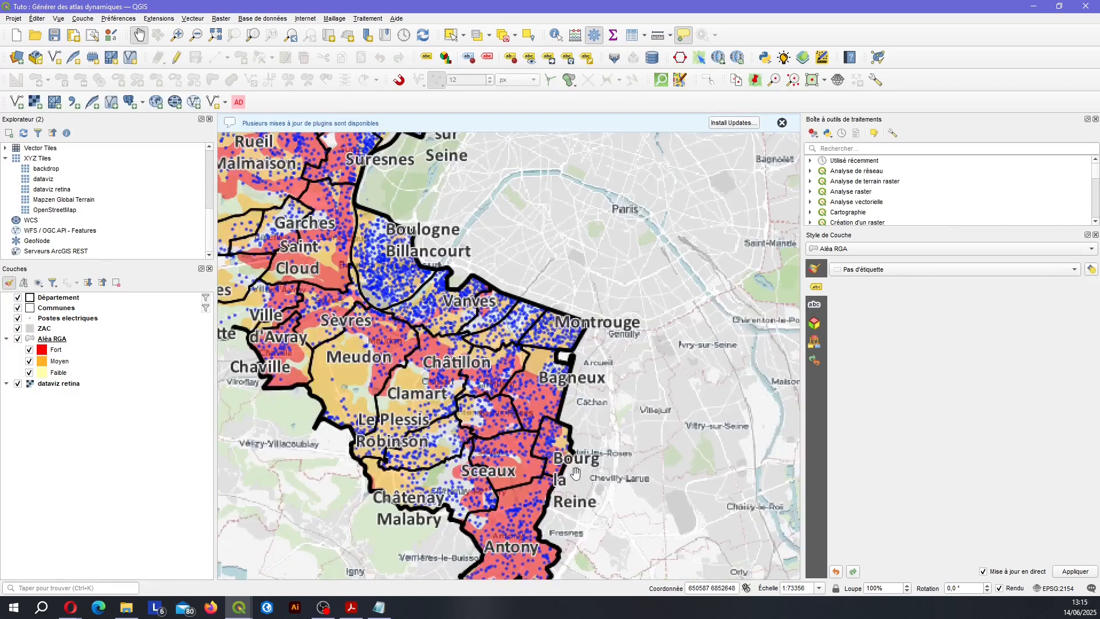
Examine the electrical substations and clay shrink-swell hazard across the communes of Hauts-de-Seine, from the northern communes down to Antony
scroll(576, 470, up, 1)
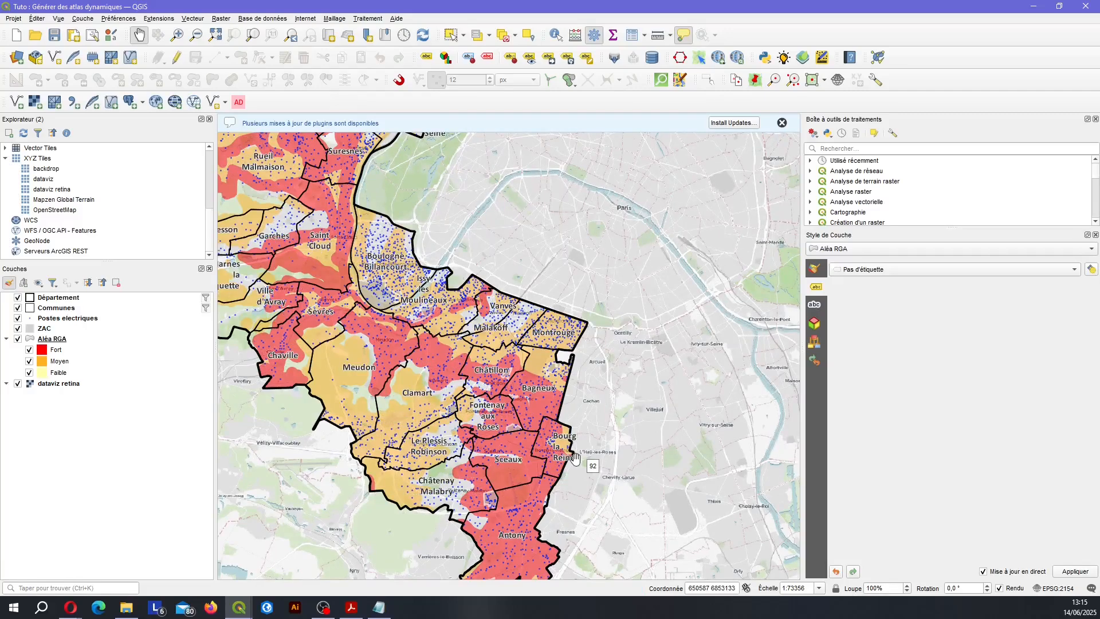
scroll(574, 375, down, 1)
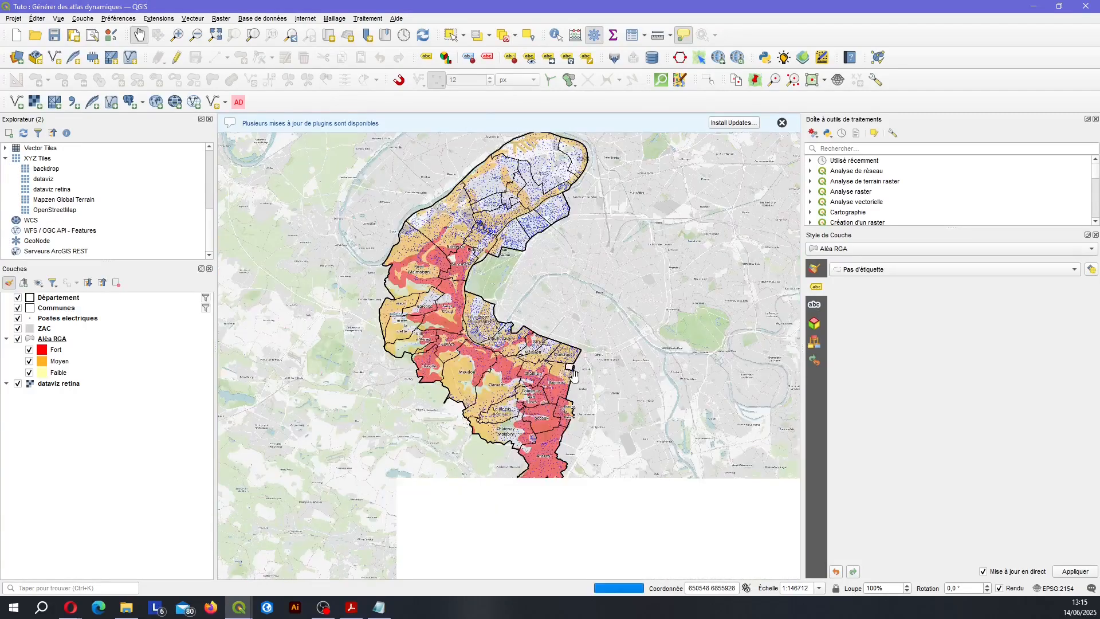
drag(507, 176, 496, 231)
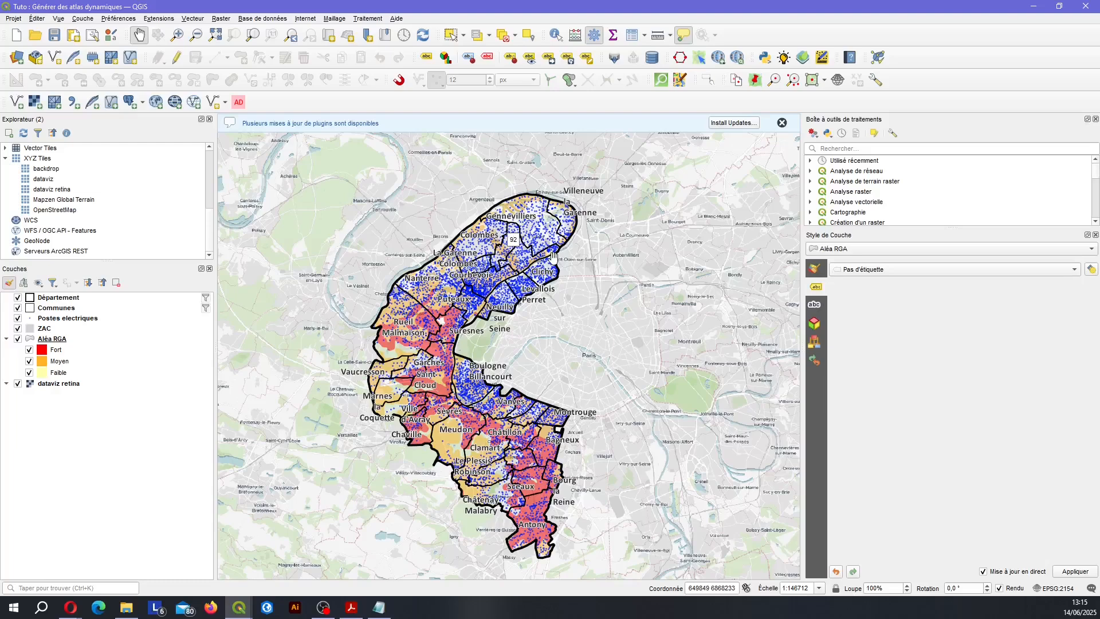
scroll(551, 257, up, 1)
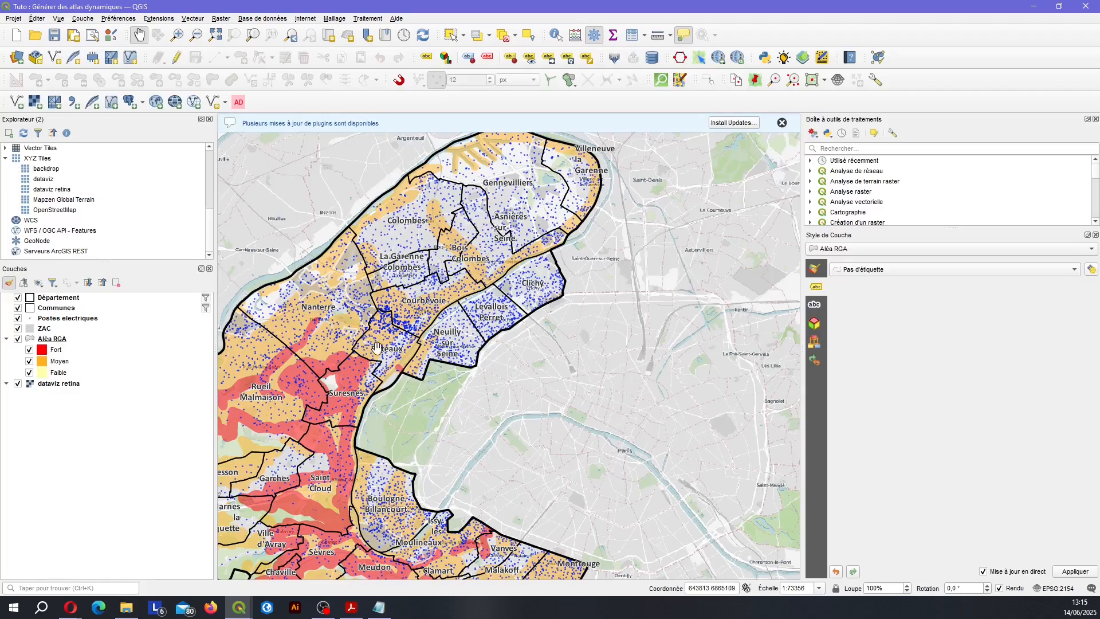
drag(551, 258, 529, 384)
scroll(530, 384, up, 2)
scroll(529, 384, down, 1)
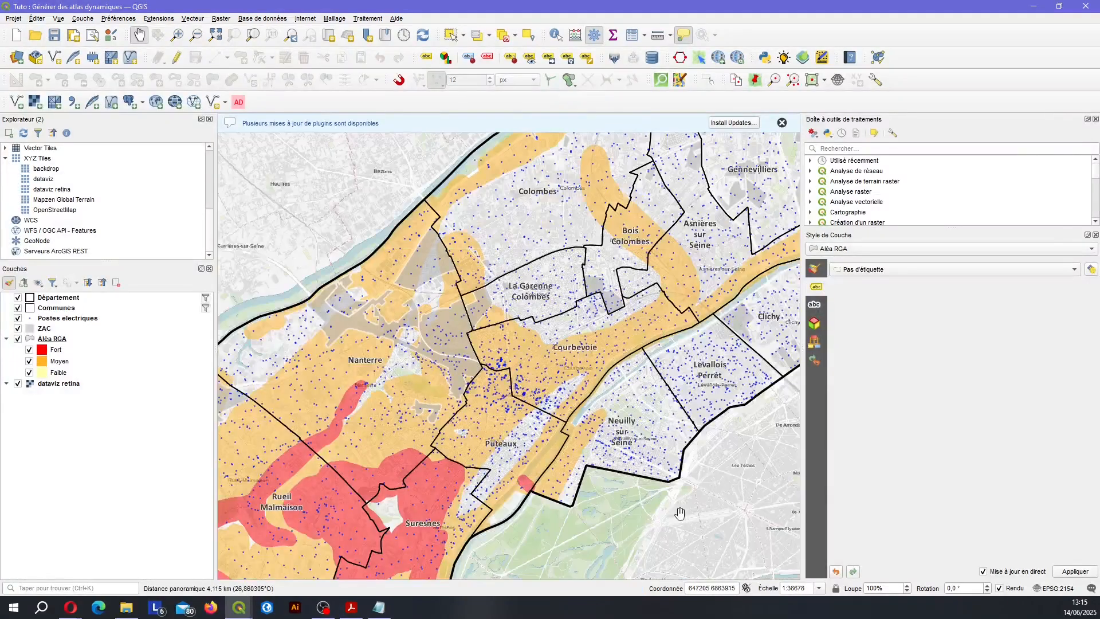
drag(680, 512, 580, 342)
scroll(590, 407, down, 2)
drag(625, 568, 559, 352)
scroll(564, 379, up, 2)
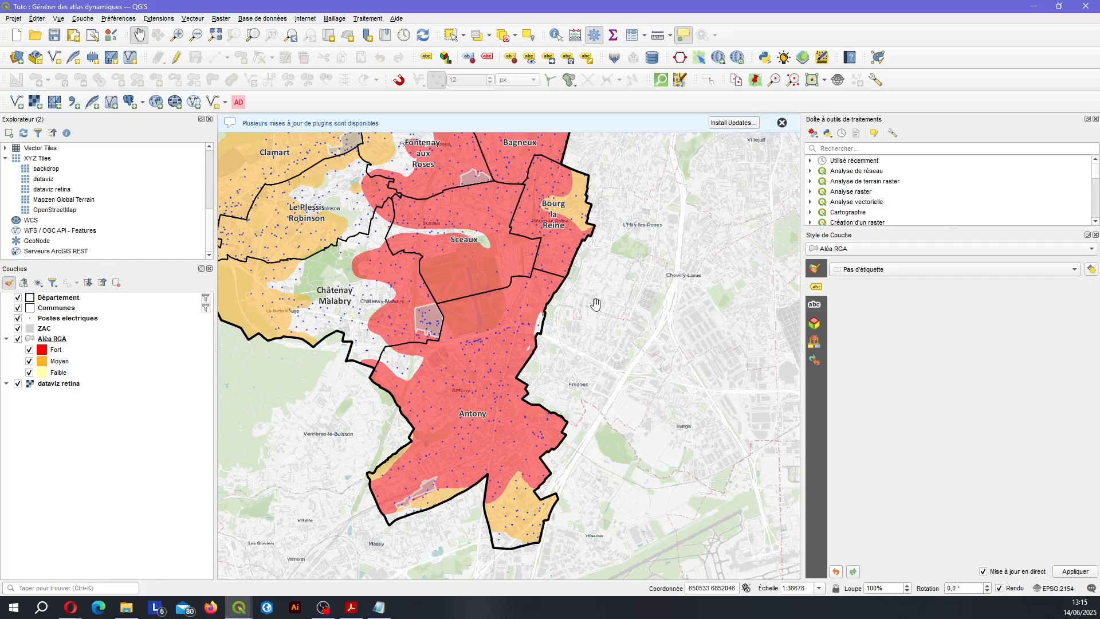
Switch to the PDF atlas of cycle paths in Acrobat, examine its commune-by-commune pages, and return to the QGIS project
click(342, 613)
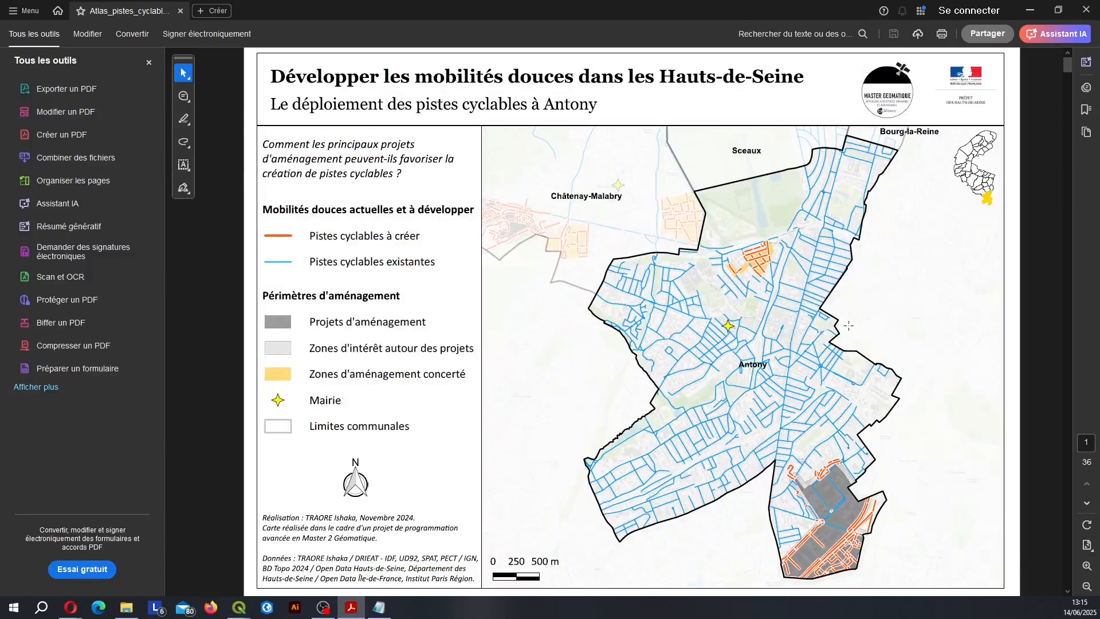
scroll(765, 299, down, 4)
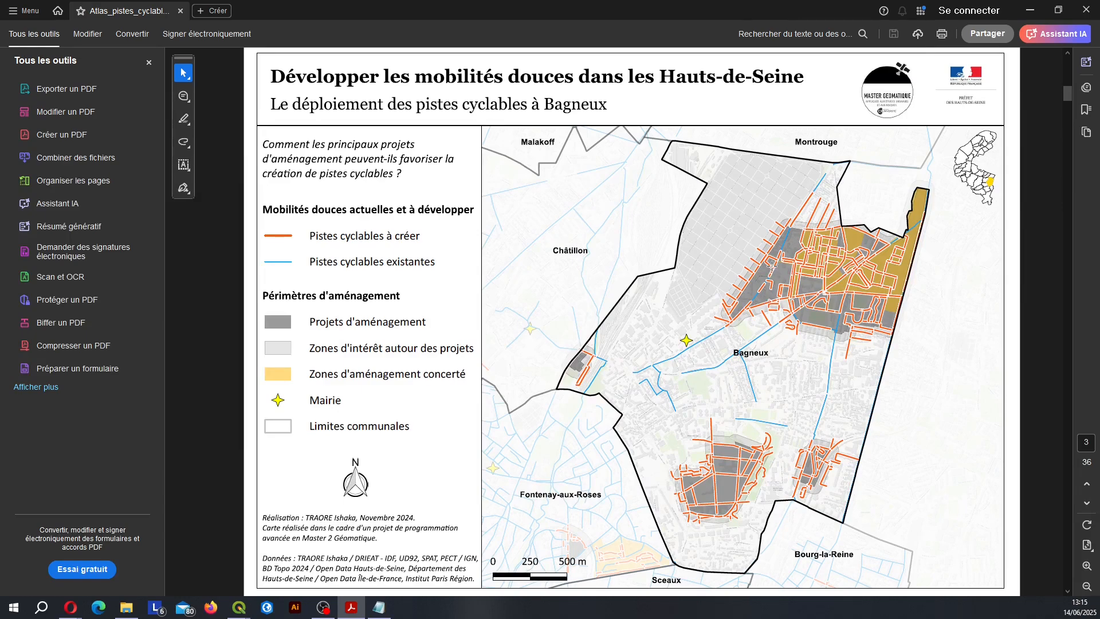
scroll(773, 262, down, 1)
scroll(773, 262, down, 1)
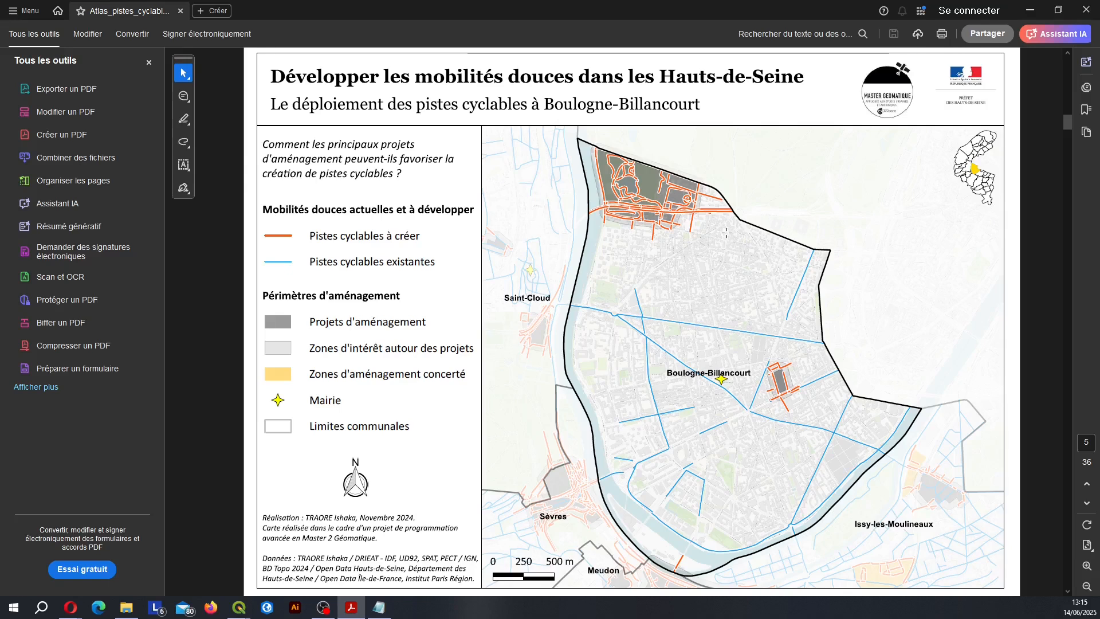
scroll(414, 103, down, 1)
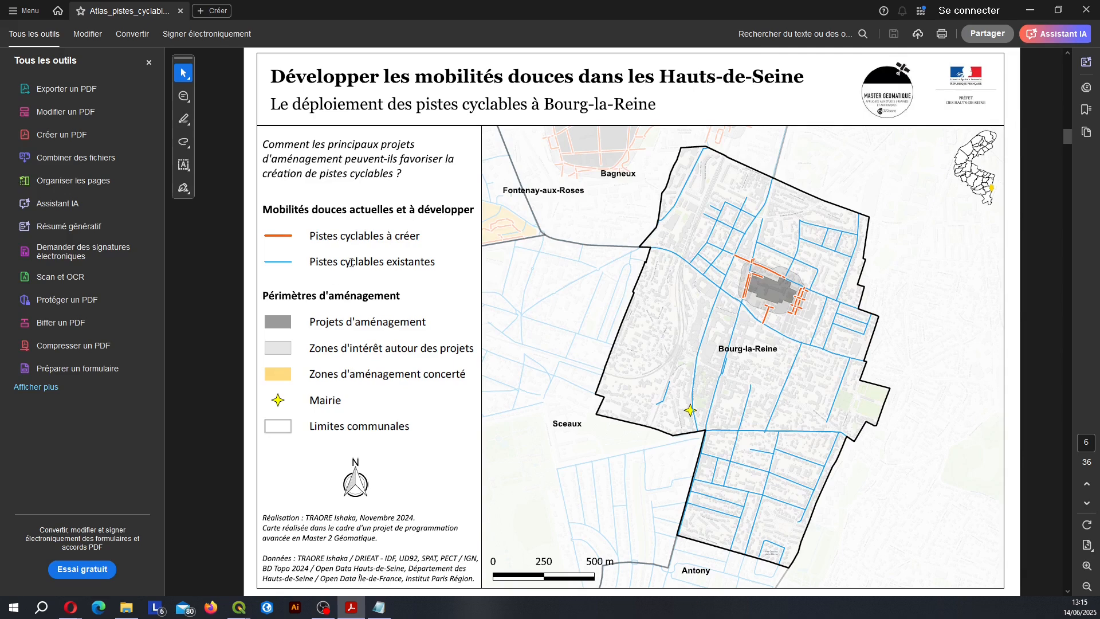
scroll(605, 243, down, 1)
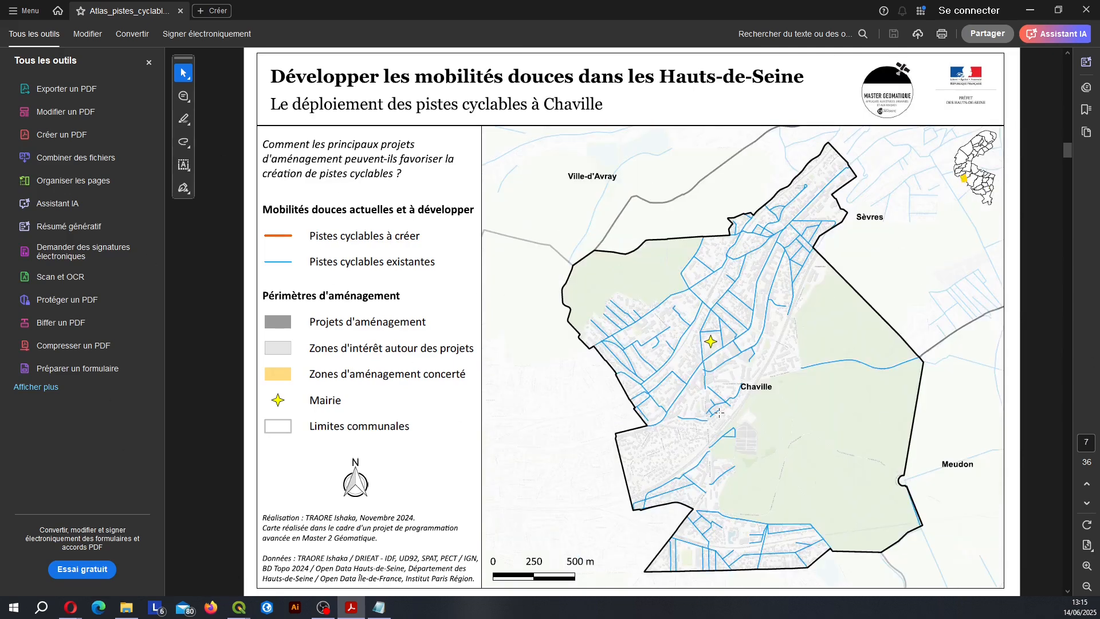
scroll(400, 297, down, 1)
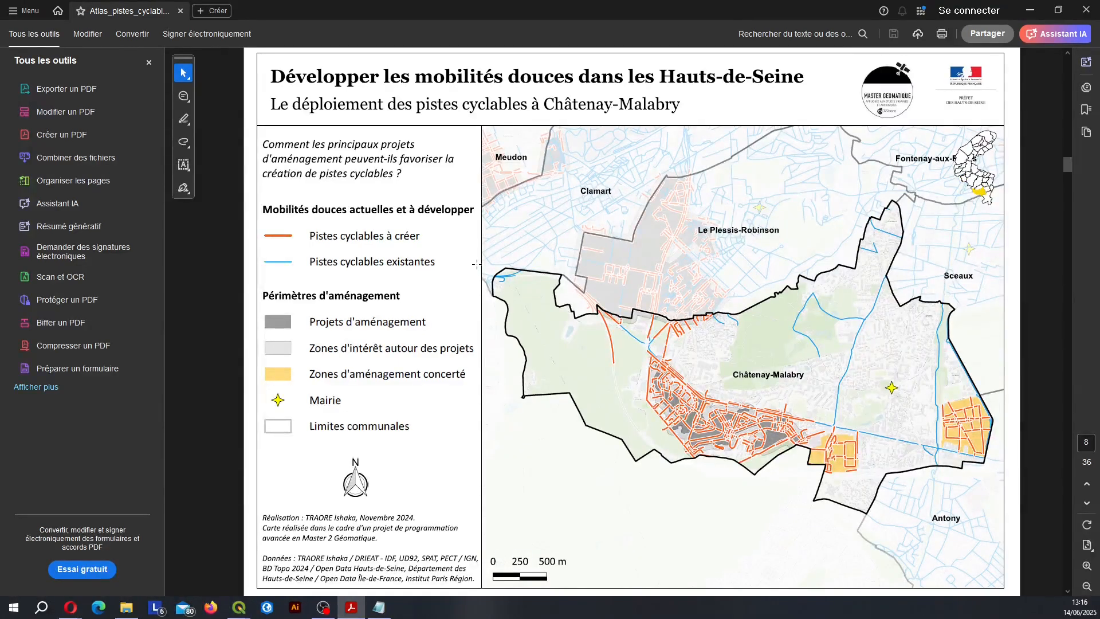
scroll(390, 404, down, 1)
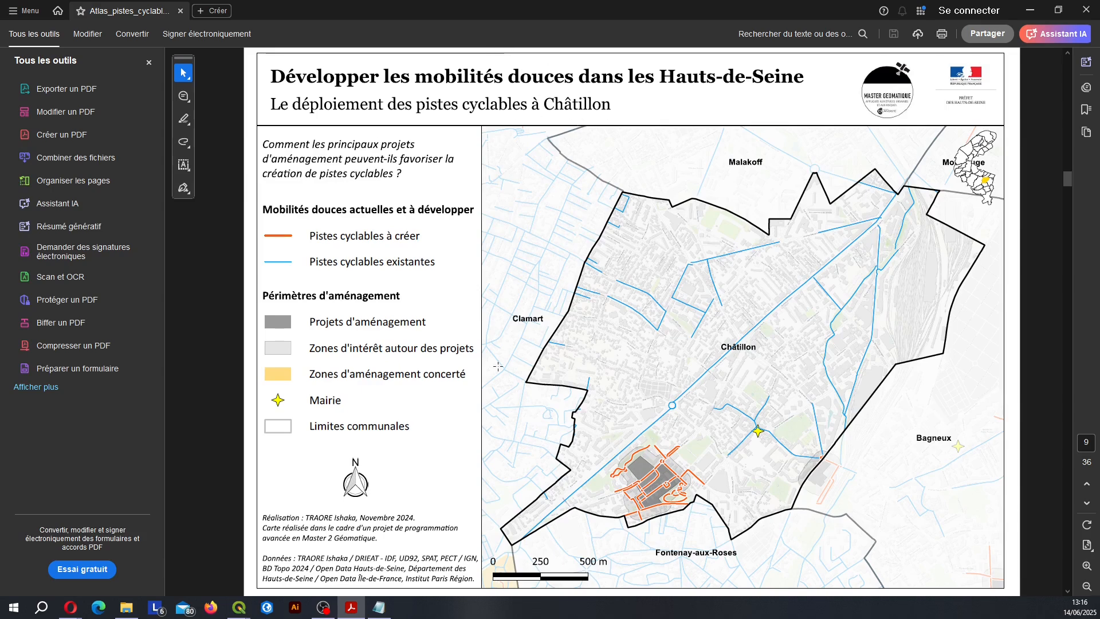
scroll(744, 361, down, 2)
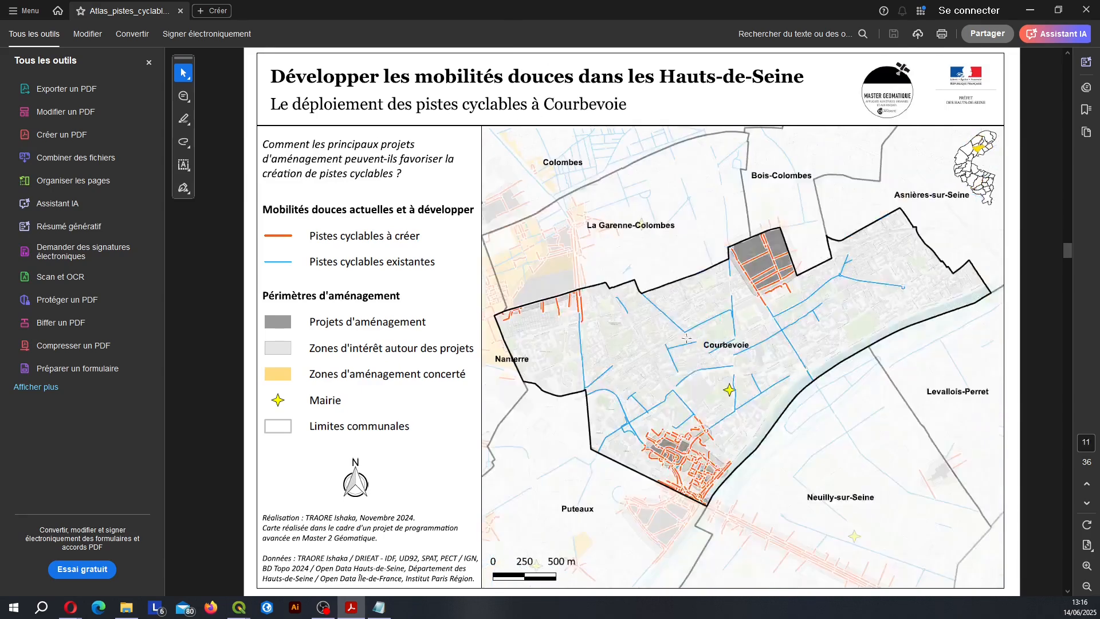
scroll(687, 339, down, 7)
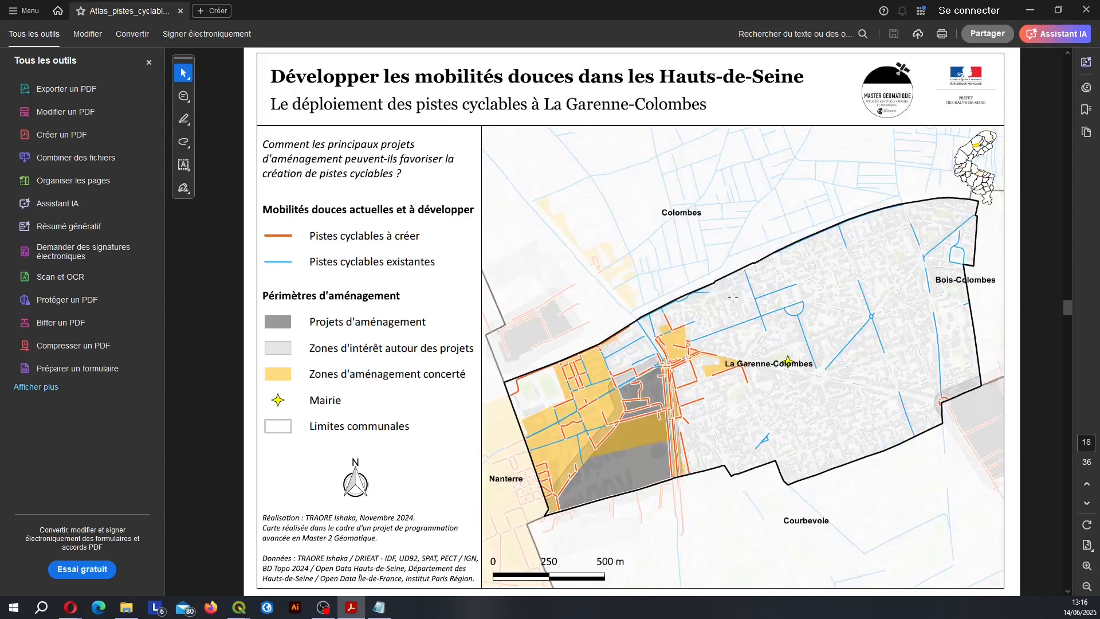
scroll(733, 297, up, 9)
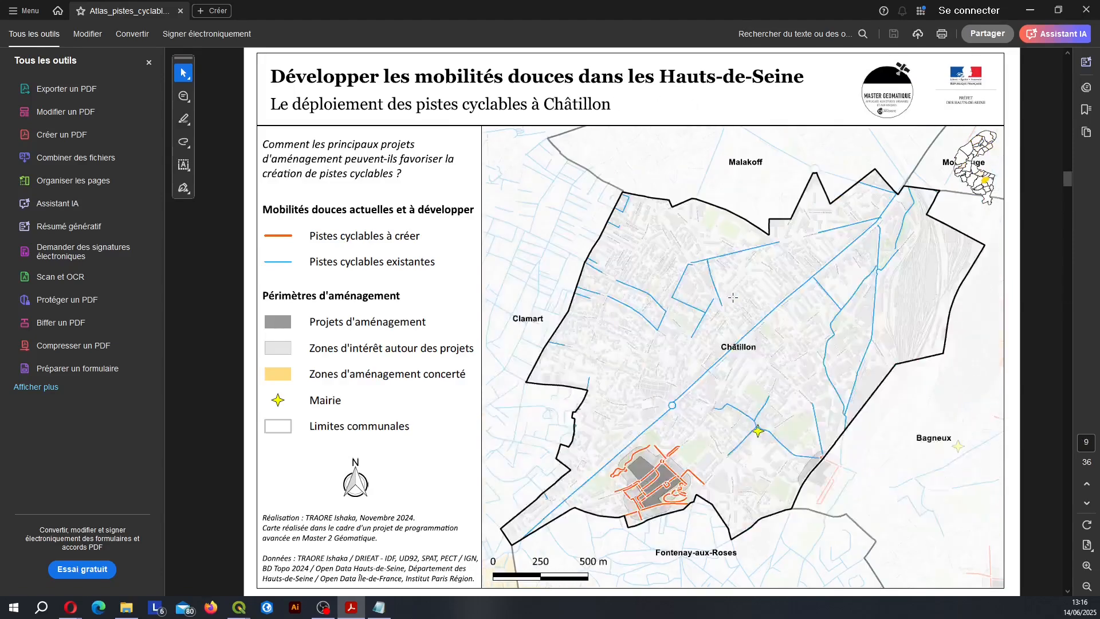
scroll(733, 297, up, 3)
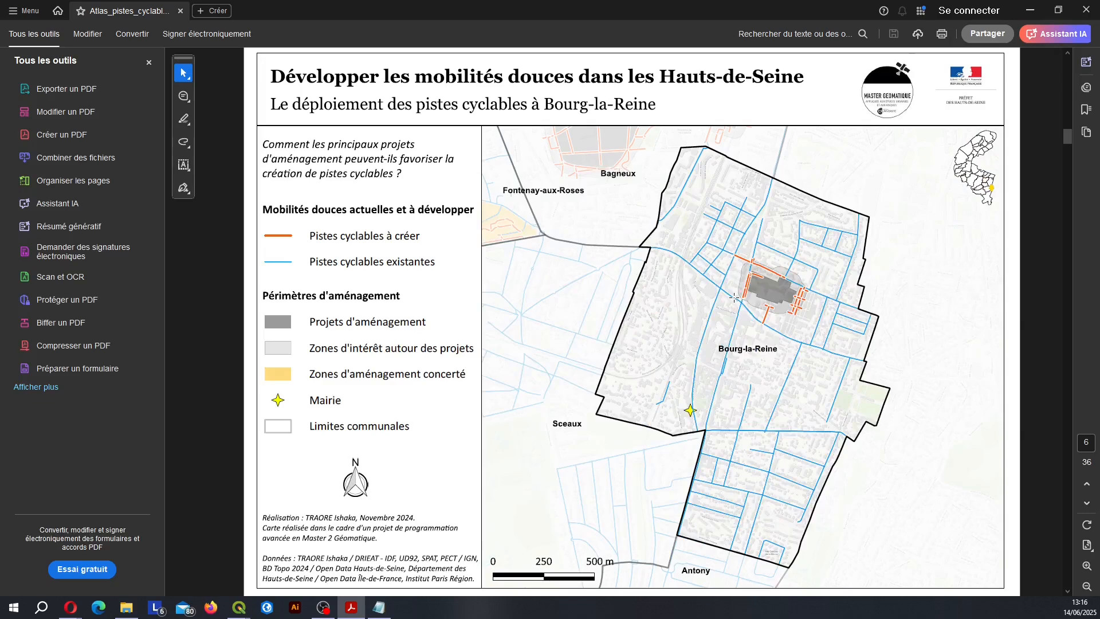
scroll(758, 261, up, 2)
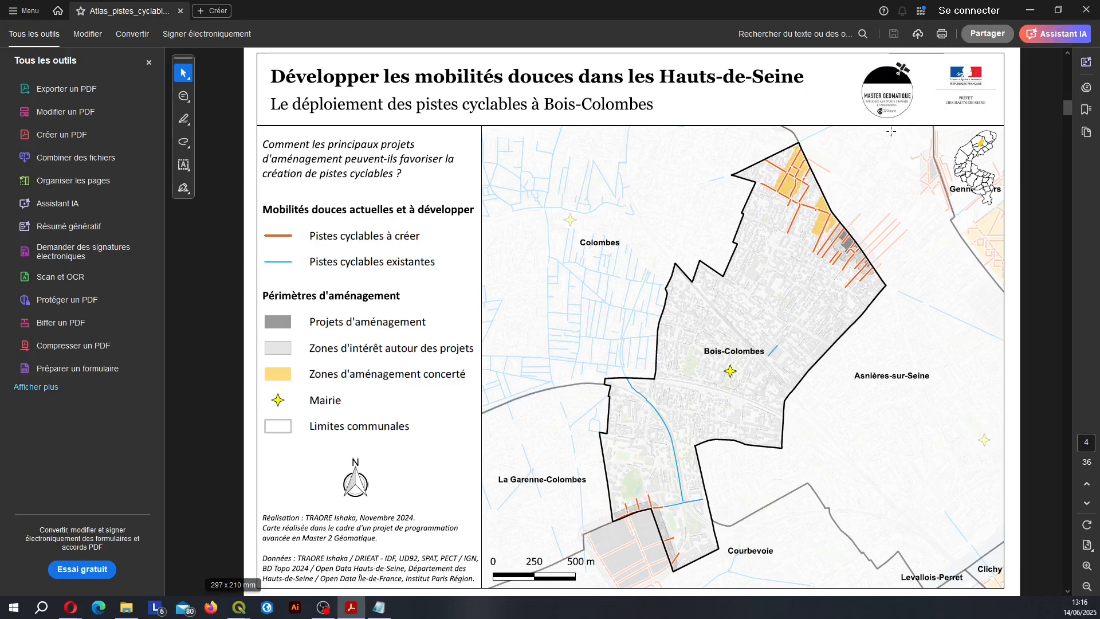
click(1030, 8)
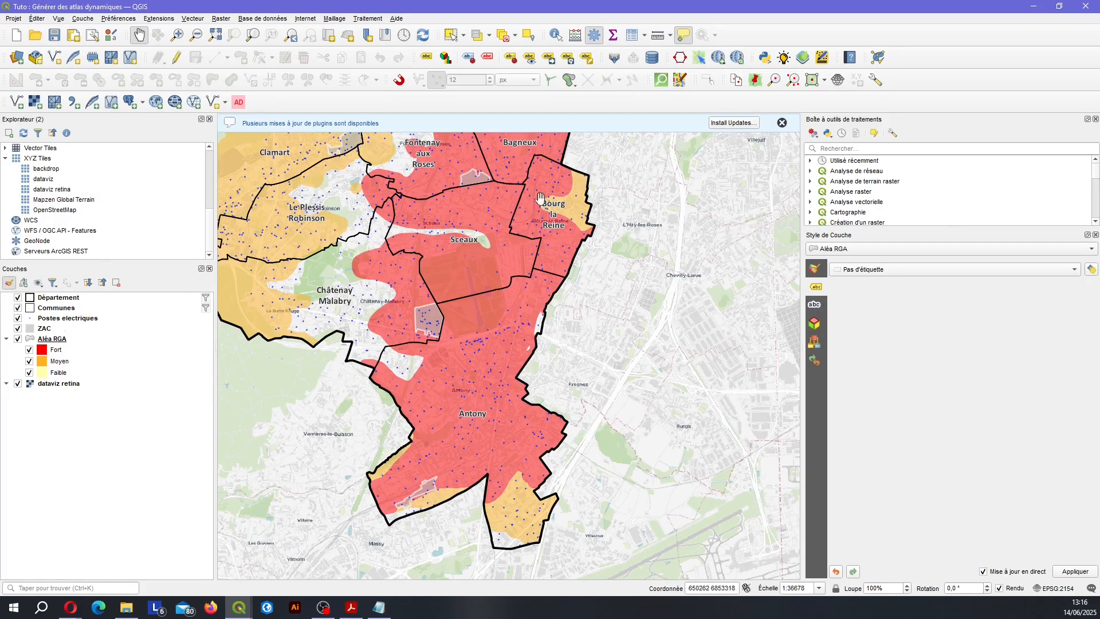
Select the Communes layer and switch its visibility off and on to identify the commune boundaries on the map
click(34, 309)
click(19, 309)
click(19, 309)
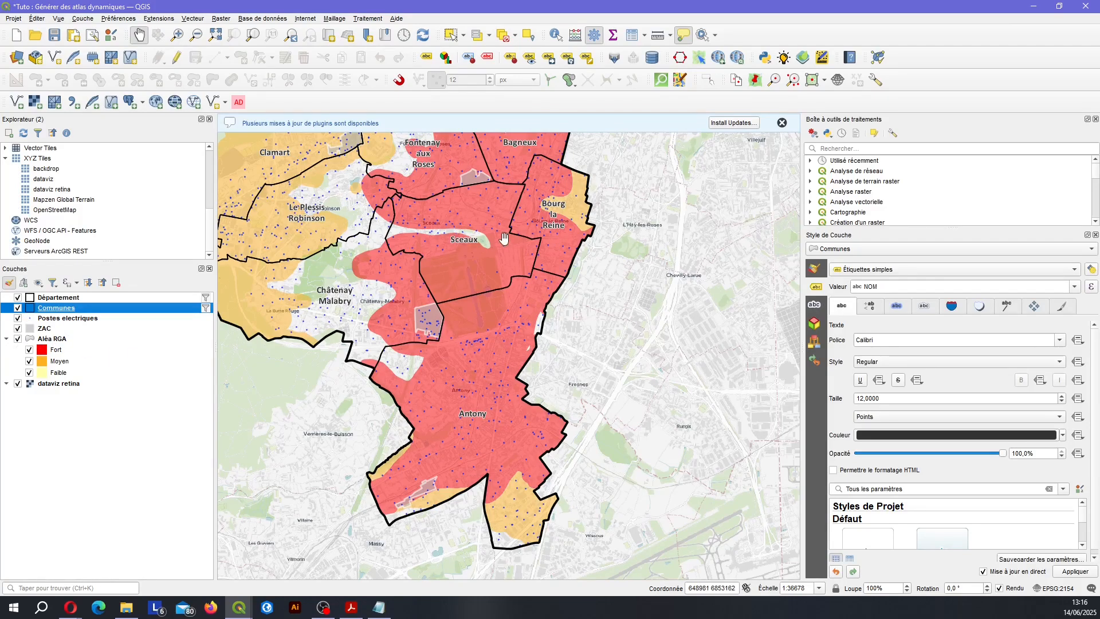
mouse_move(504, 238)
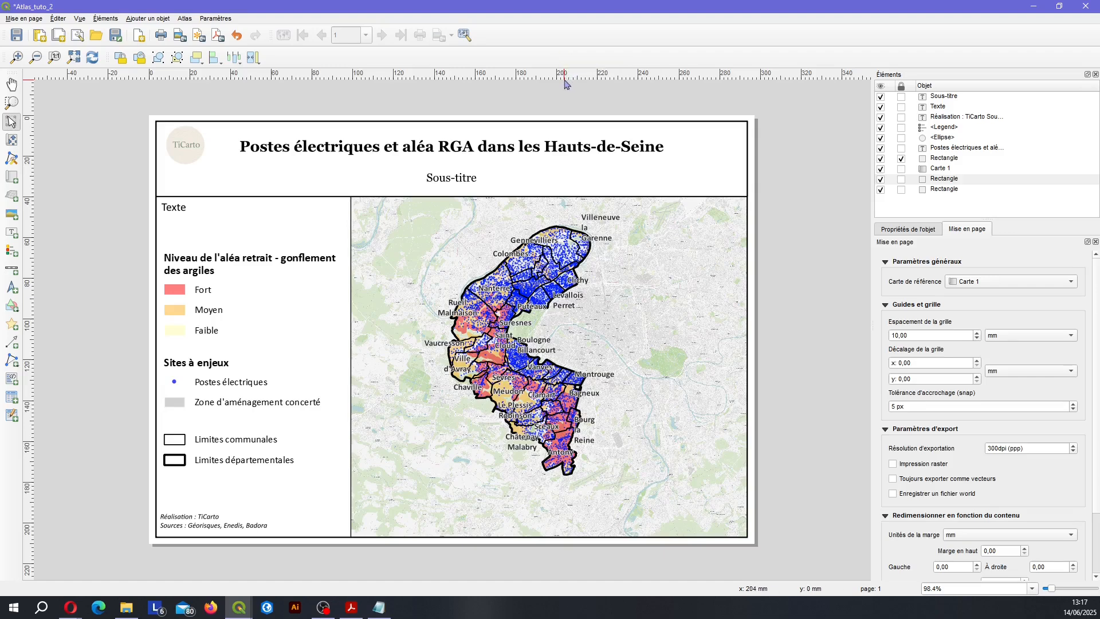
Enable atlas generation for the layout with Communes as the coverage layer and NOM as the page name
click(465, 37)
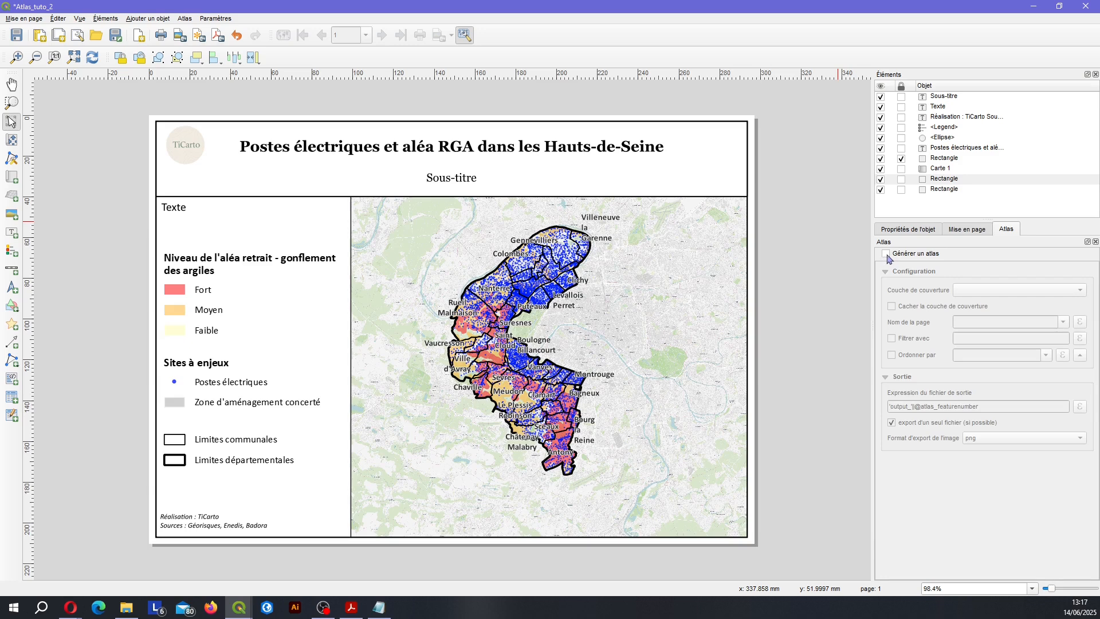
click(886, 254)
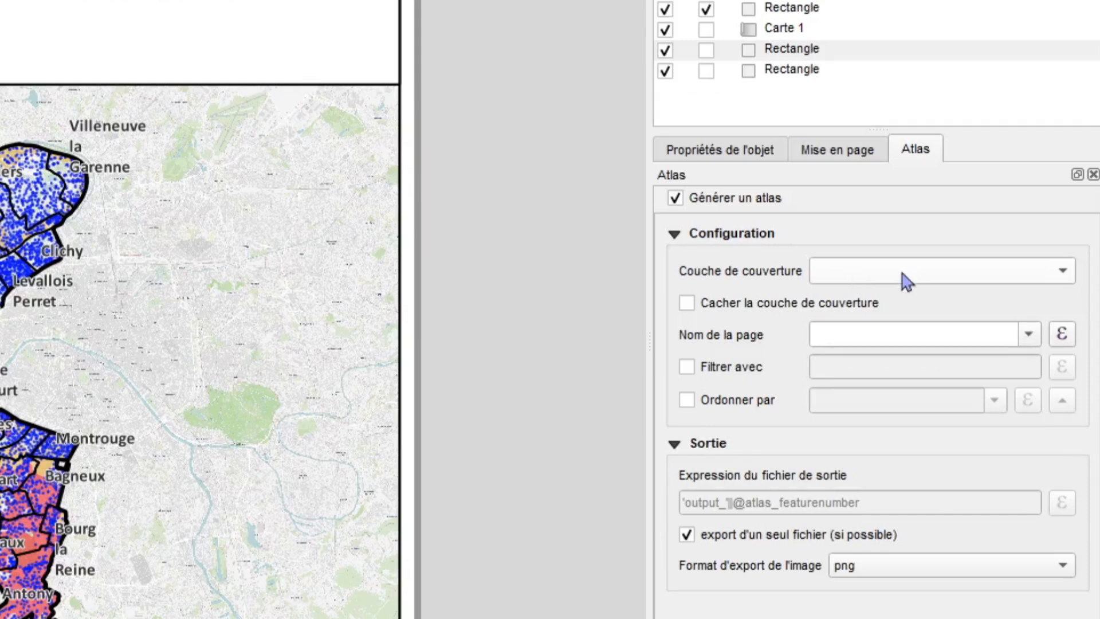
click(998, 274)
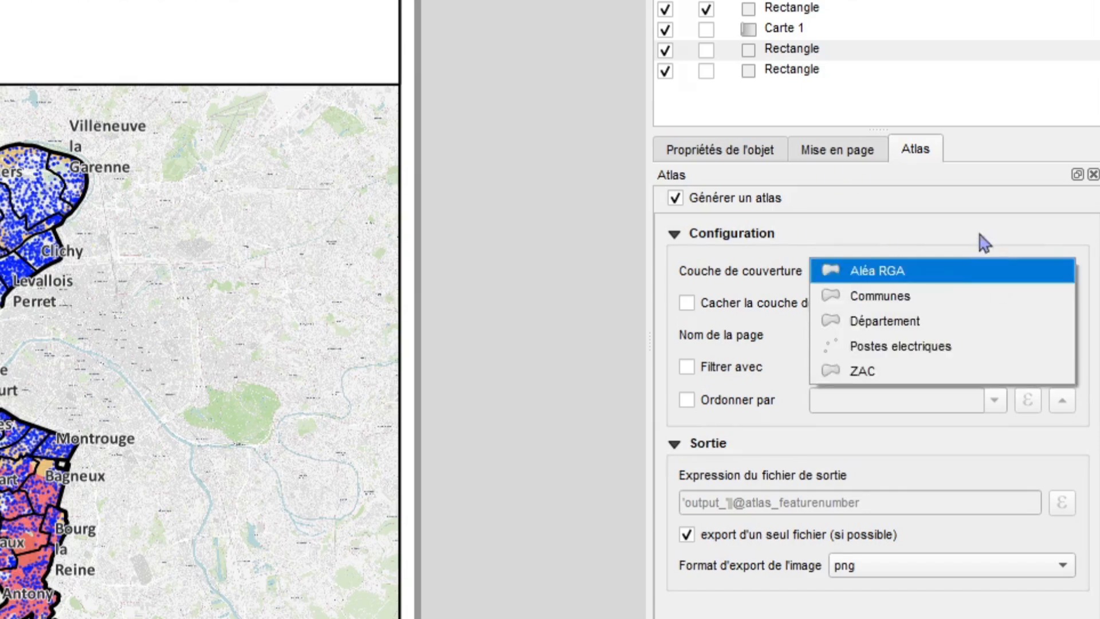
click(960, 298)
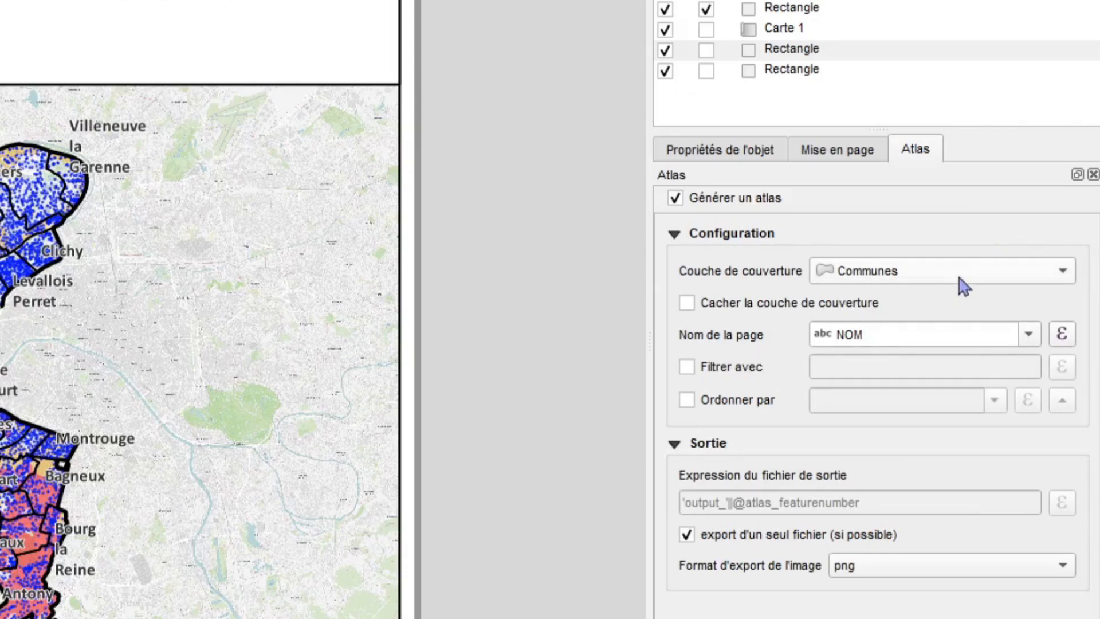
click(1030, 336)
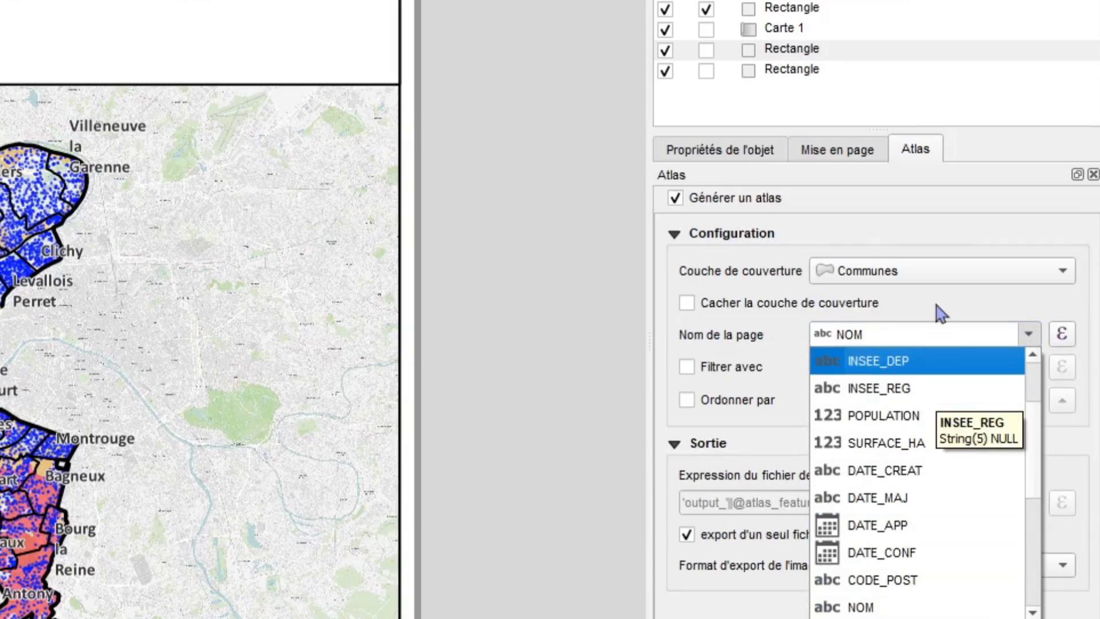
click(937, 324)
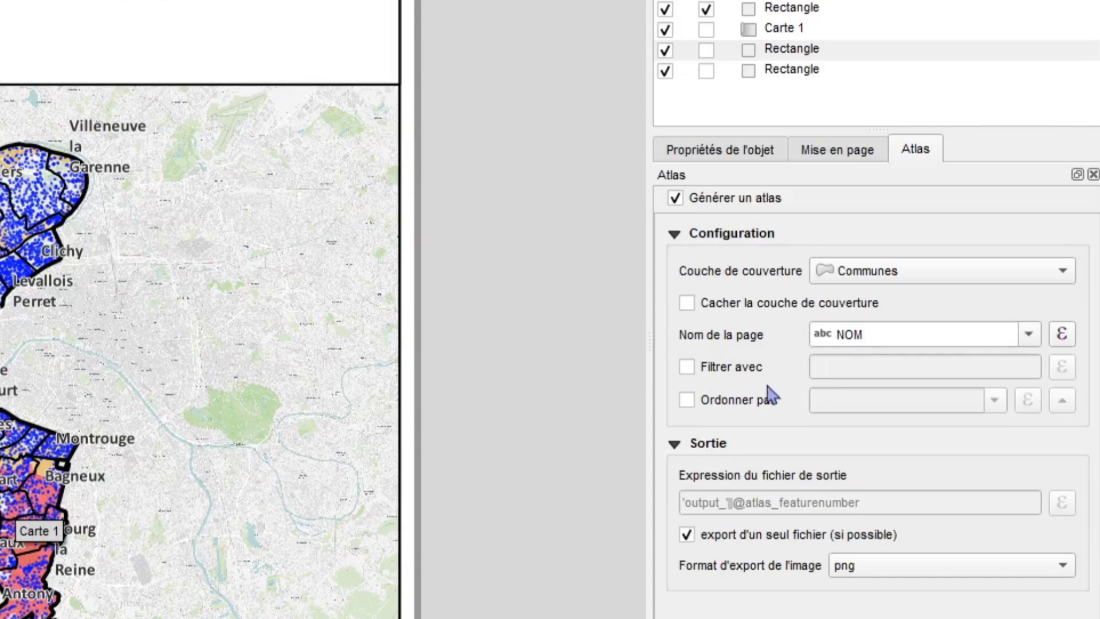
Filter the atlas pages with the expression "POPULATION" > 80000
click(699, 368)
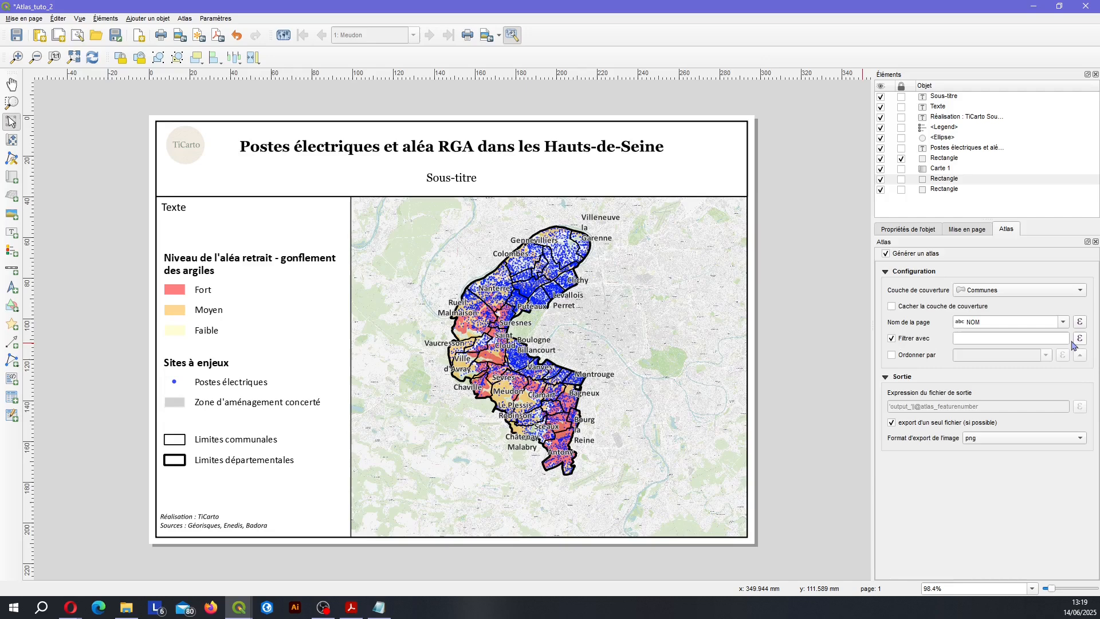
click(1080, 338)
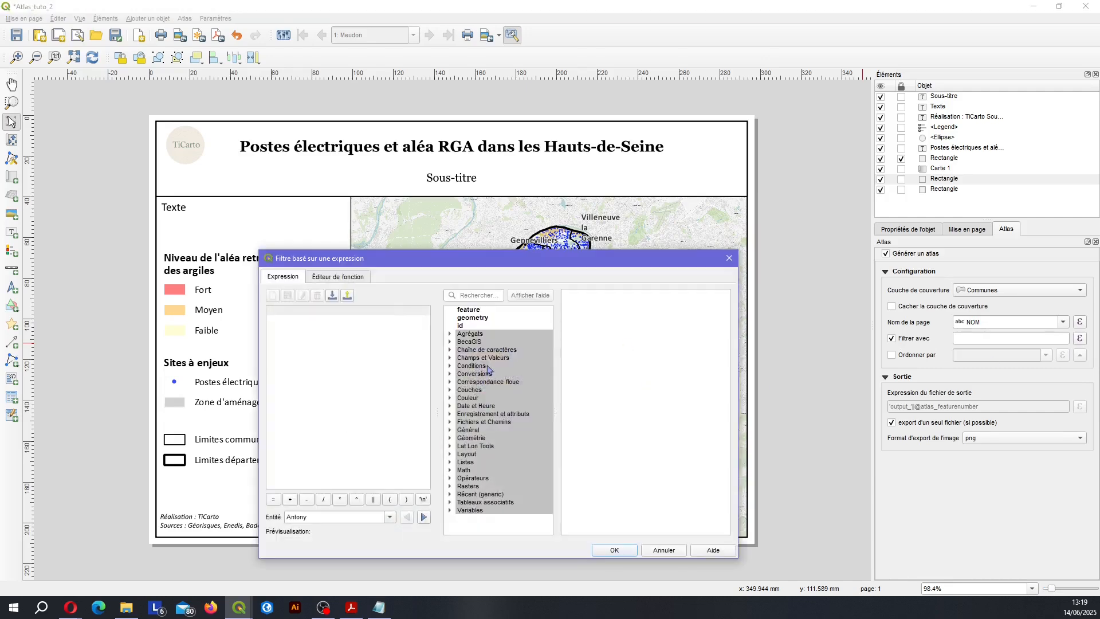
click(456, 357)
scroll(504, 395, down, 6)
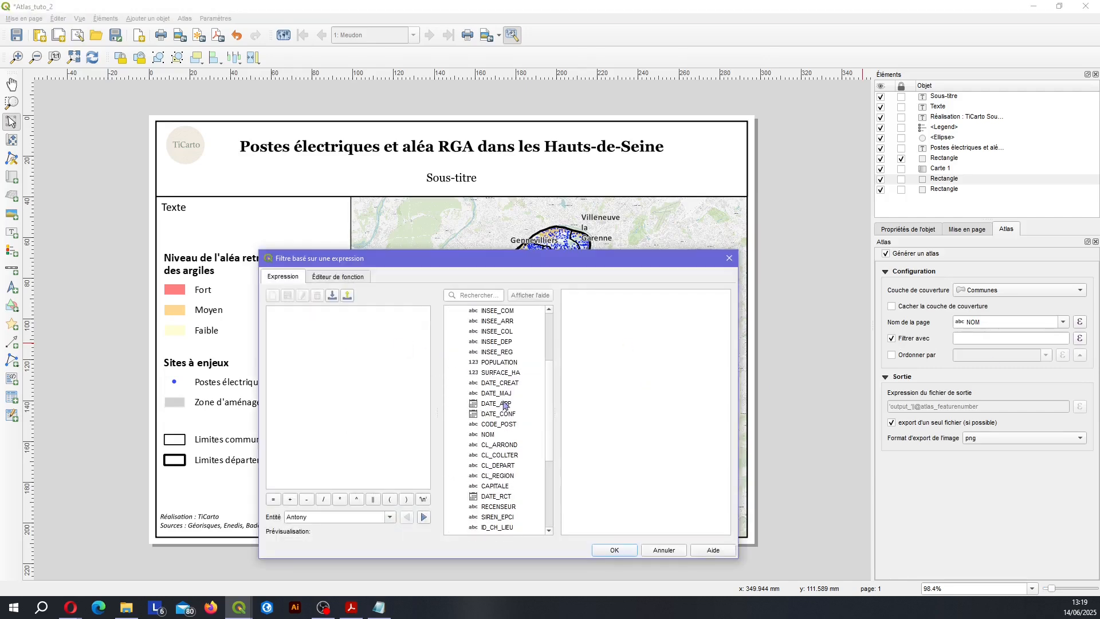
scroll(508, 390, up, 3)
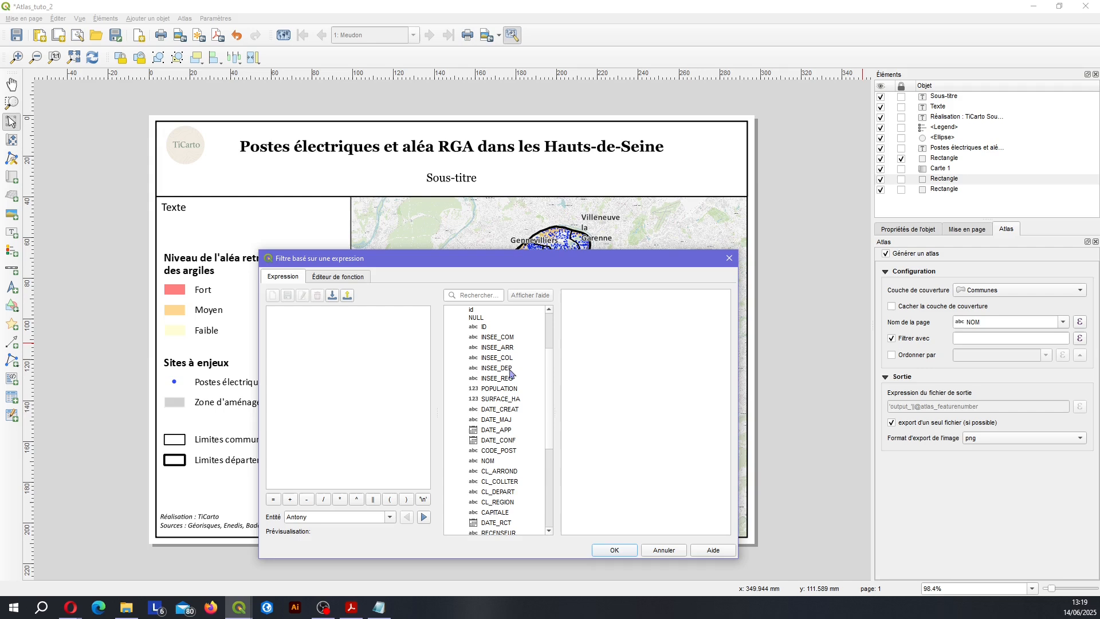
double_click(508, 390)
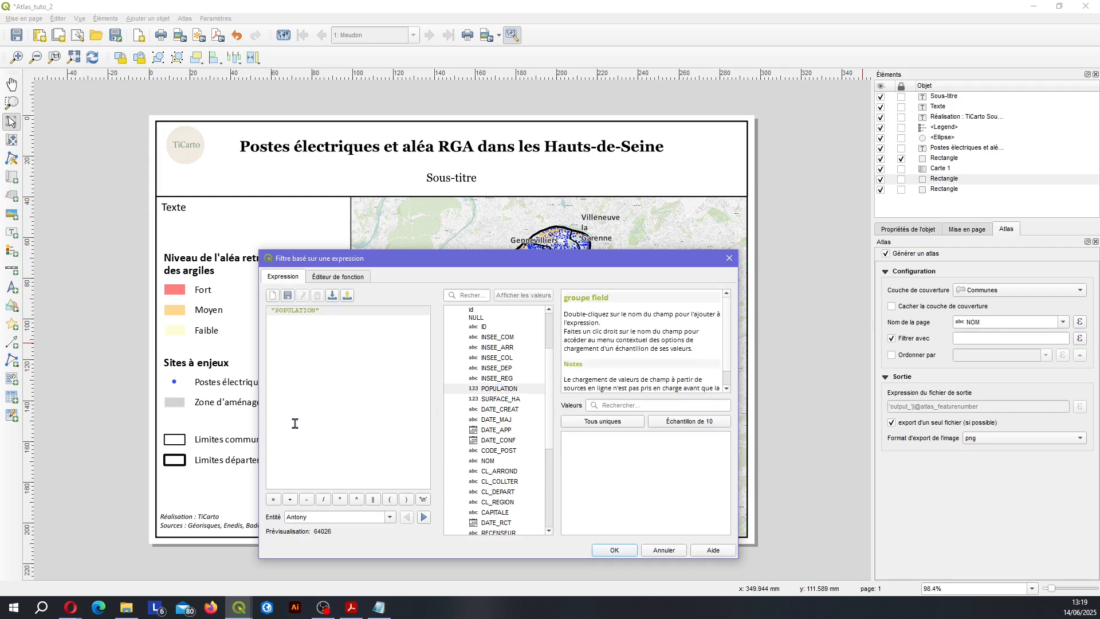
text(> 80000)
click(632, 551)
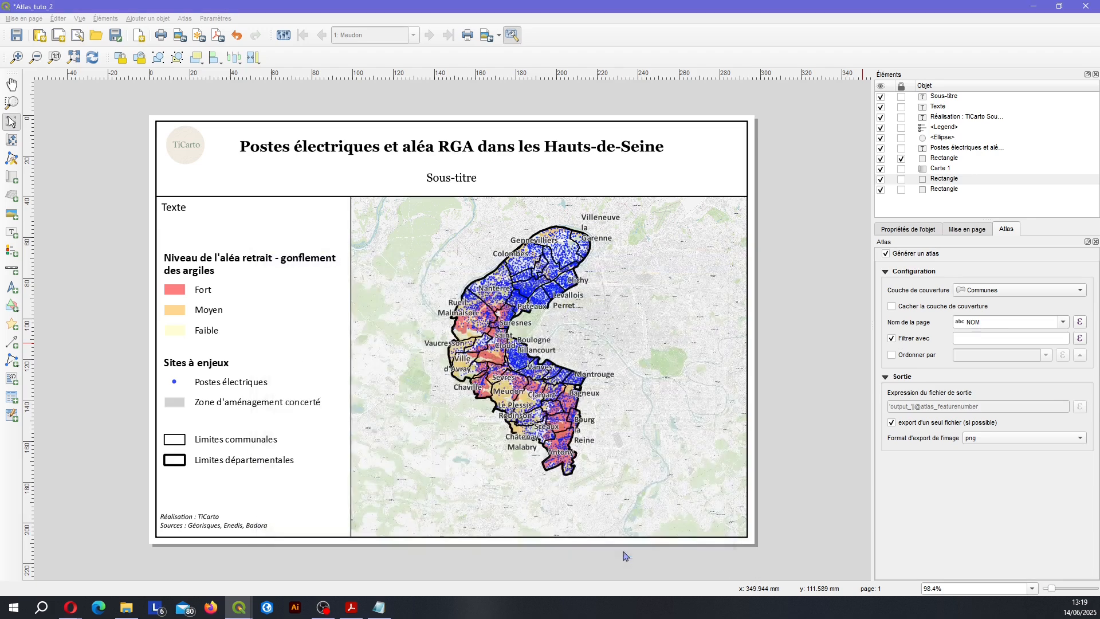
Turn on the atlas preview and check the list of communes kept by the population filter
click(283, 37)
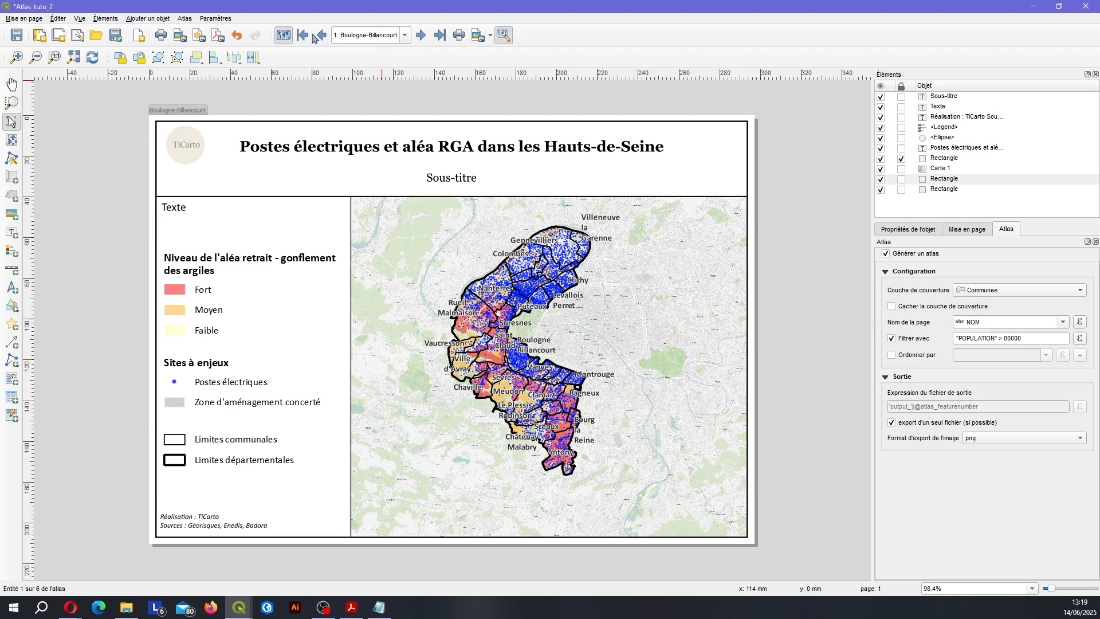
click(405, 35)
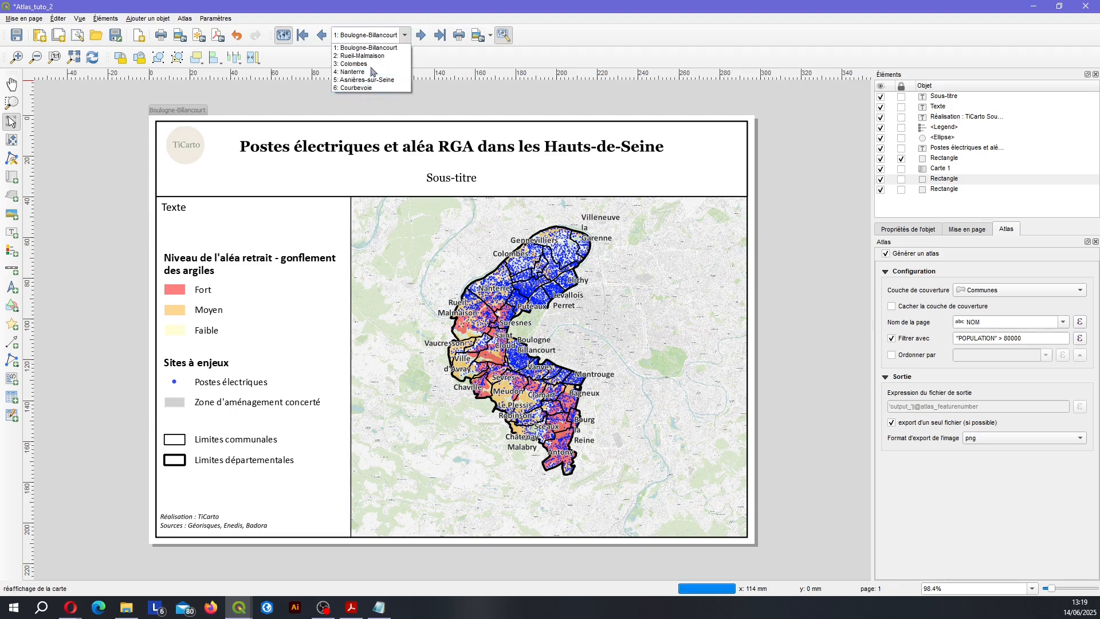
click(607, 41)
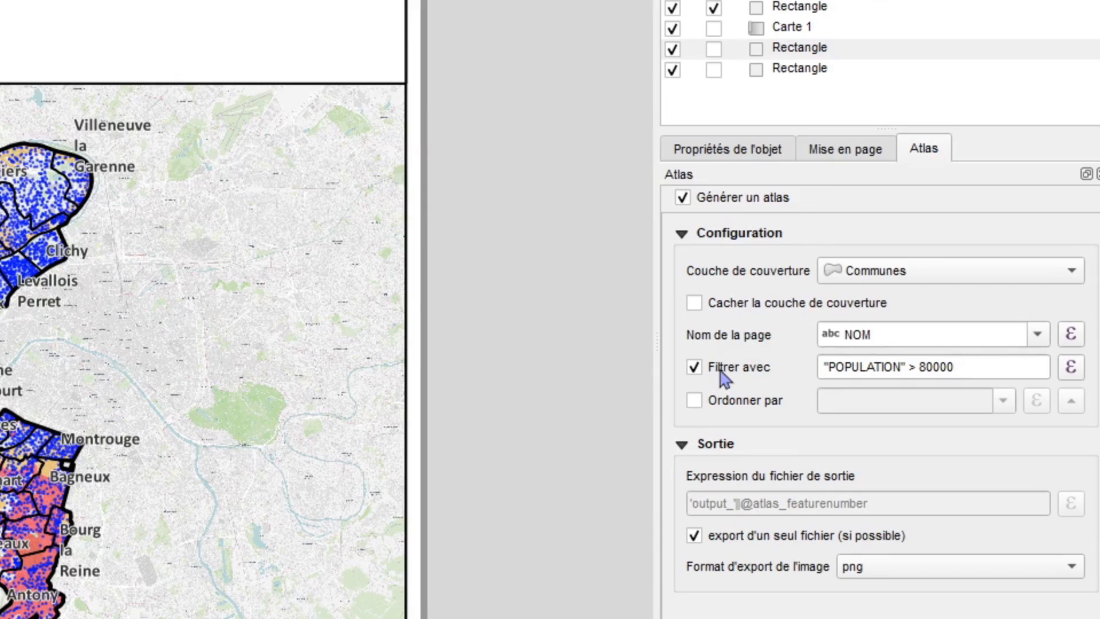
Disable the atlas page filter and order the pages by INSEE_COM
click(721, 369)
click(723, 400)
click(1002, 401)
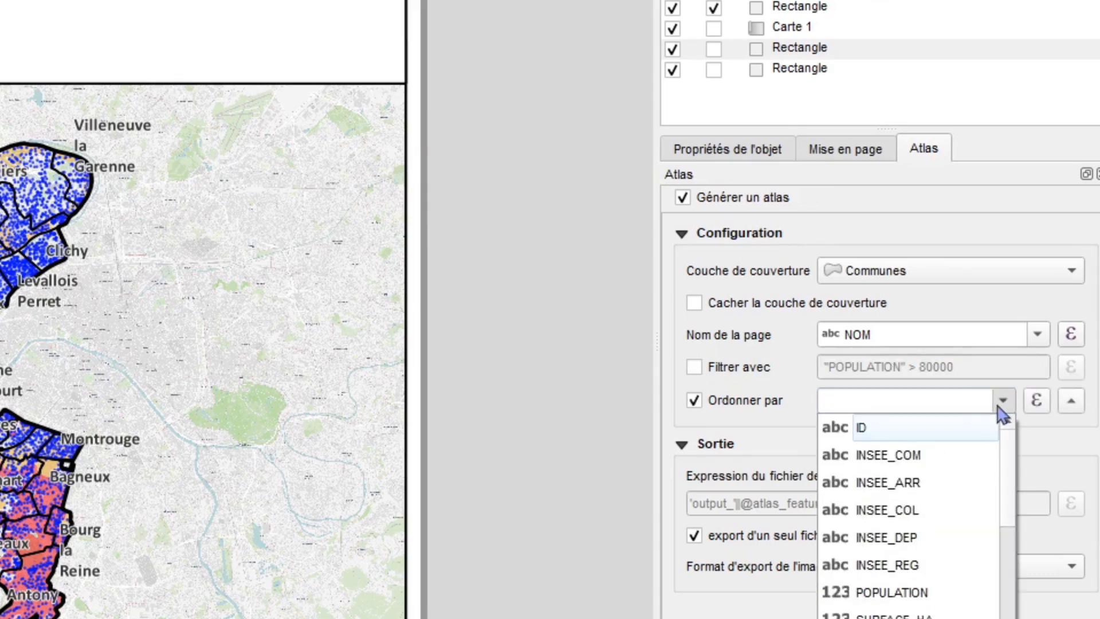
click(945, 454)
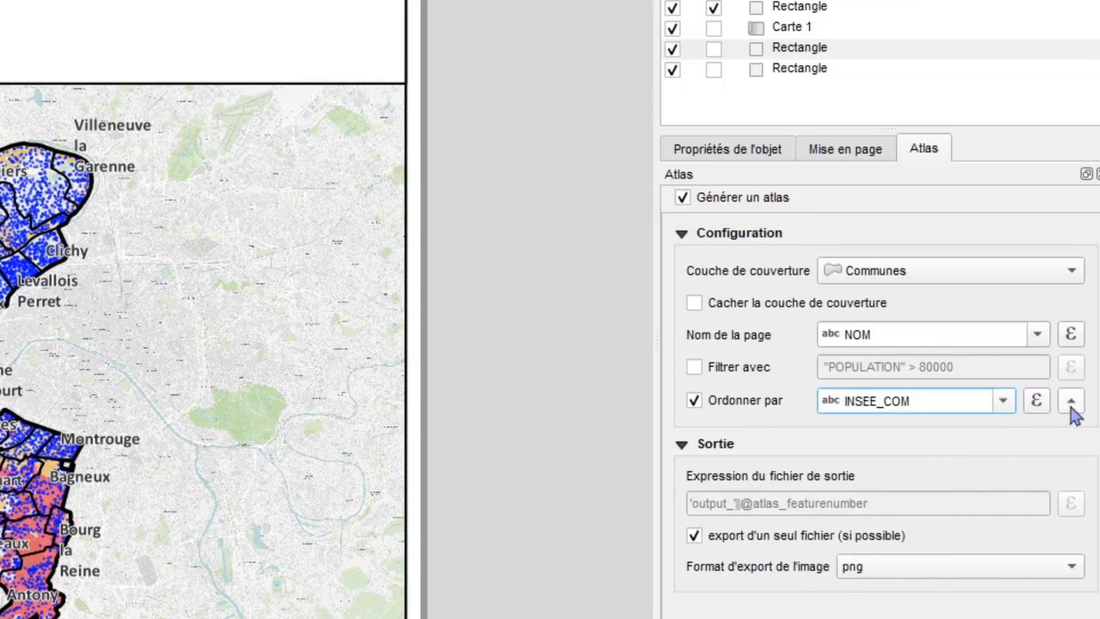
Look through the ordered page list, preview the Antony page and advance to the following commune
click(411, 35)
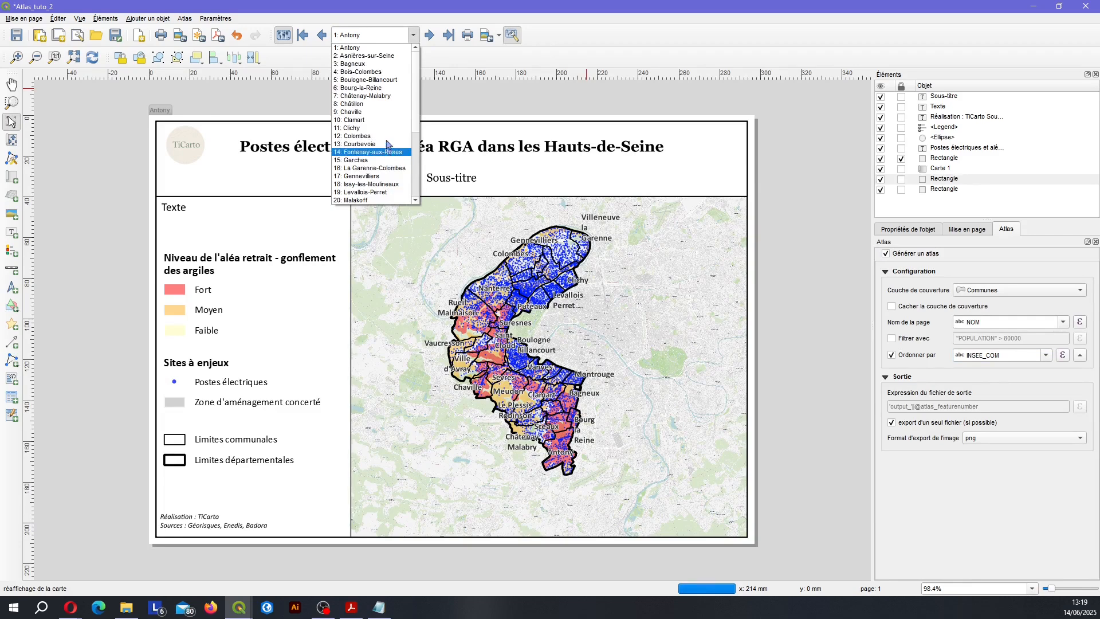
scroll(387, 144, down, 5)
scroll(372, 74, up, 5)
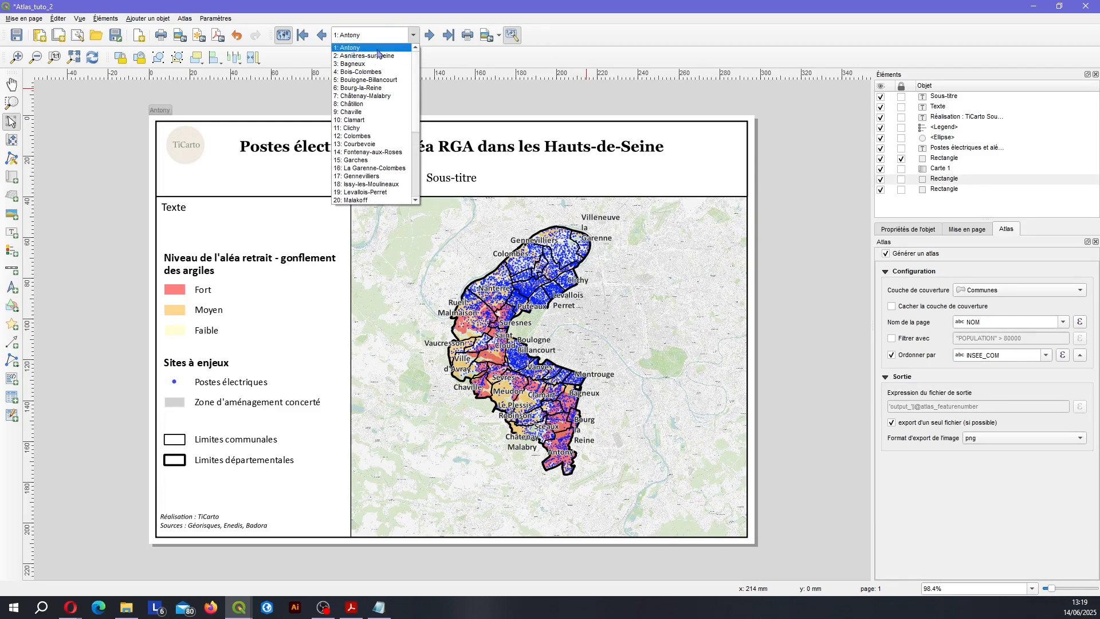
click(370, 48)
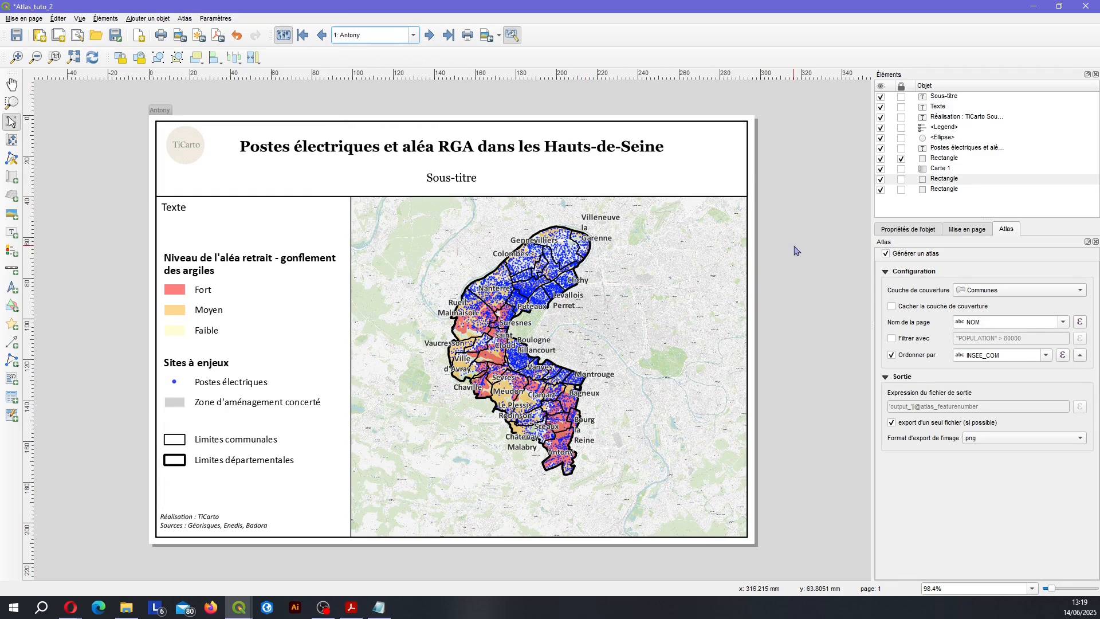
click(429, 35)
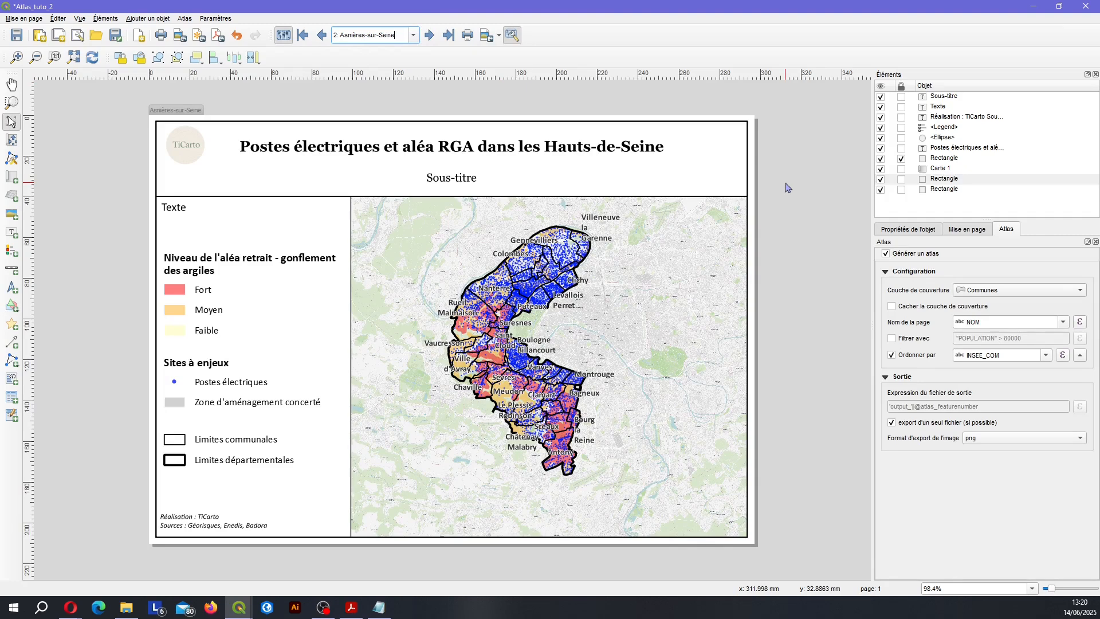
Make Carte 1 controlled by the atlas with a margin around the feature, and preview the following commune's page
click(505, 234)
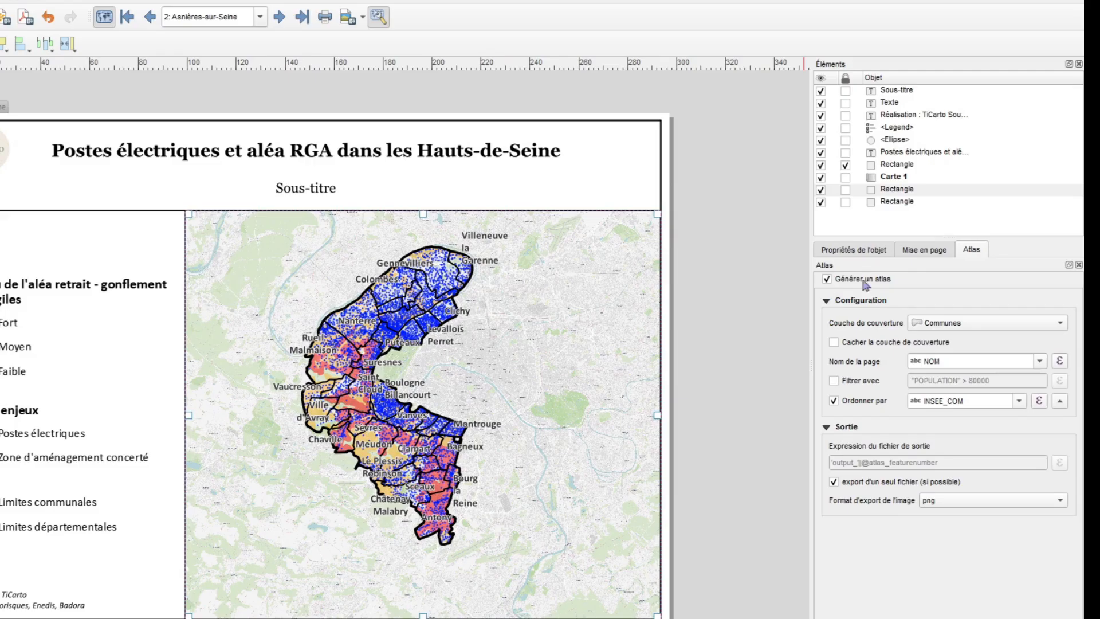
click(863, 251)
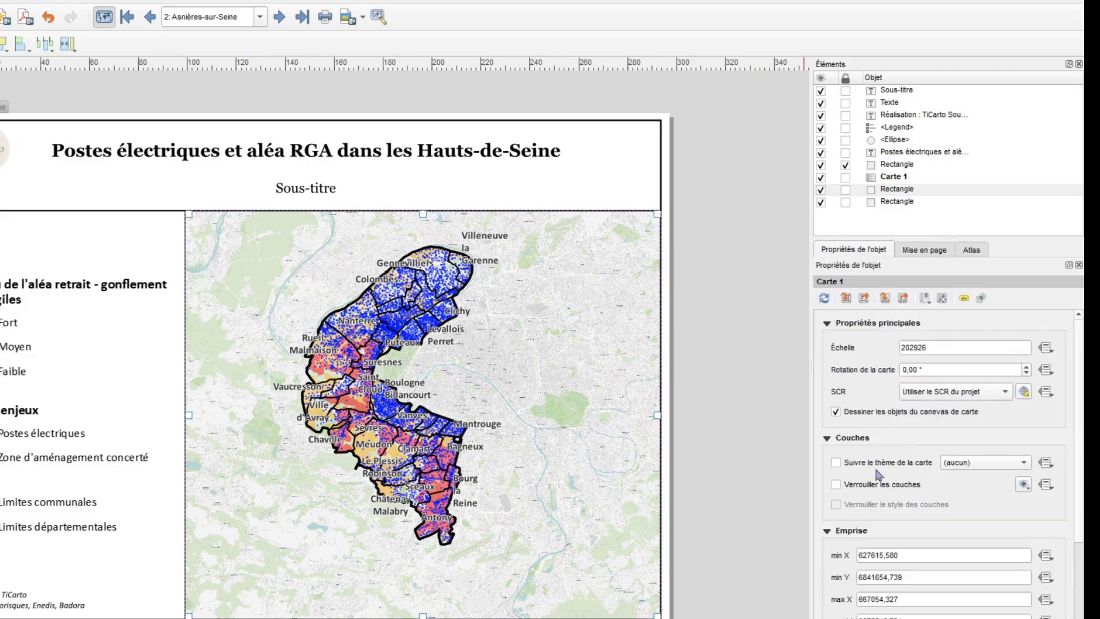
scroll(875, 485, down, 3)
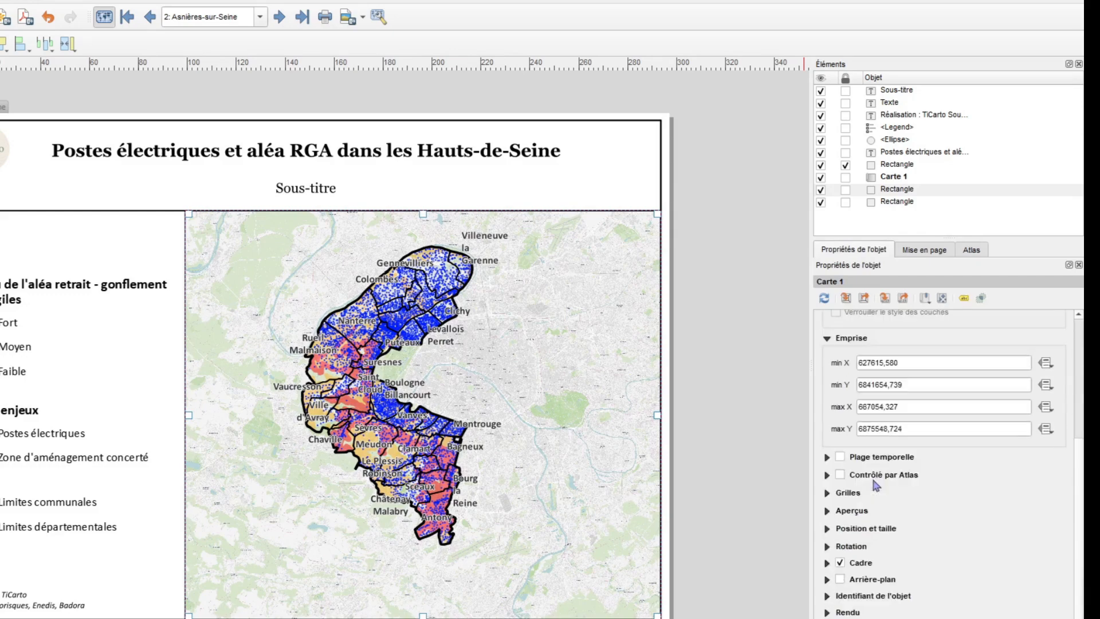
click(841, 475)
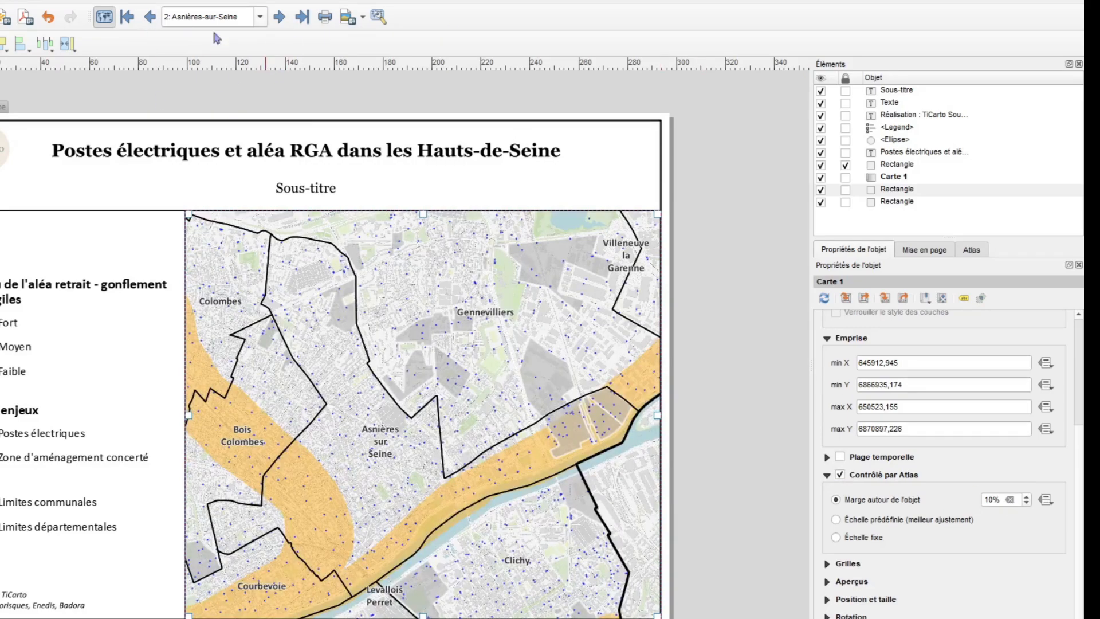
click(283, 21)
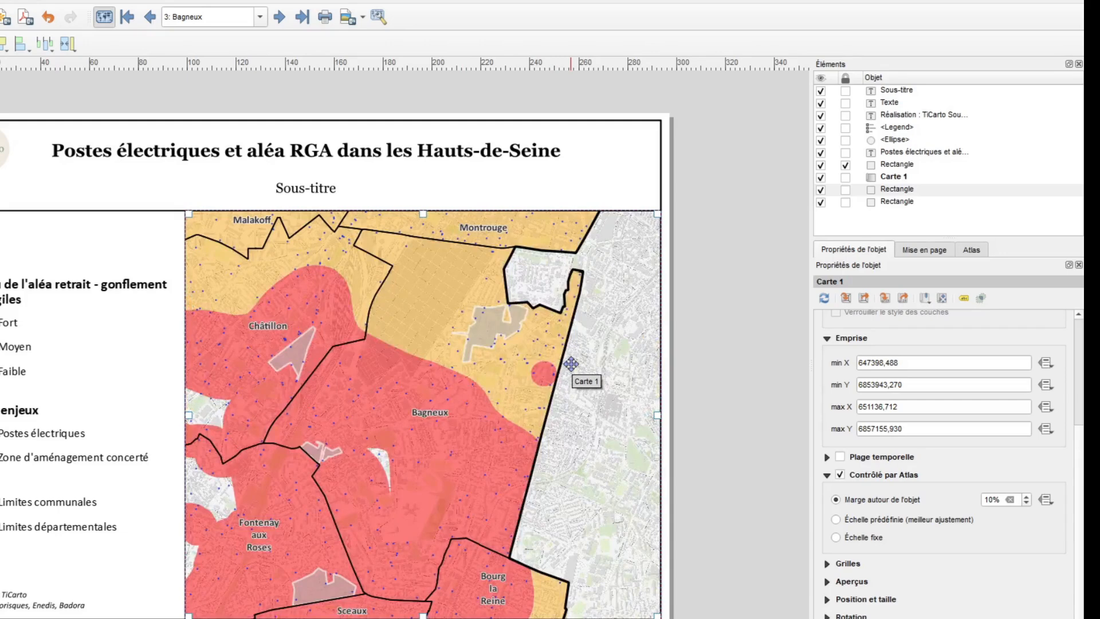
Try a 50% margin around the feature for the atlas-controlled map and restore it to 10%
double_click(983, 499)
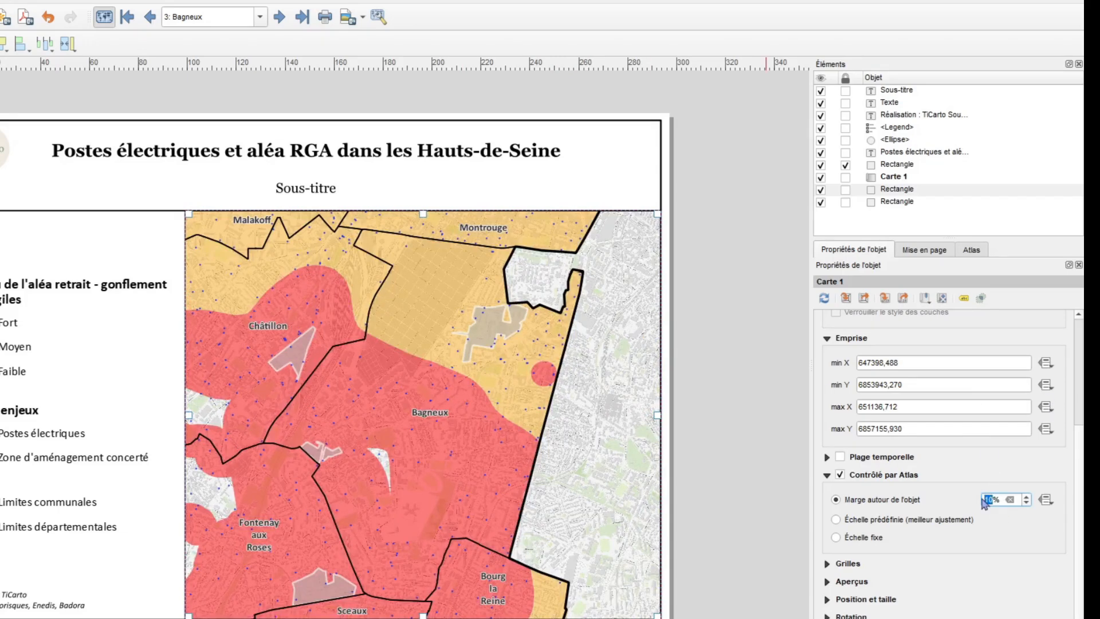
scroll(984, 502, up, 4)
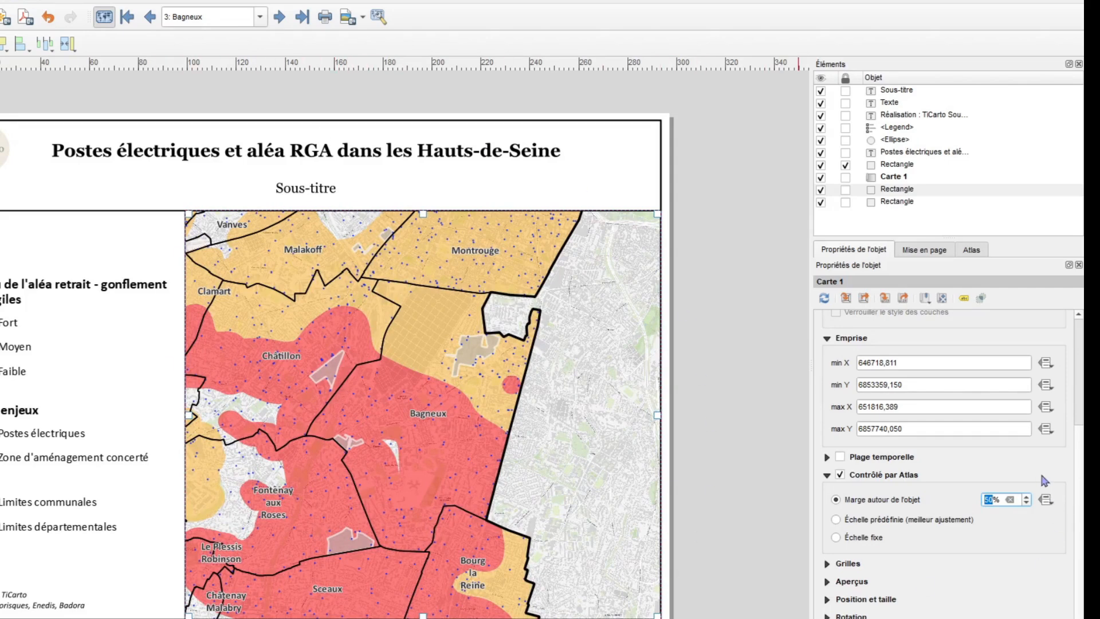
text(10)
key(Return)
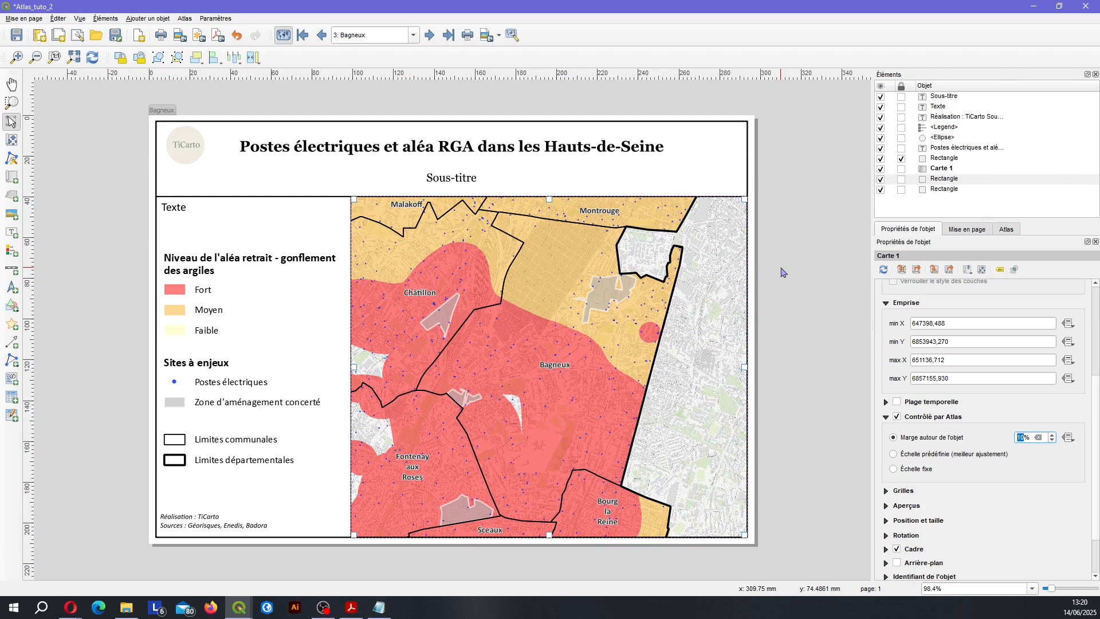
Deselect the map and save the project
click(832, 279)
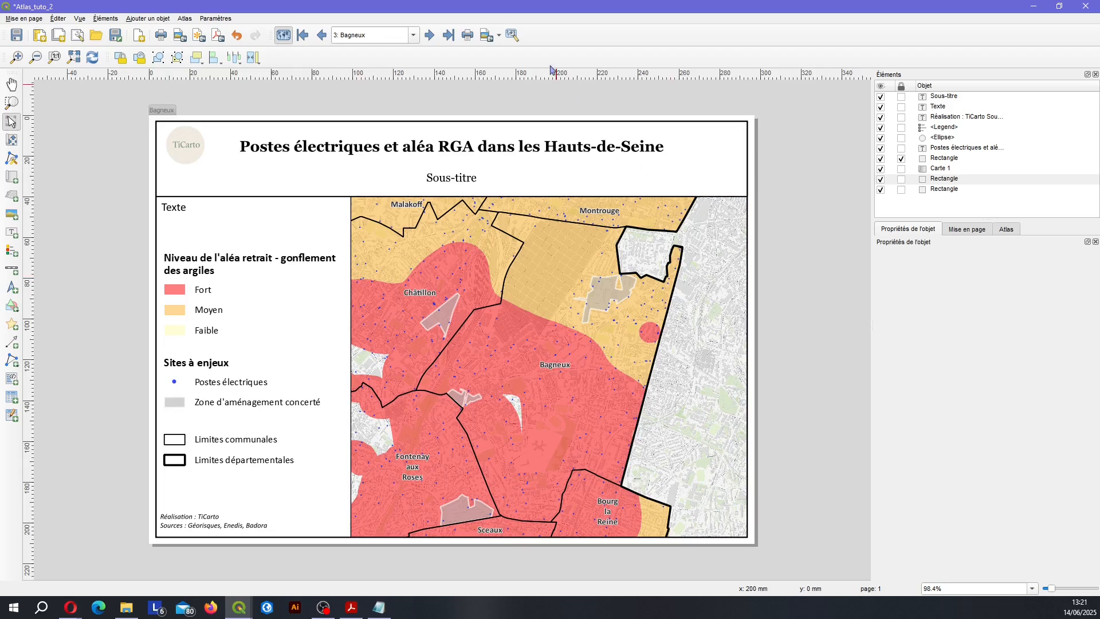
key(ctrl+s)
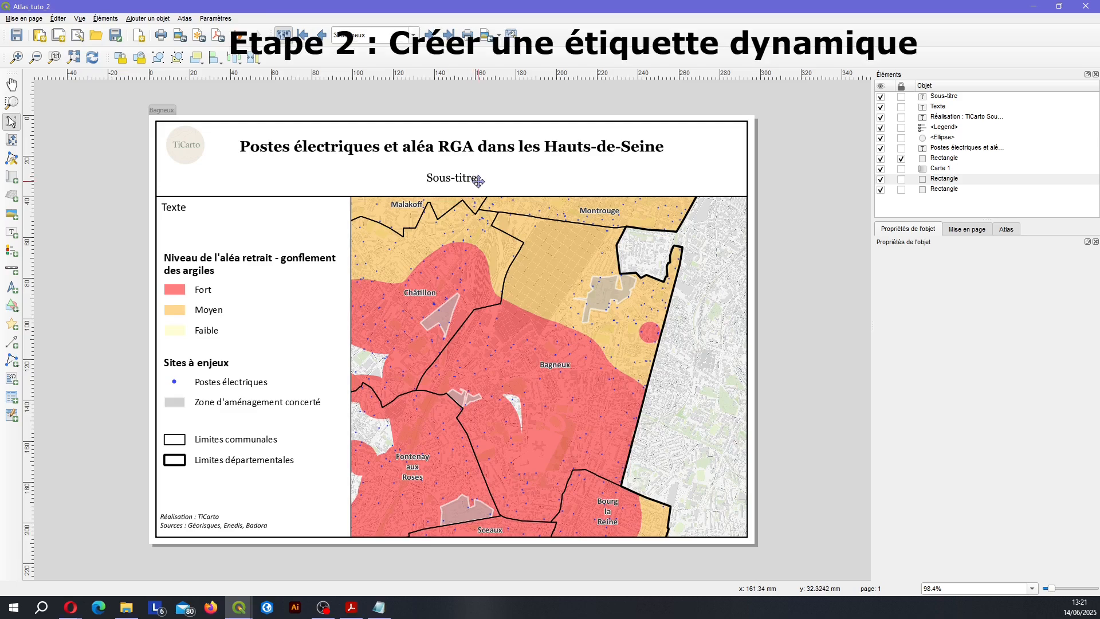
Replace the Sous-titre label's text with the dynamic NOM field and preview the next atlas page
click(478, 183)
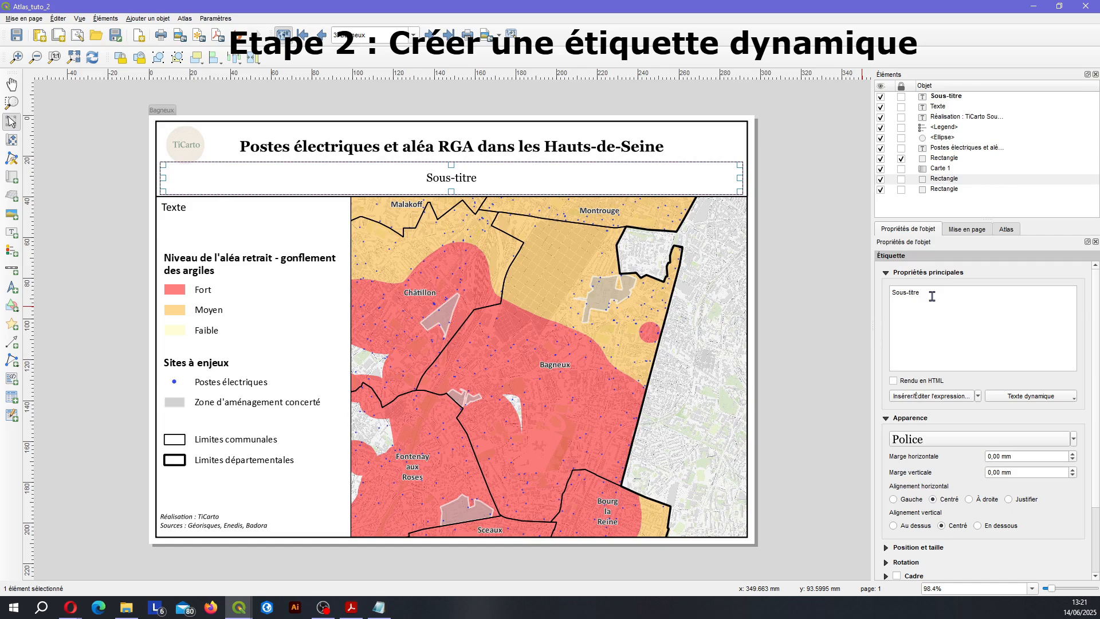
drag(933, 296, 886, 297)
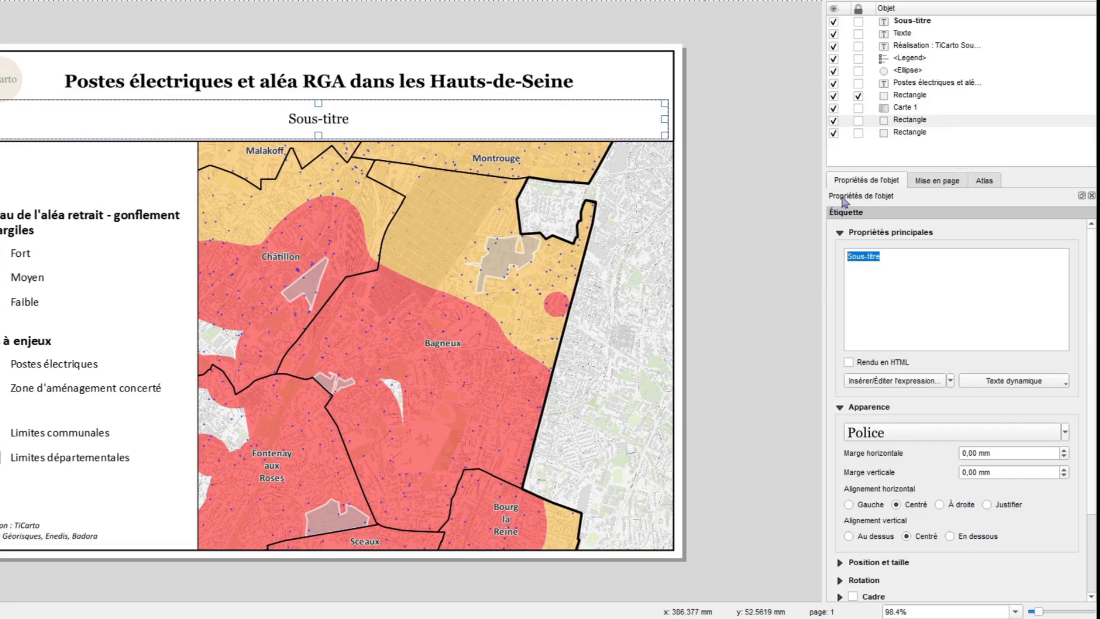
key(BackSpace)
click(993, 382)
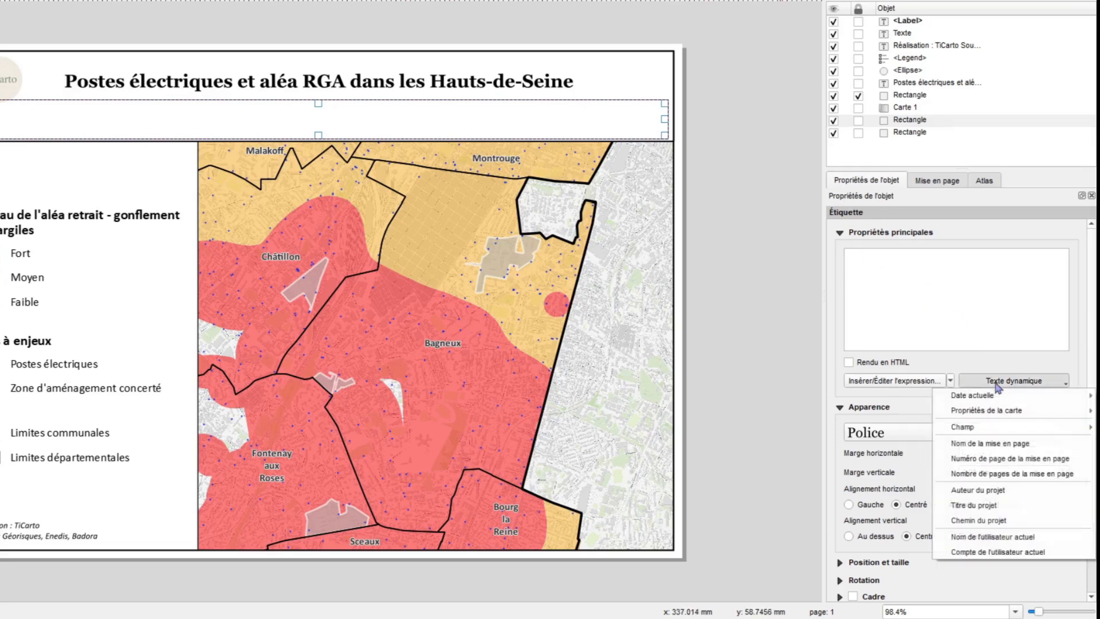
mouse_move(1000, 430)
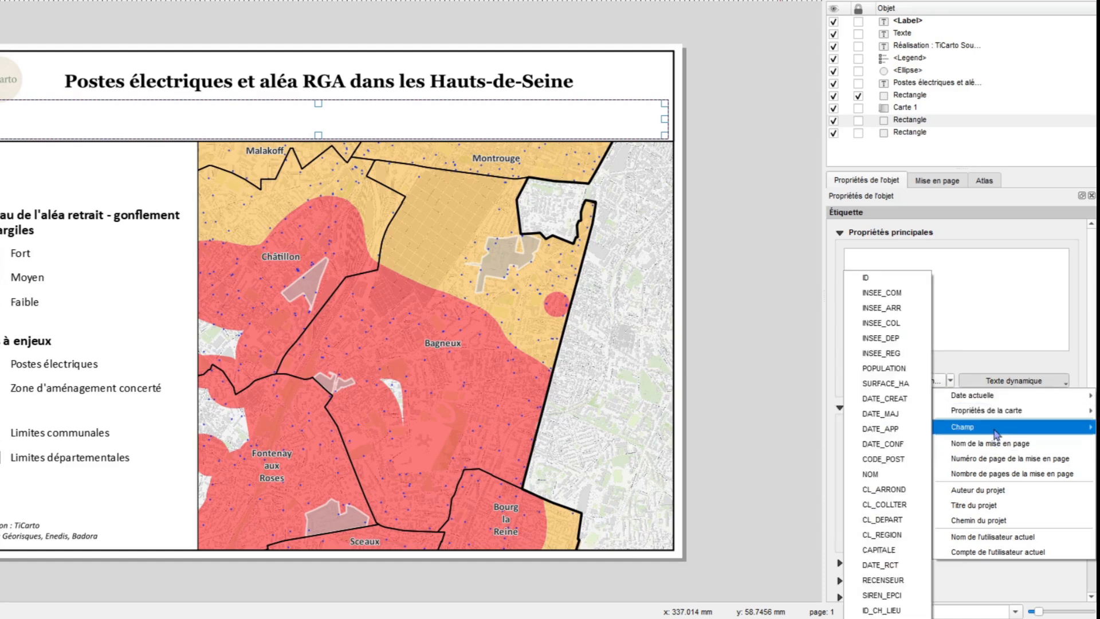
click(871, 474)
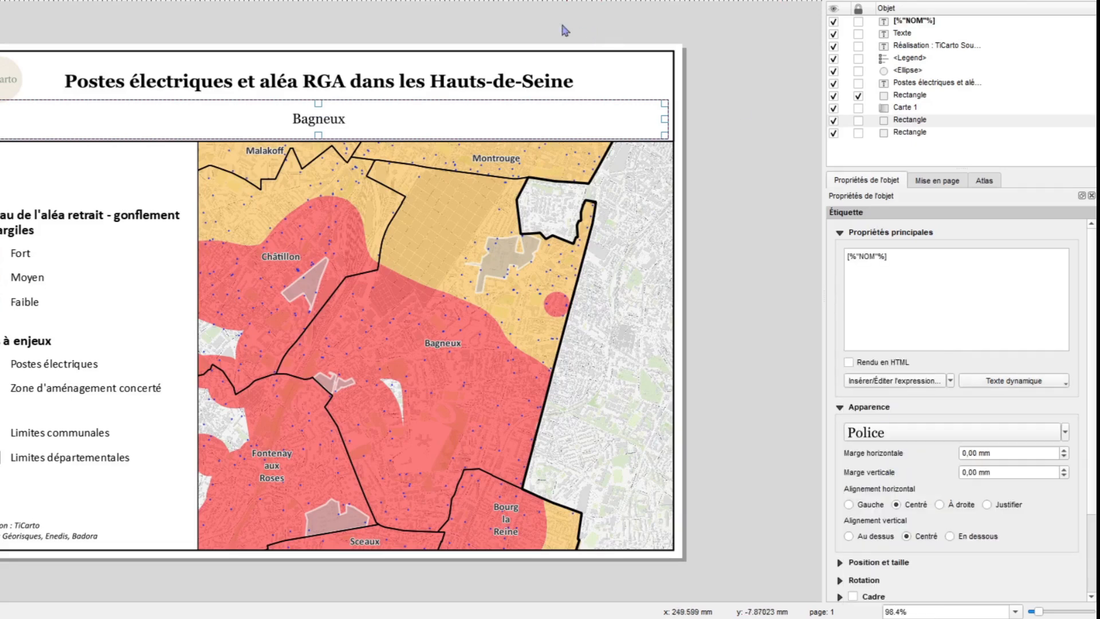
key(ctrl+Right)
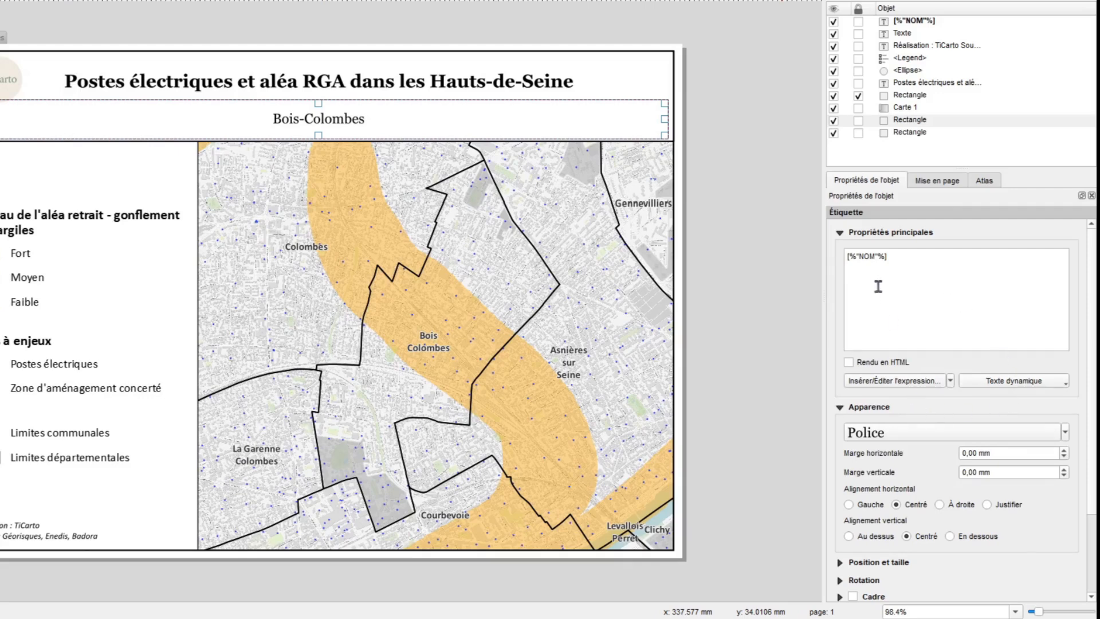
drag(908, 274, 660, 256)
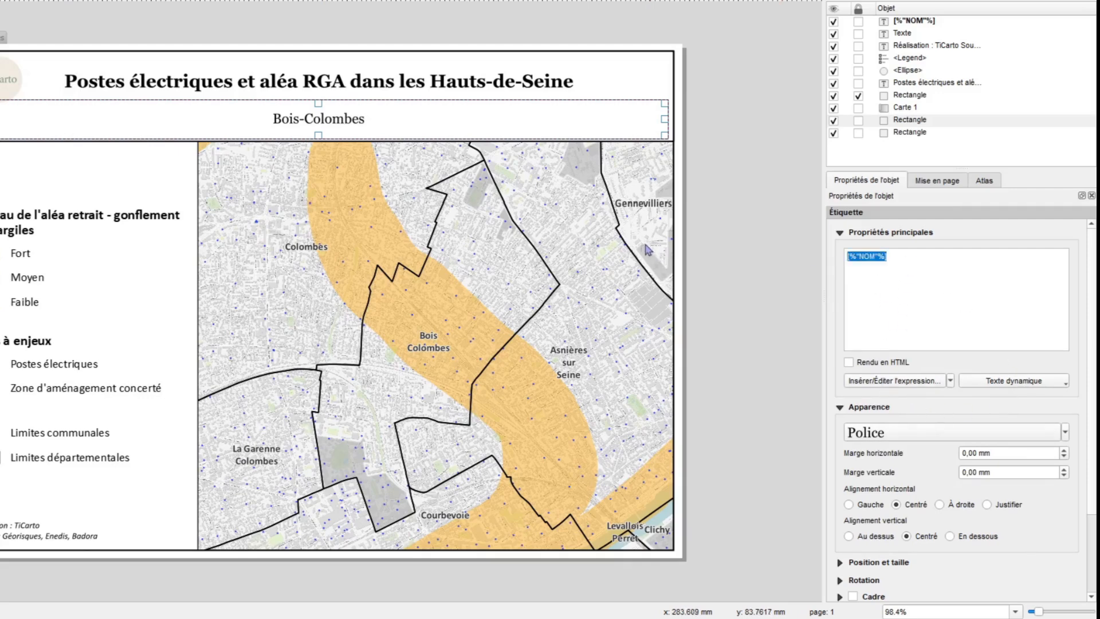
key(Delete)
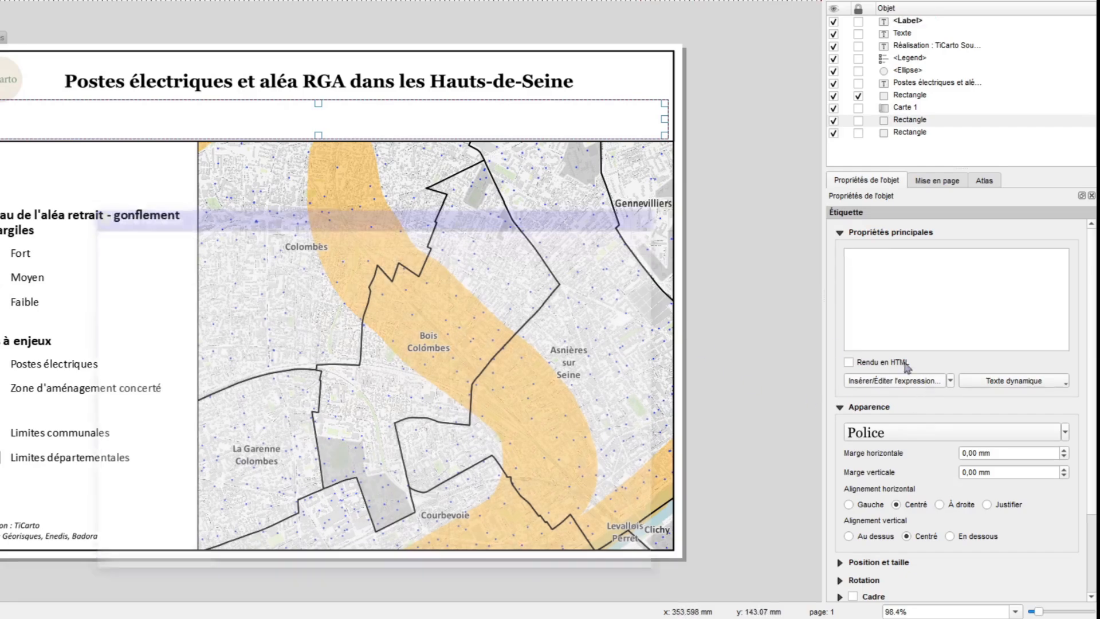
click(905, 380)
text(@at)
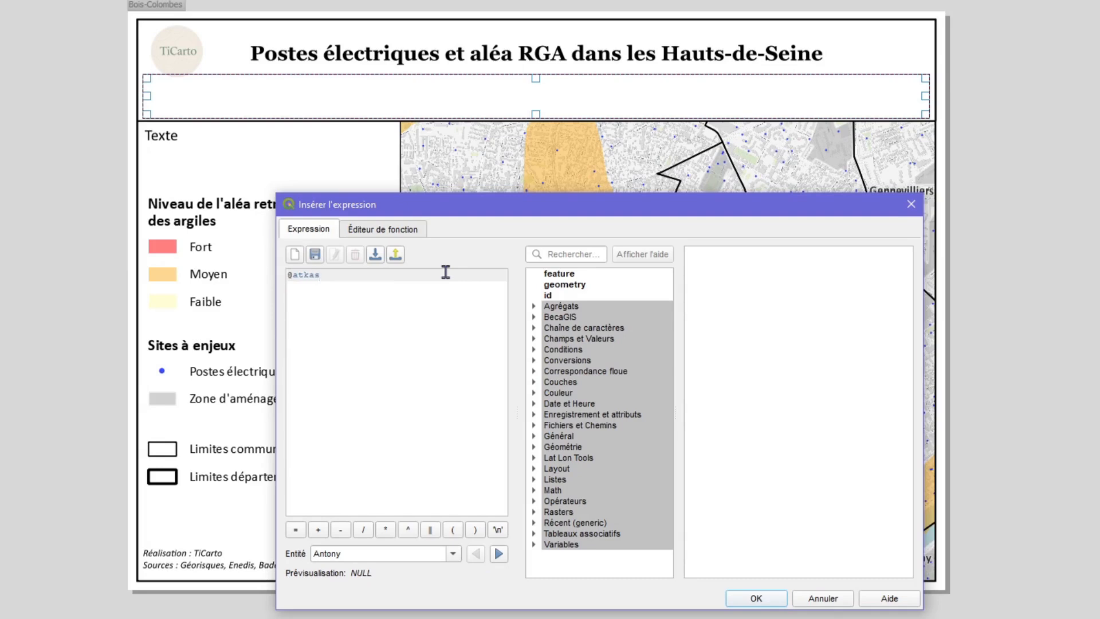
text(la)
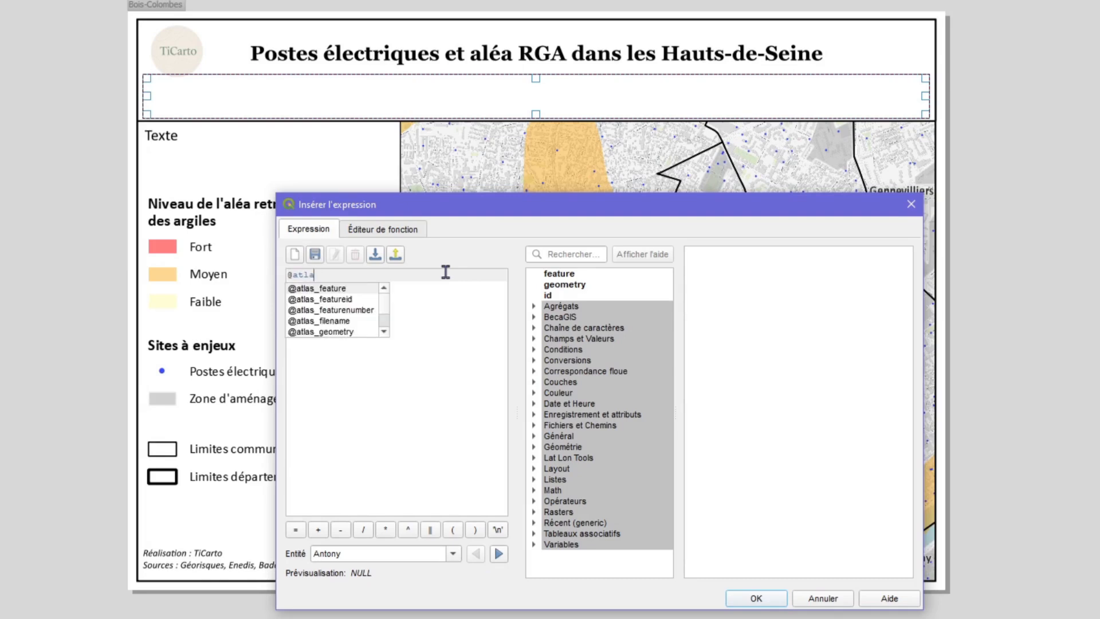
click(388, 306)
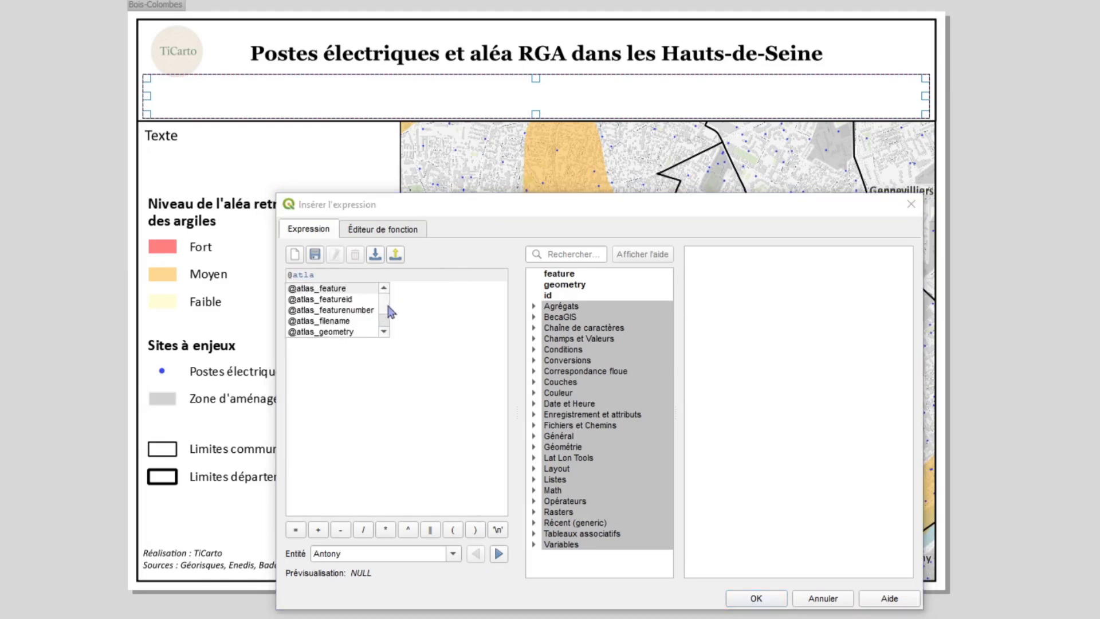
drag(388, 306, 381, 334)
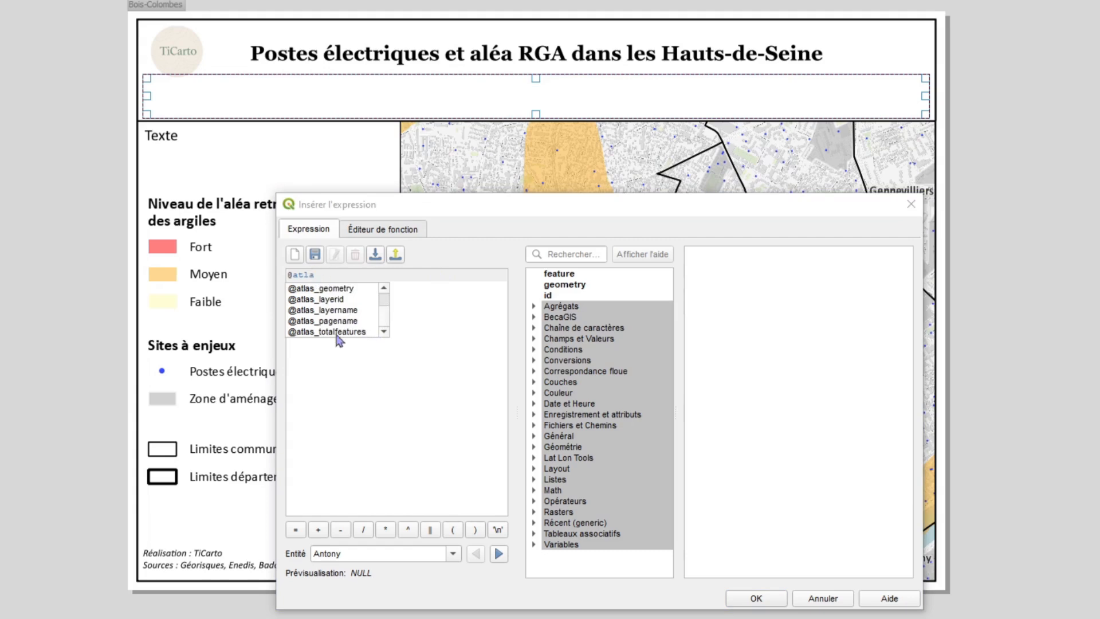
double_click(344, 322)
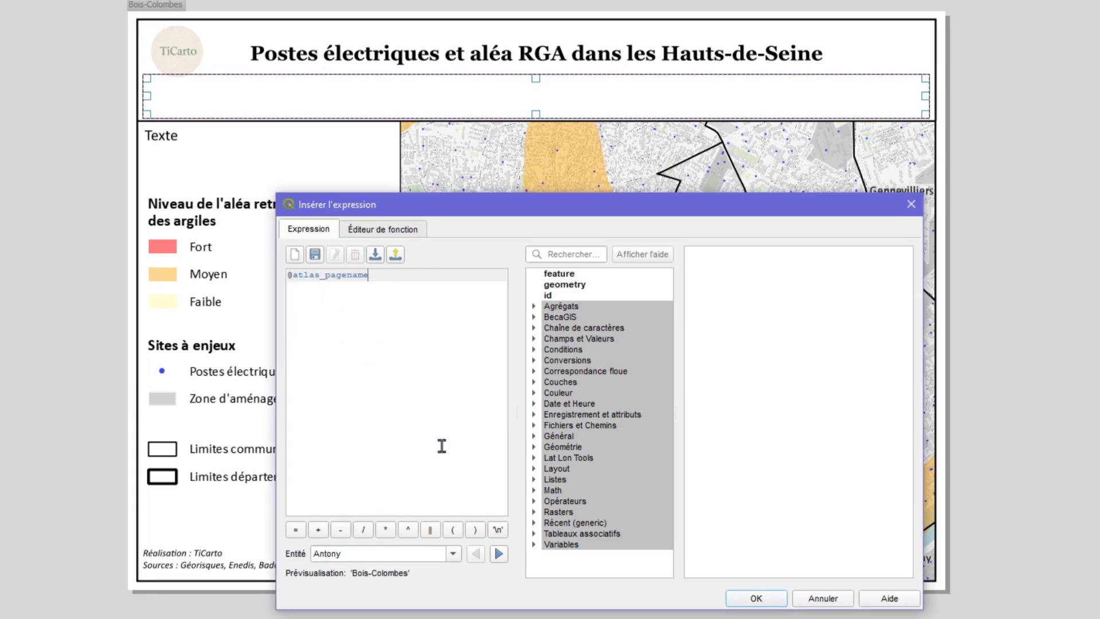
click(757, 598)
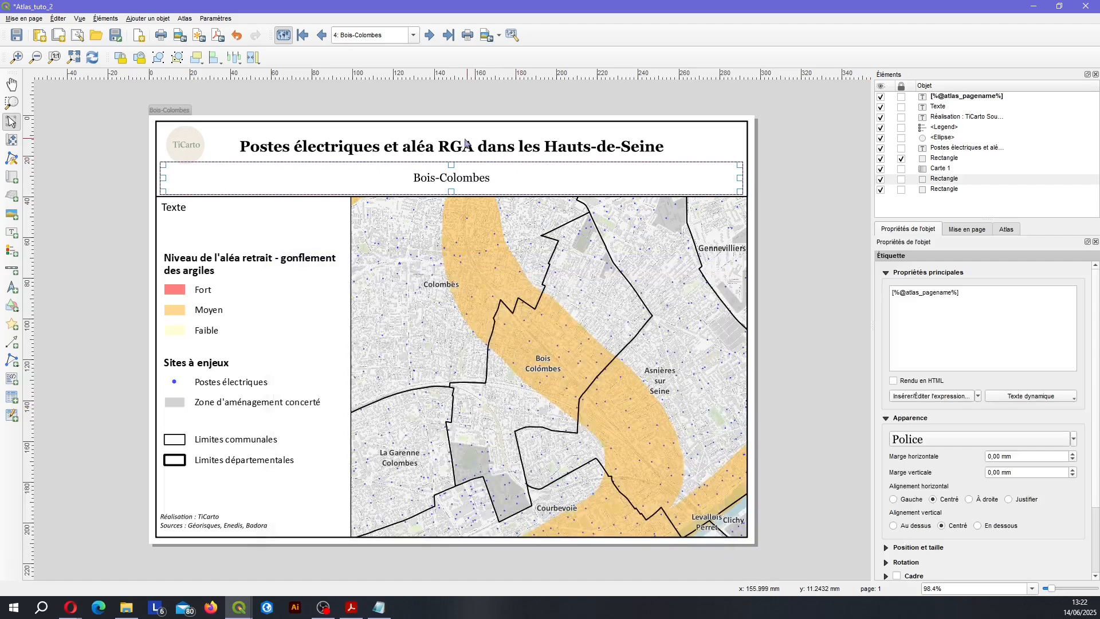
click(414, 37)
click(387, 138)
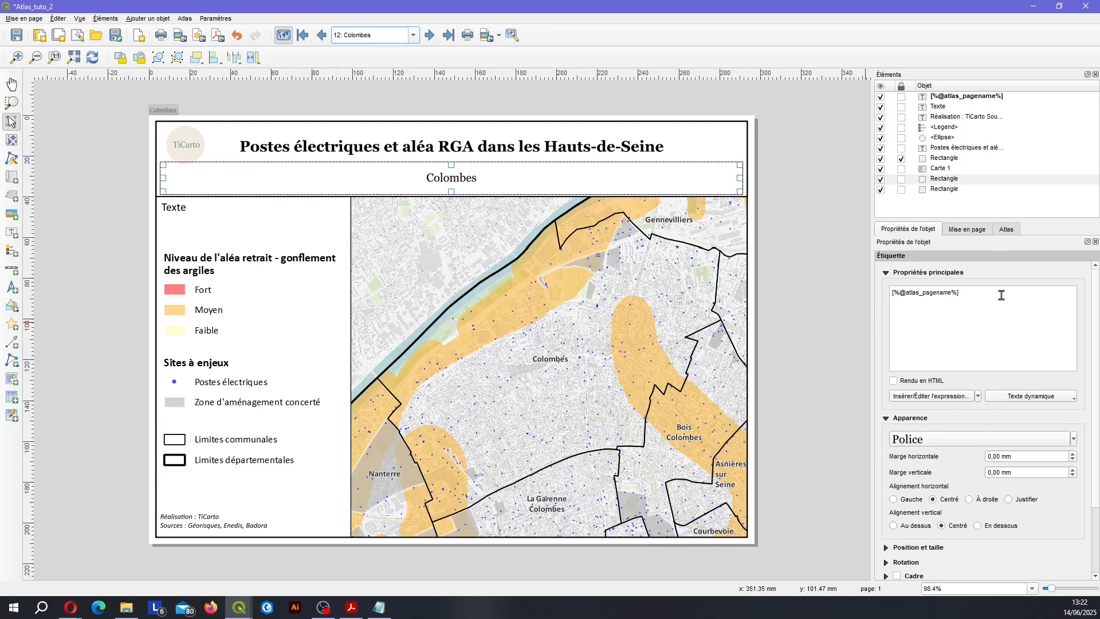
key(ctrl+a)
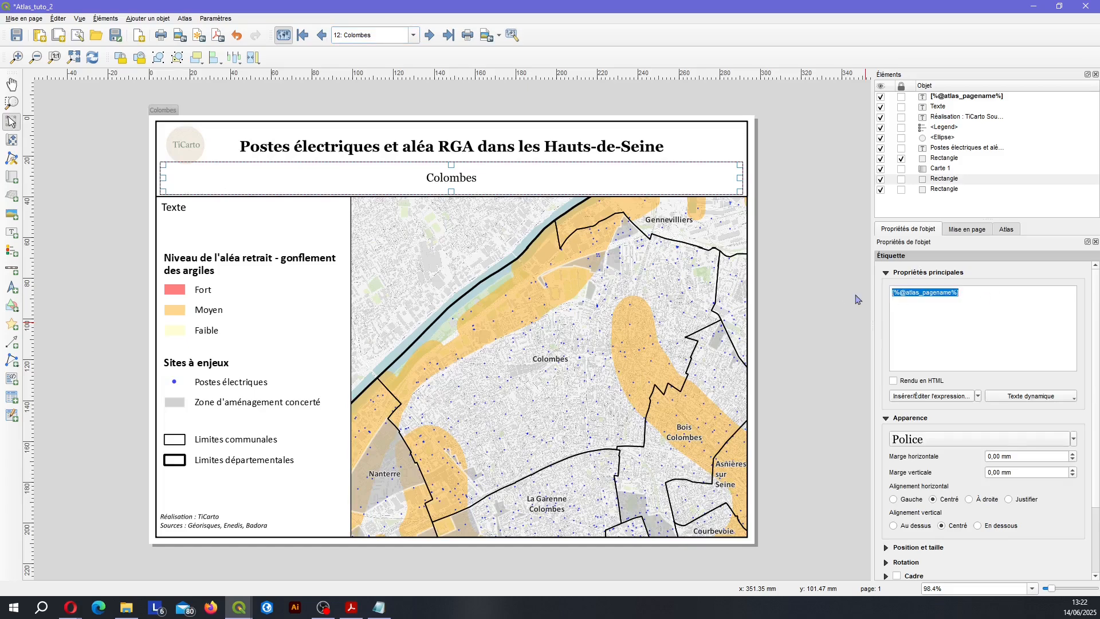
key(BackSpace)
click(932, 396)
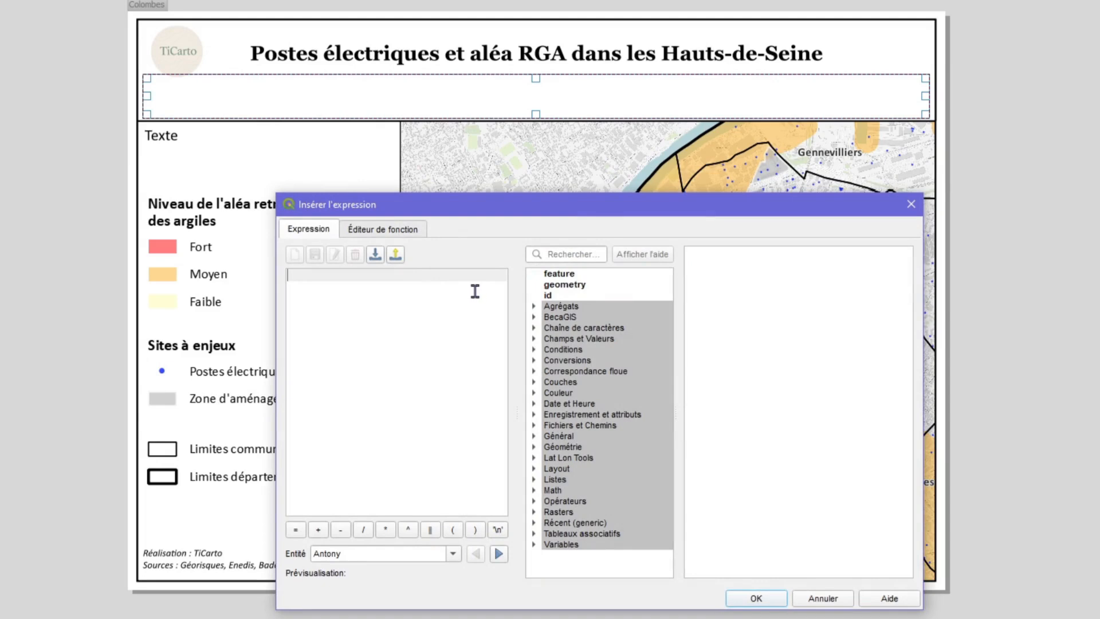
text(attr)
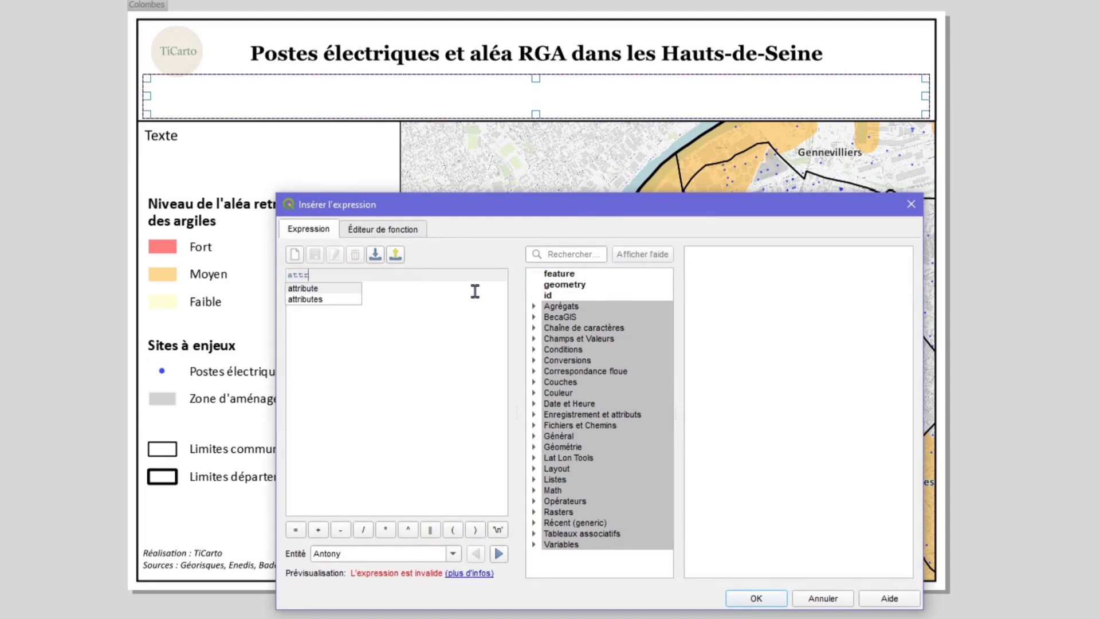
text(ibute(@a)
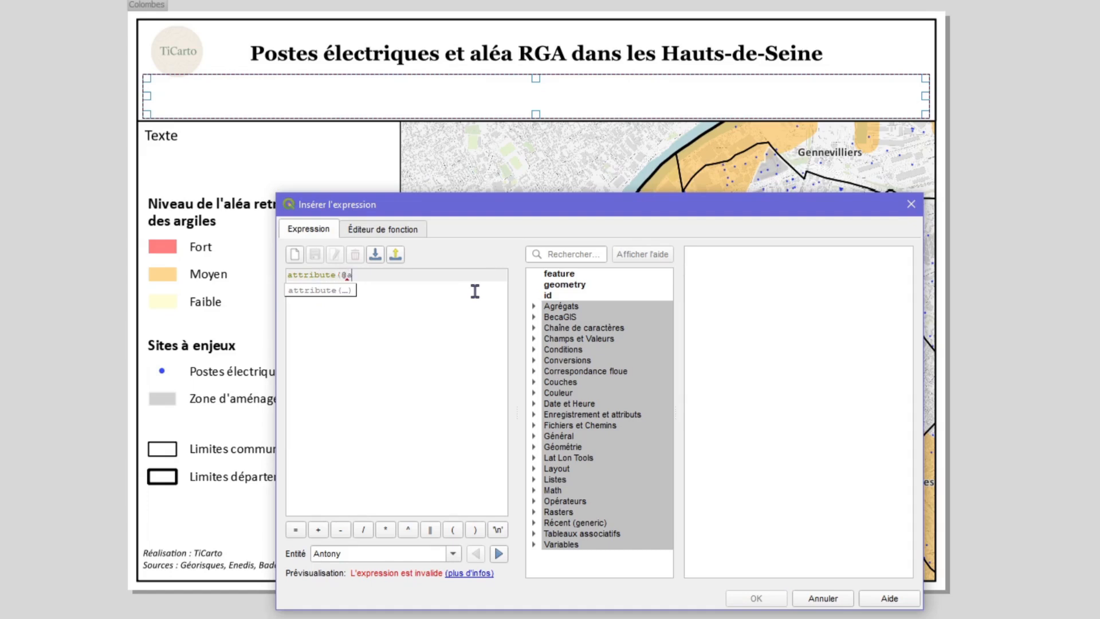
text(tlas_feature,)
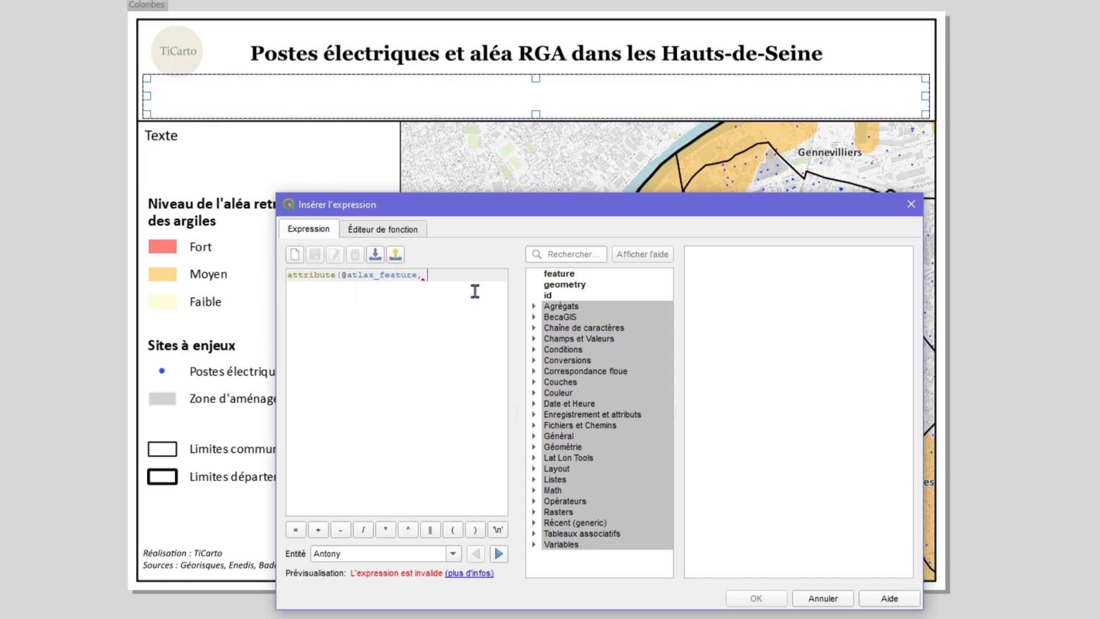
text( 'NO)
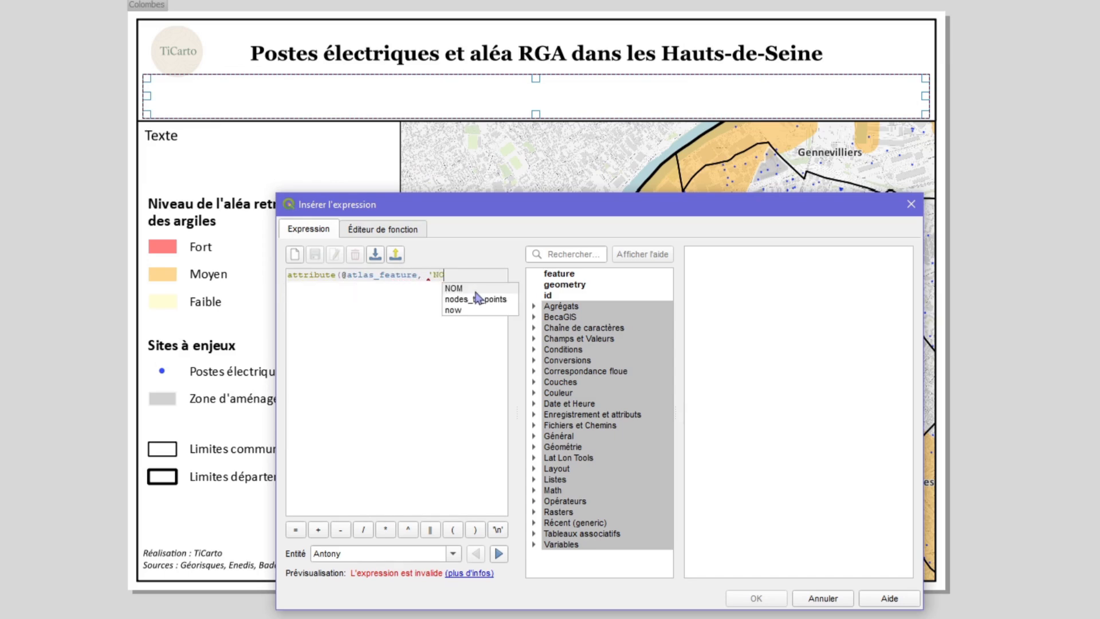
double_click(471, 287)
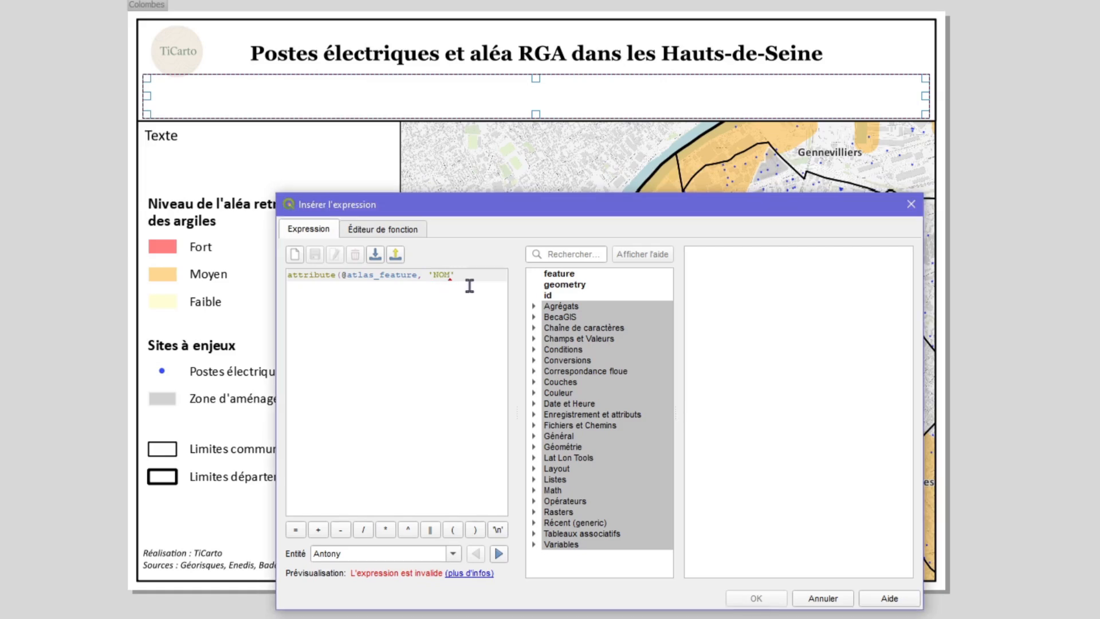
text())
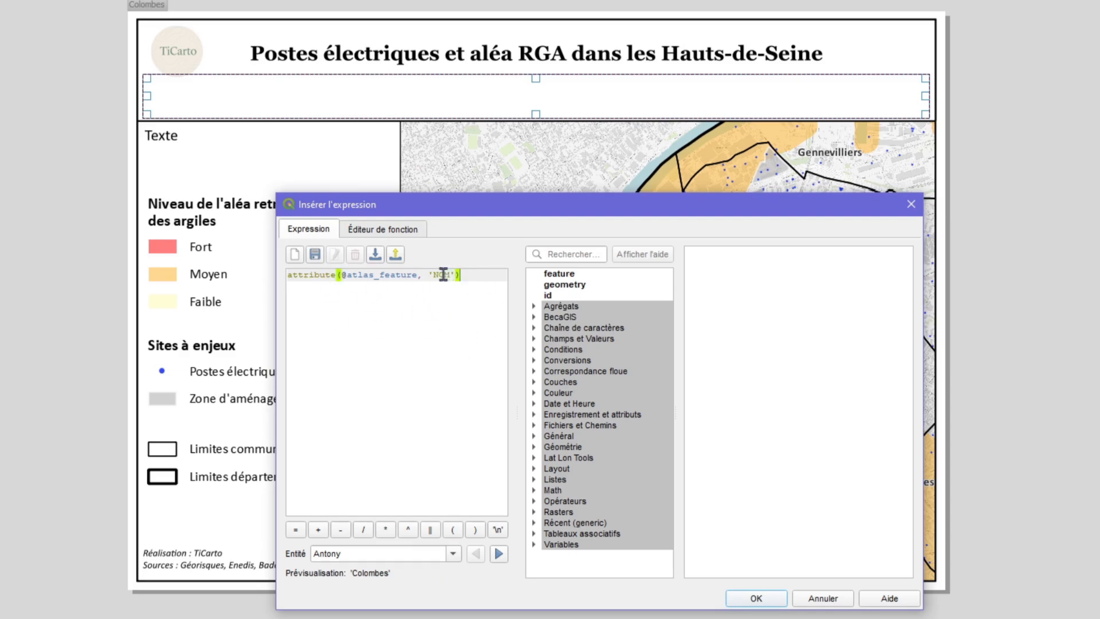
click(757, 599)
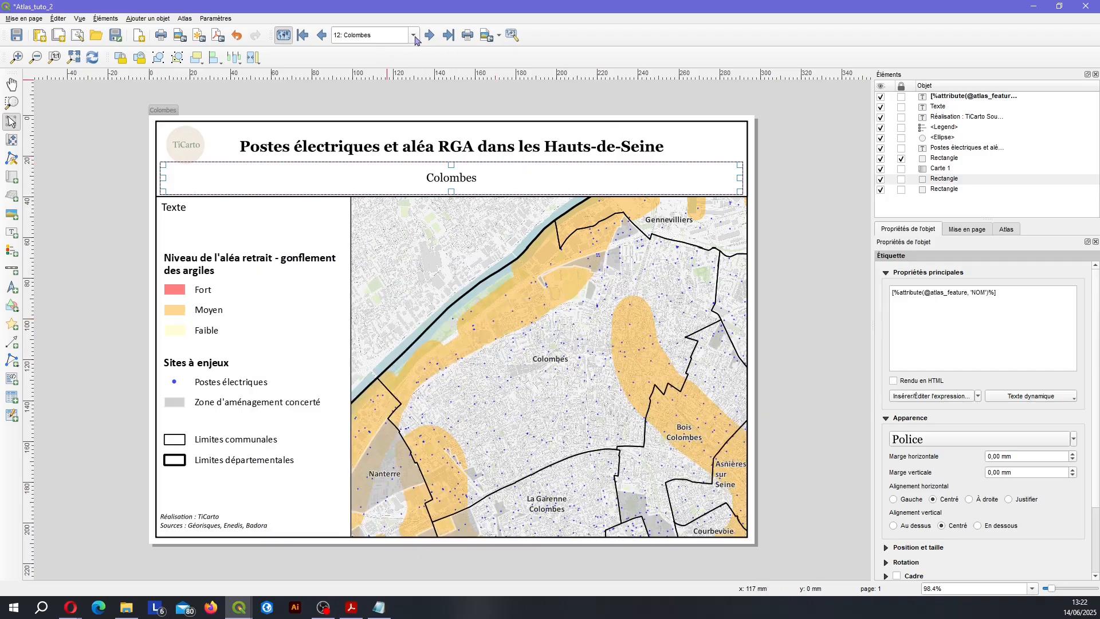
Preview the Garches page of the atlas and deselect the subtitle label
click(414, 35)
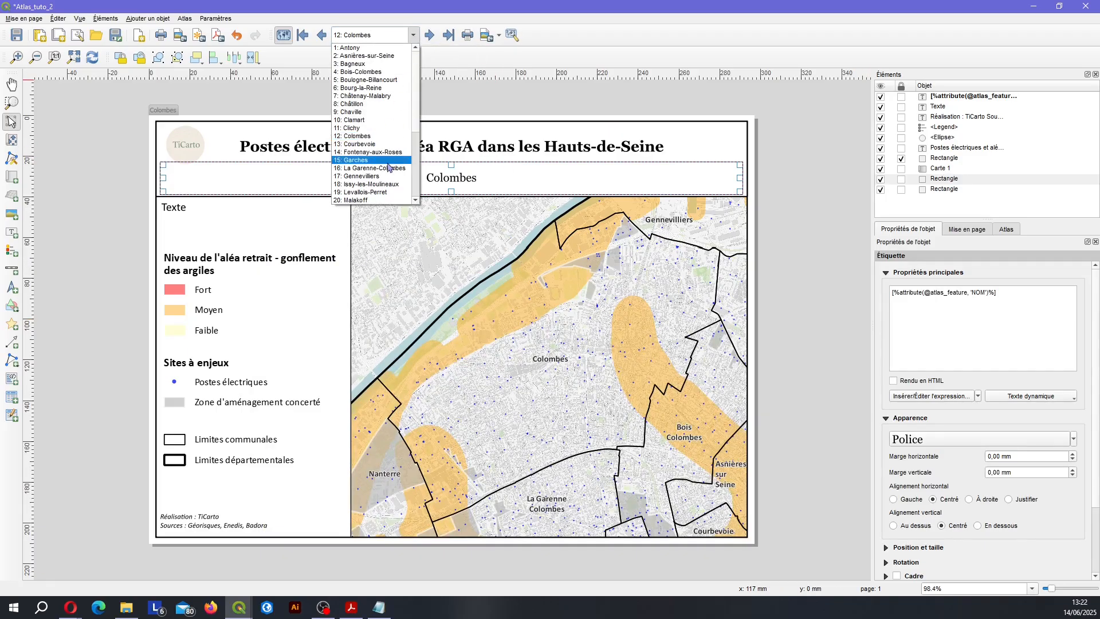
click(389, 166)
click(786, 196)
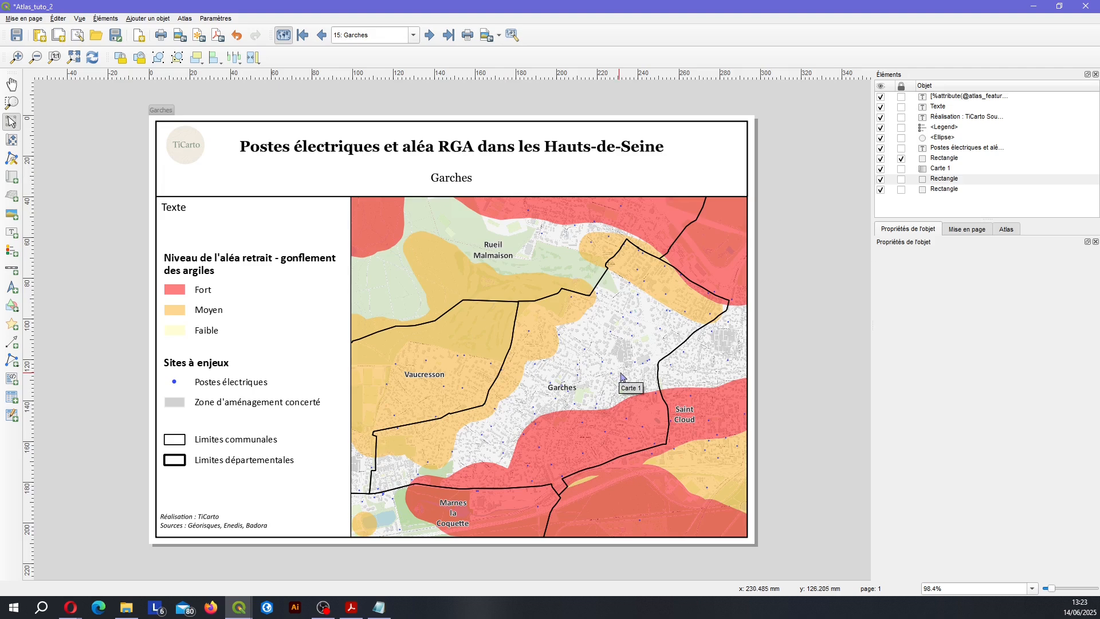
Clear the subtitle label and start a new expression with the quoted text 'Vulnérabilité des infrastructures au retrait-gonflement des argiles à : '
click(439, 184)
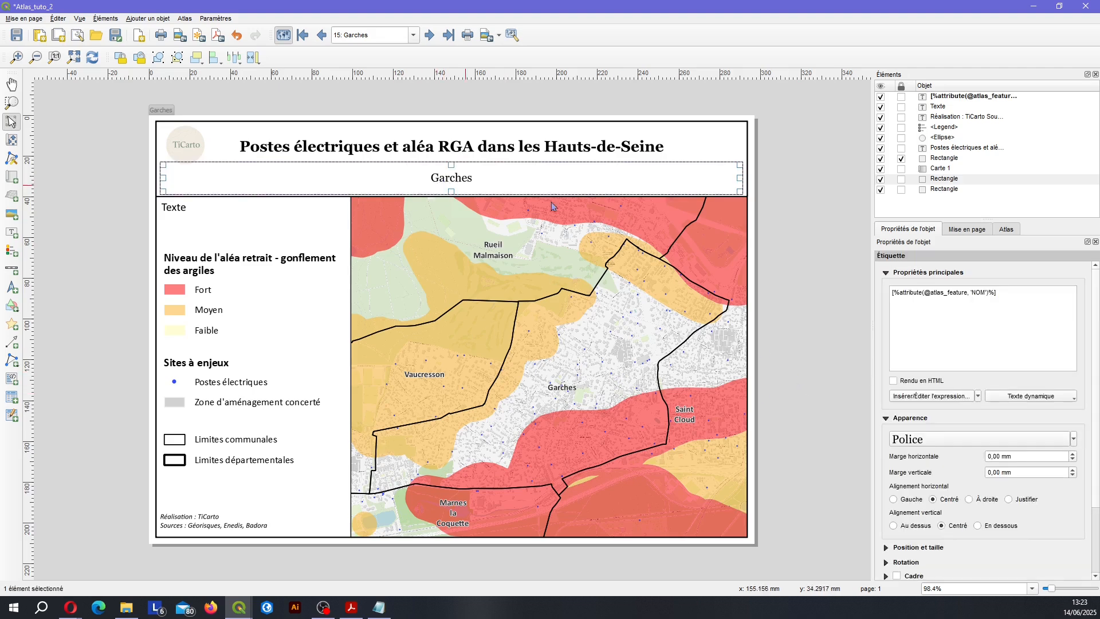
click(931, 396)
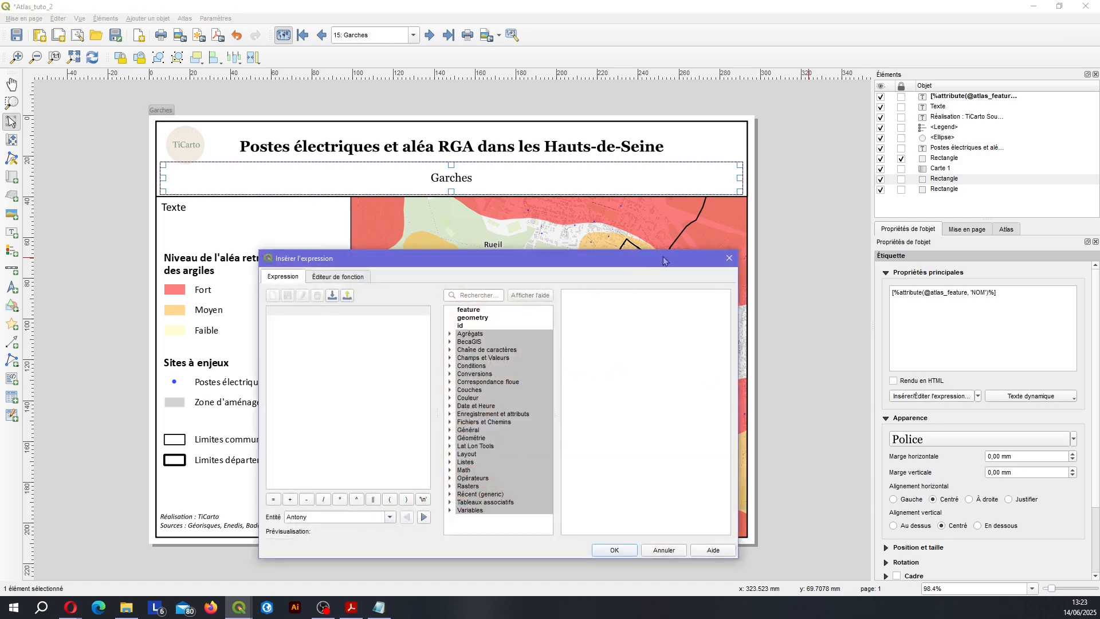
click(730, 258)
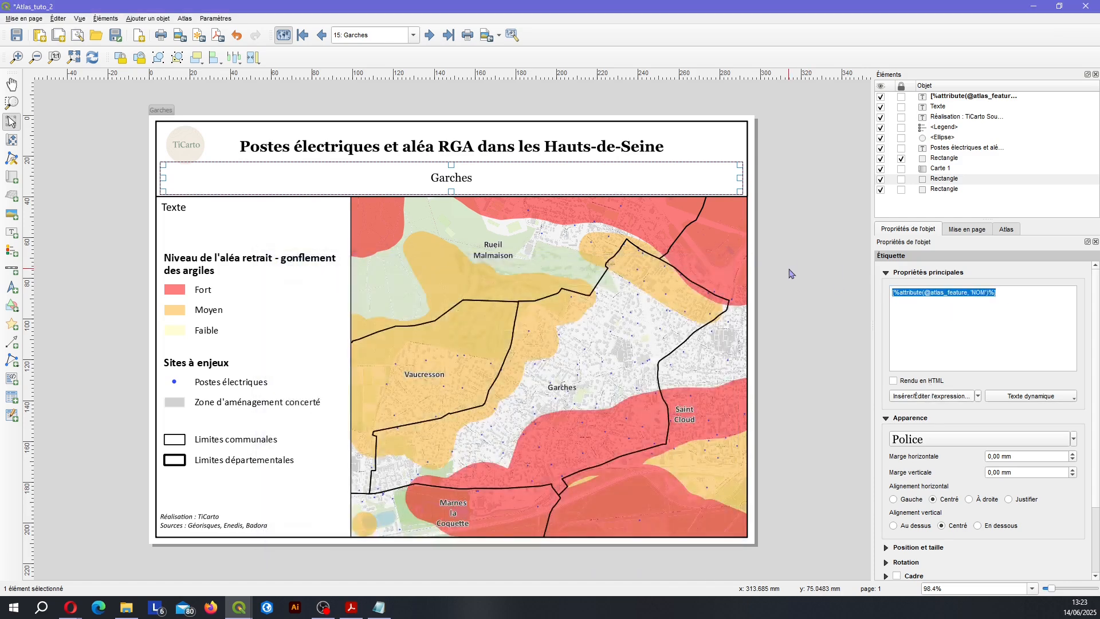
key(Delete)
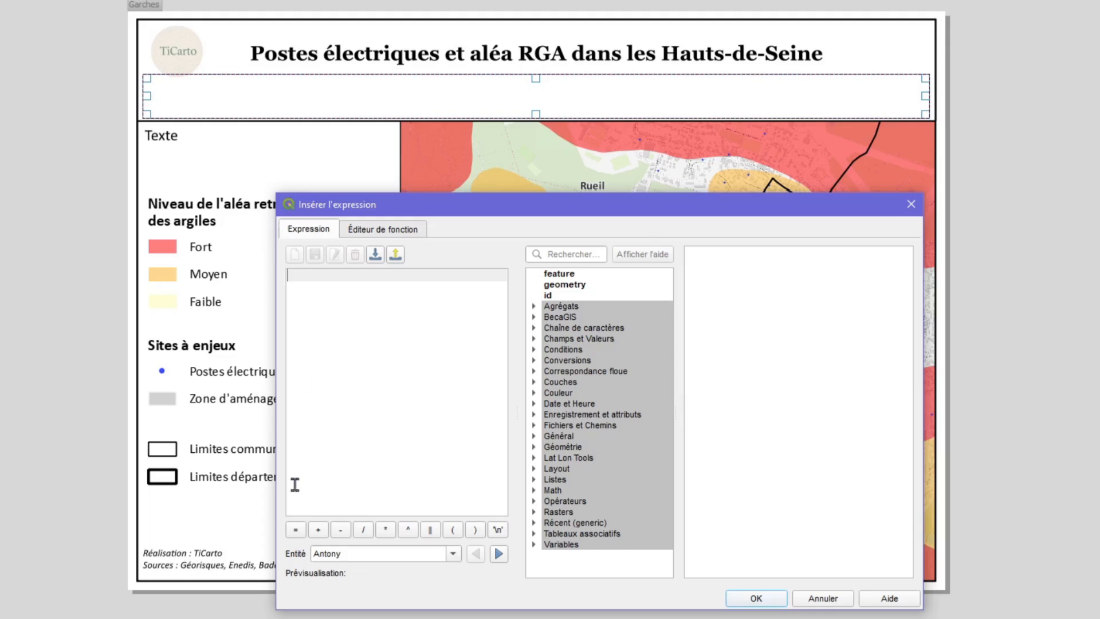
key(alt+Tab)
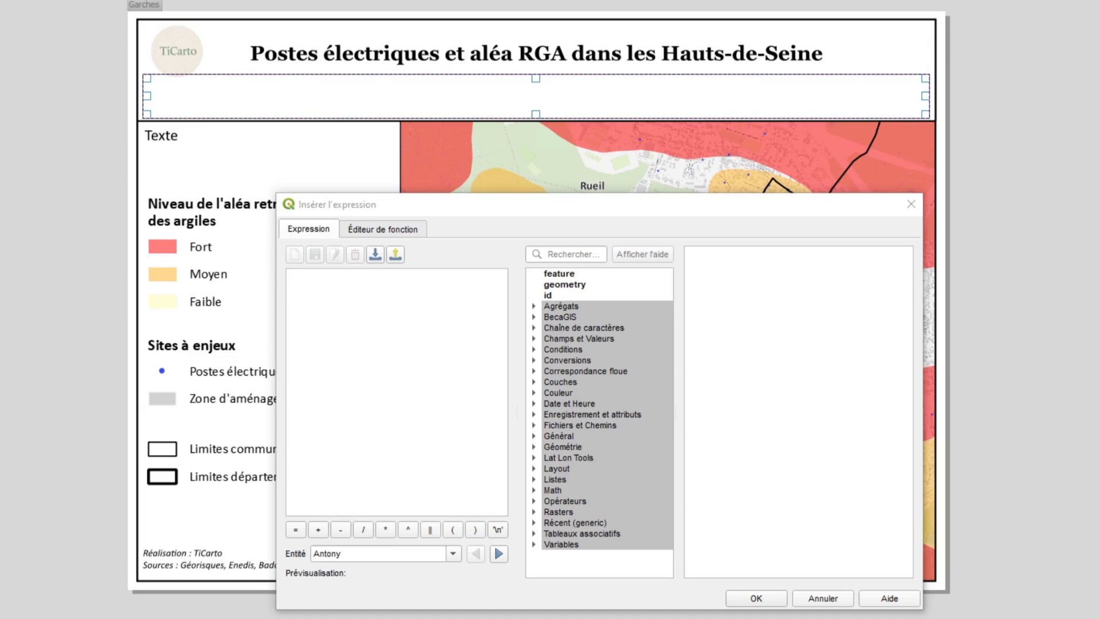
click(329, 339)
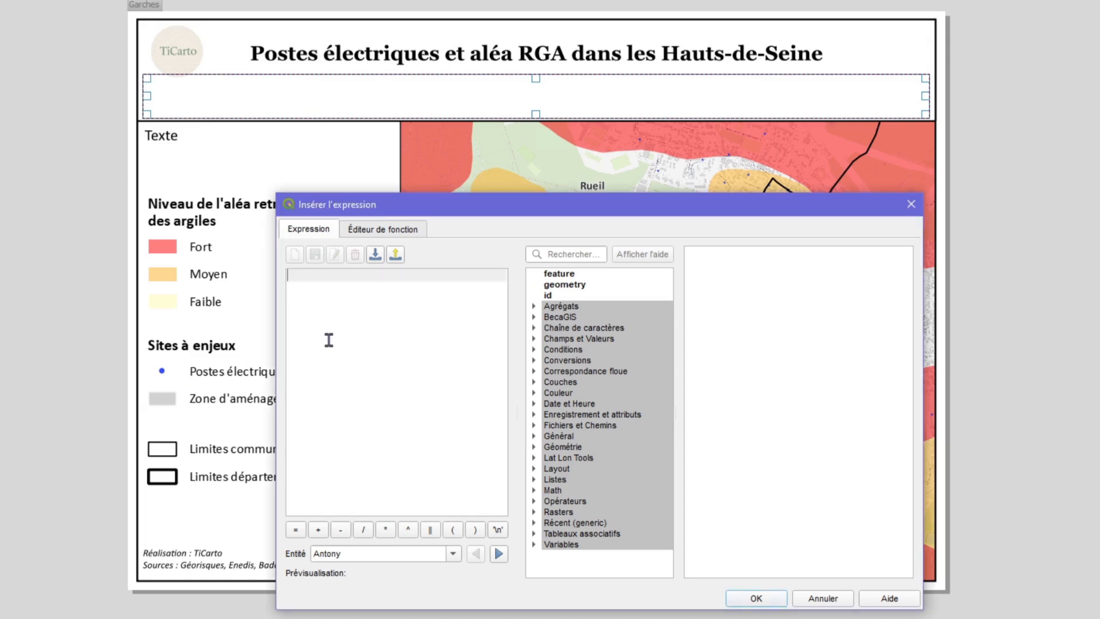
text(Vulnérabilité des infrastructures au retrait-gonflement des argiles à : ')
click(291, 275)
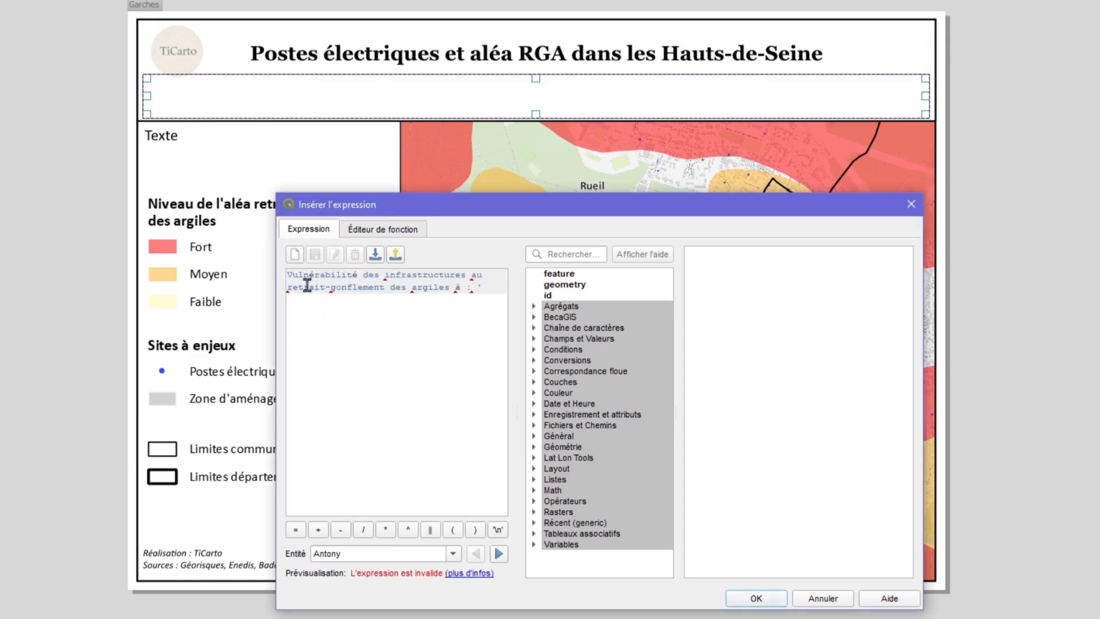
text(')
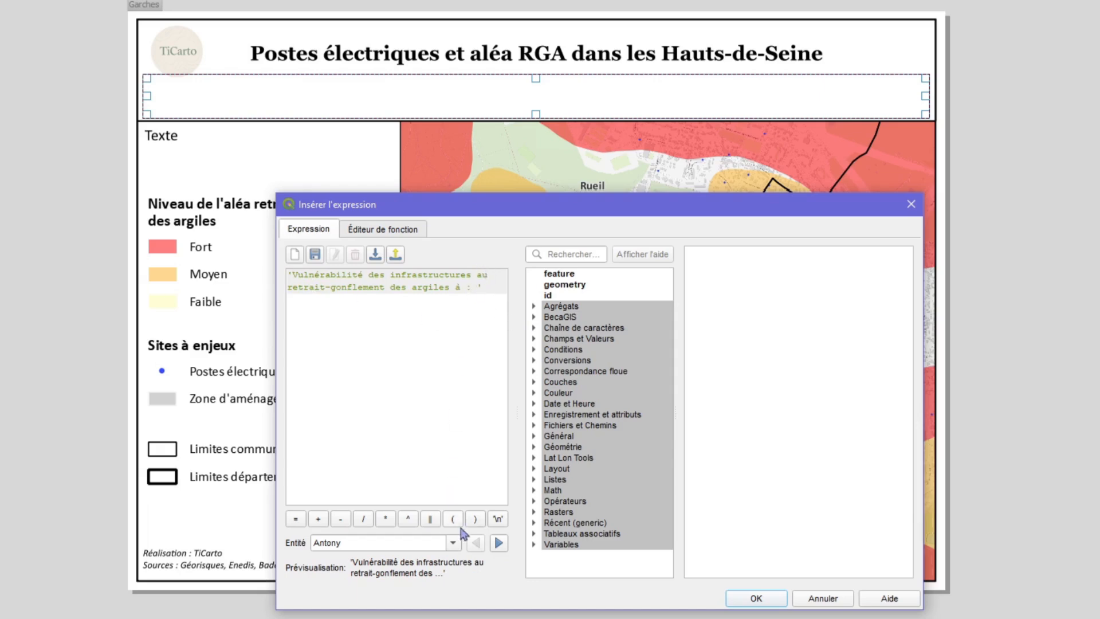
click(486, 286)
click(430, 518)
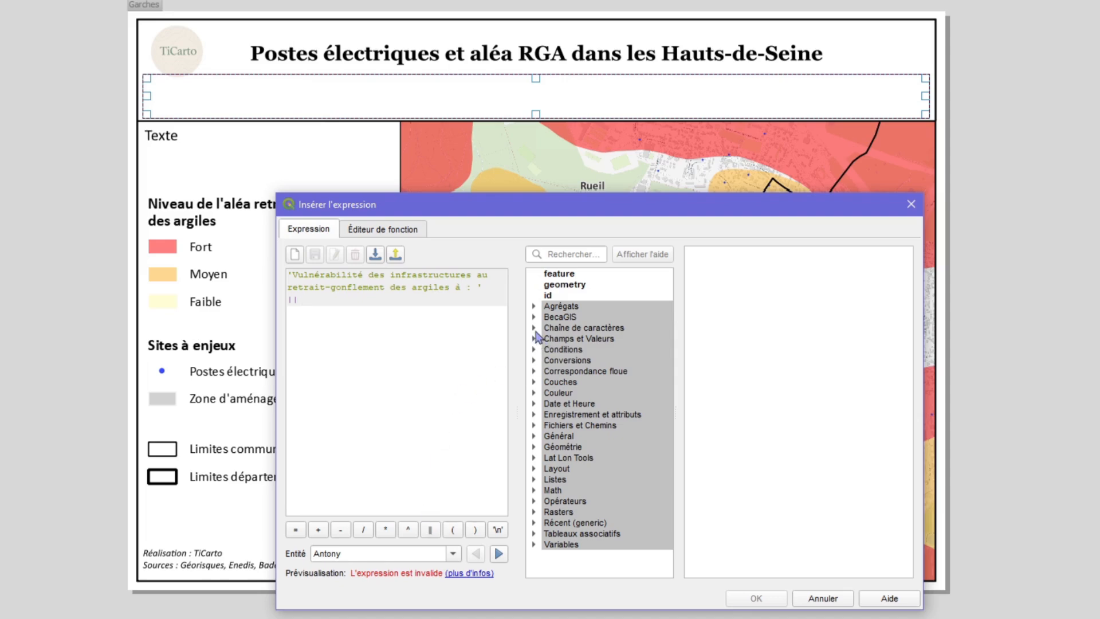
text(attr)
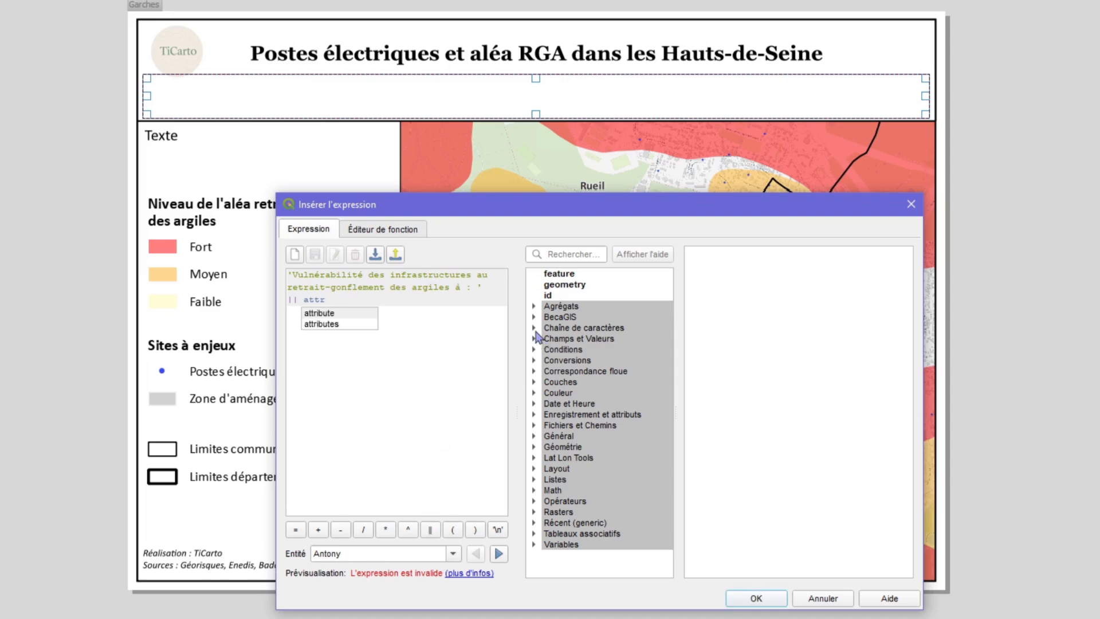
key(Return)
text((@atlas_fea)
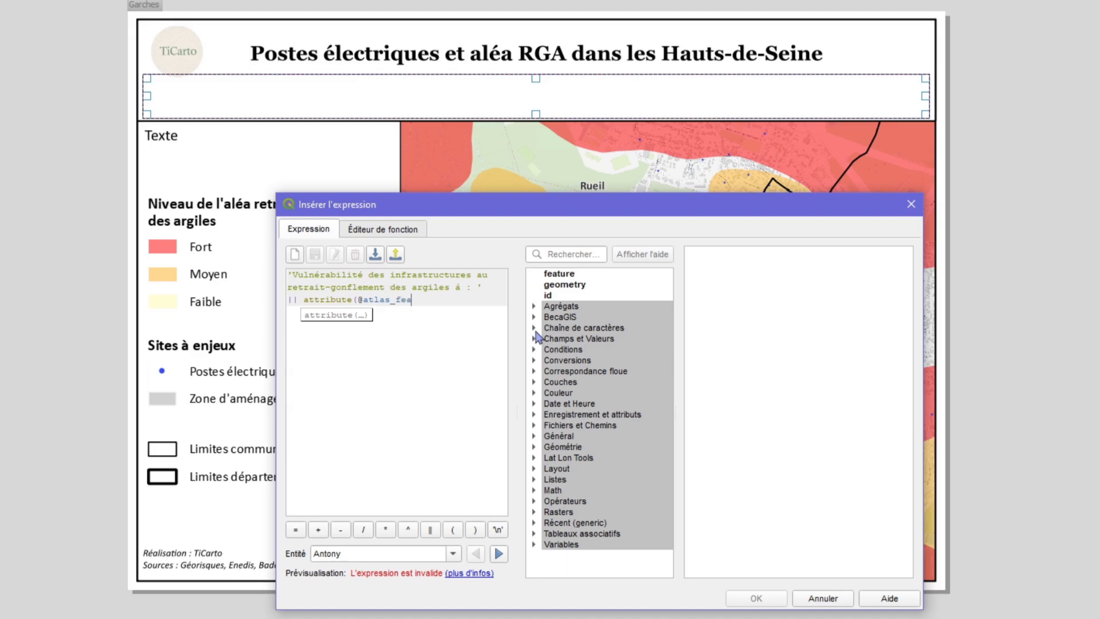
text(ture,)
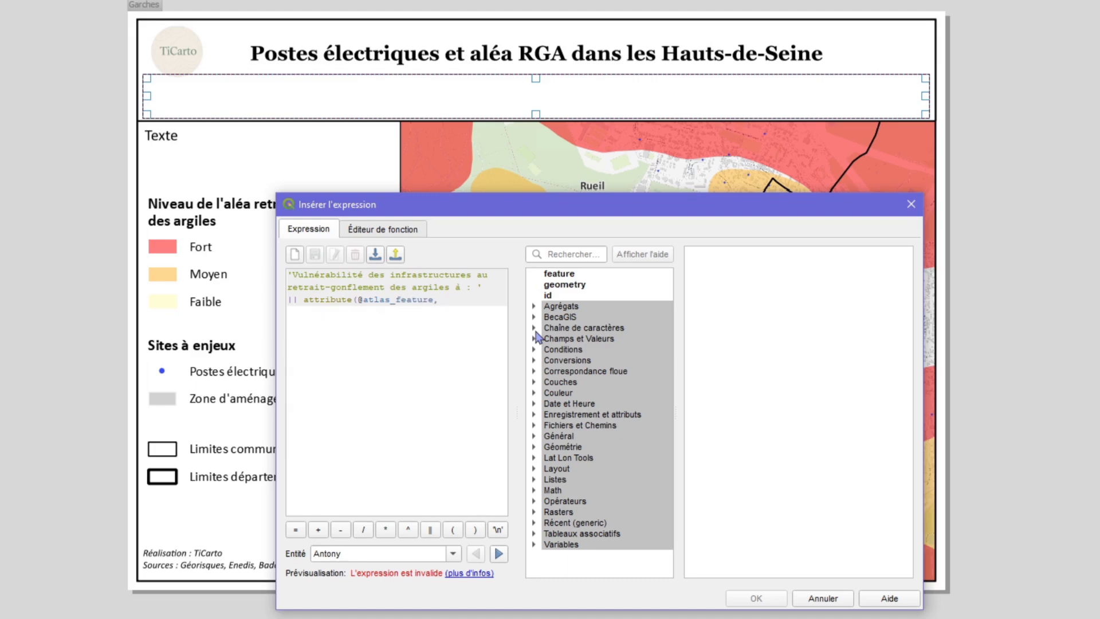
text( 'NO)
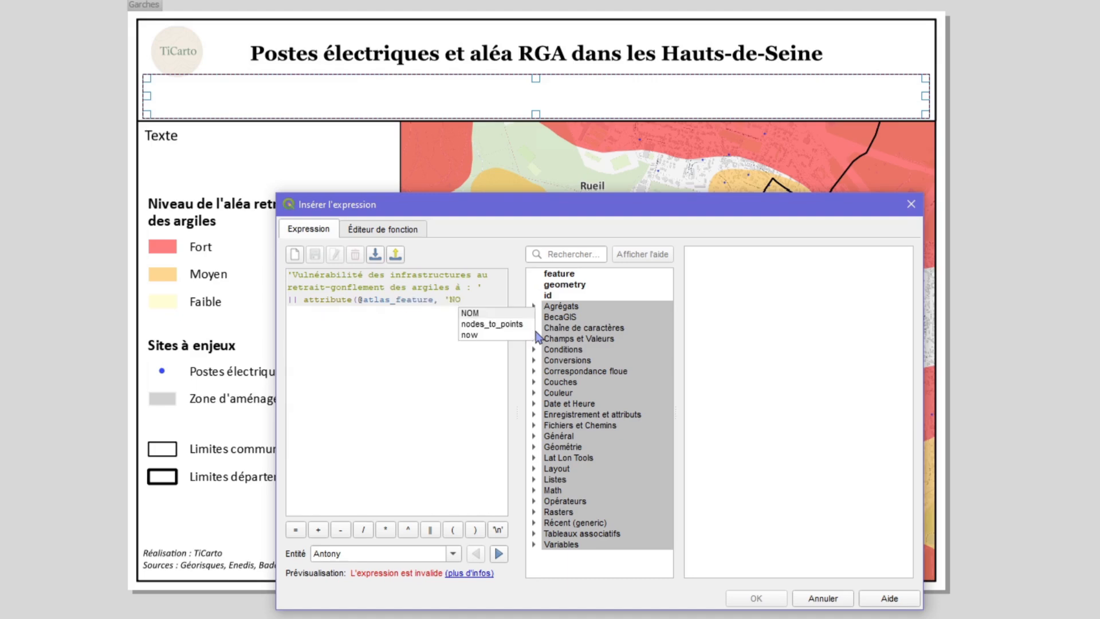
text(M'))
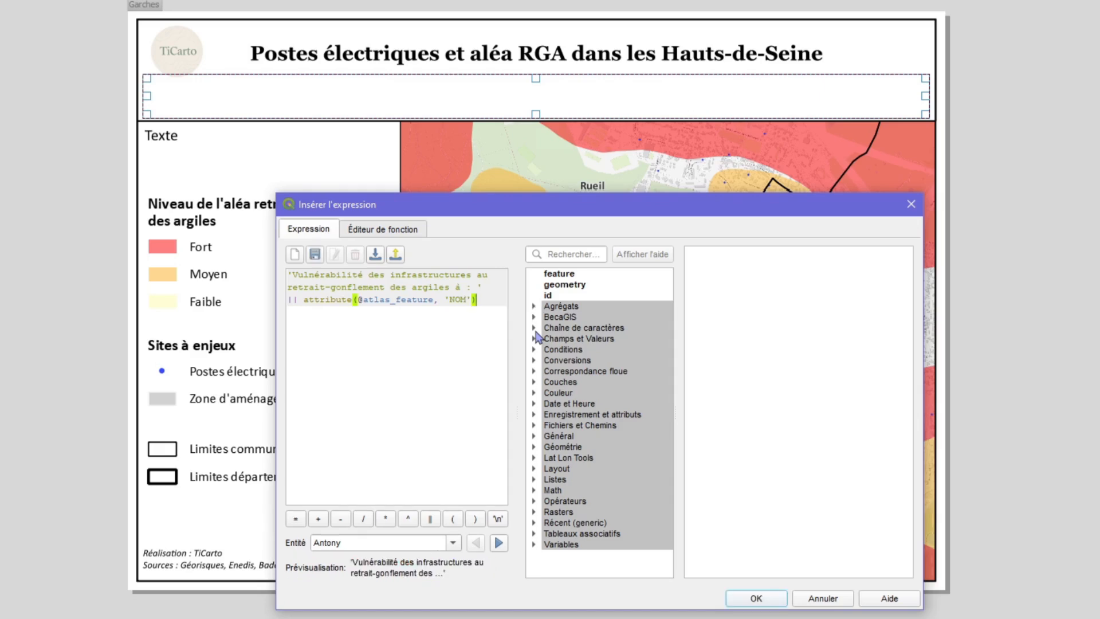
click(756, 598)
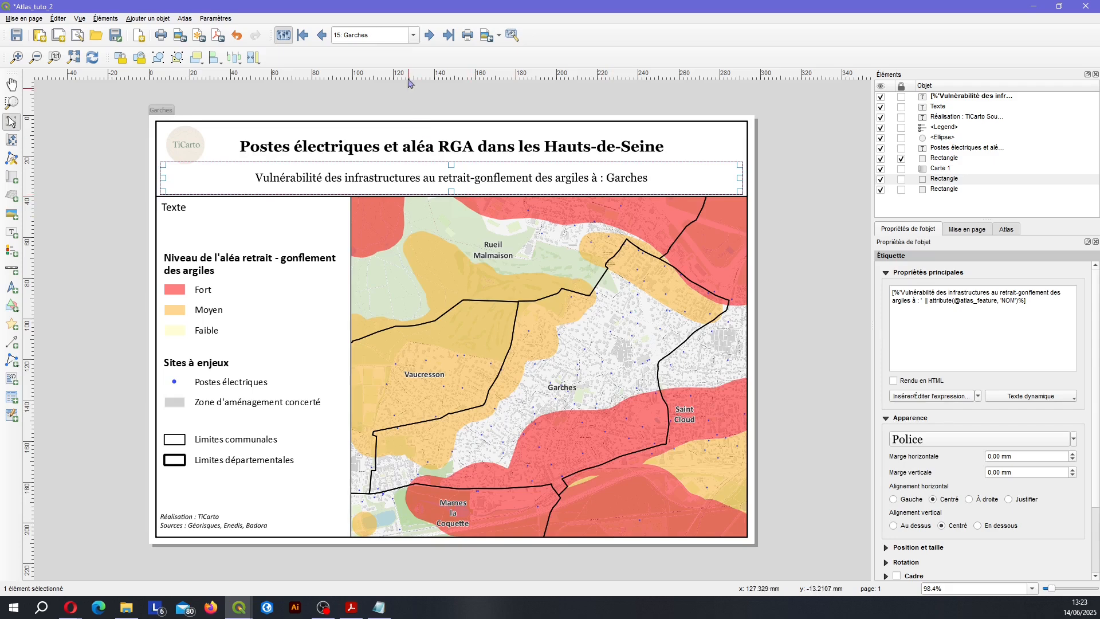
Check the dynamic subtitle on the next atlas page and save the project with the label deselected
click(430, 35)
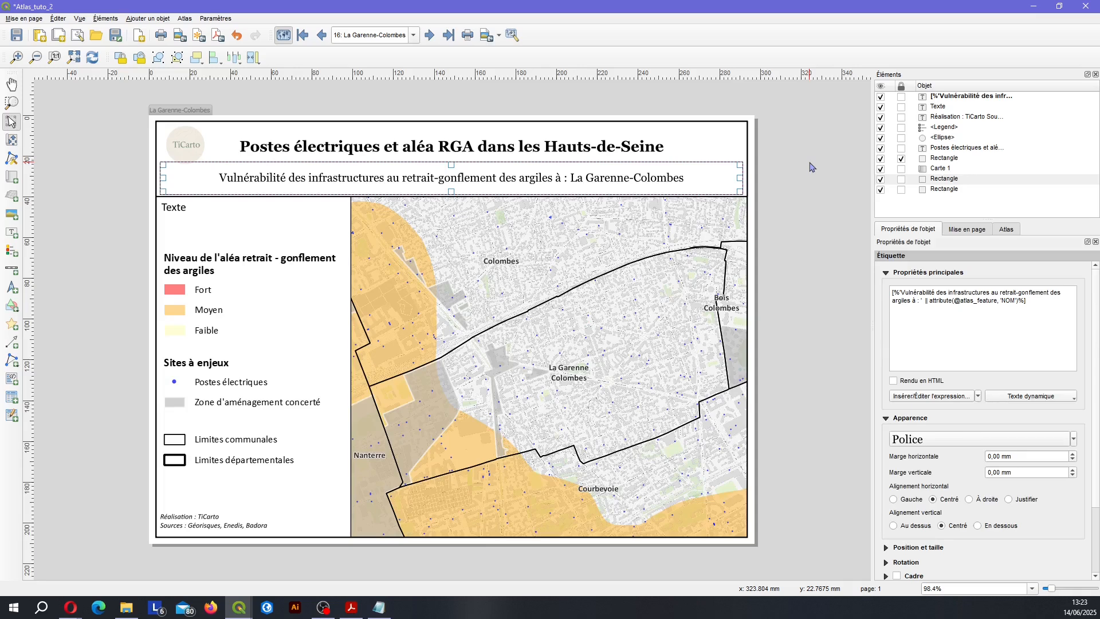
click(811, 167)
key(ctrl+s)
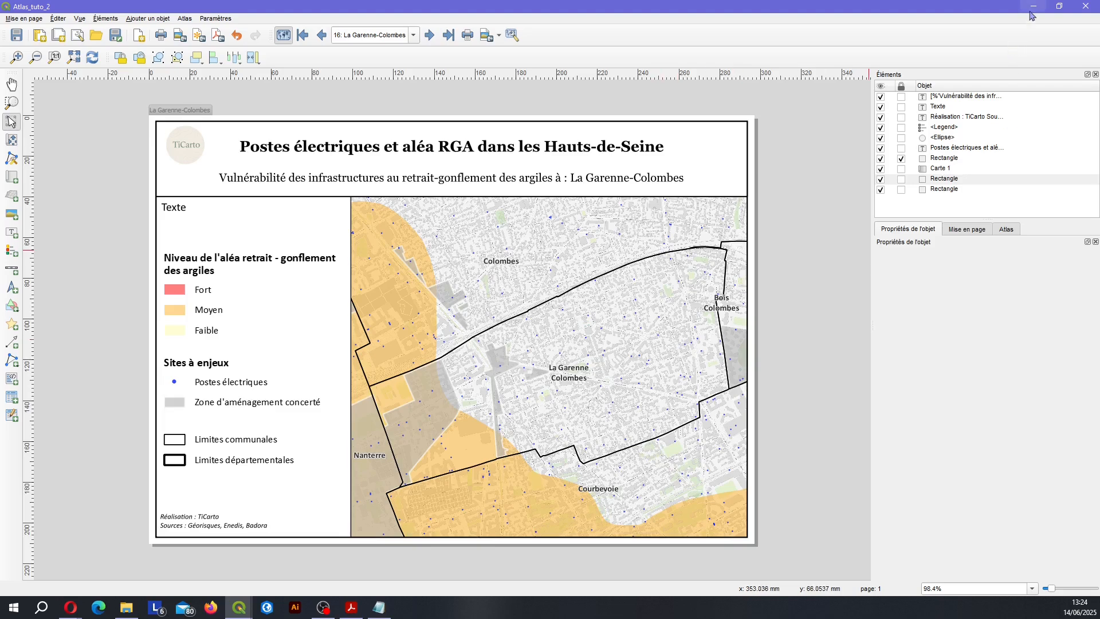
Switch to Adobe Acrobat, examine the masking around each commune in the cycle-path atlas PDF, and return to the main QGIS window
click(351, 608)
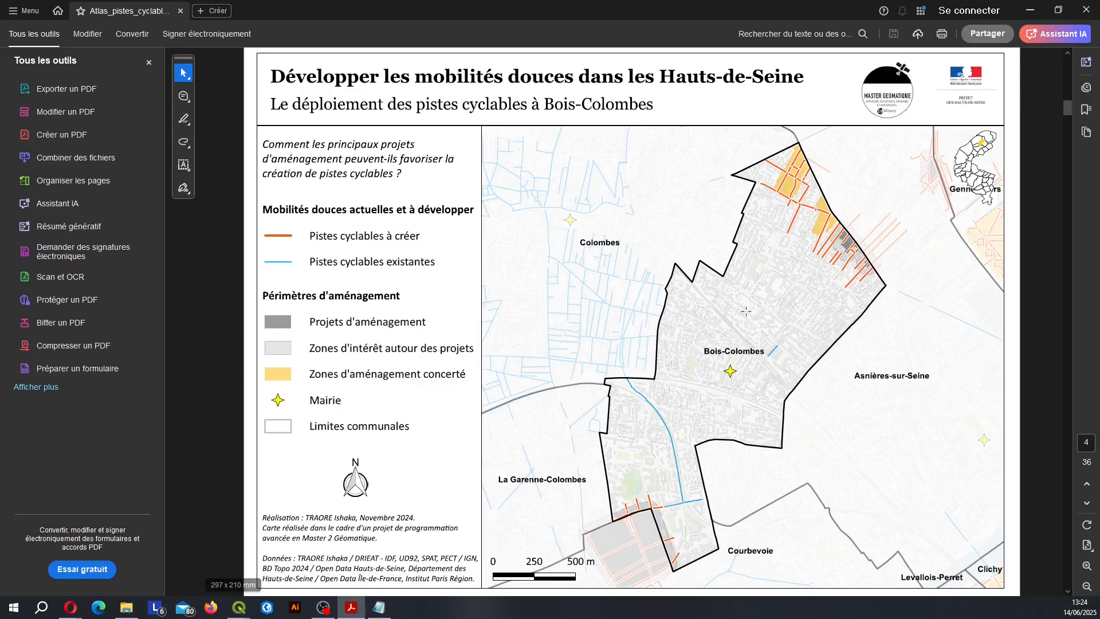
scroll(734, 304, up, 2)
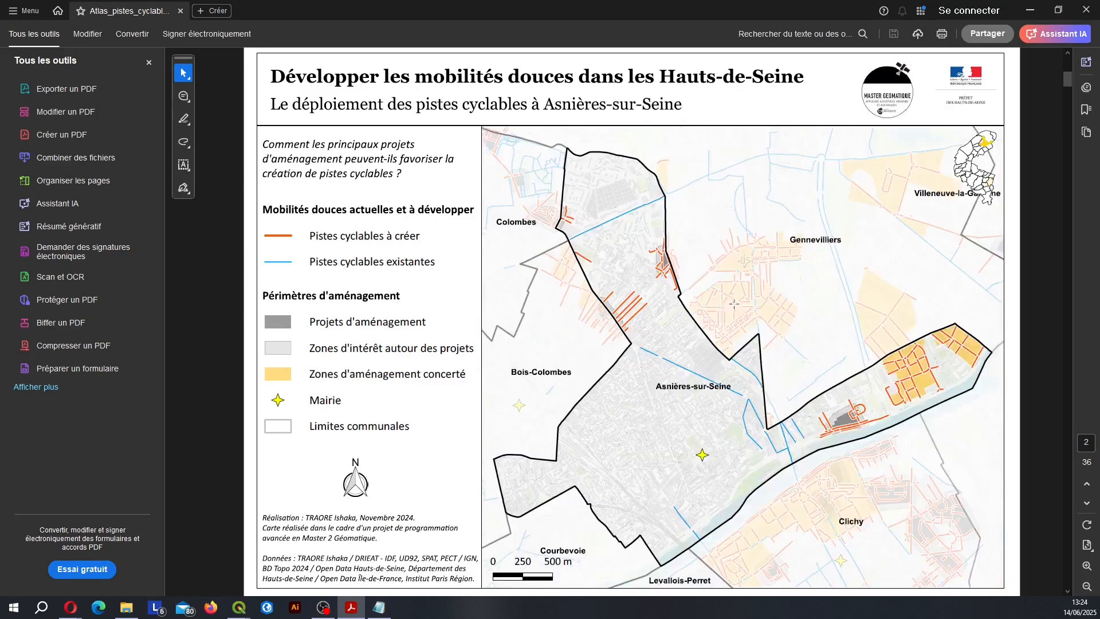
scroll(812, 321, down, 3)
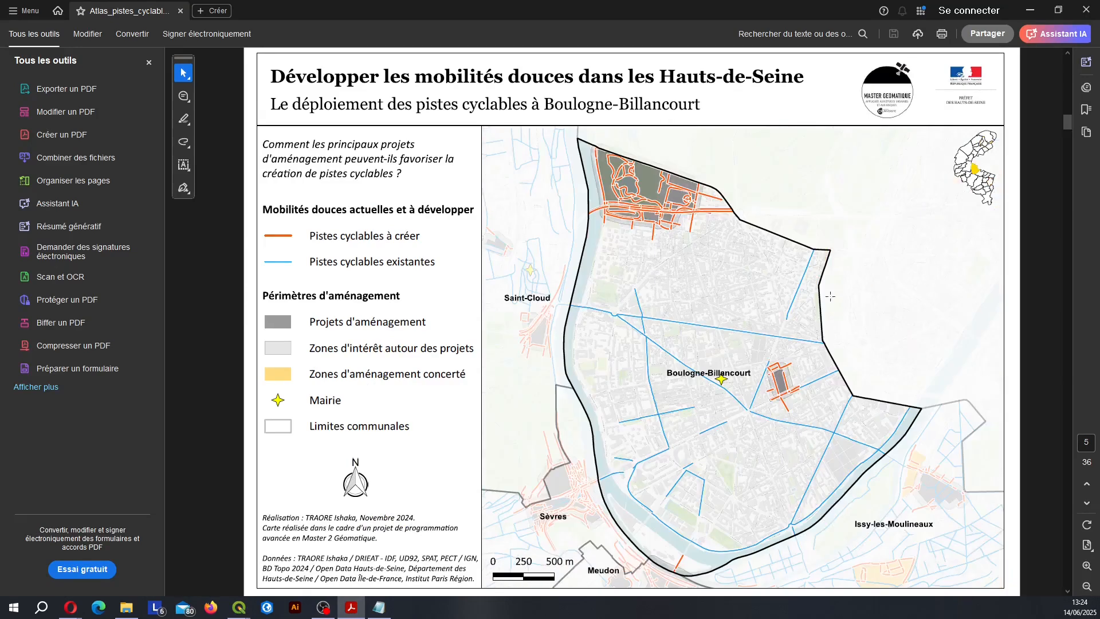
click(1030, 9)
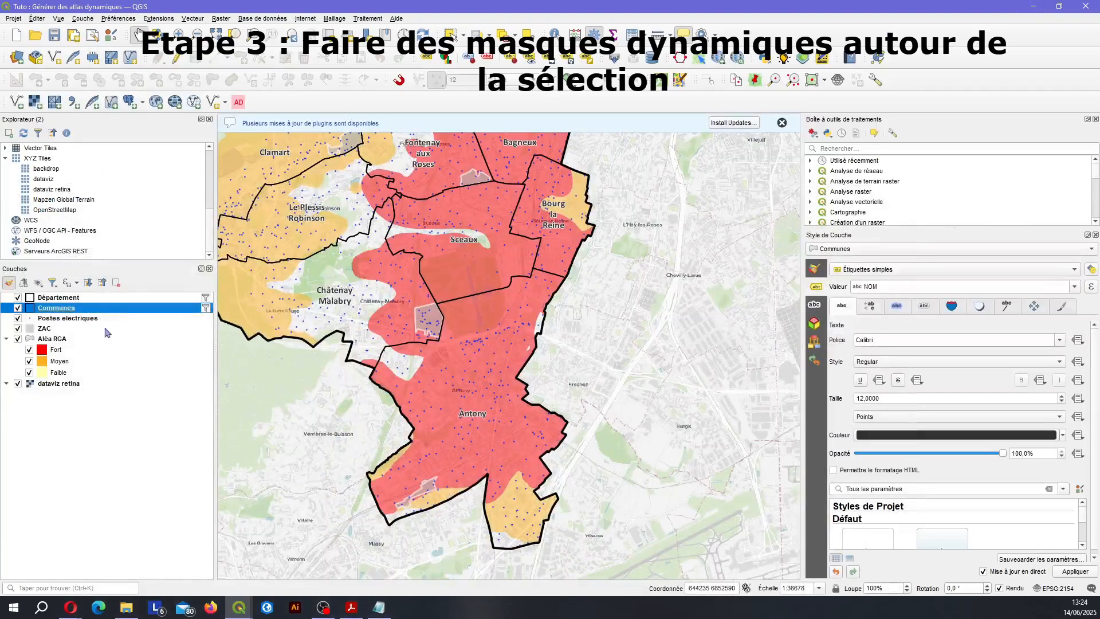
Duplicate the Communes layer and move the copy directly above the original, below the Département layer
right_click(147, 310)
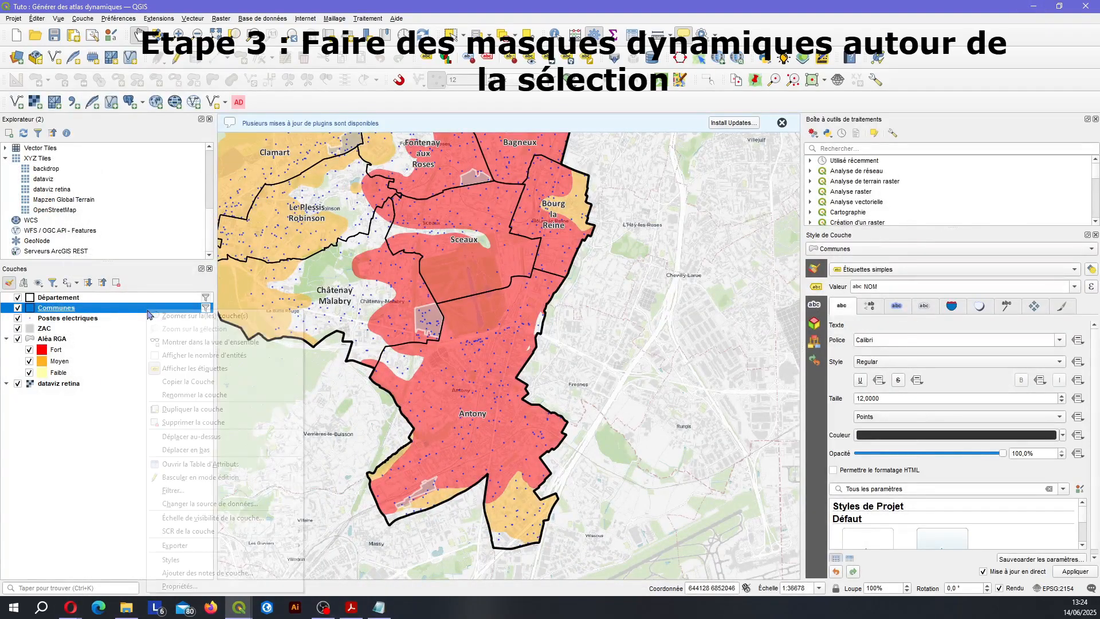
click(221, 408)
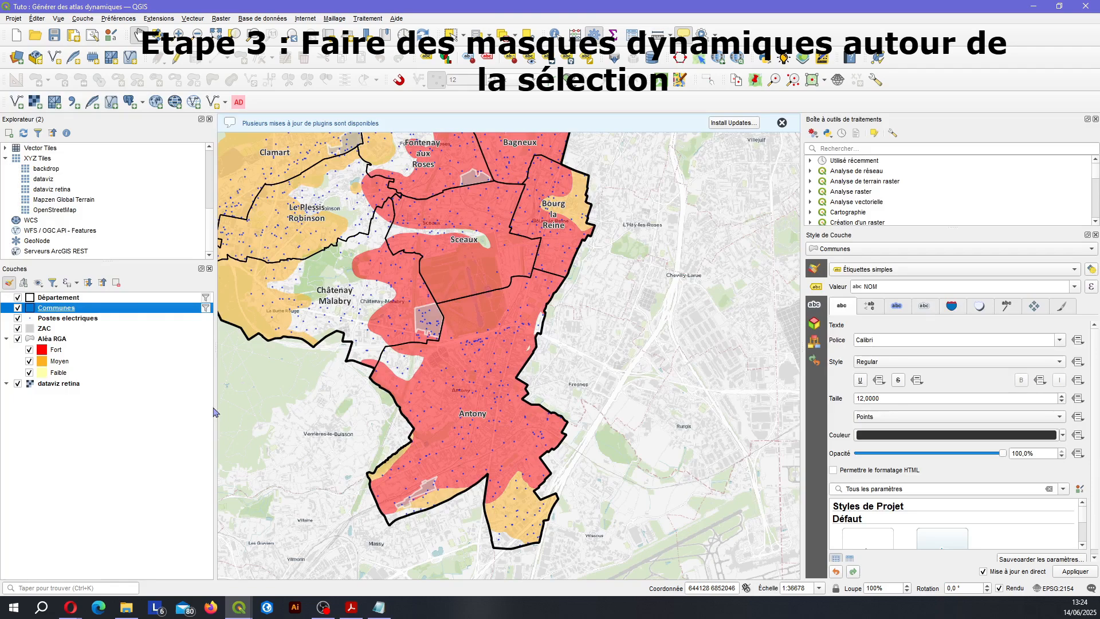
click(57, 319)
drag(55, 322, 74, 310)
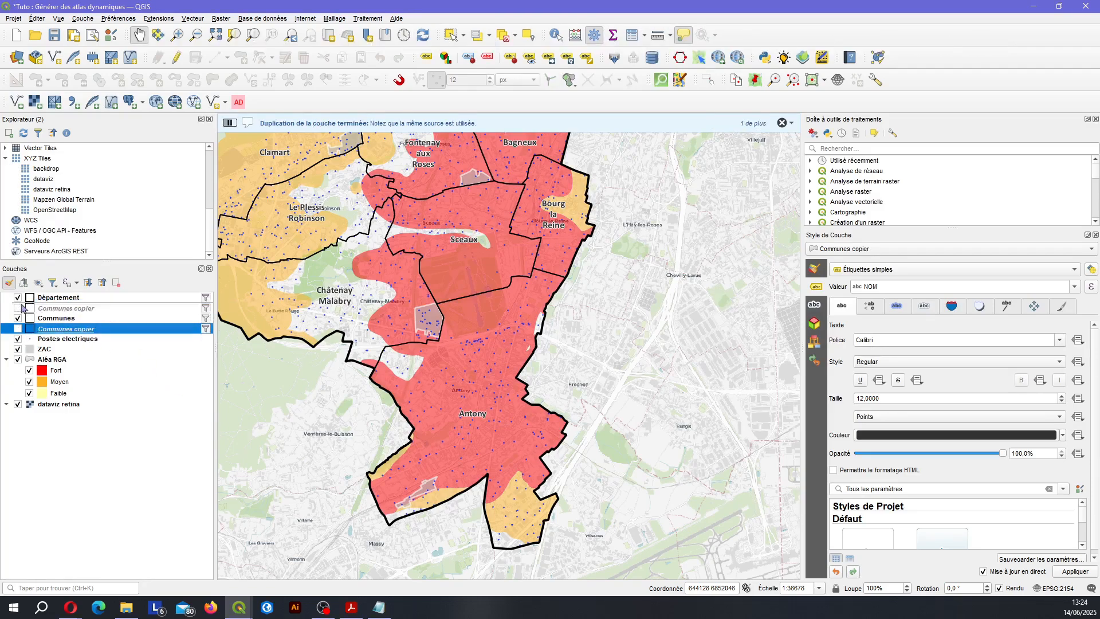
Rename the duplicated Communes layer as Poly inverse
right_click(49, 311)
click(103, 392)
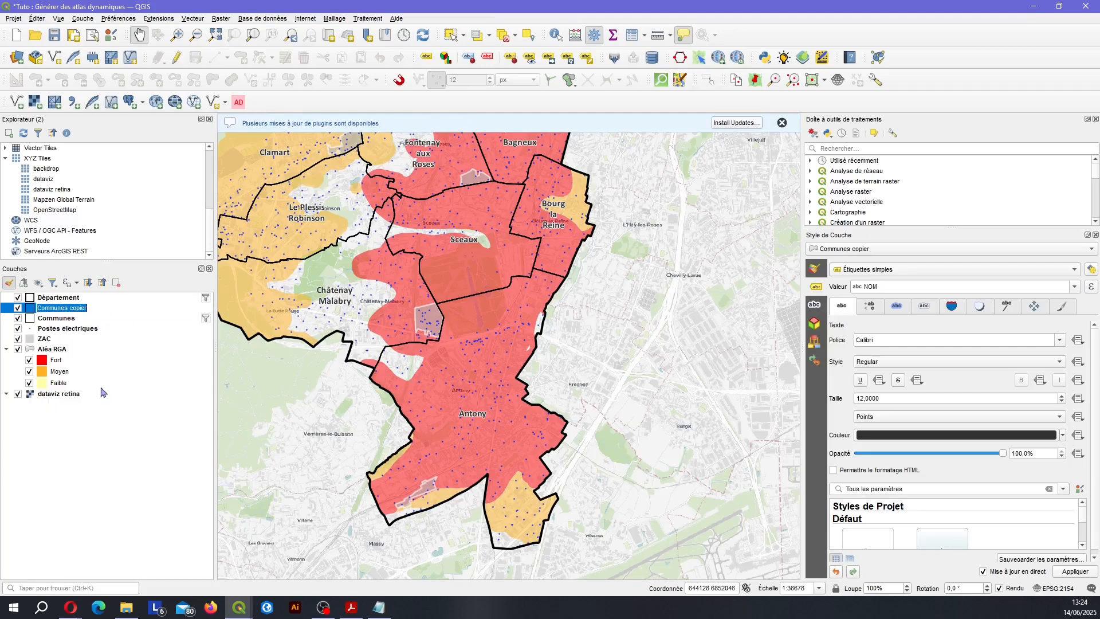
text(Poly invers)
key(Return)
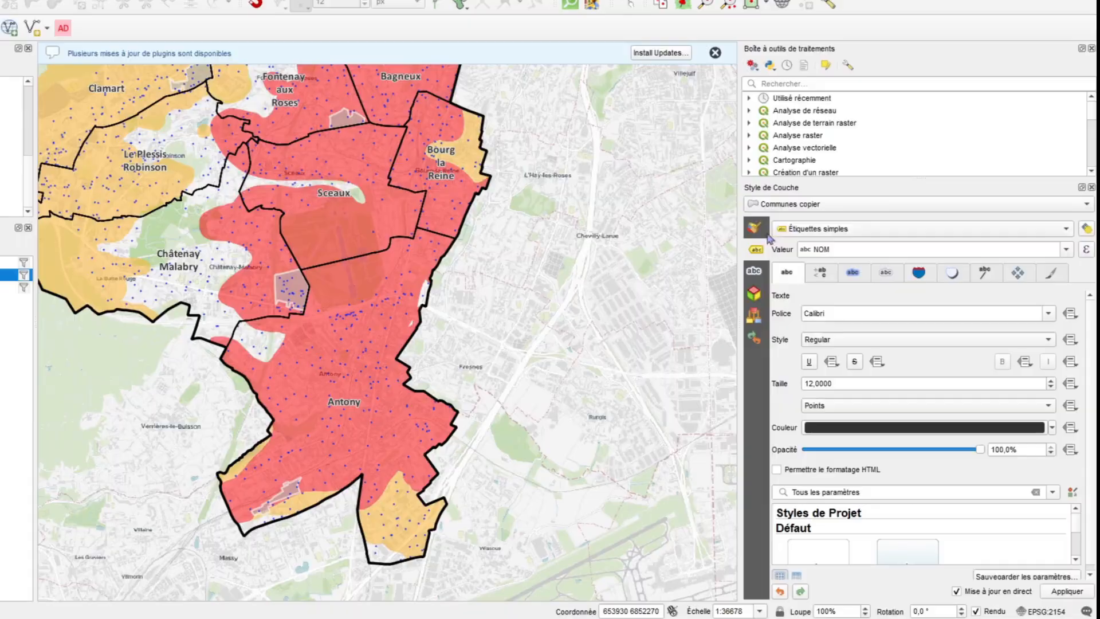
Change the Poly inverse layer's symbology from a single symbol to Polygones inversés
click(756, 228)
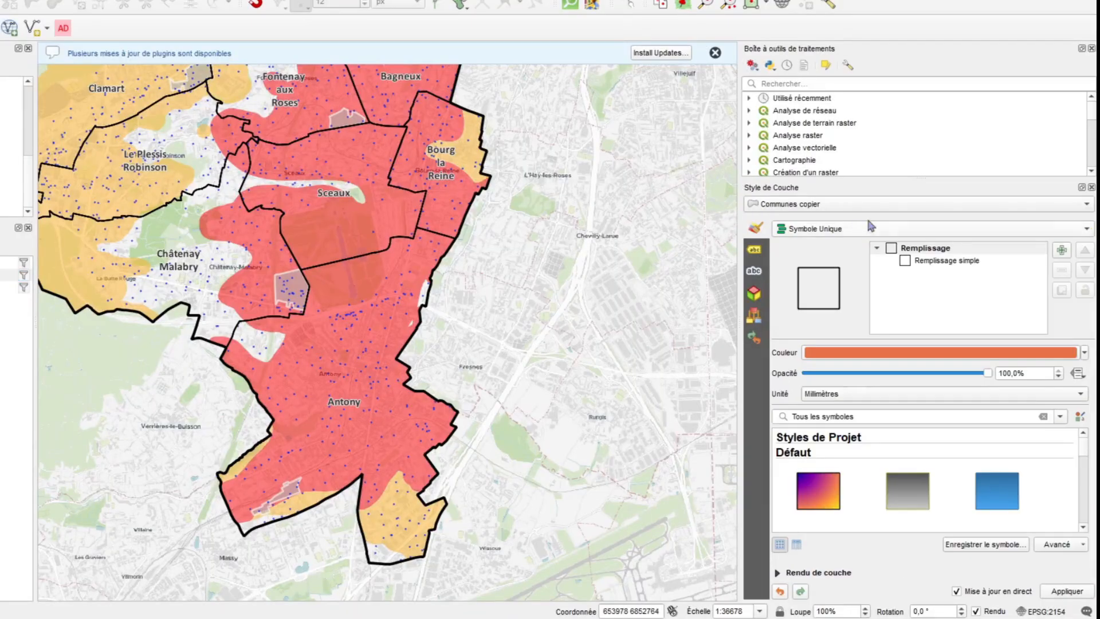
click(892, 219)
click(910, 178)
click(906, 231)
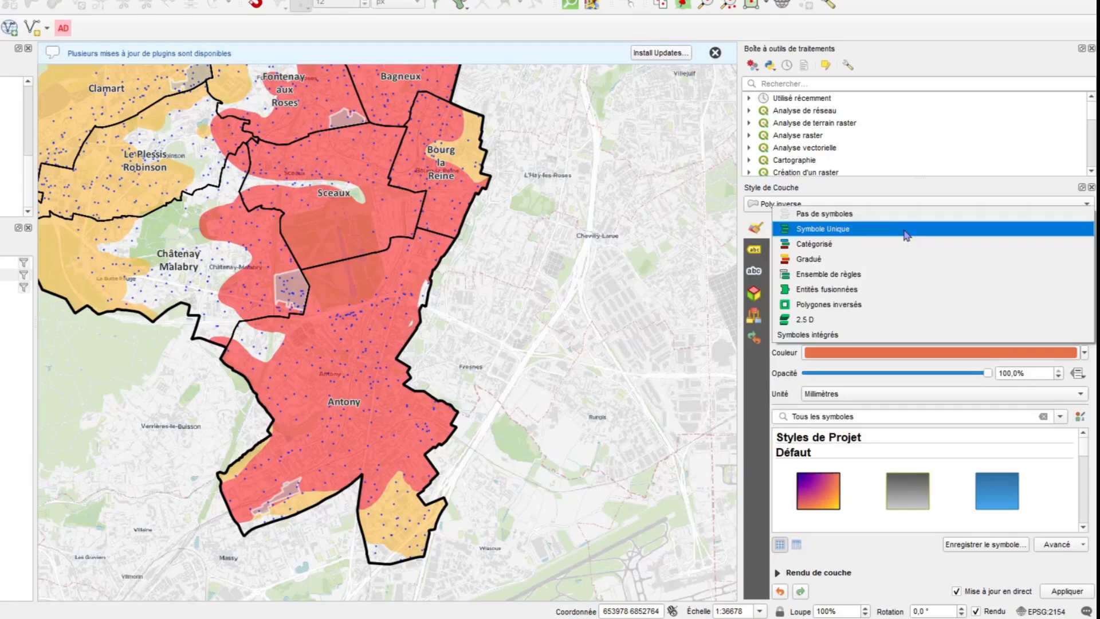
click(897, 304)
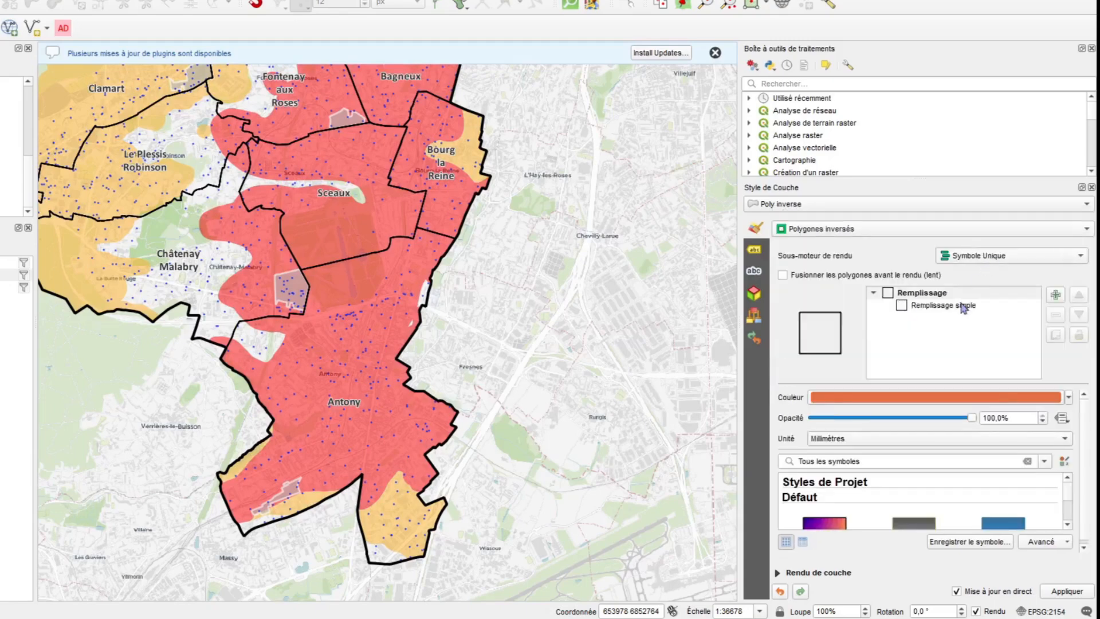
Give the mask's simple fill the Continue style and a white #ffffff fill colour at 80% opacity
click(965, 307)
click(950, 442)
click(943, 423)
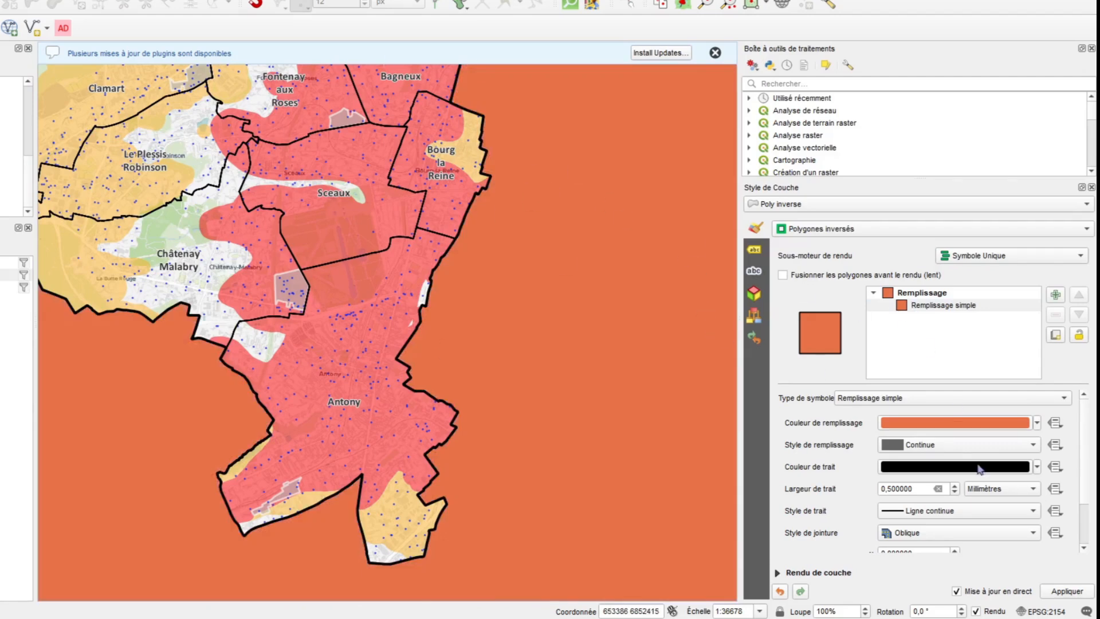
click(967, 424)
drag(967, 356, 911, 405)
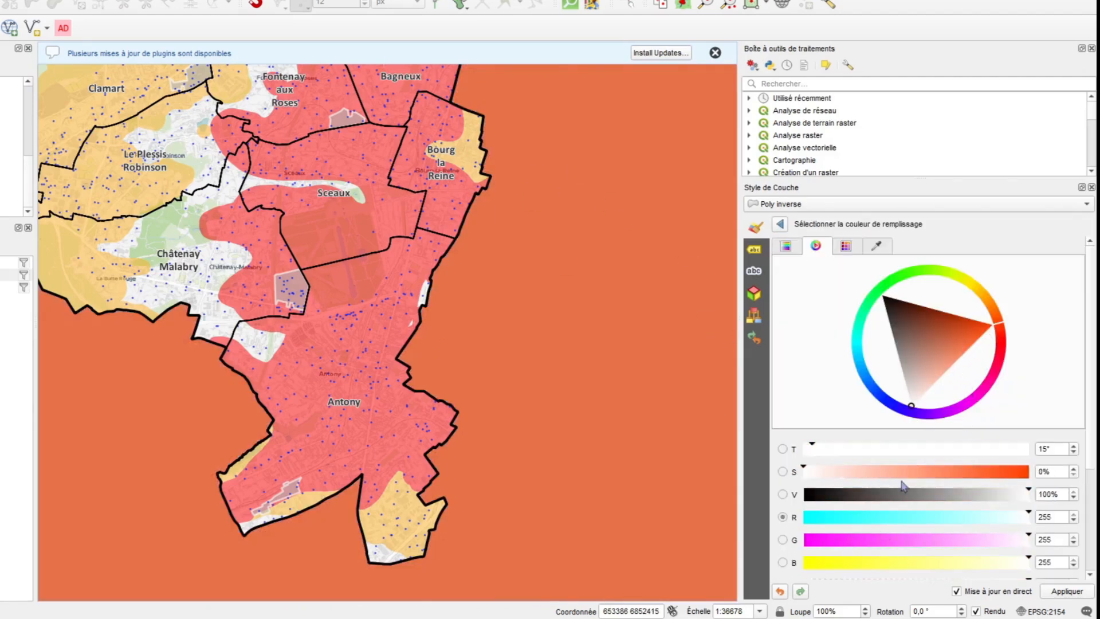
scroll(1094, 464, down, 3)
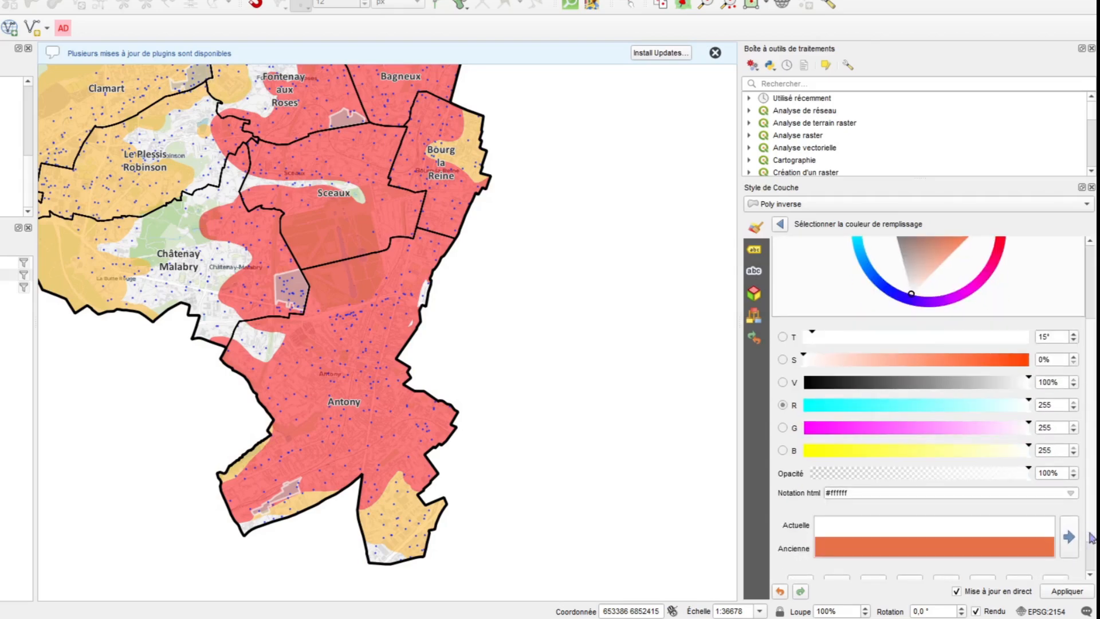
drag(1061, 476, 1000, 480)
text(80)
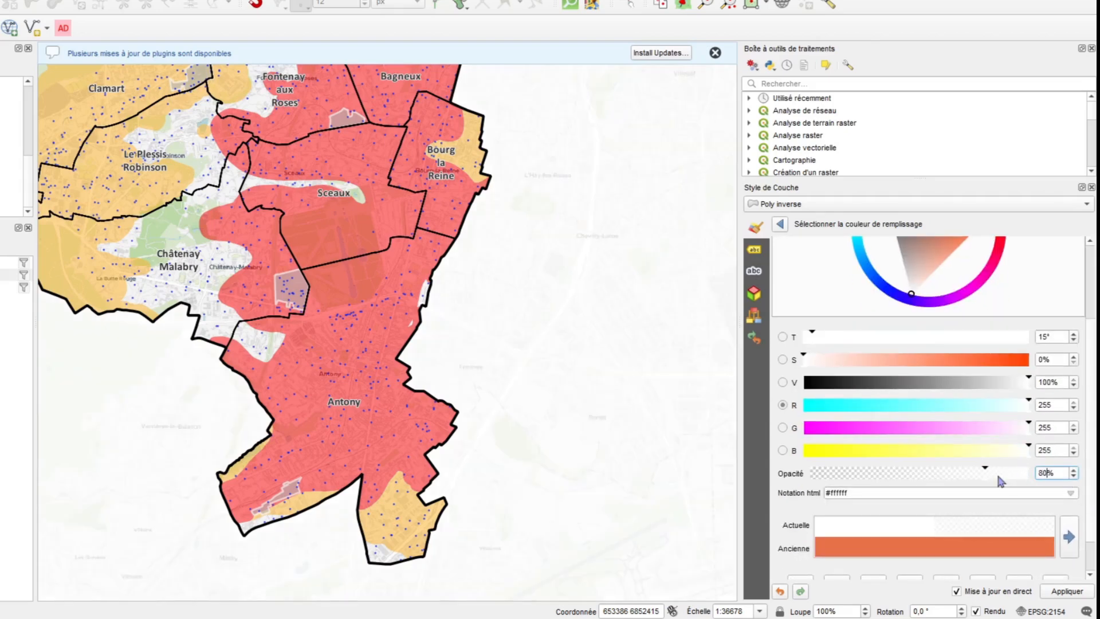
click(782, 223)
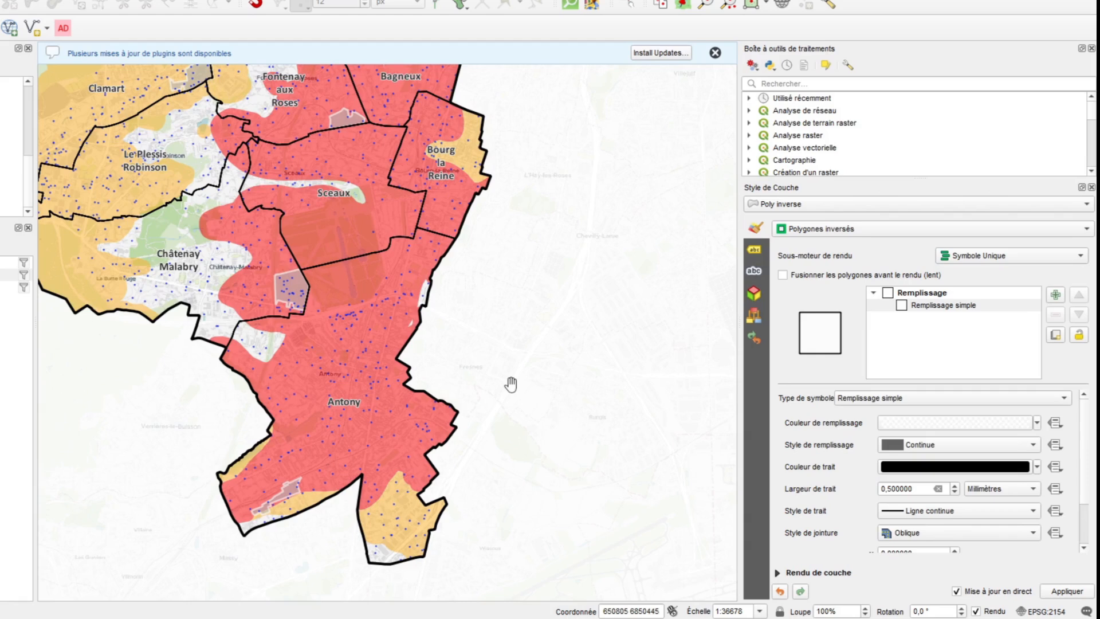
click(996, 259)
click(991, 302)
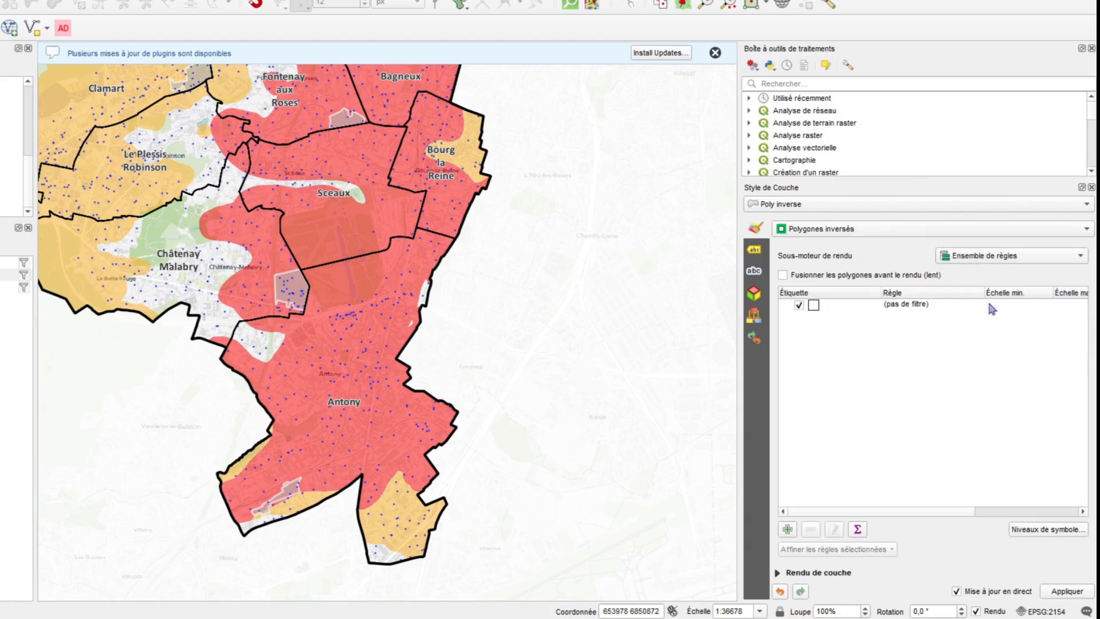
double_click(911, 309)
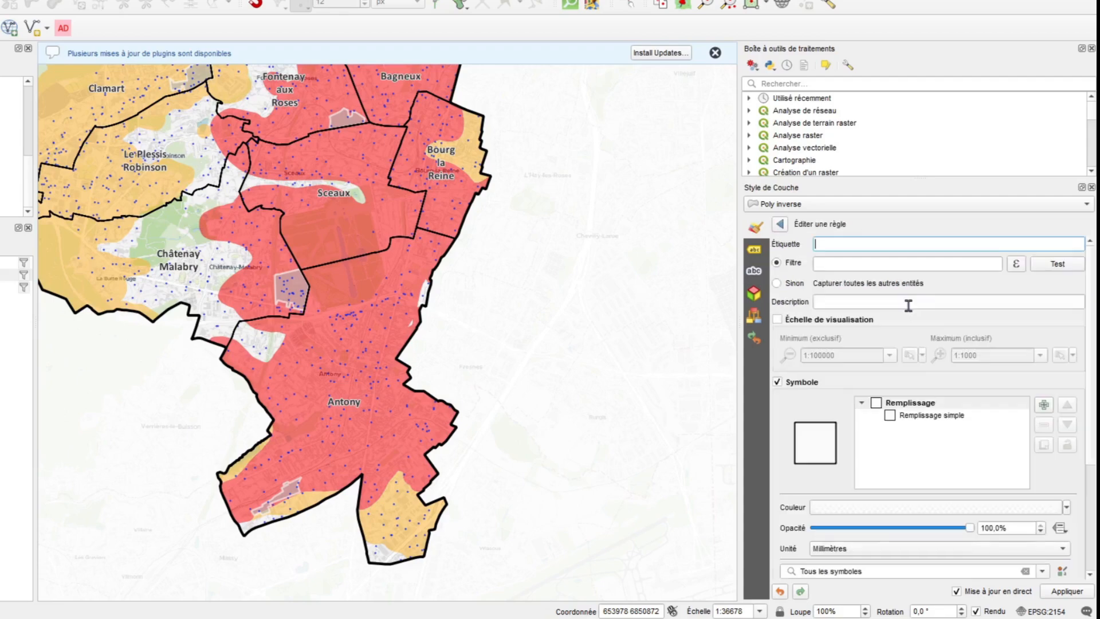
click(1017, 264)
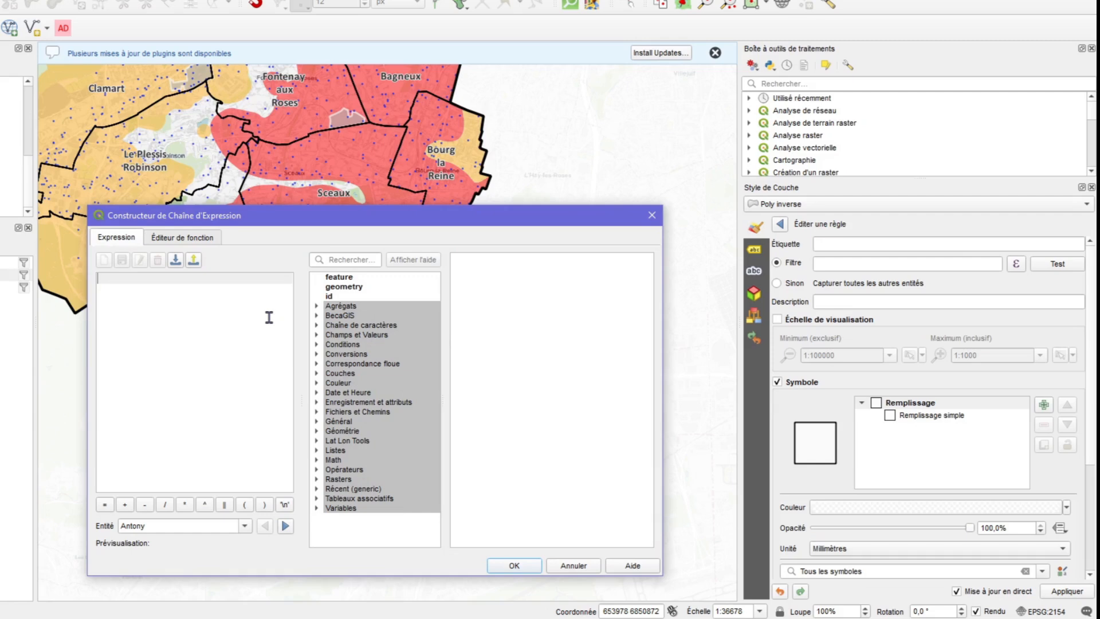
click(317, 334)
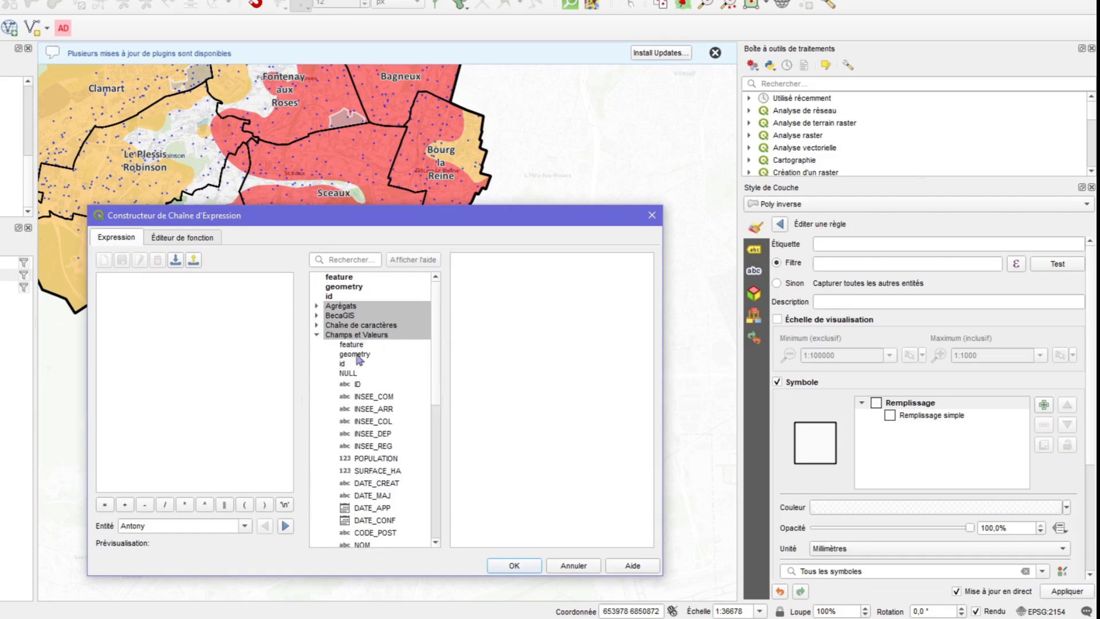
scroll(358, 358, down, 2)
double_click(362, 458)
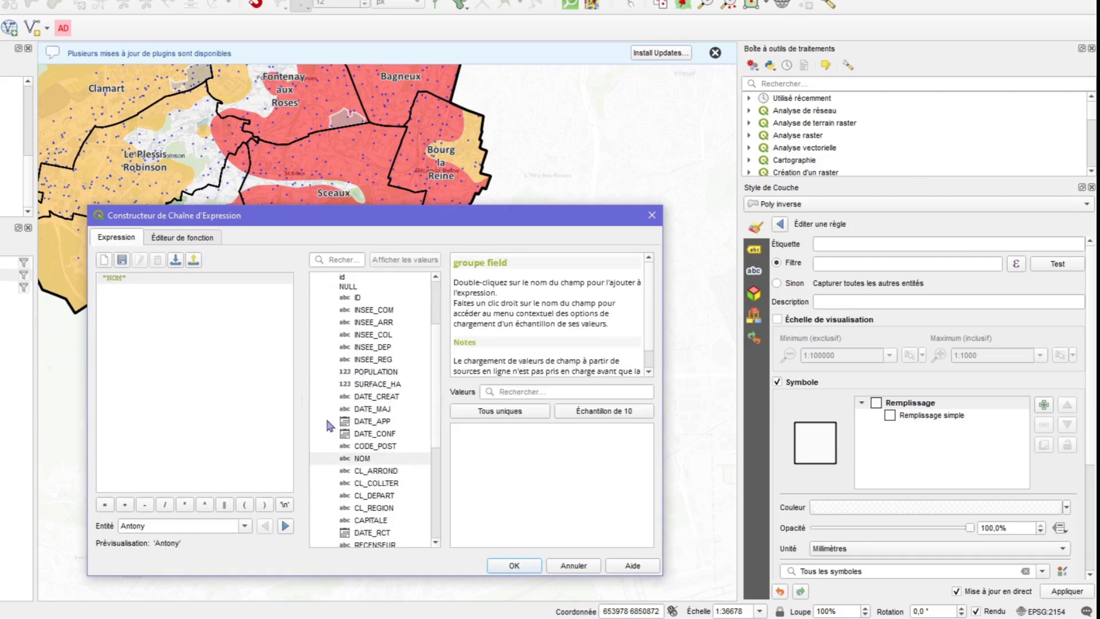
text(=)
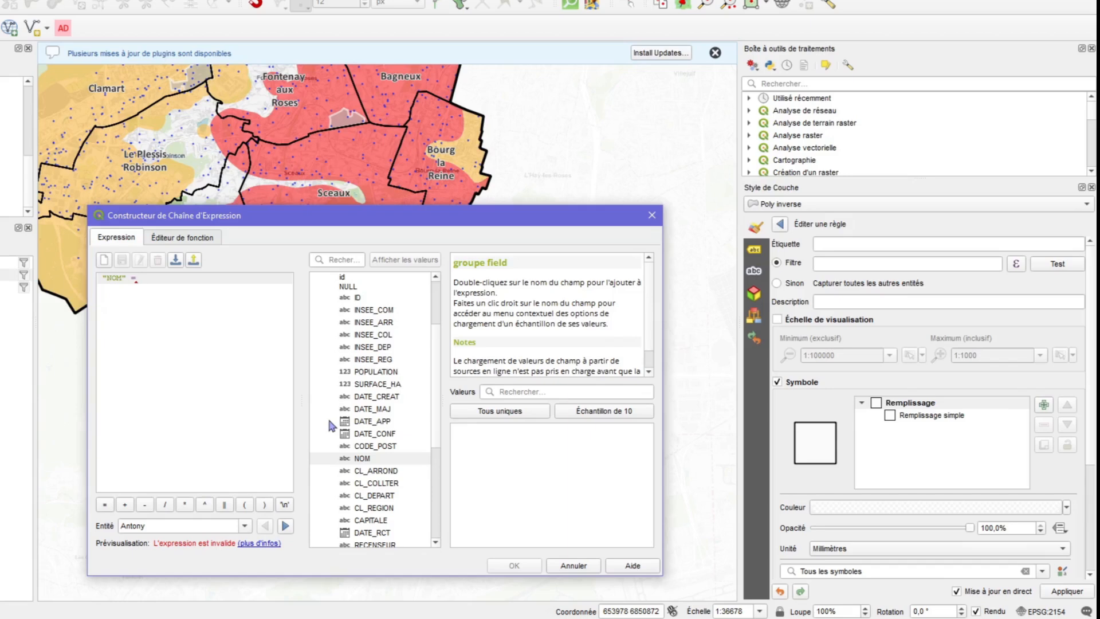
text( @at)
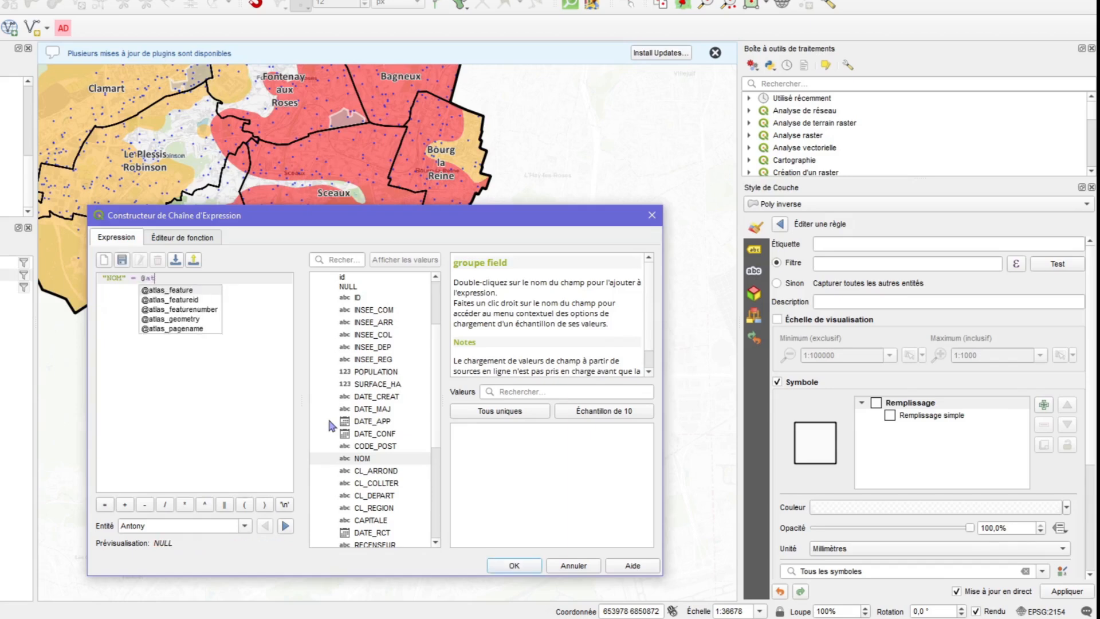
text(l)
double_click(180, 328)
click(513, 566)
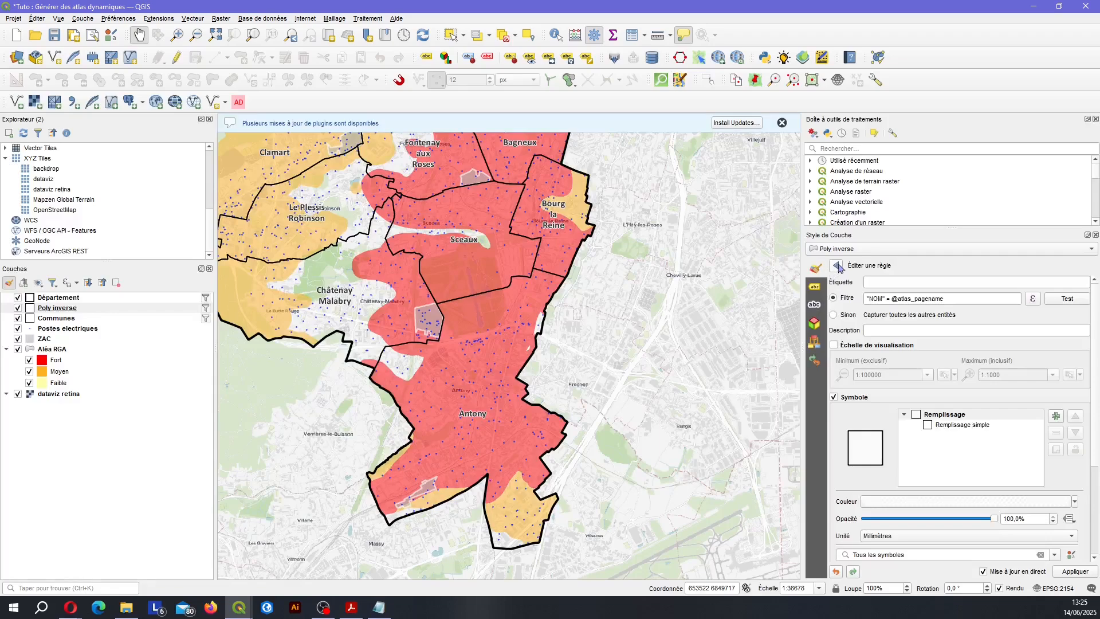
Examine the commune mask across the whole department map and on the next page of the atlas layout
scroll(574, 229, down, 2)
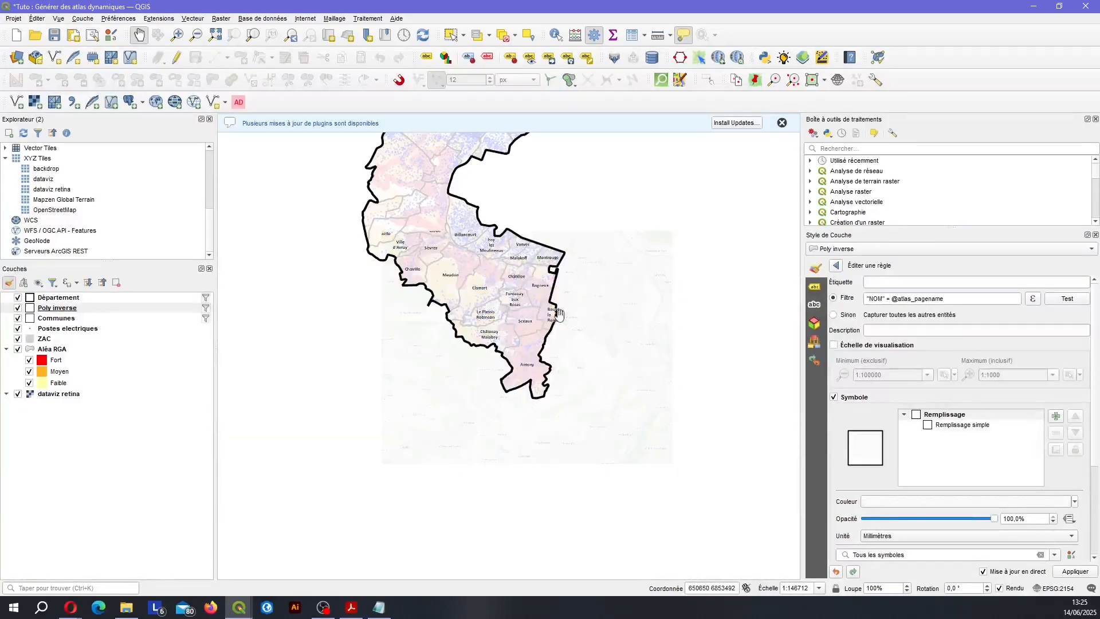
drag(574, 196, 573, 336)
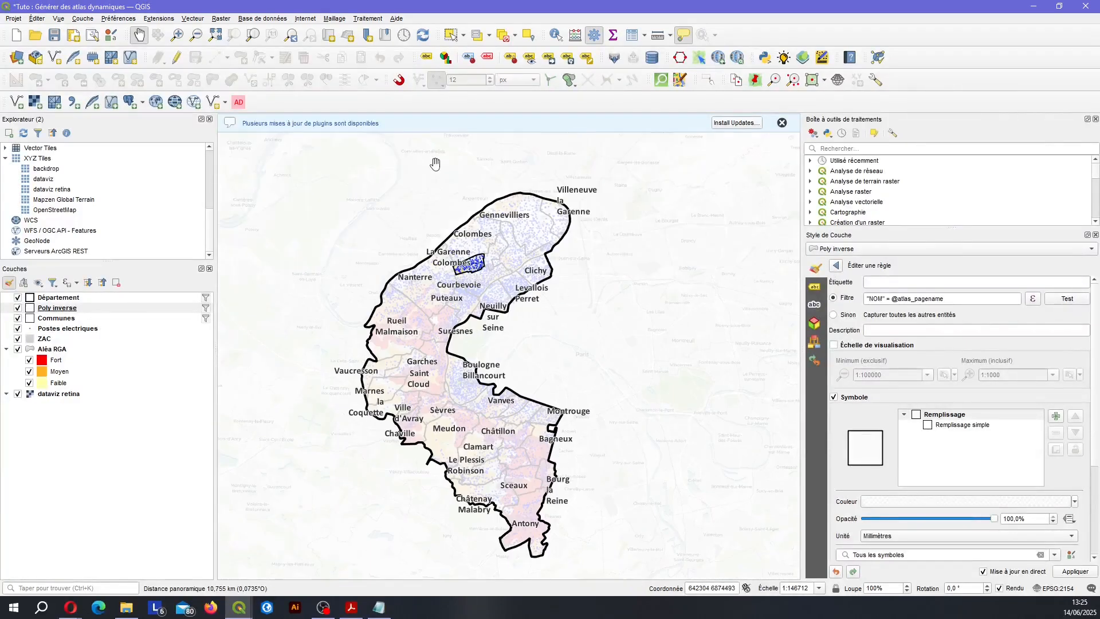
scroll(484, 263, up, 1)
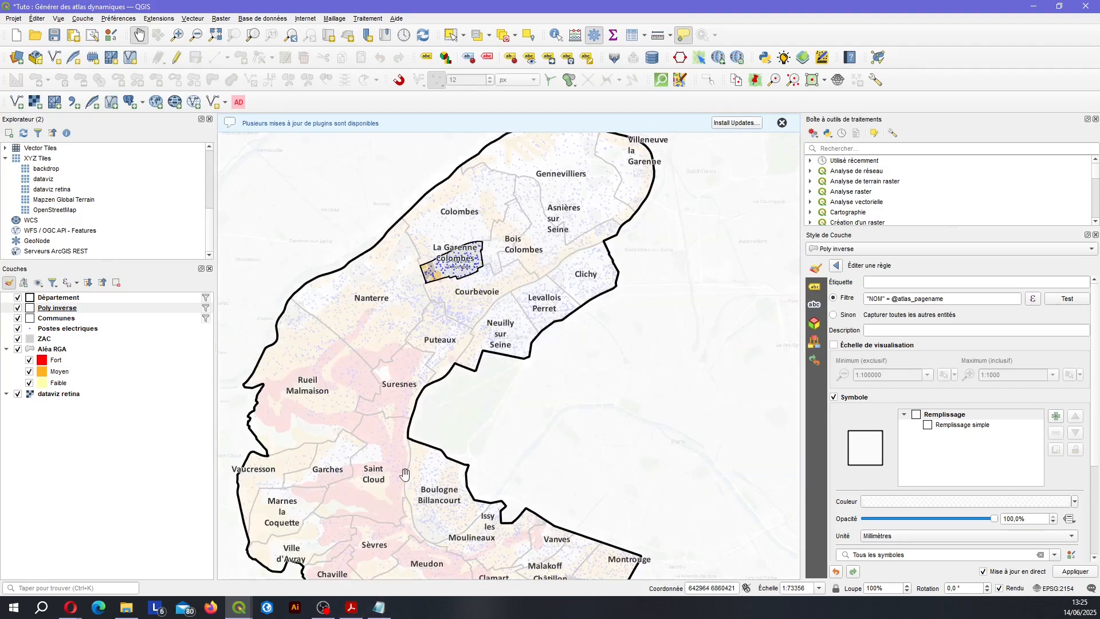
click(380, 610)
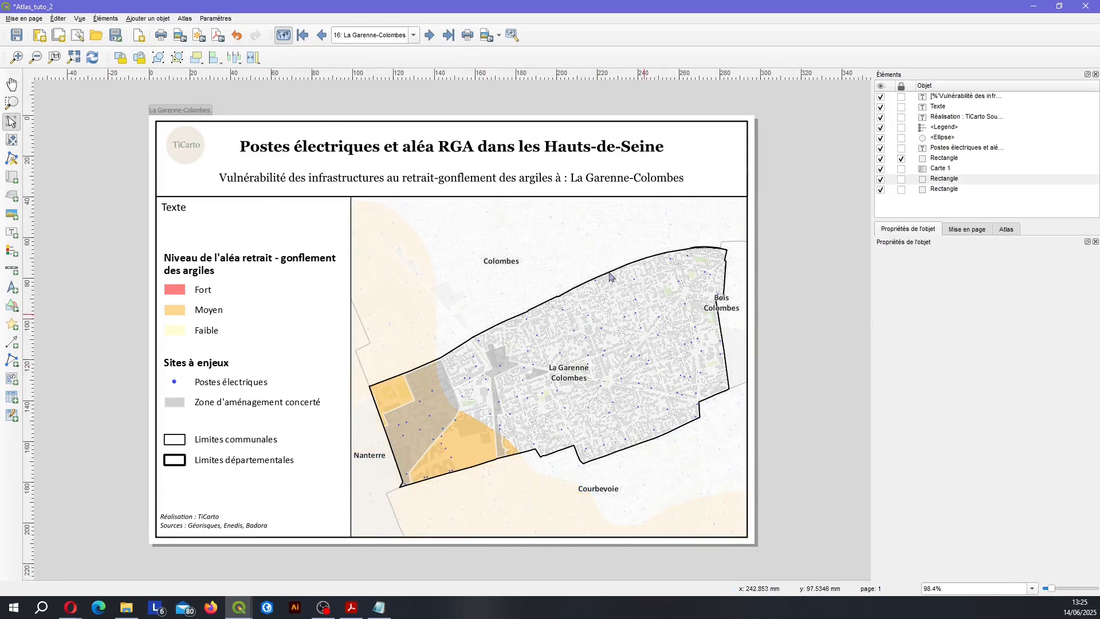
click(429, 35)
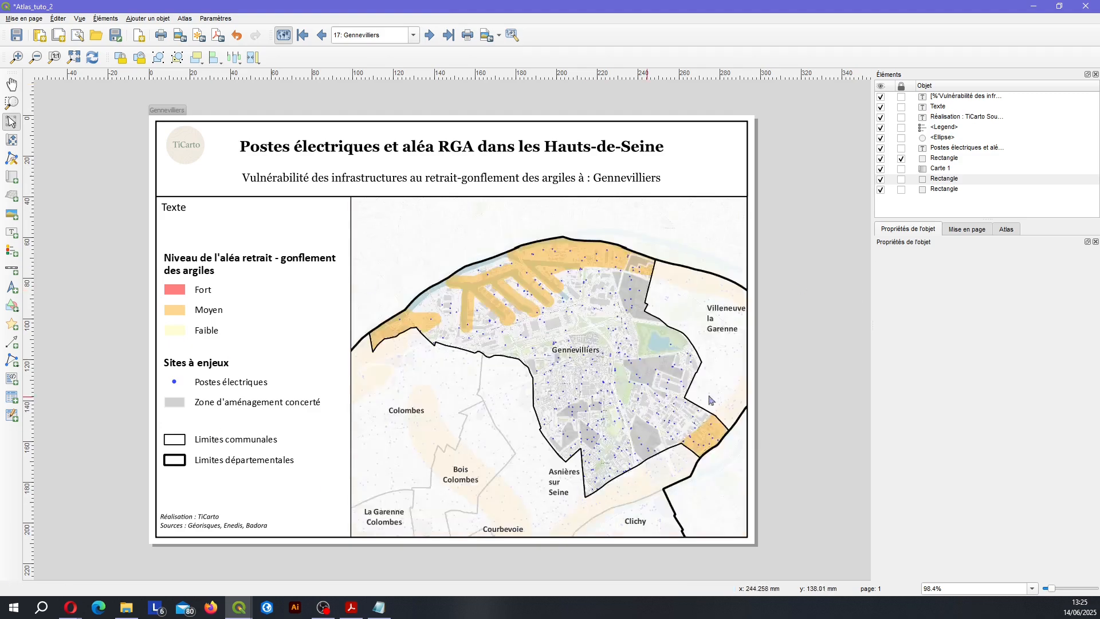
key(alt+Tab)
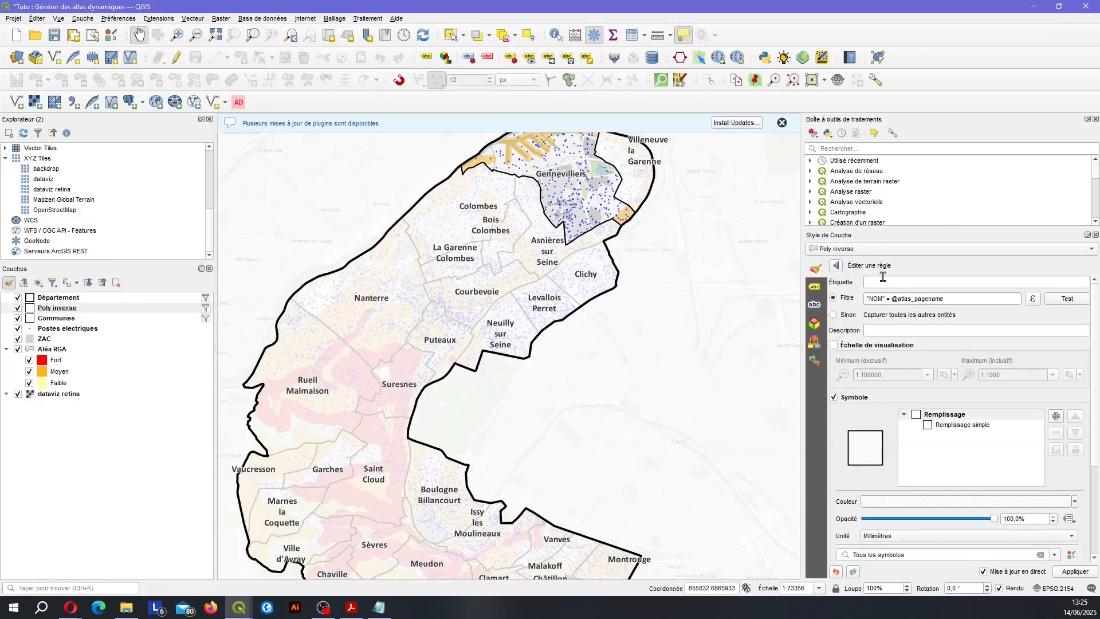
drag(679, 233, 623, 180)
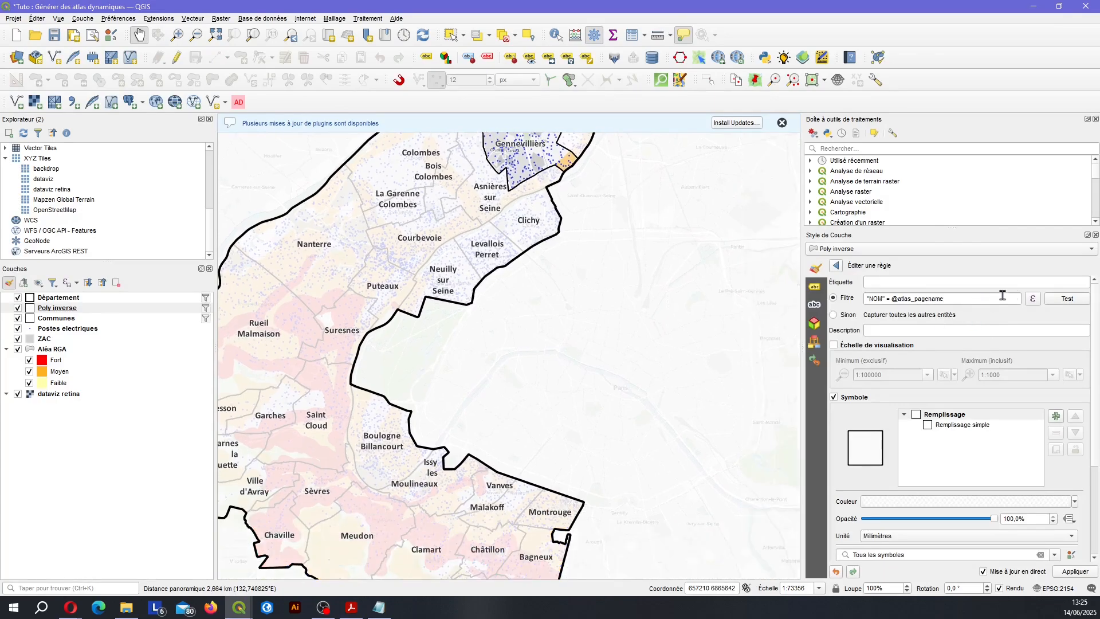
click(1033, 298)
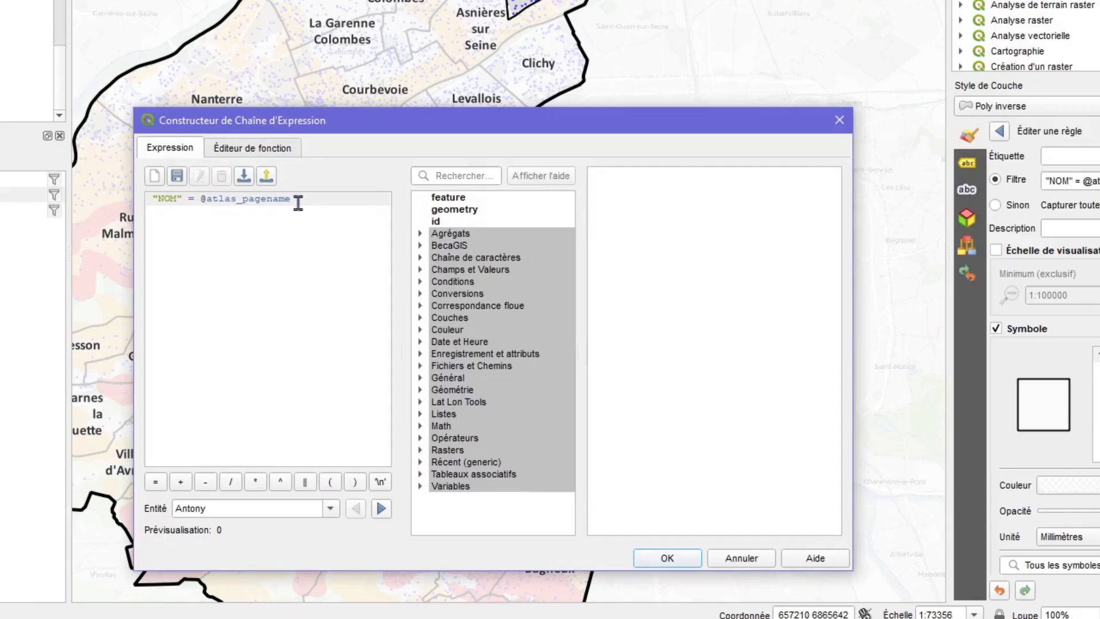
drag(368, 313, 339, 312)
drag(254, 199, 204, 203)
text(attribute)
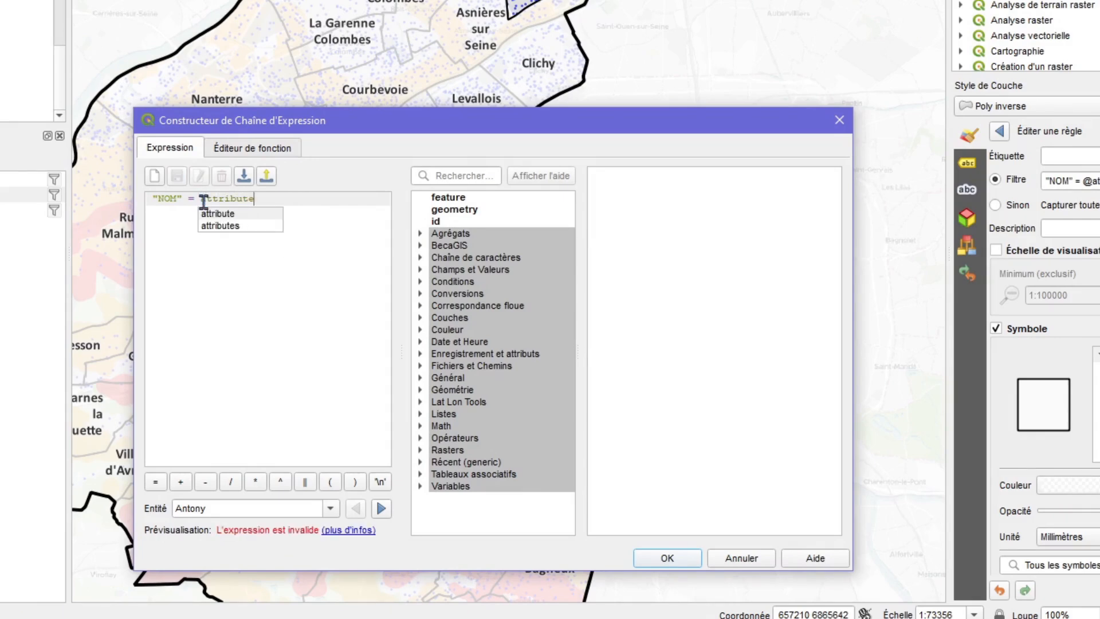
key(Return)
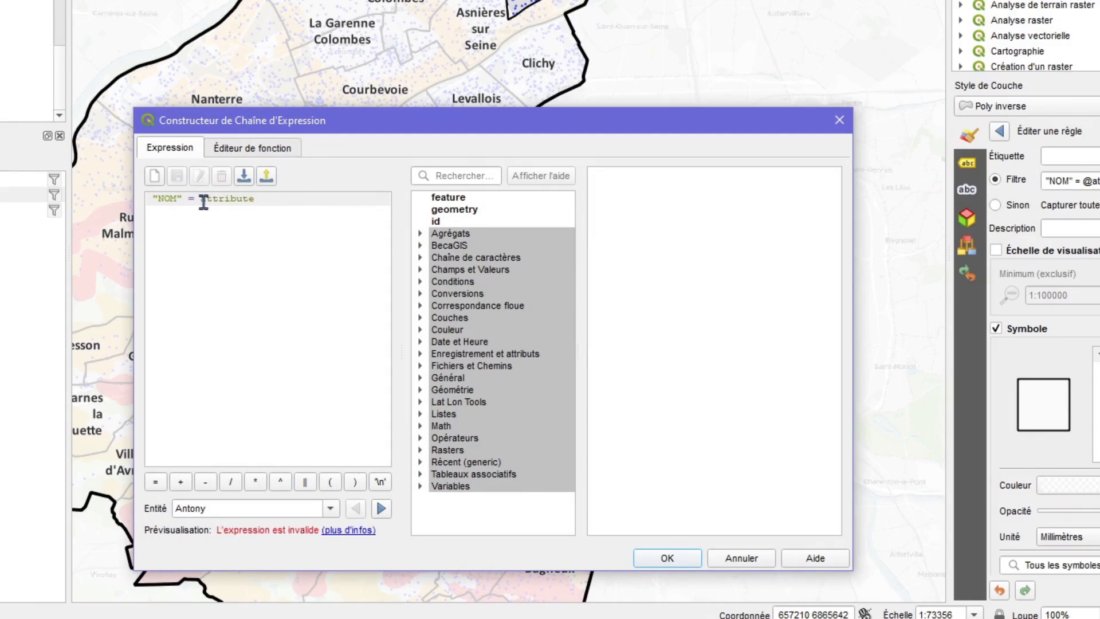
text(()
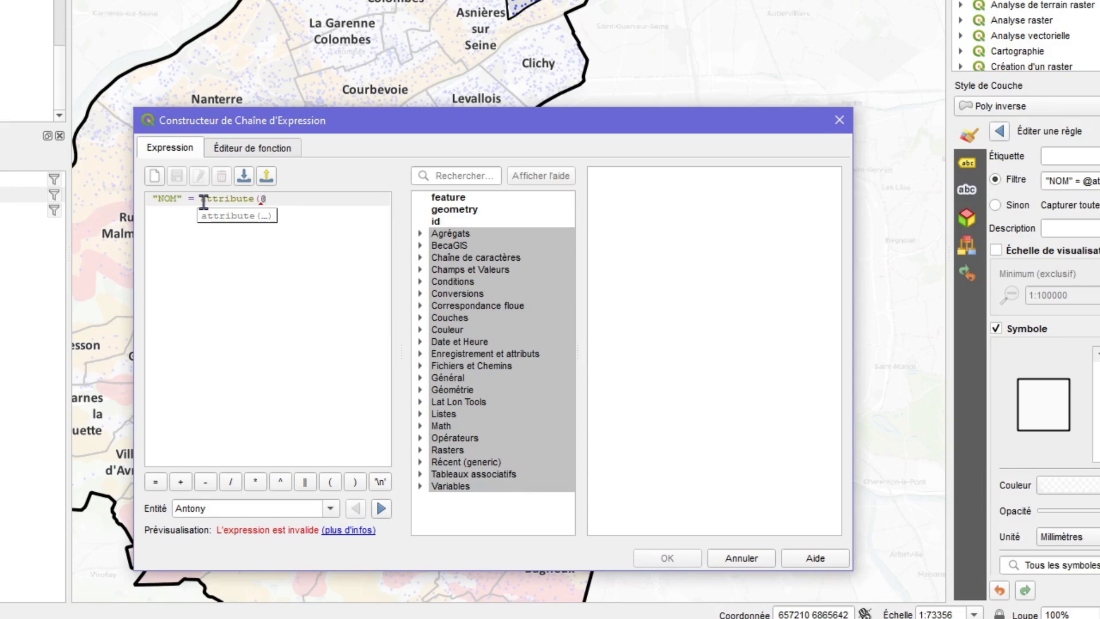
text(@atlas_feature, 'N)
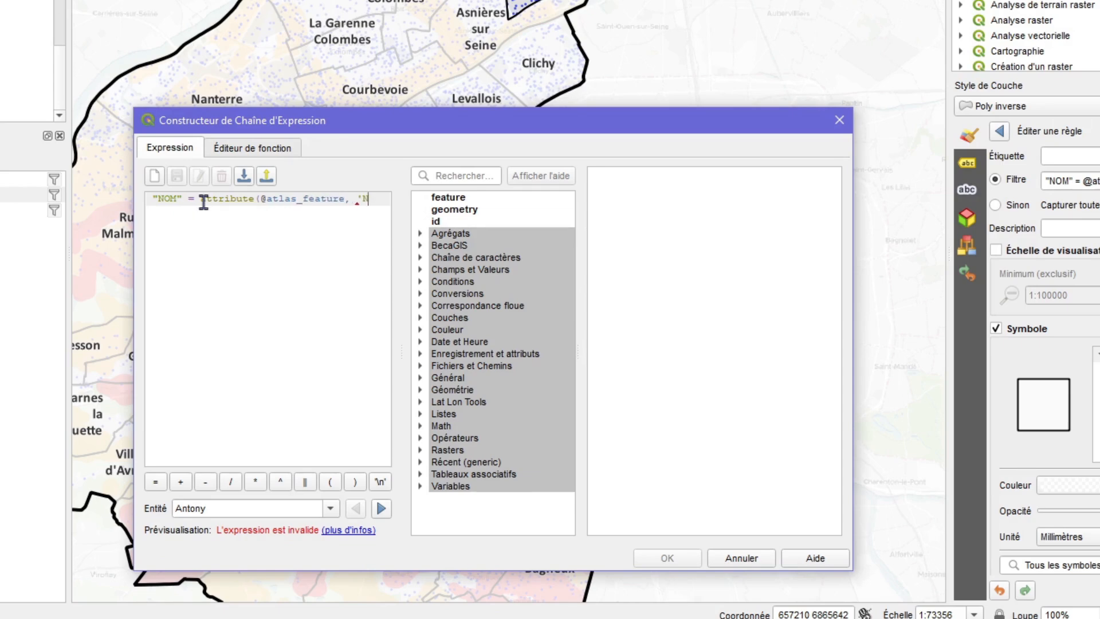
text(OM'))
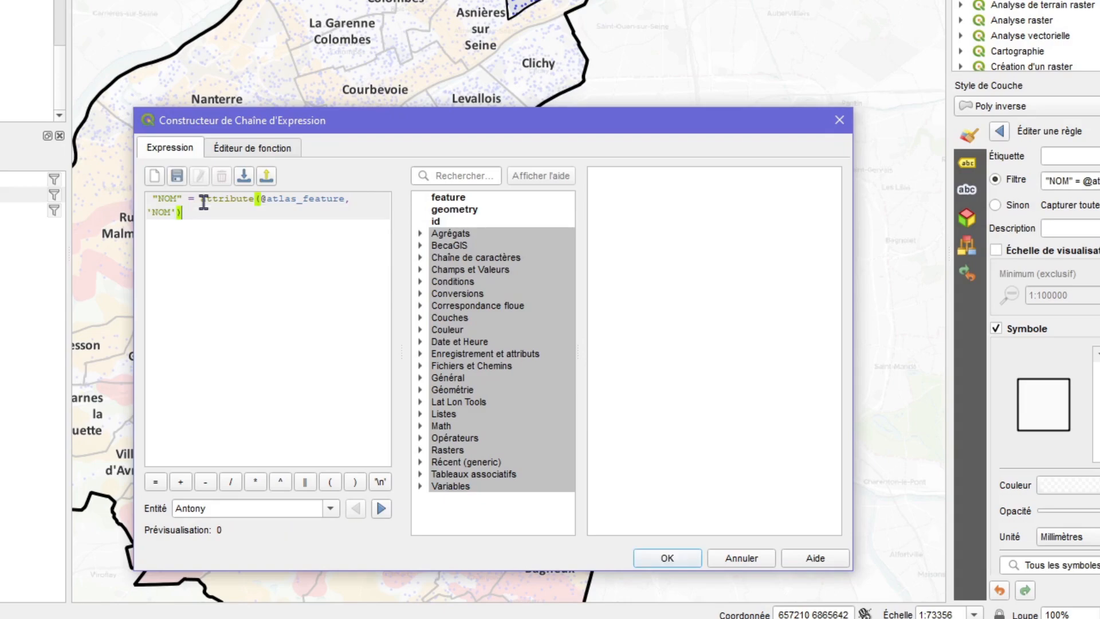
click(665, 558)
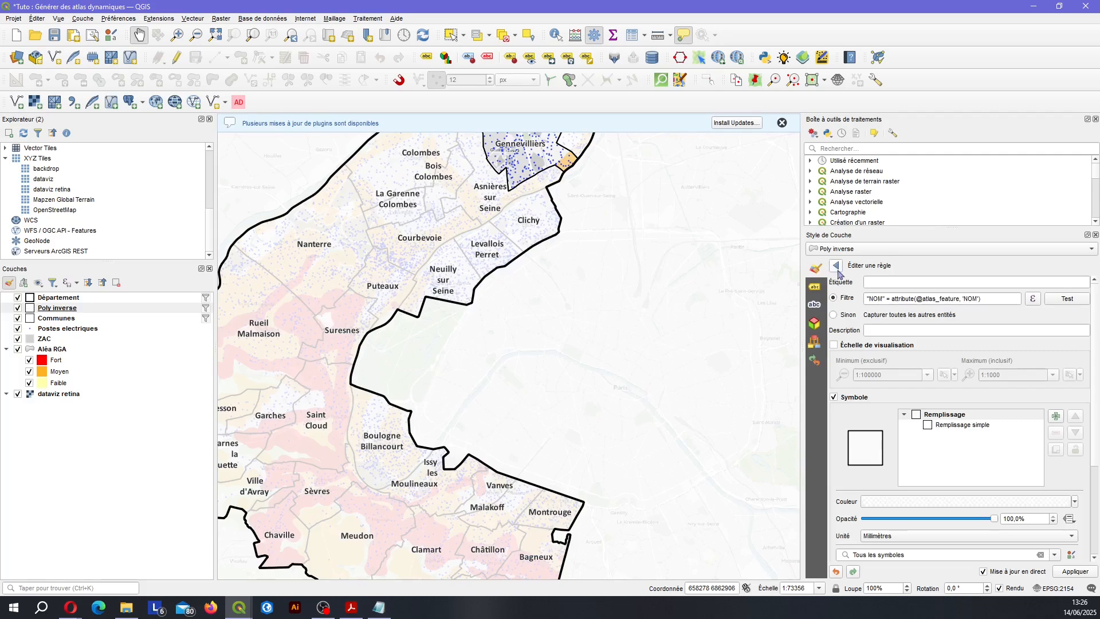
click(836, 266)
Check the mask on the following atlas page in the layout and return to the main QGIS map of the whole department
scroll(520, 272, down, 1)
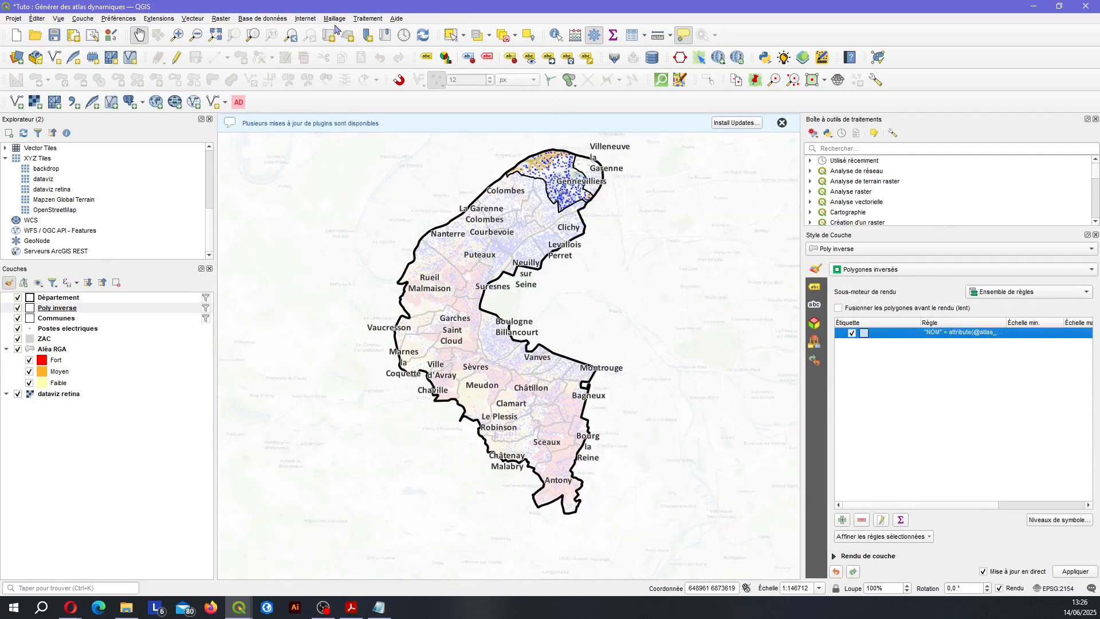
key(alt+Tab)
click(430, 36)
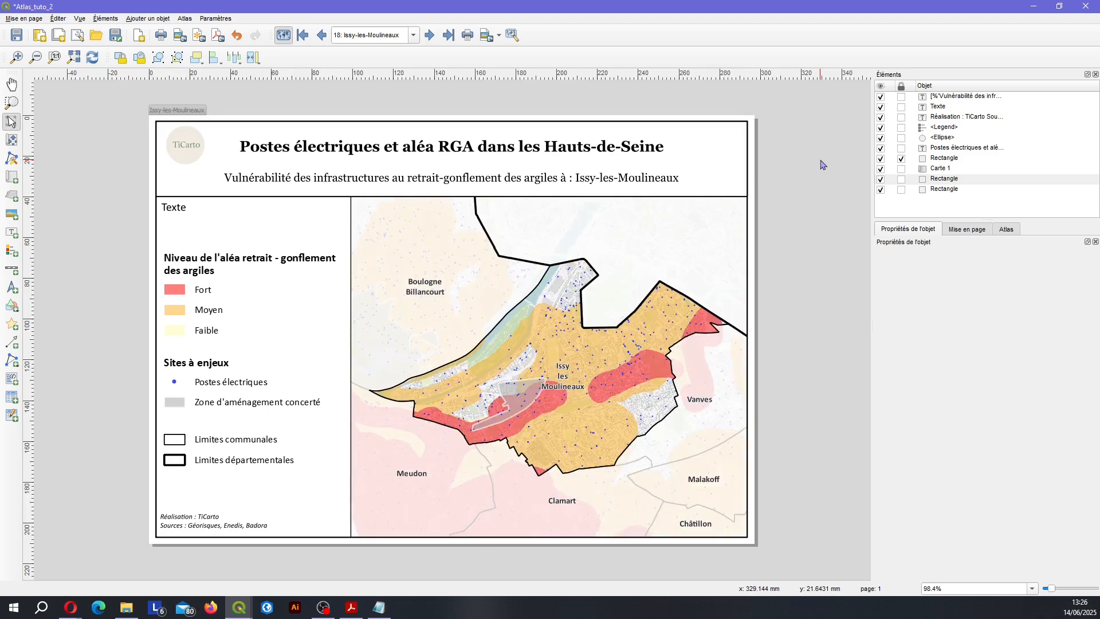
key(alt+Tab)
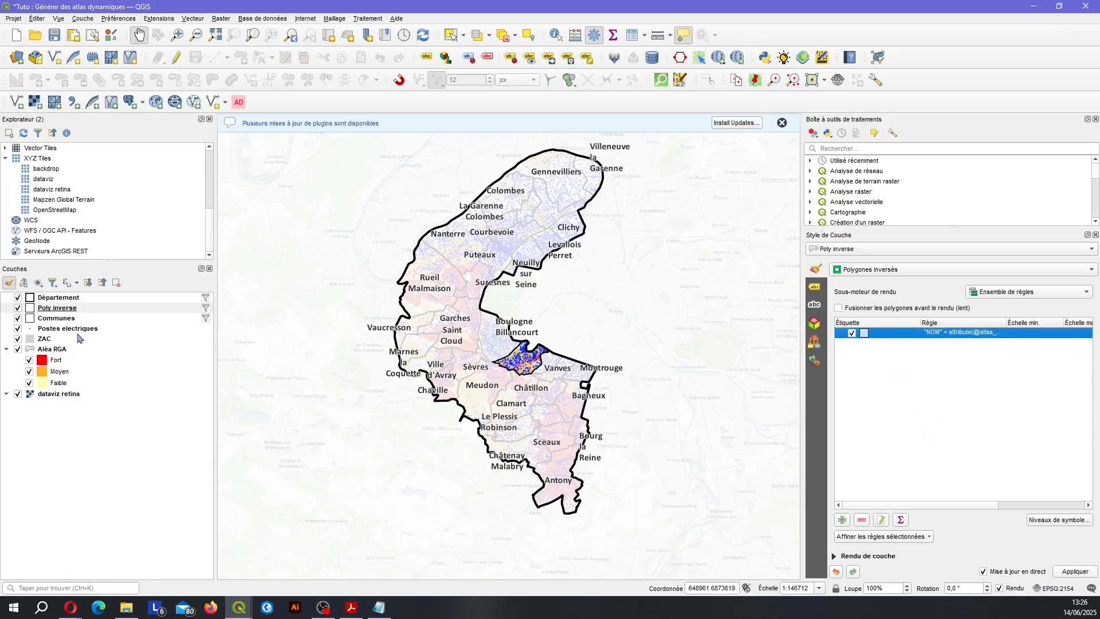
Turn on simple labels (Étiquettes simples) for the ZAC layer using the nom_zac field, with the map centred on Issy-les-Moulineaux
scroll(505, 349, up, 3)
drag(622, 425, 506, 388)
click(44, 339)
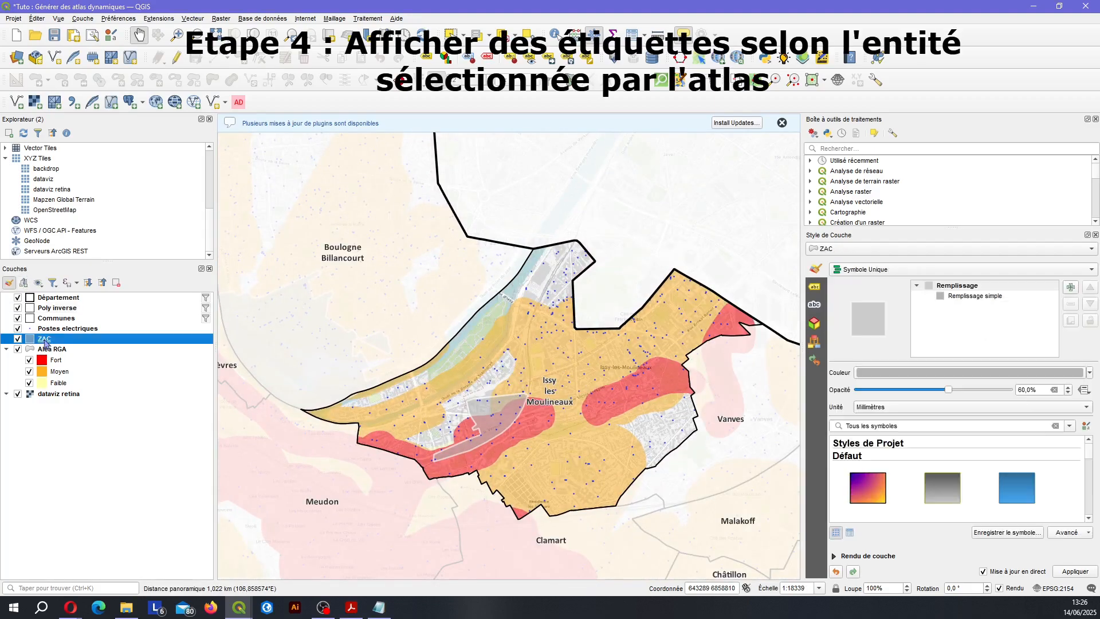
click(815, 287)
click(881, 272)
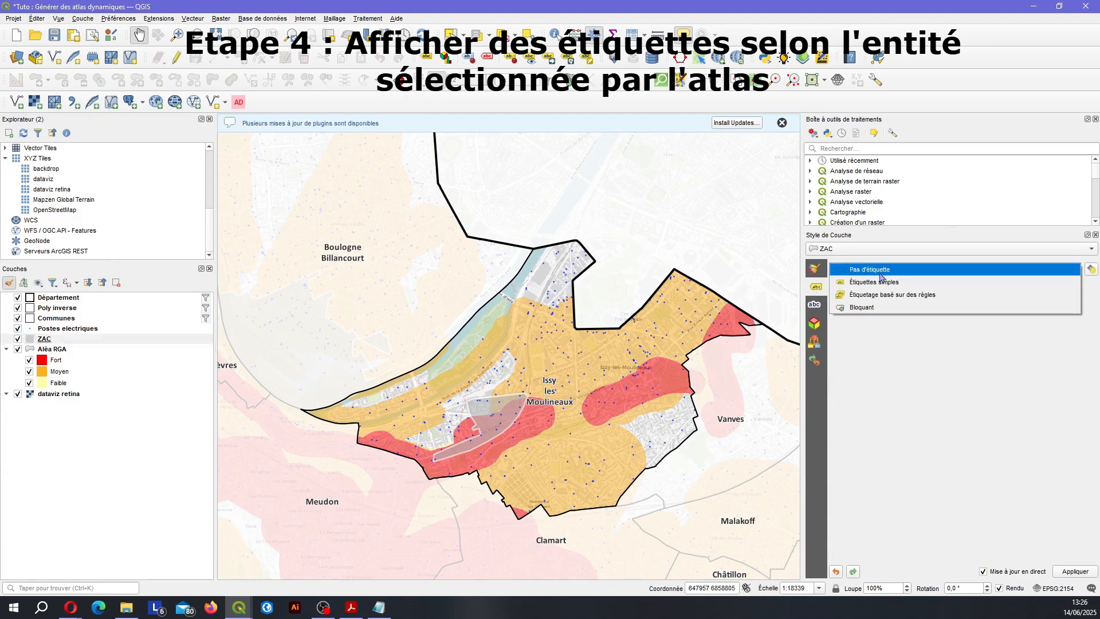
click(877, 282)
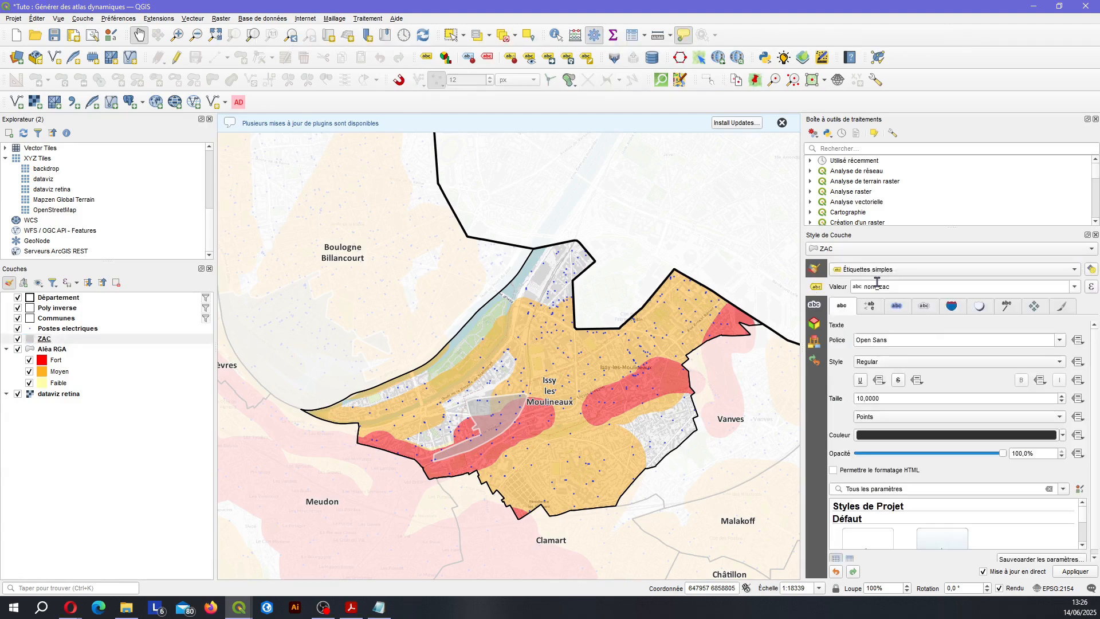
mouse_move(573, 407)
mouse_down()
mouse_move(601, 477)
mouse_move(559, 421)
mouse_up()
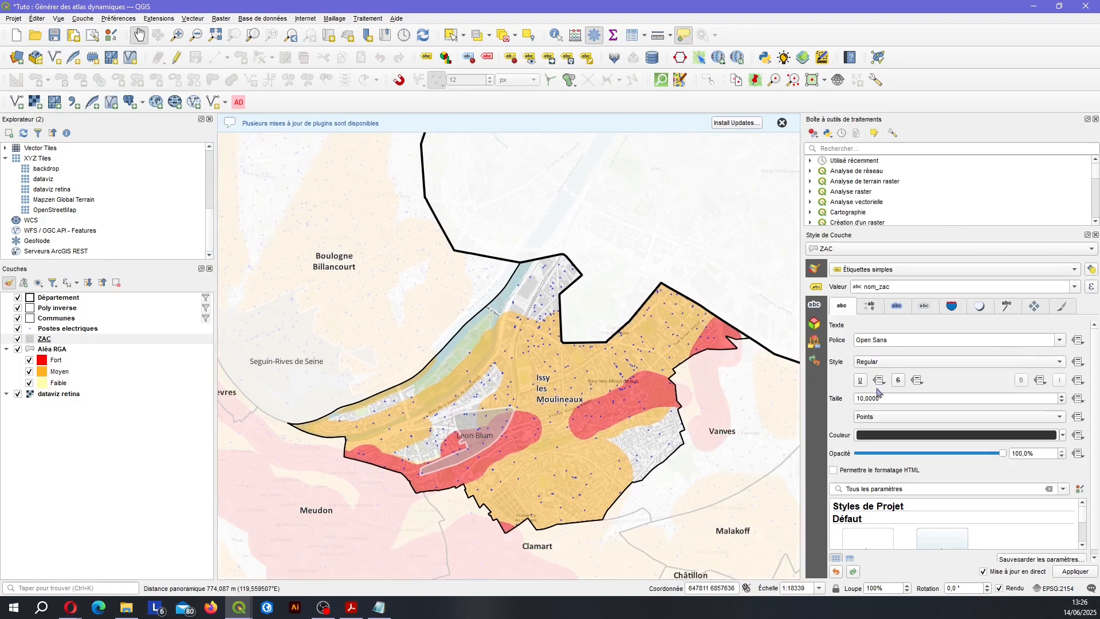
Set the ZAC label text colour to white (255, 255, 255)
click(895, 435)
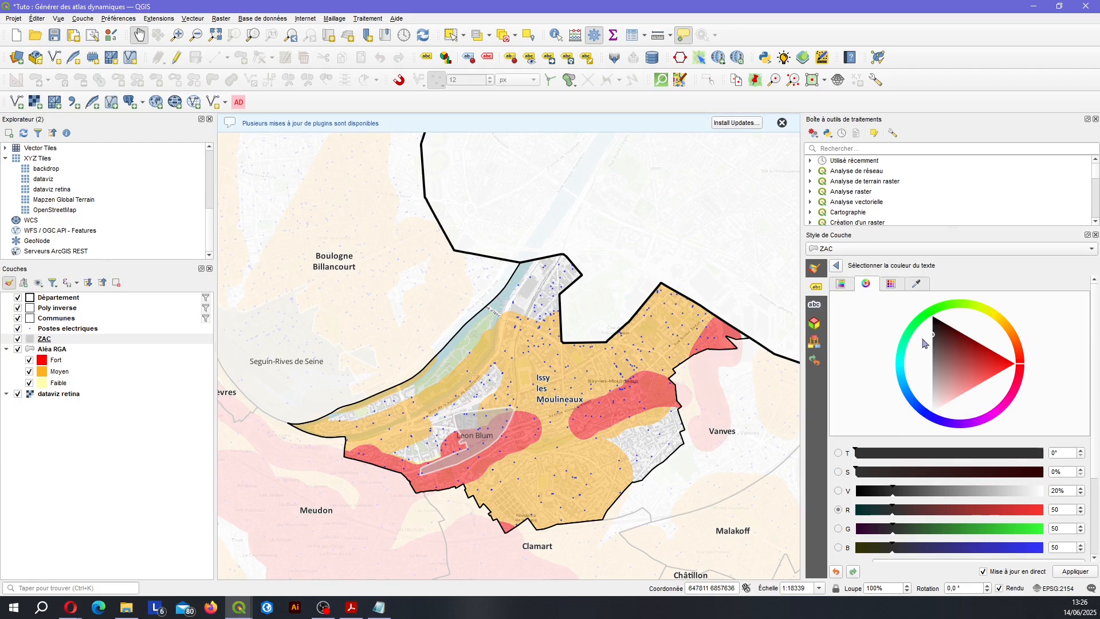
drag(934, 321, 932, 442)
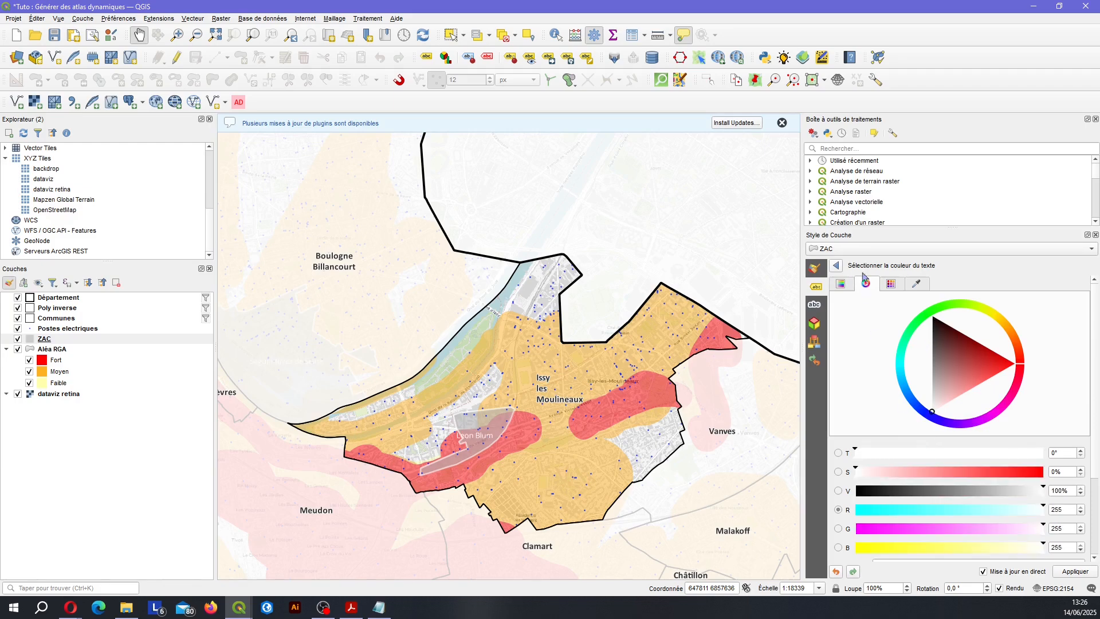
click(836, 266)
click(916, 311)
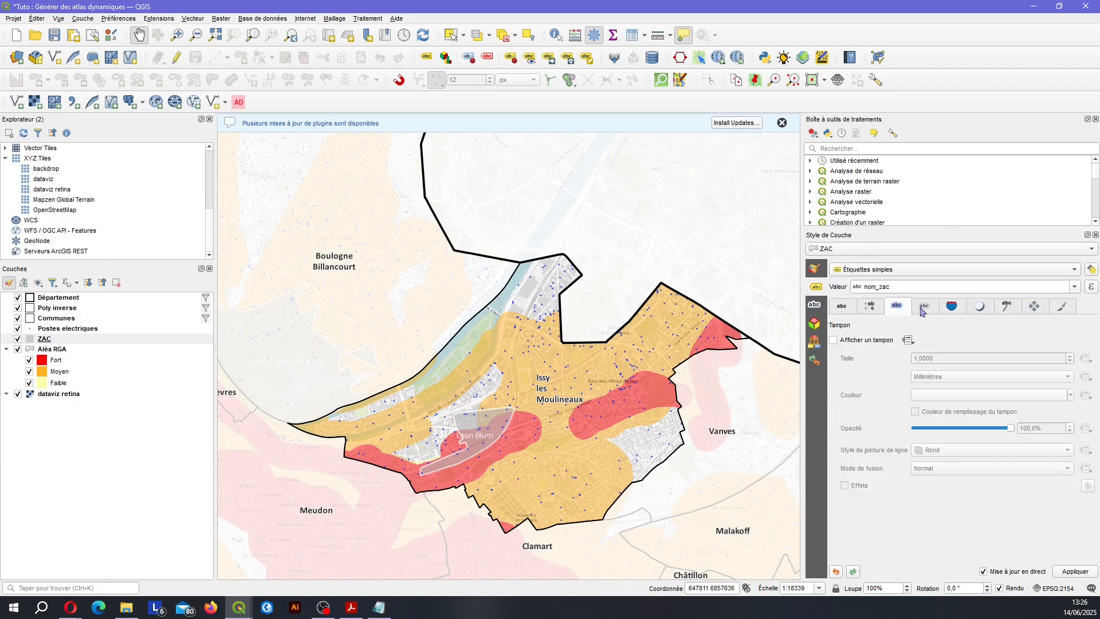
click(845, 306)
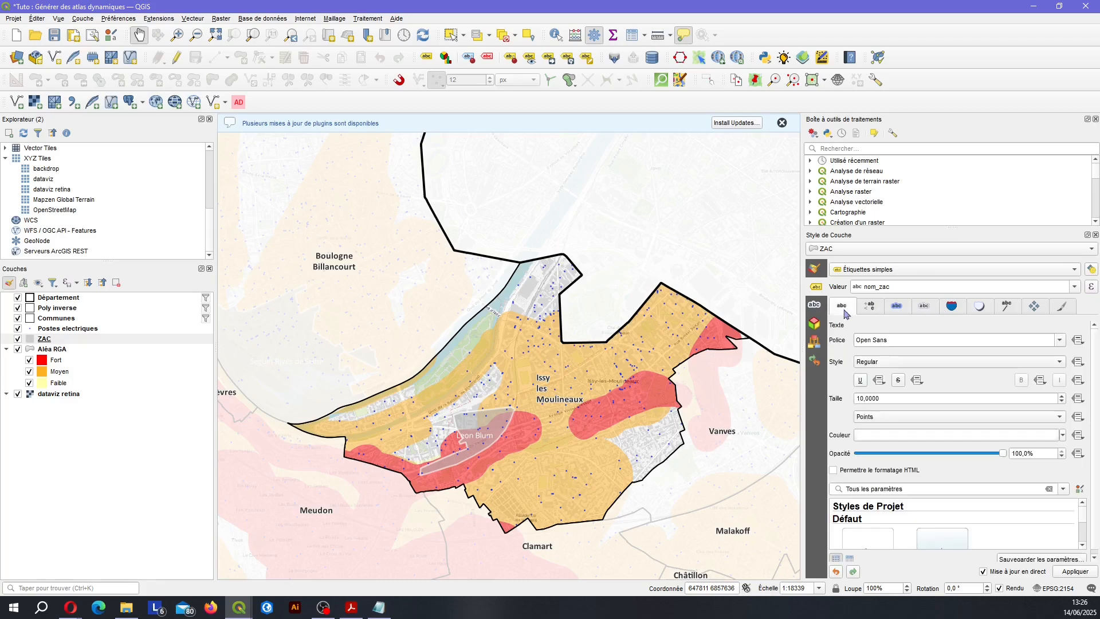
Enable a rectangular background behind the ZAC labels and set its fill colour to grey
click(953, 306)
click(862, 340)
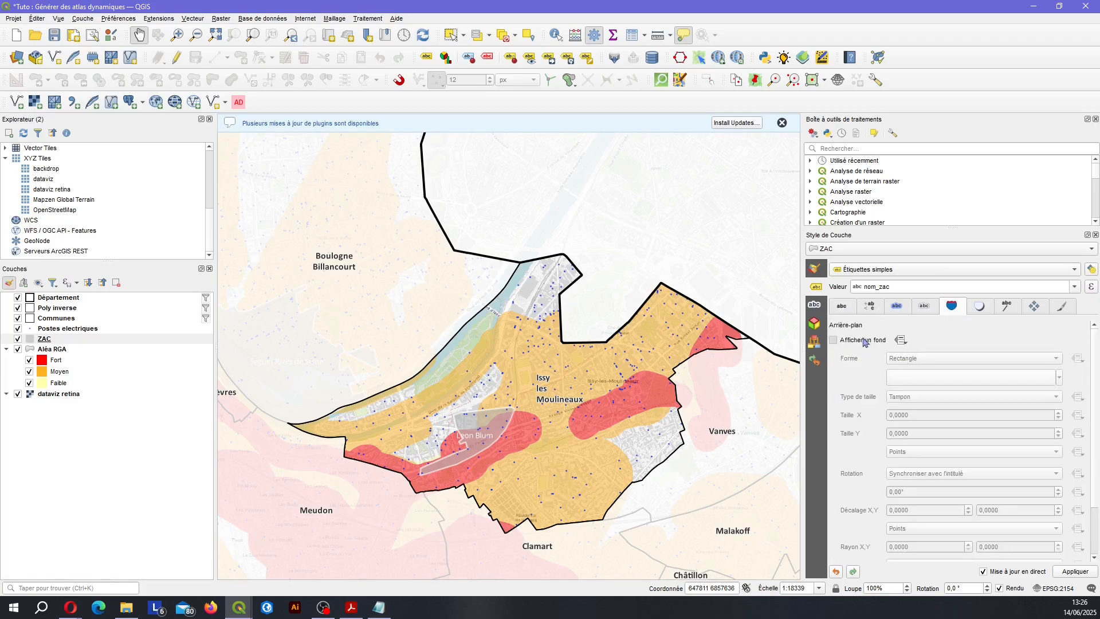
click(903, 376)
click(998, 294)
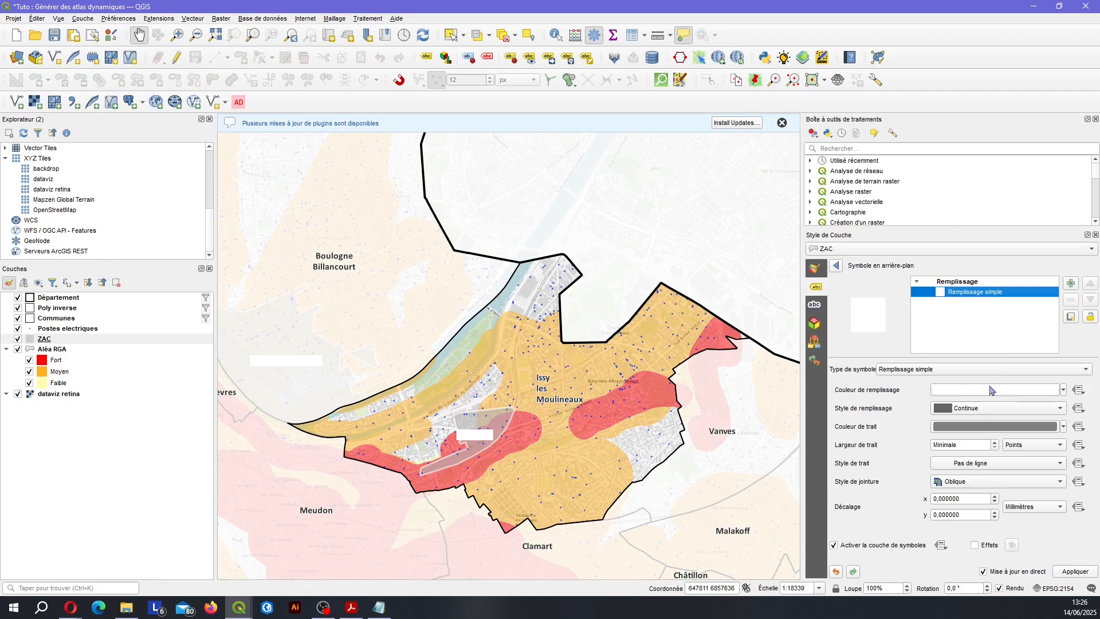
click(983, 391)
drag(979, 382, 907, 386)
click(835, 267)
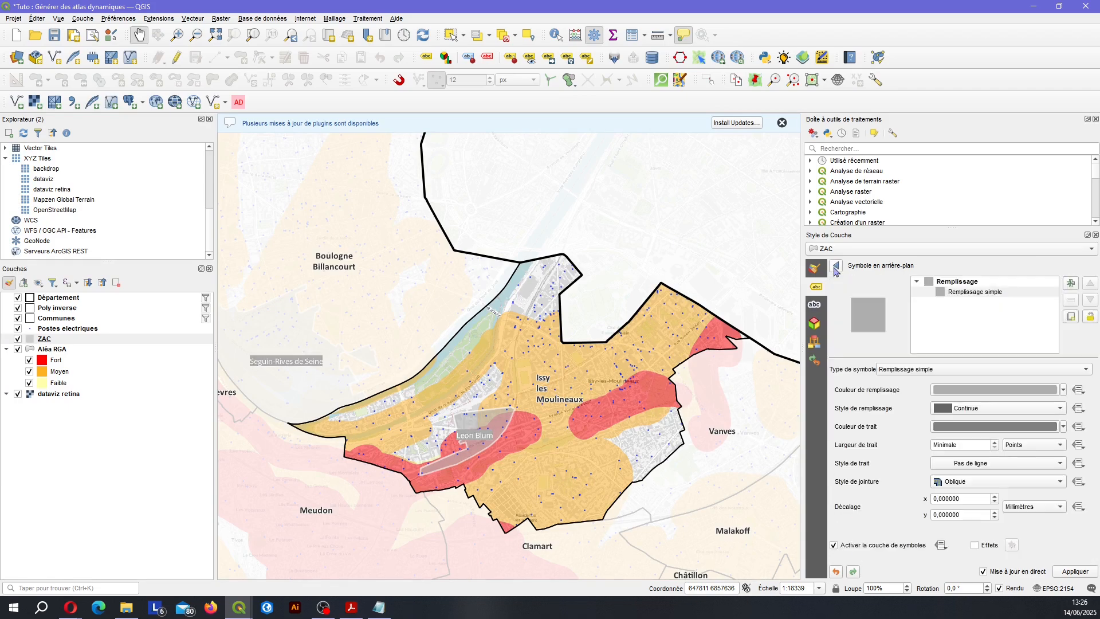
click(835, 268)
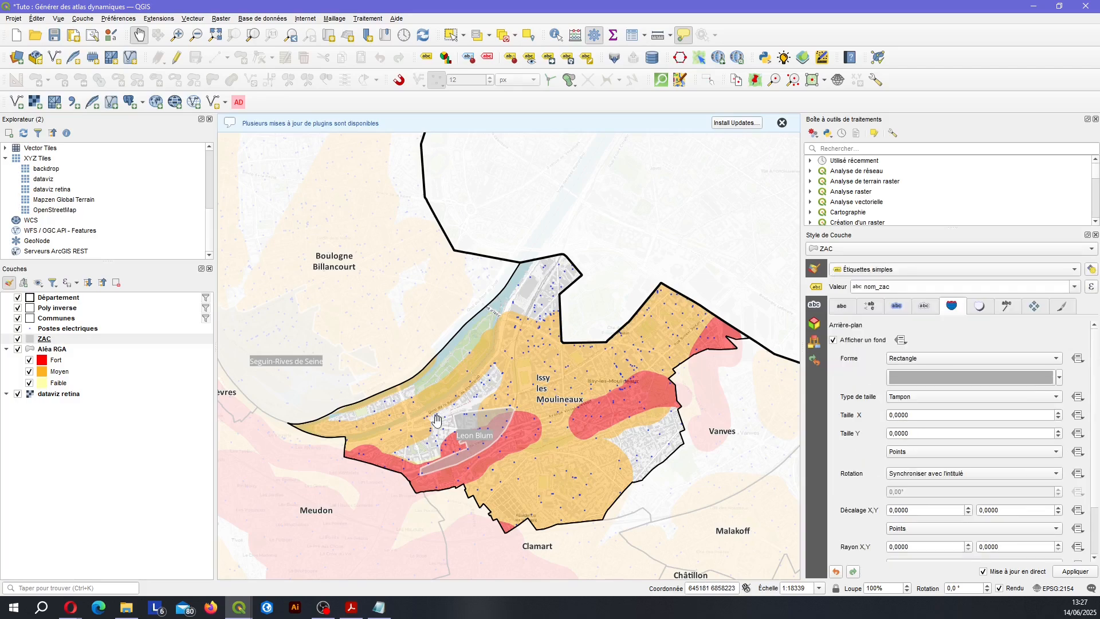
Examine the ZAC labels in the communes around and south of Issy-les-Moulineaux
drag(444, 273, 469, 355)
drag(533, 507, 376, 256)
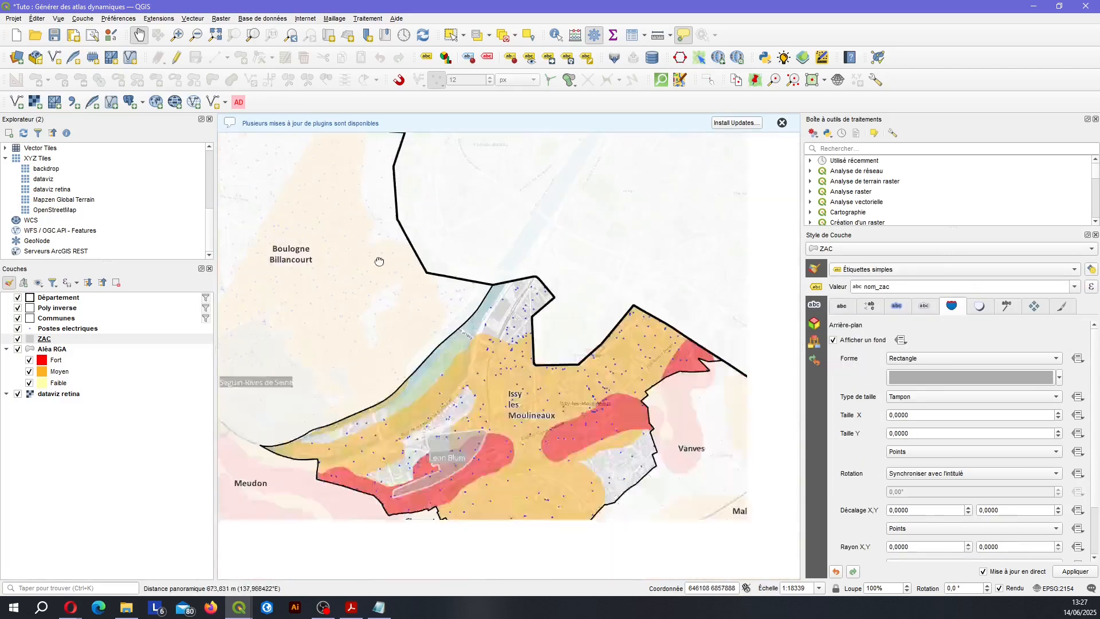
drag(423, 424, 367, 184)
drag(578, 227, 687, 384)
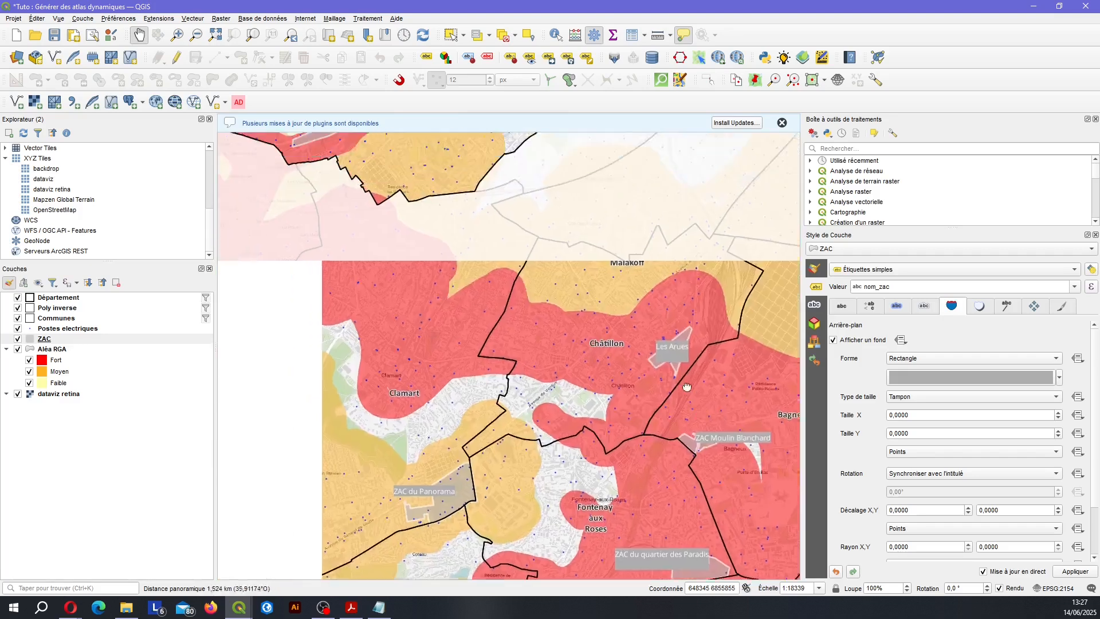
scroll(551, 267, down, 1)
drag(547, 263, 552, 397)
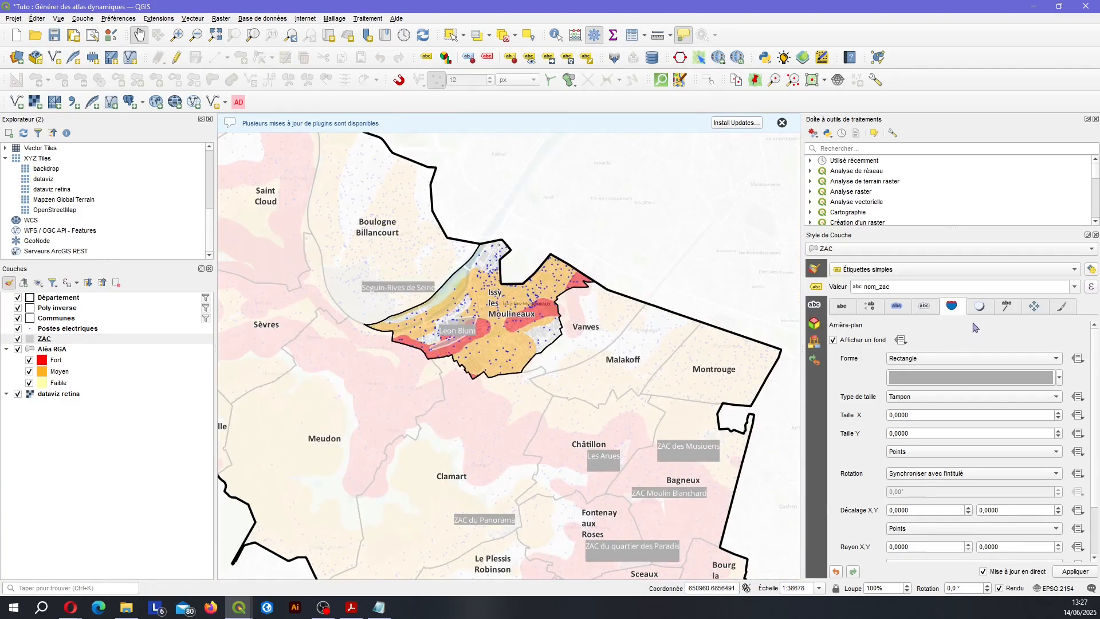
Switch the ZAC layer's labelling to rule-based labels (Étiquetage basé sur des règles)
click(815, 268)
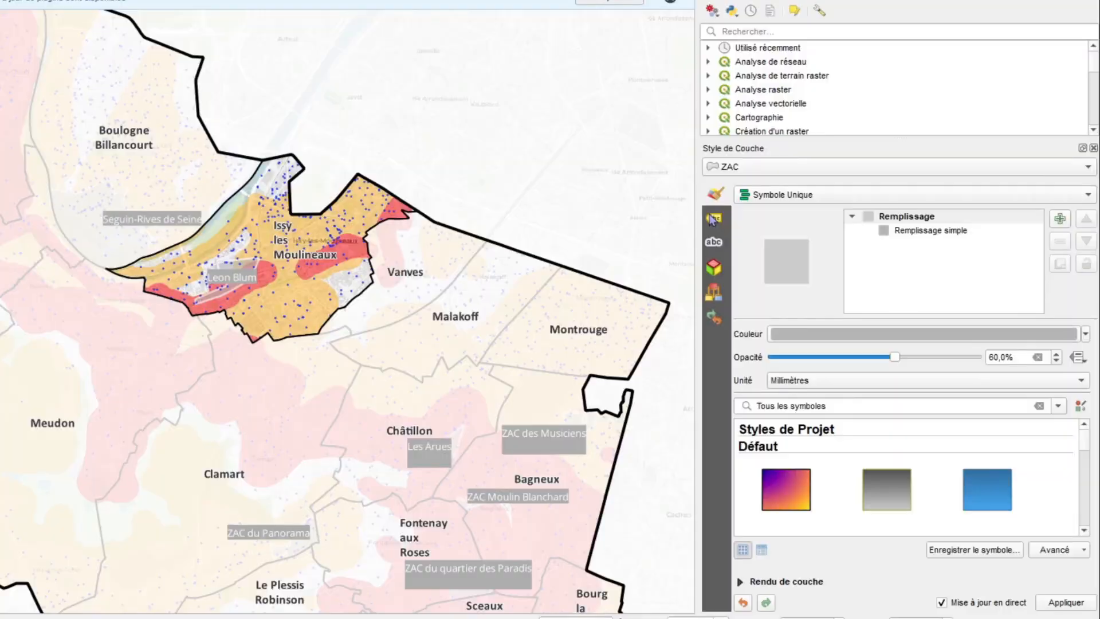
click(814, 304)
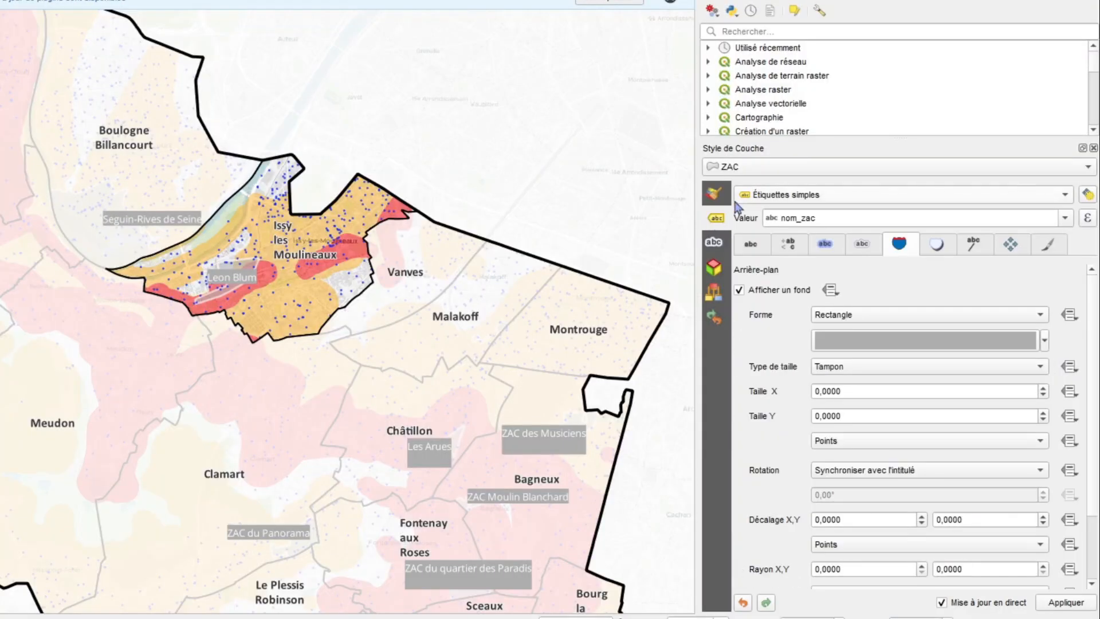
click(802, 196)
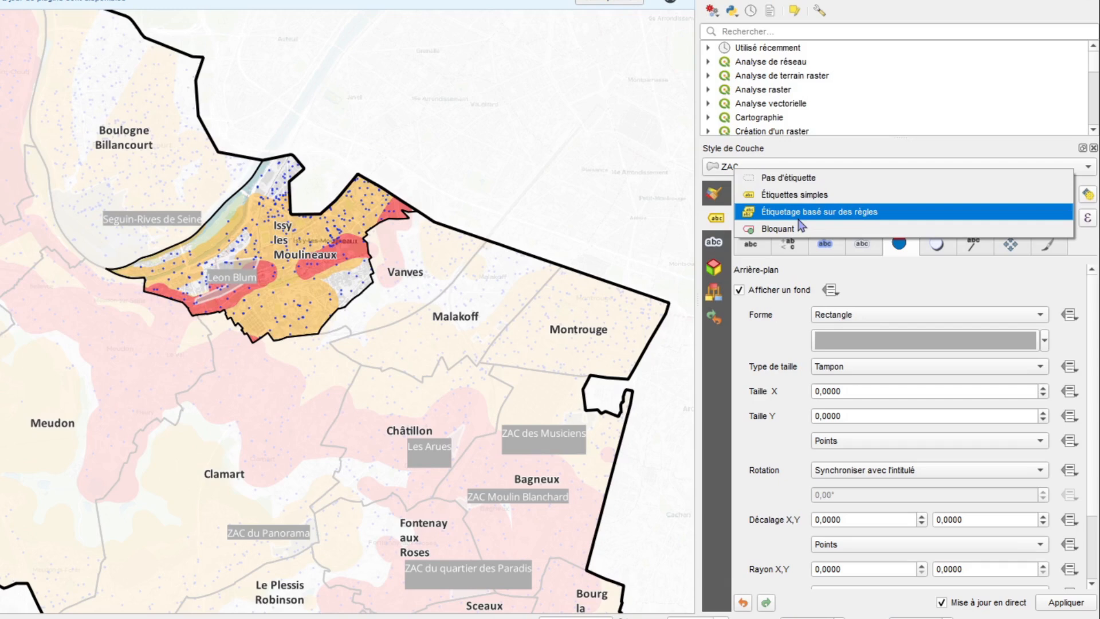
click(804, 213)
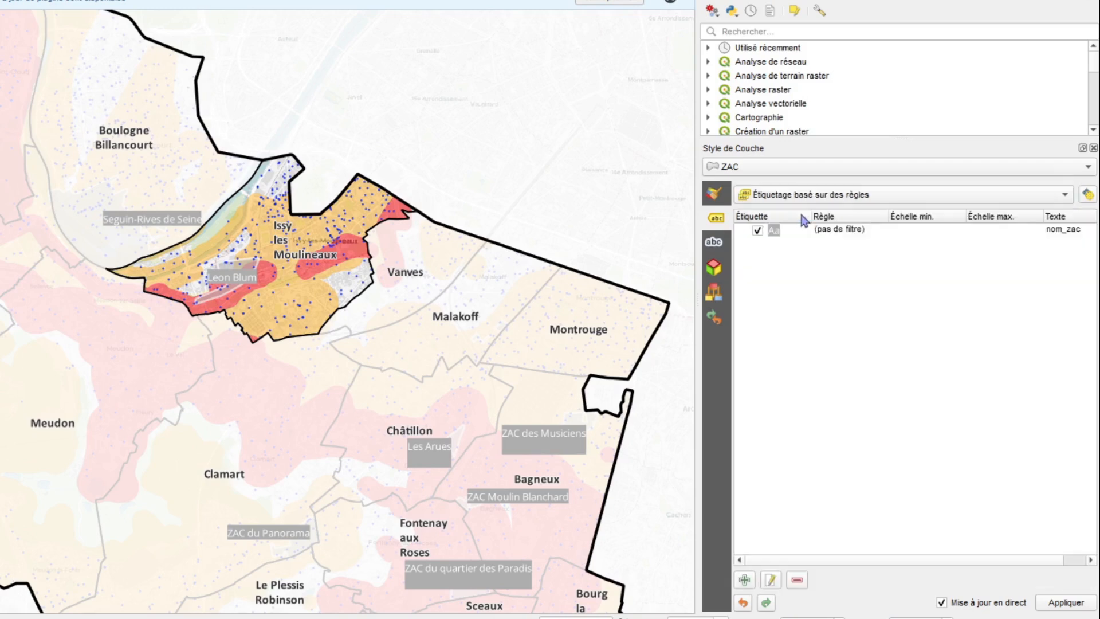
click(844, 231)
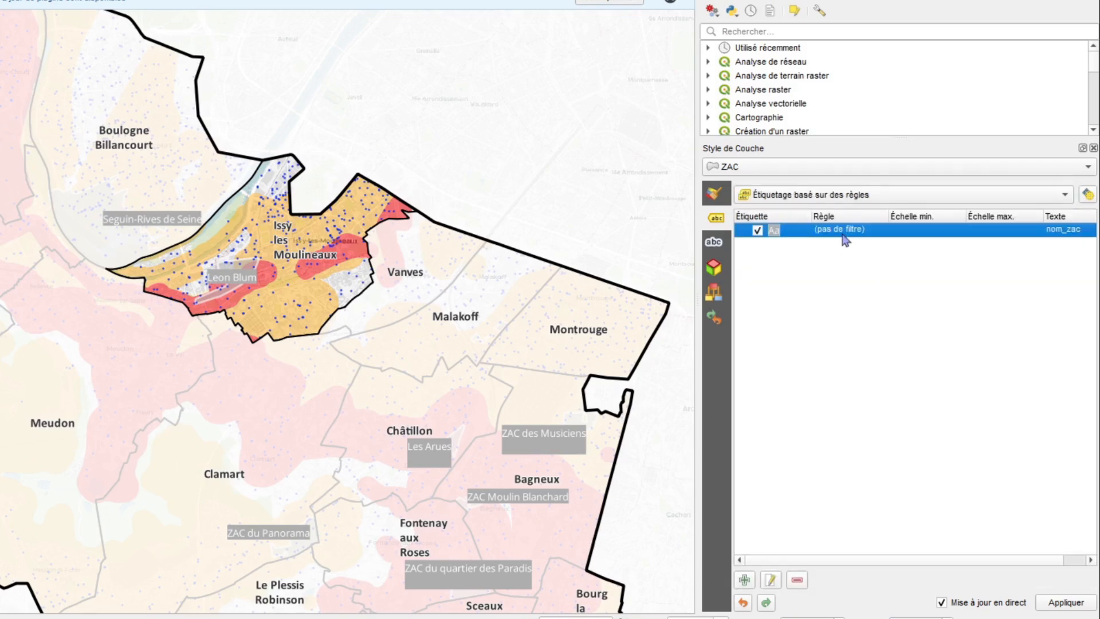
double_click(845, 240)
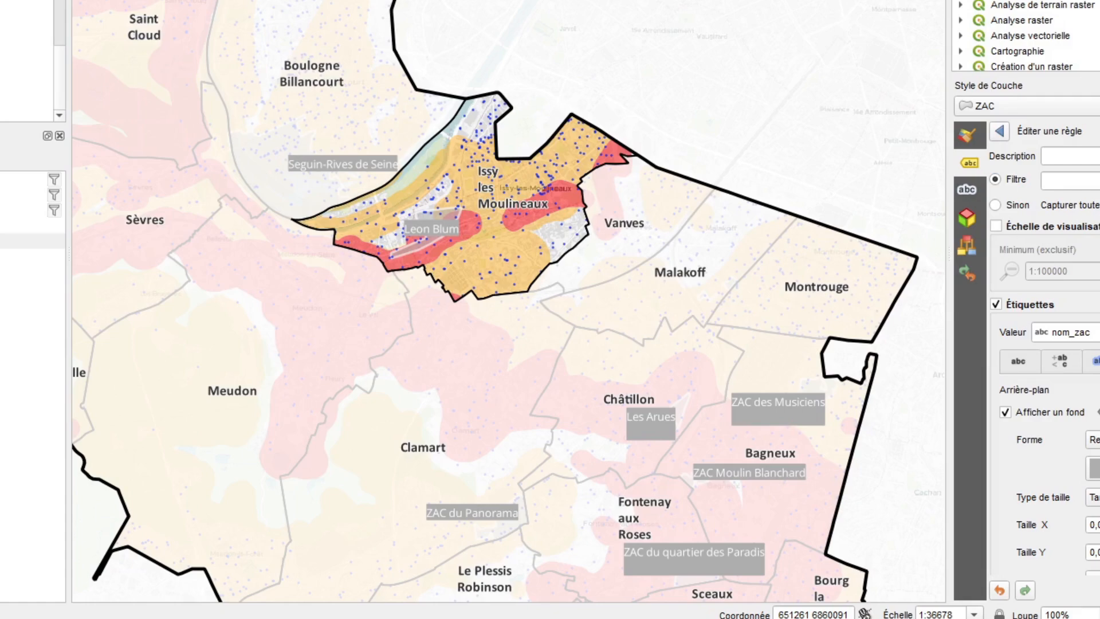
click(1099, 181)
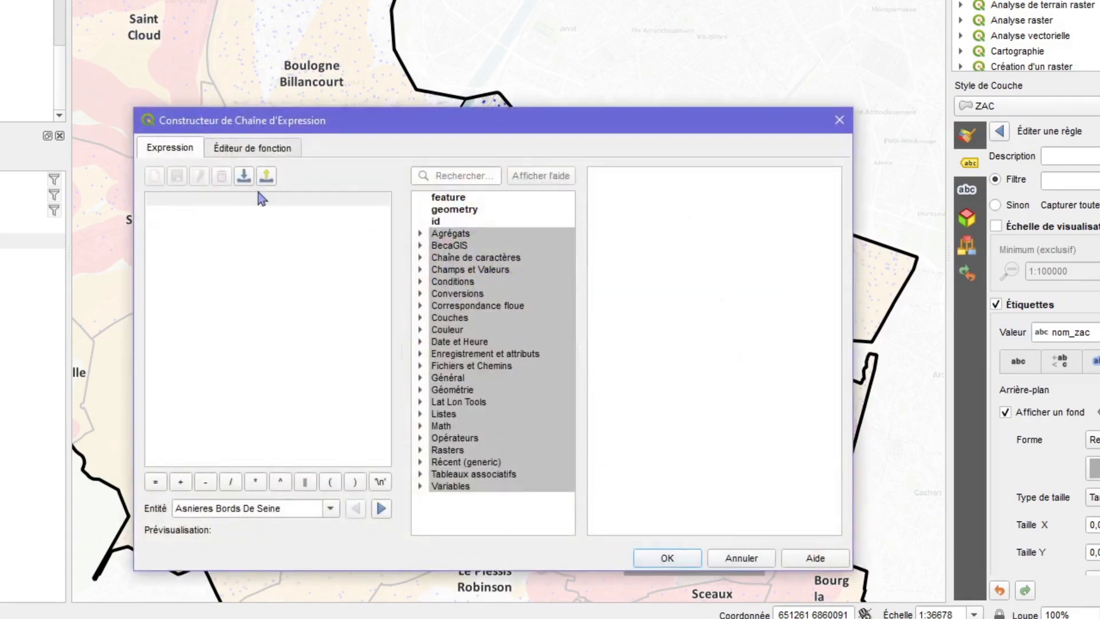
click(424, 267)
scroll(494, 378, down, 3)
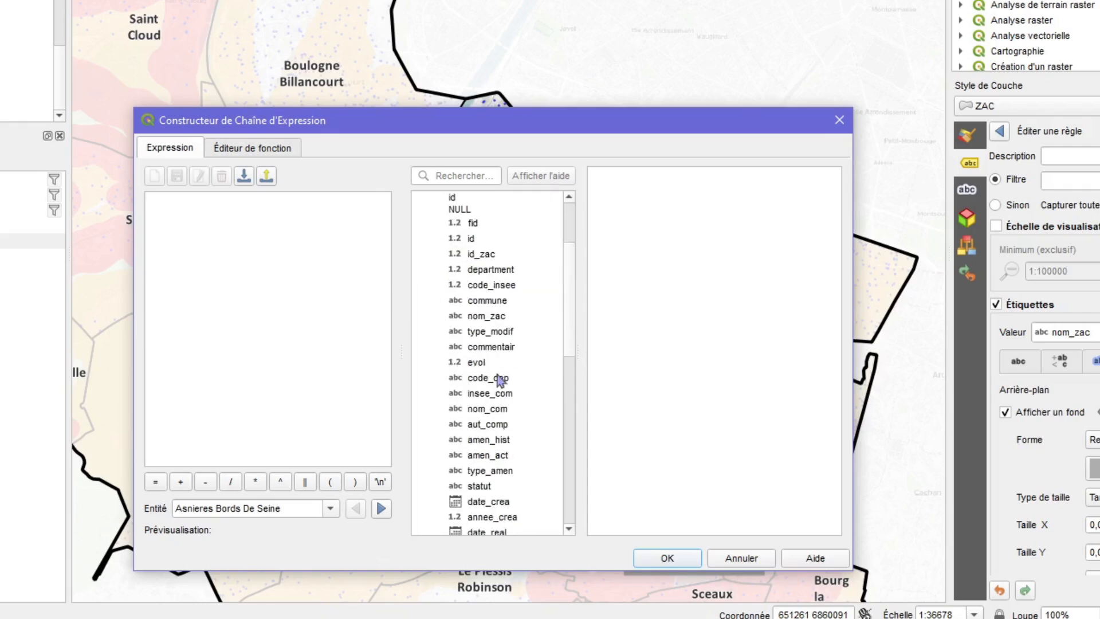
double_click(510, 407)
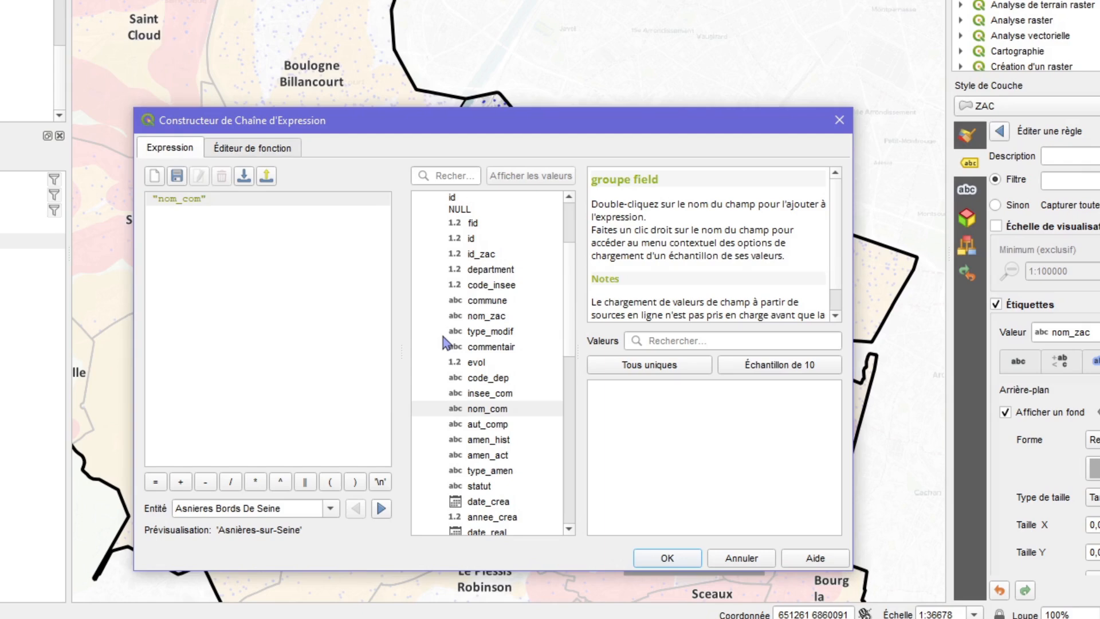
text(= @)
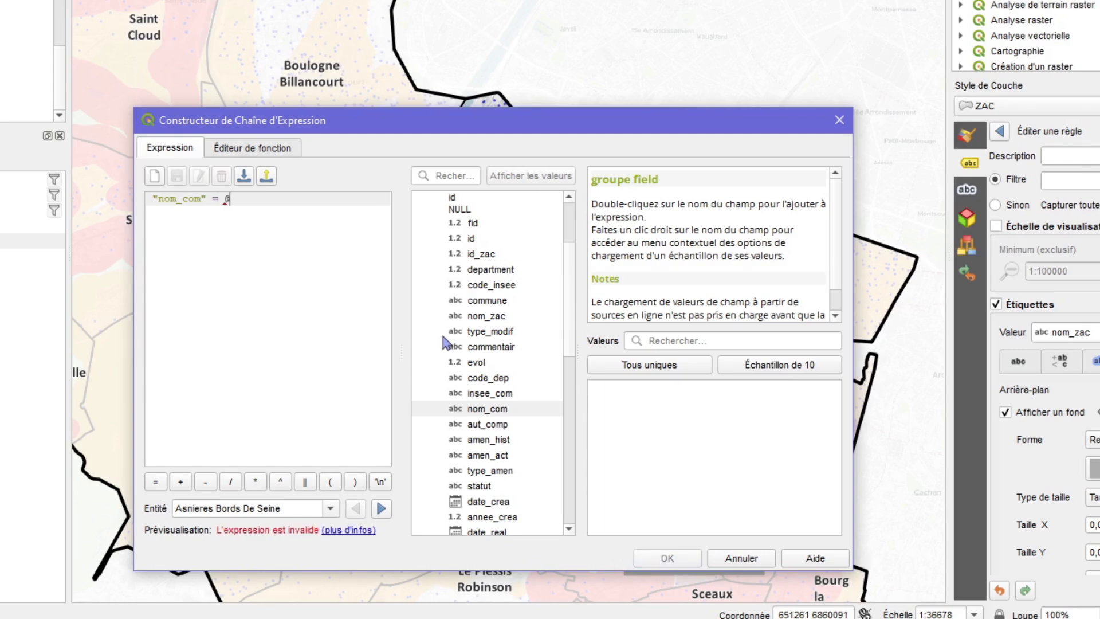
text(atka)
text(las_pagen)
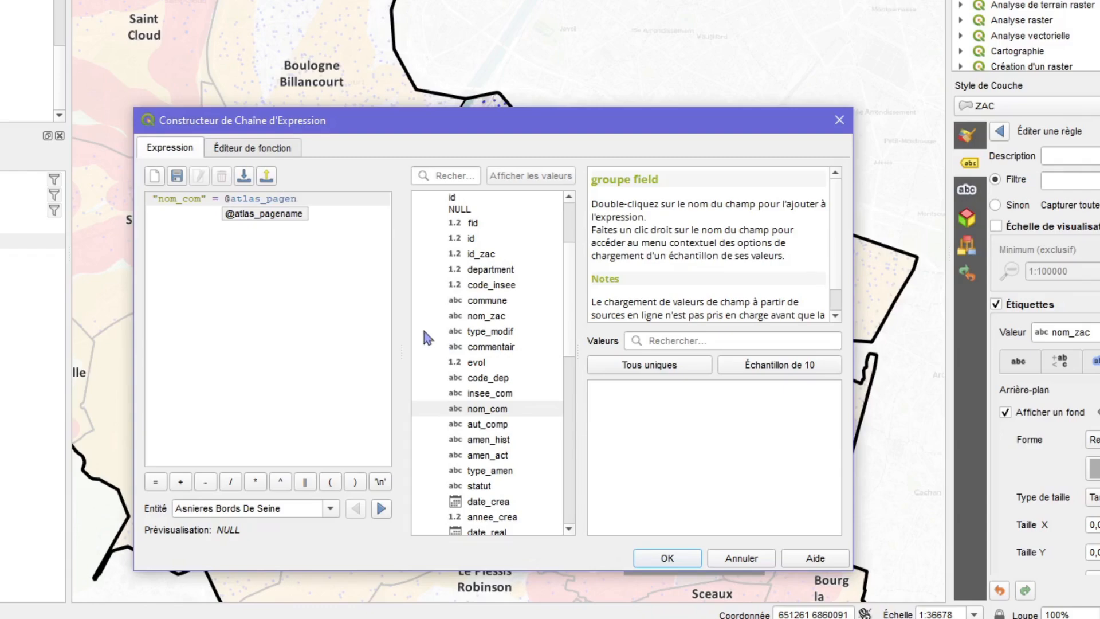
click(264, 215)
click(688, 563)
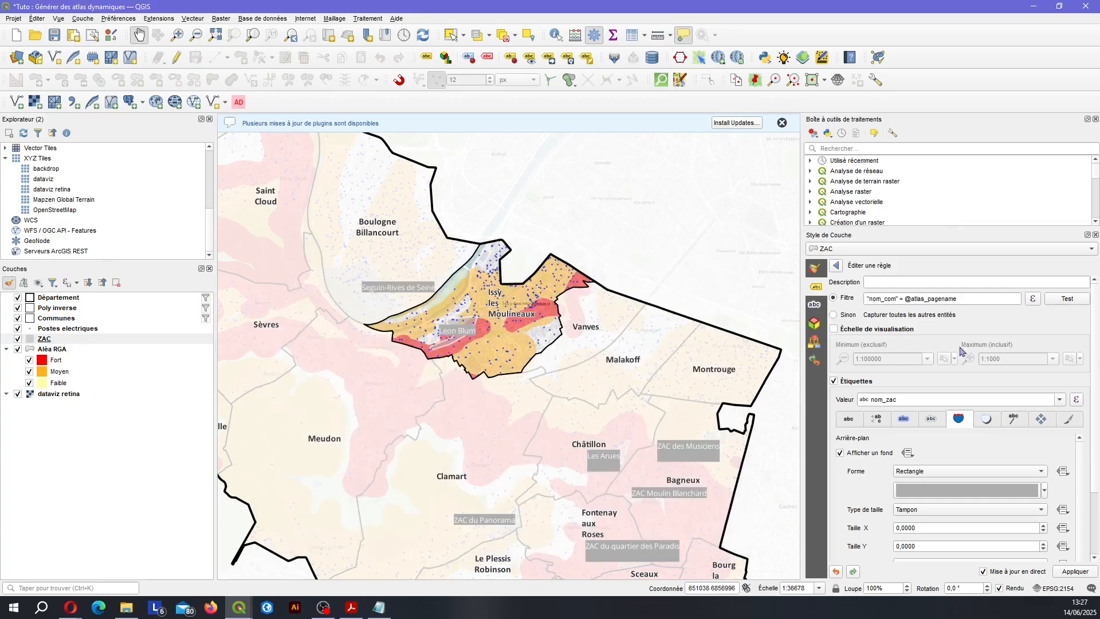
click(837, 266)
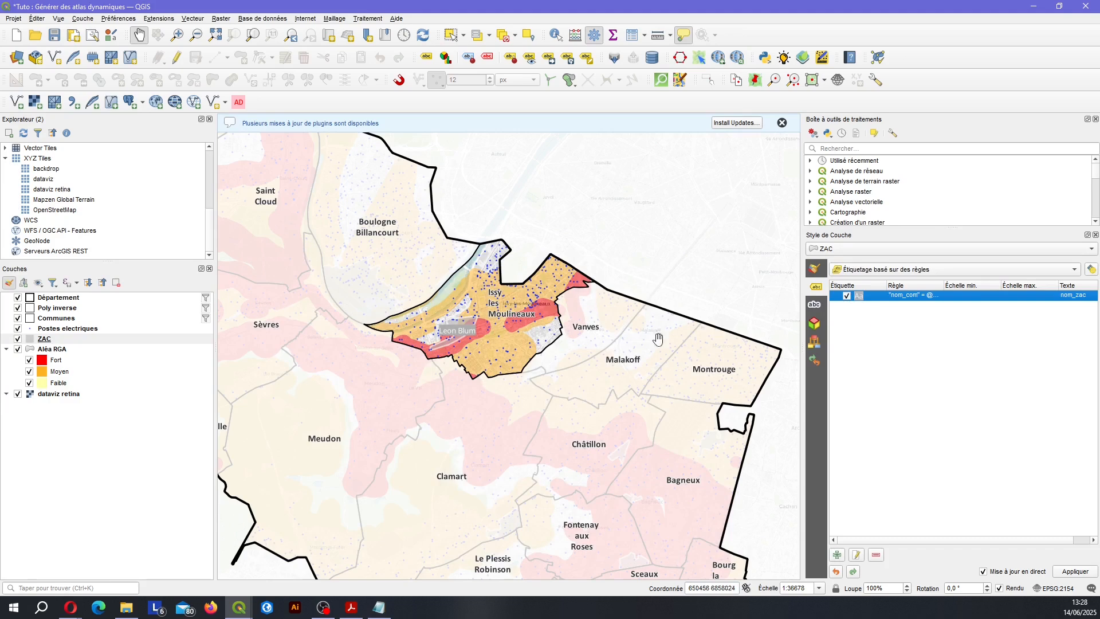
Check the filtered ZAC label within Issy-les-Moulineaux up close and save the project
scroll(467, 335, up, 1)
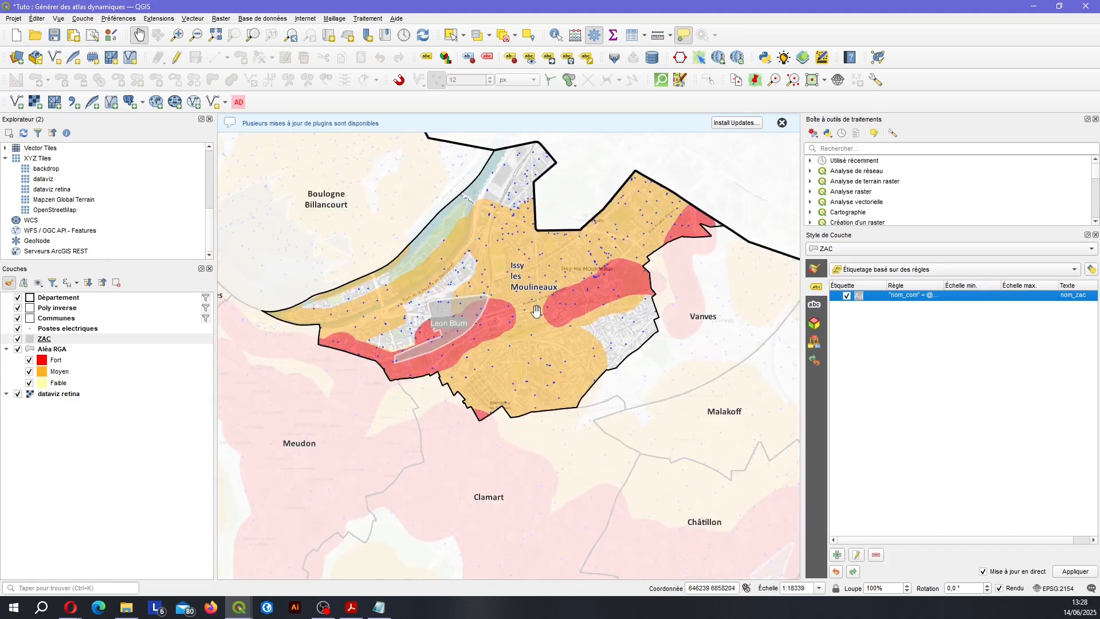
key(ctrl+s)
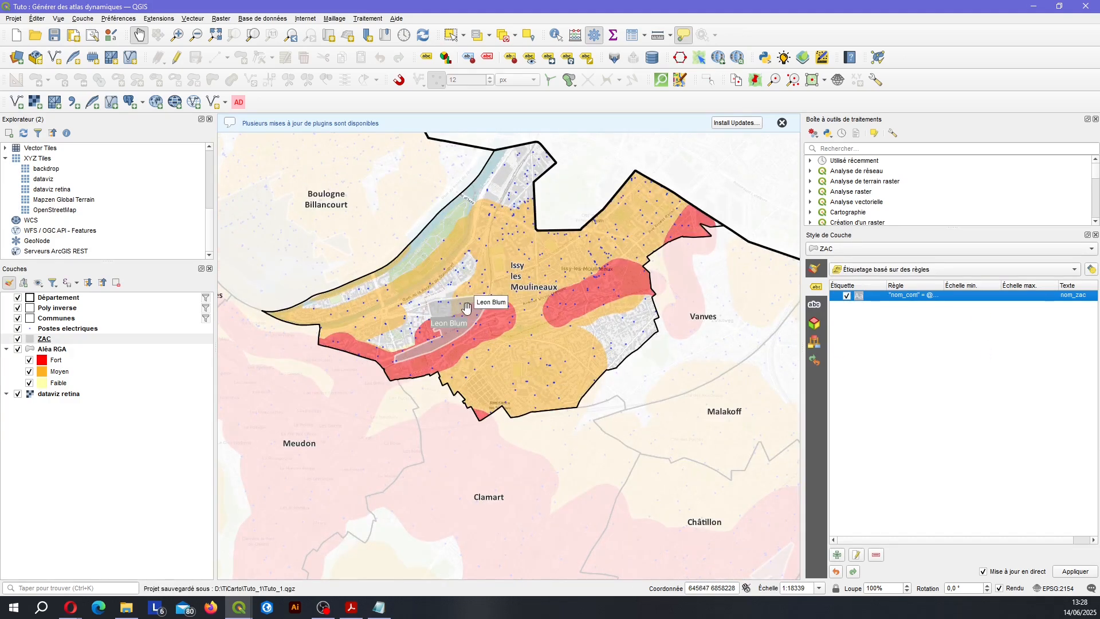
mouse_move(467, 308)
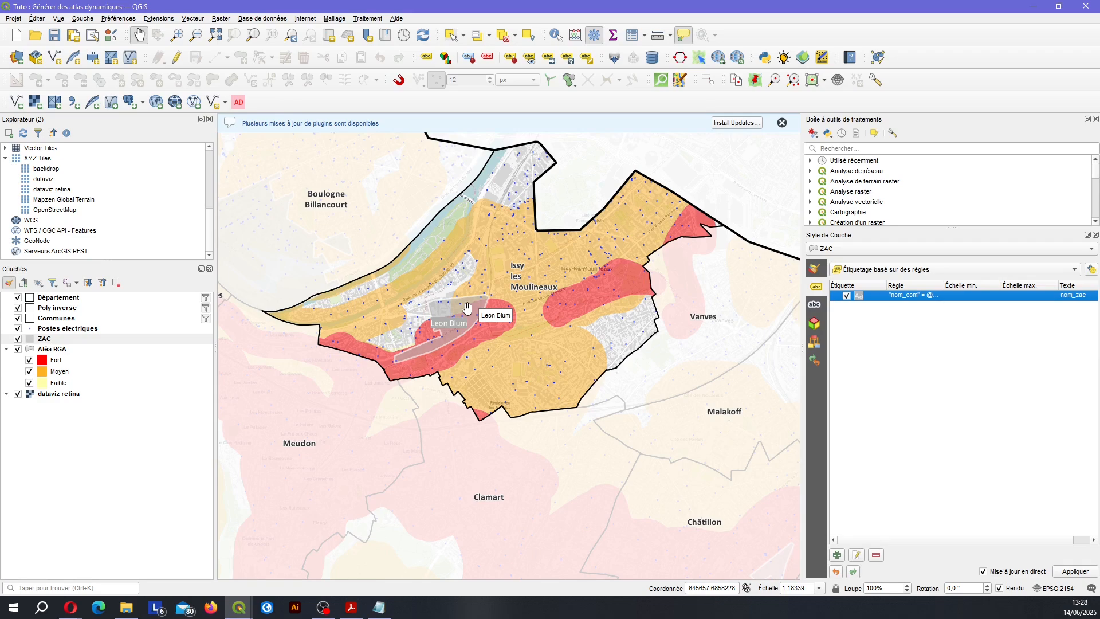
Replace the ZAC label rule's filter expression with one that starts with "insee_com" =
double_click(905, 296)
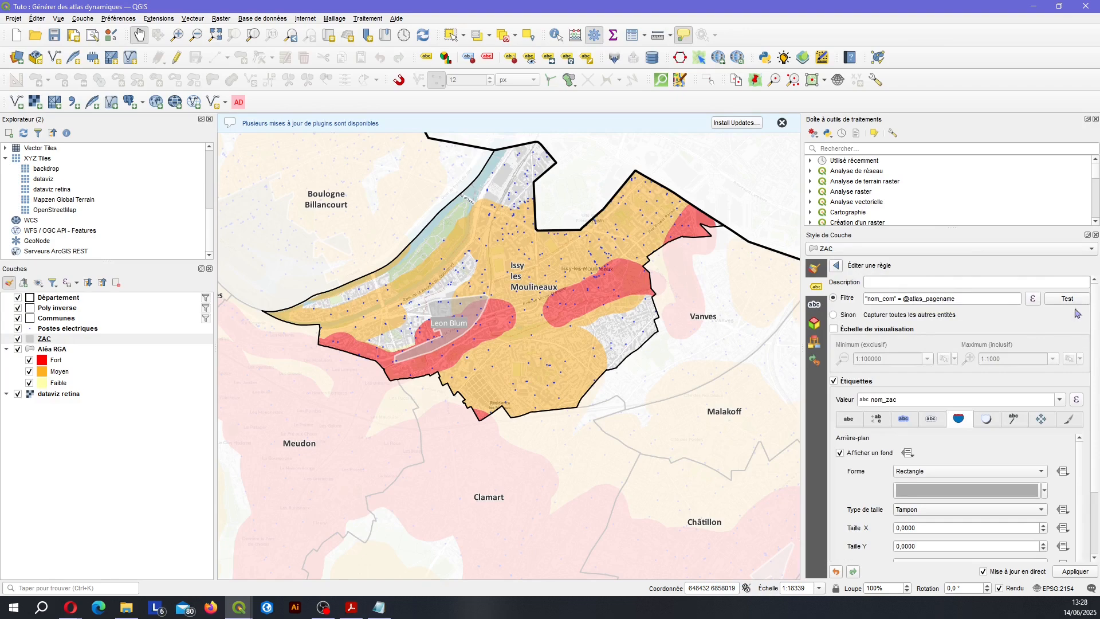
click(1034, 299)
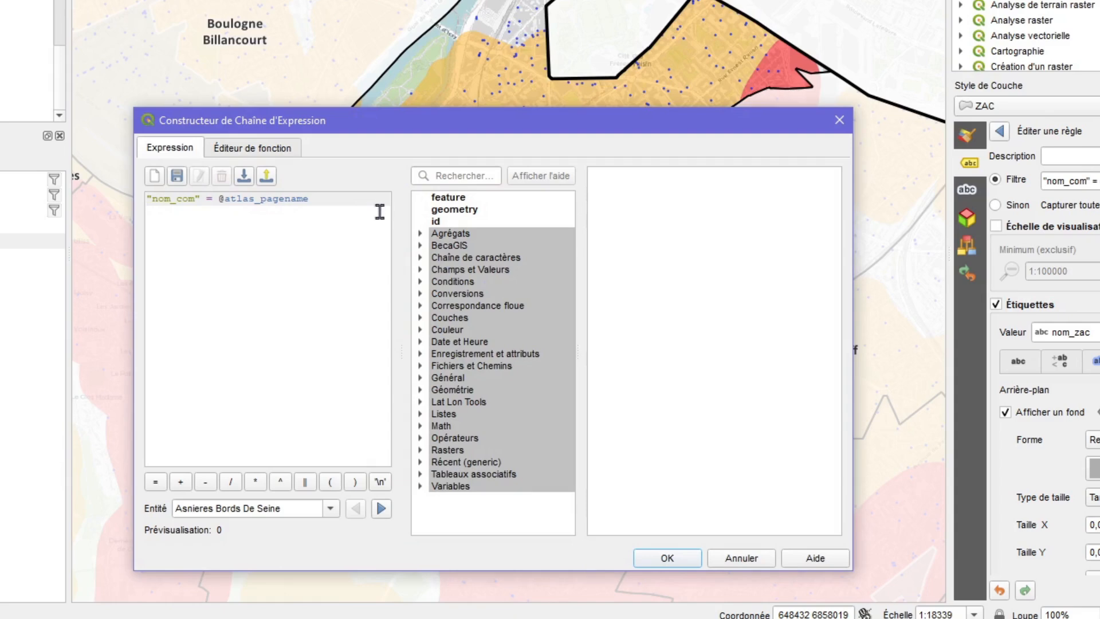
drag(385, 211, 147, 199)
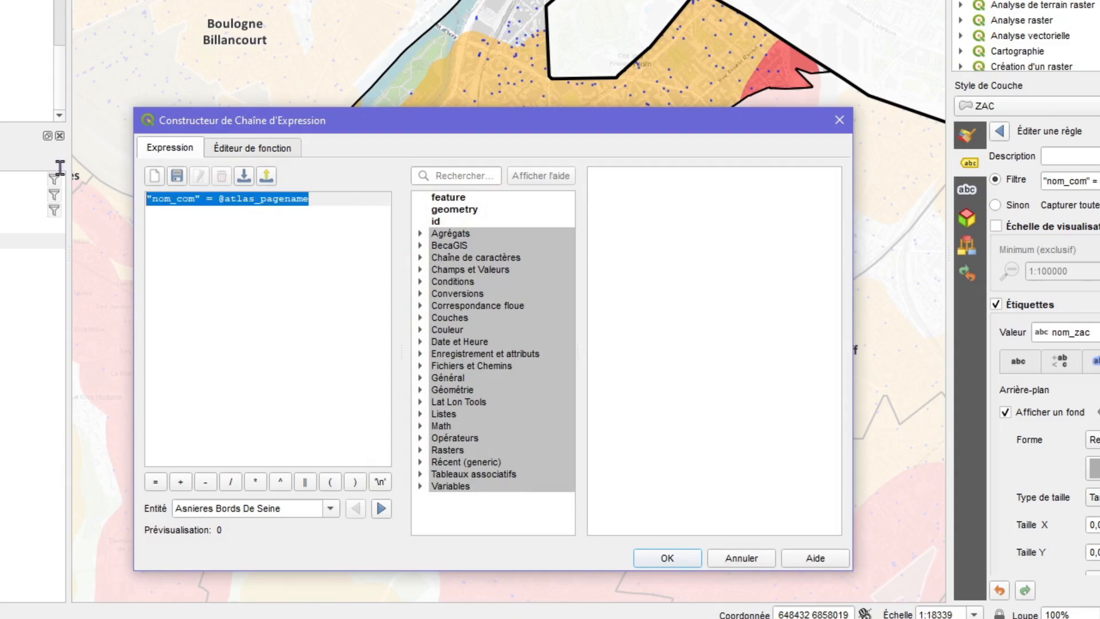
key(Delete)
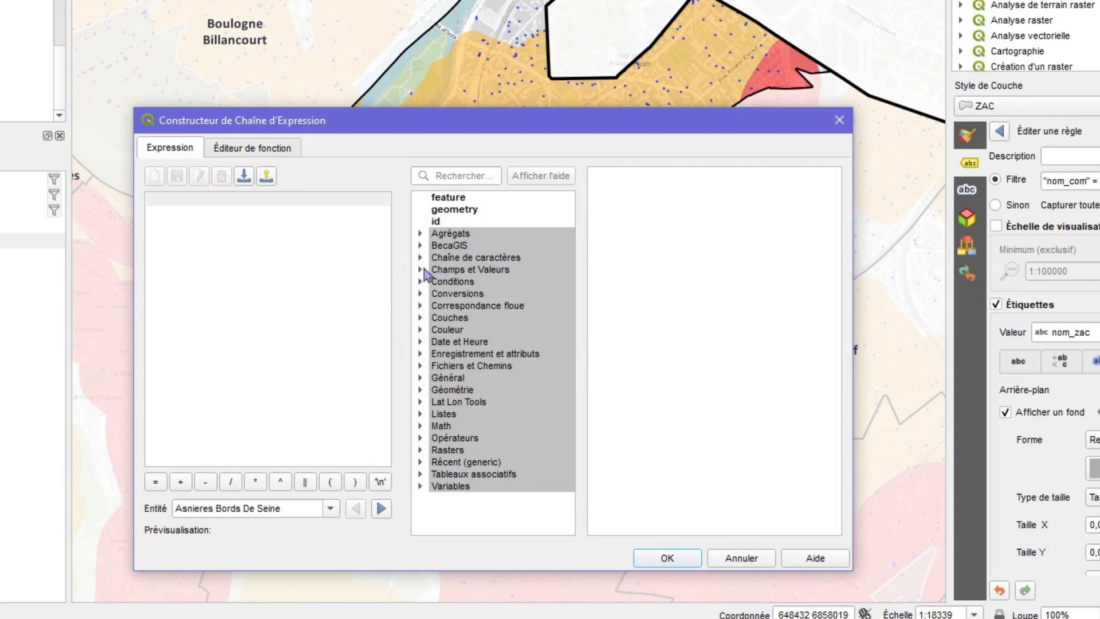
click(421, 269)
scroll(514, 376, down, 3)
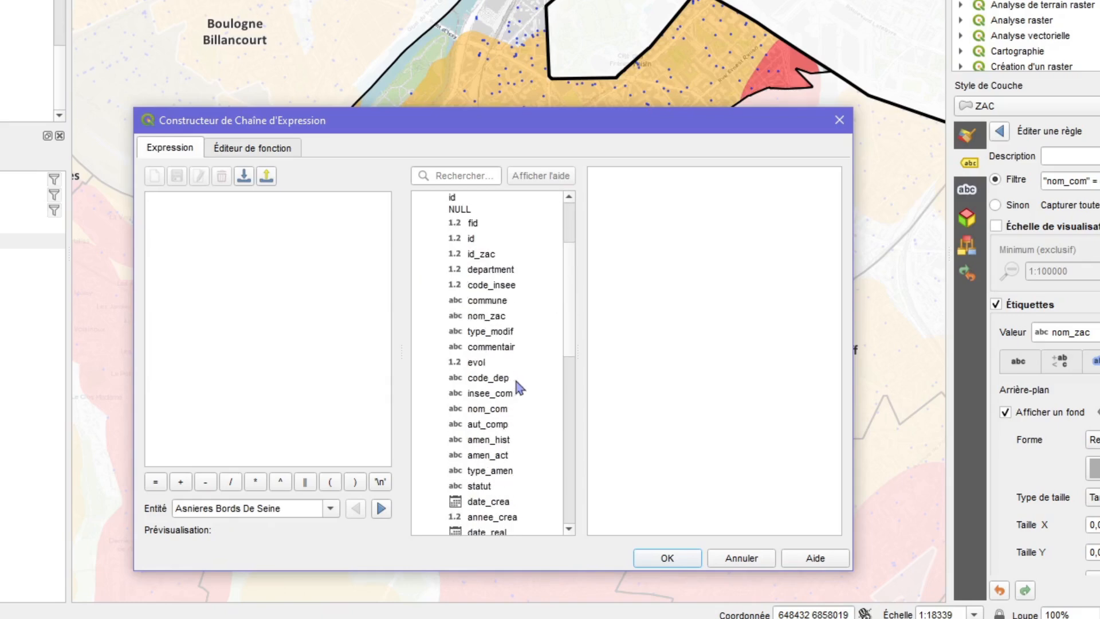
double_click(522, 394)
text(=)
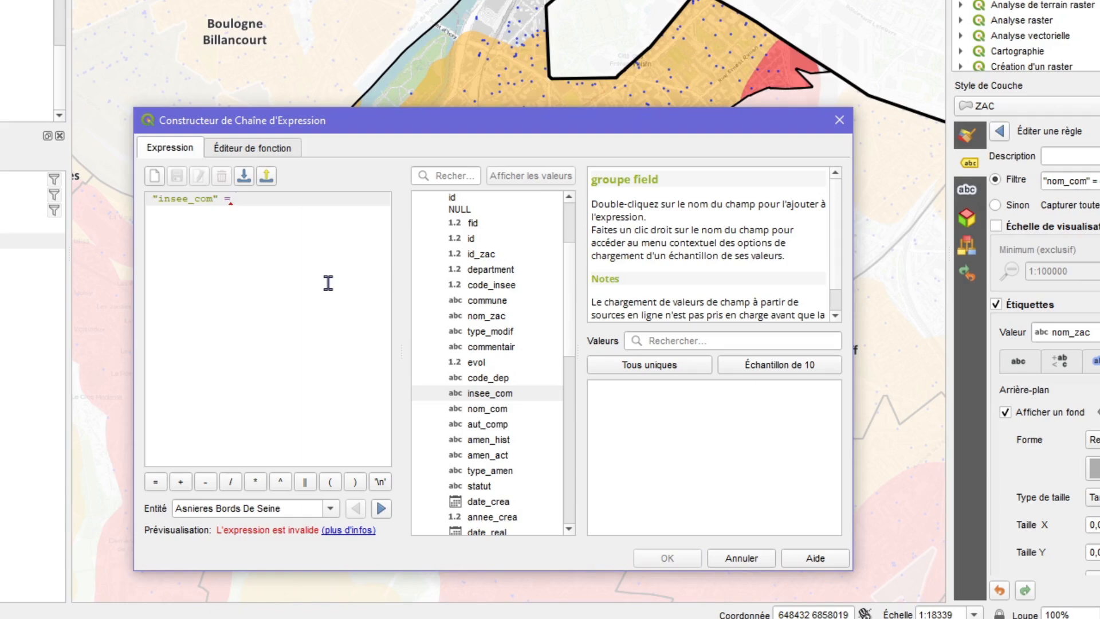
text(att)
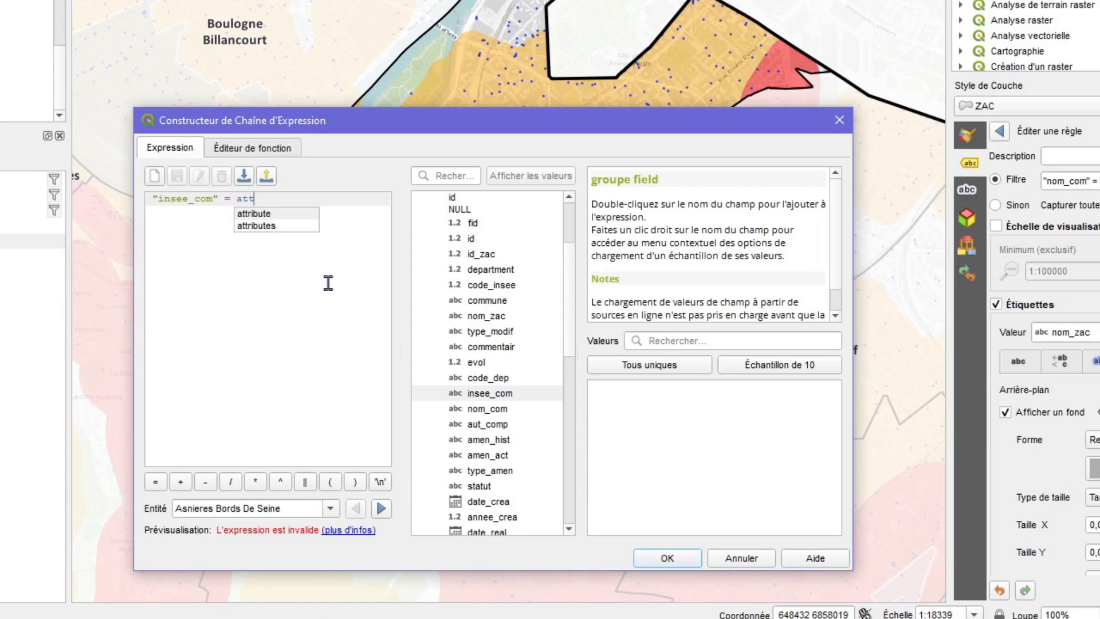
key(Return)
text(()
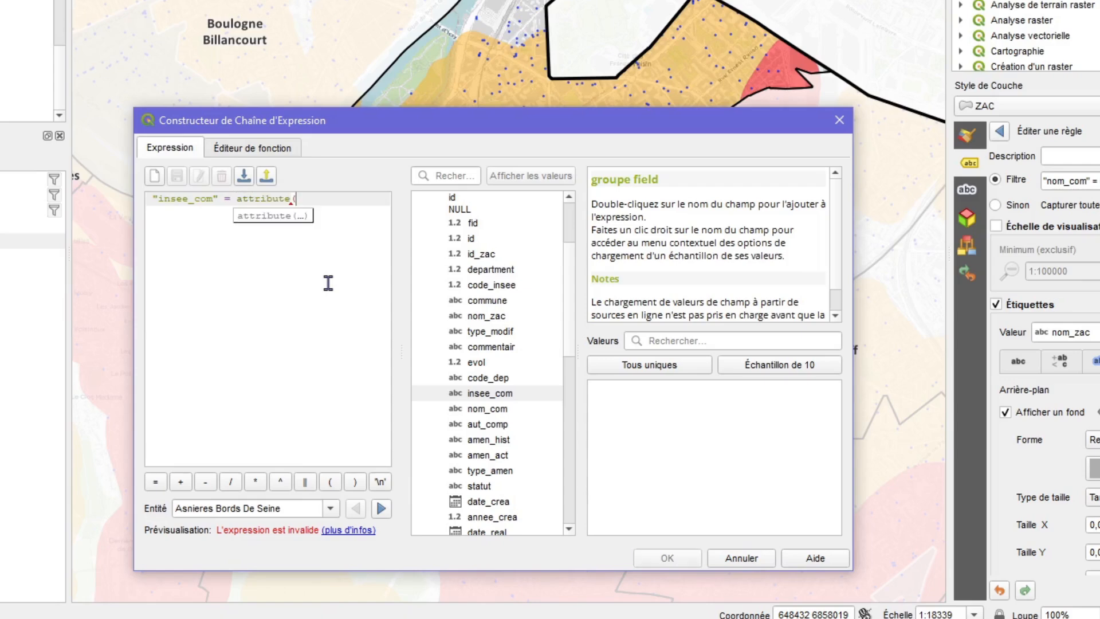
text(@atlas_feature, ')
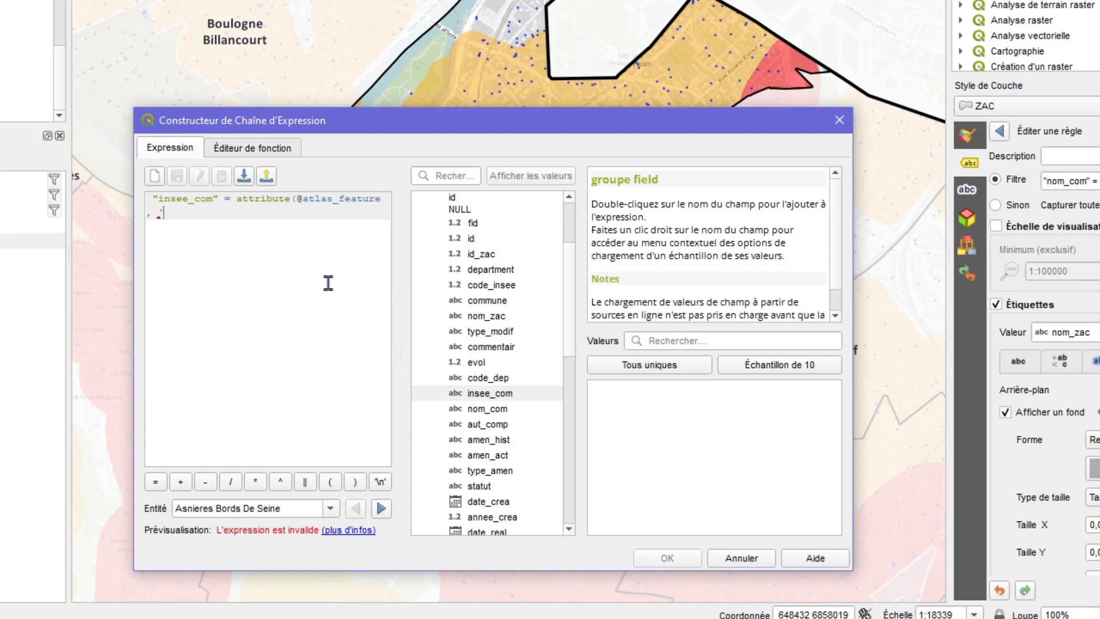
text(INS)
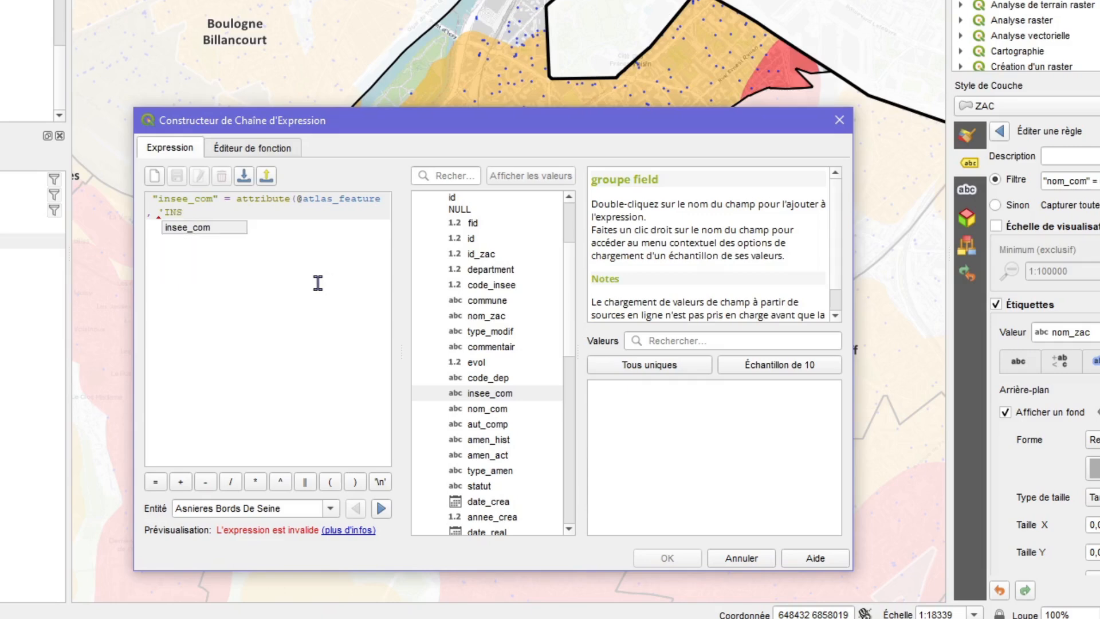
click(199, 228)
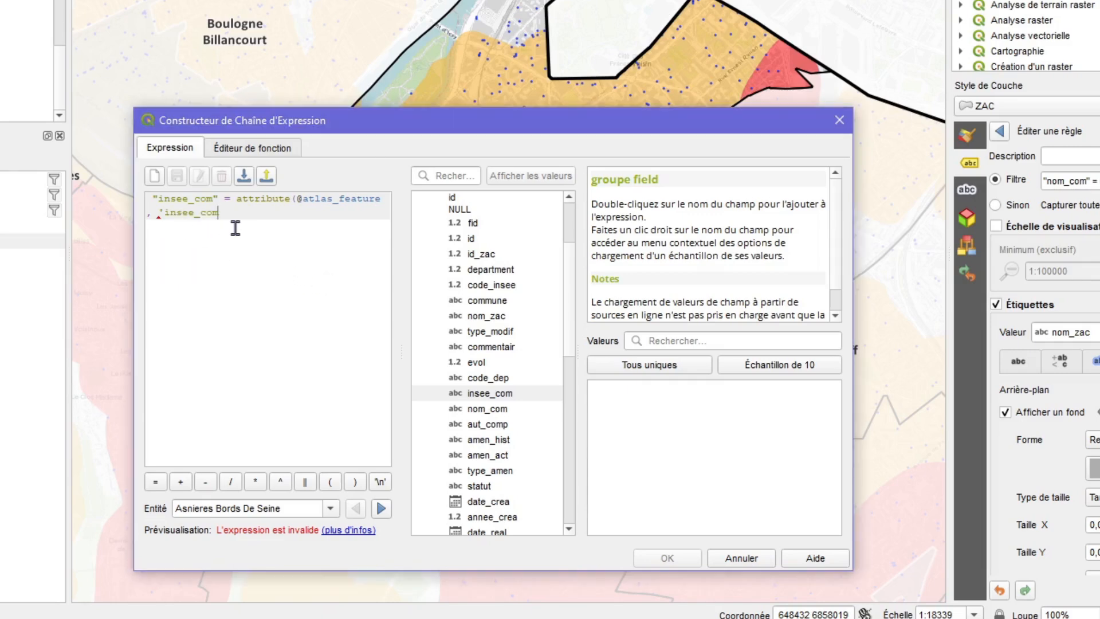
text('))
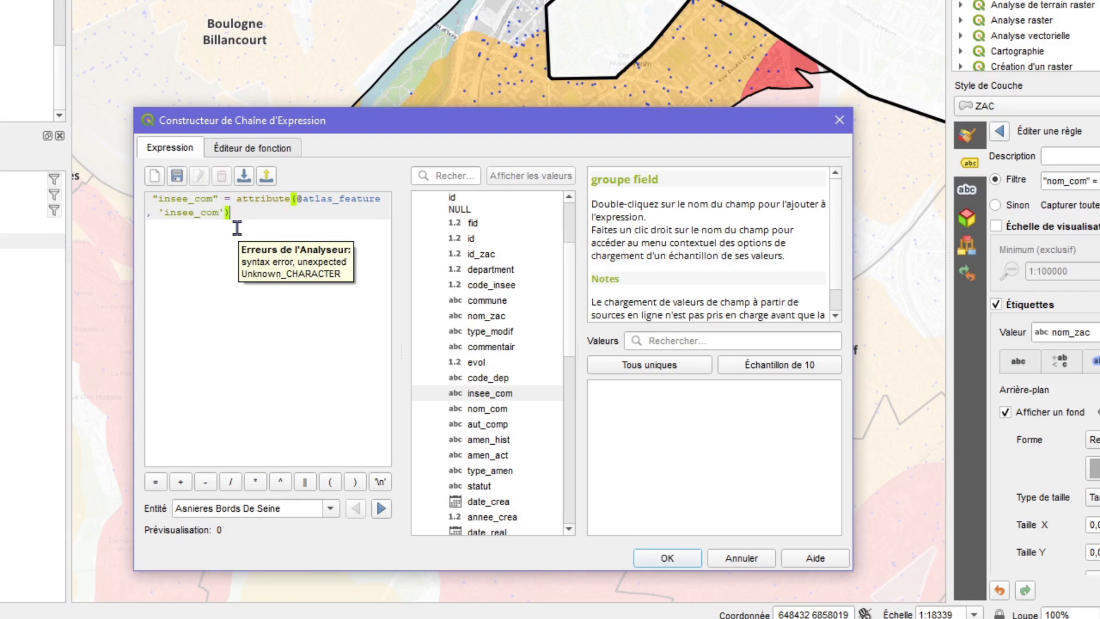
click(688, 557)
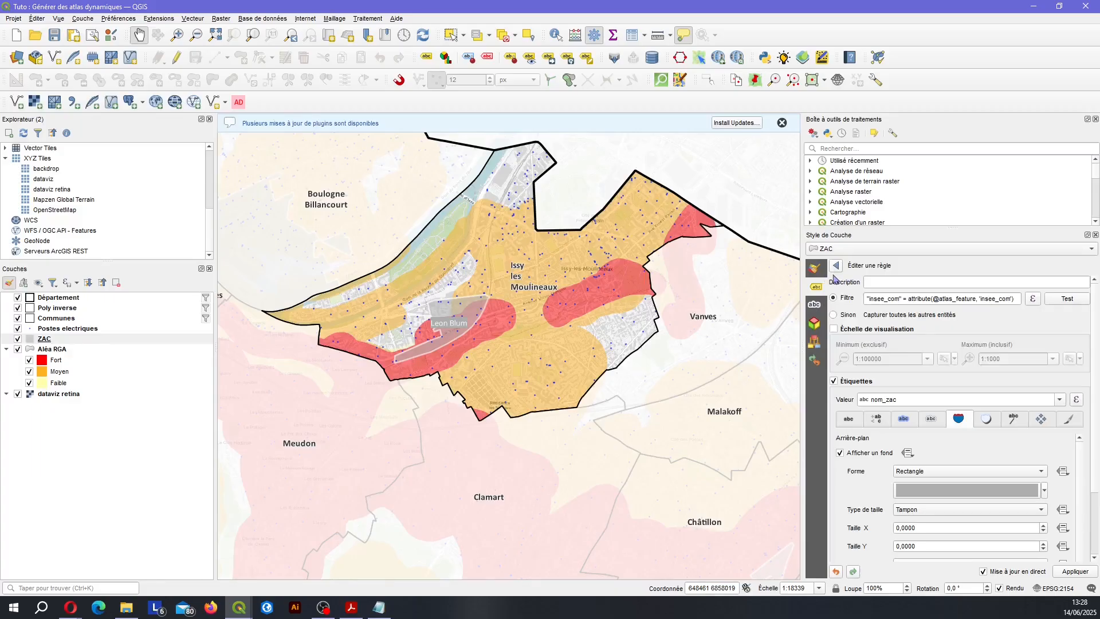
click(836, 265)
Check the ZAC labels around Issy-les-Moulineaux, then on the layout's Levallois-Perret and Malakoff atlas pages
scroll(601, 339, down, 1)
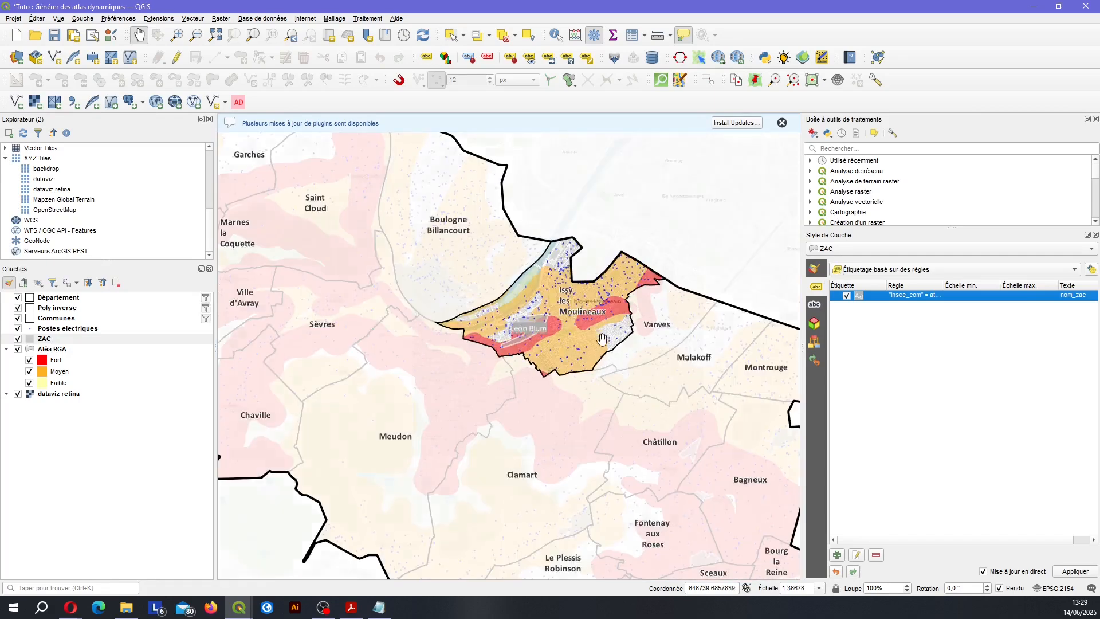
drag(602, 338, 573, 377)
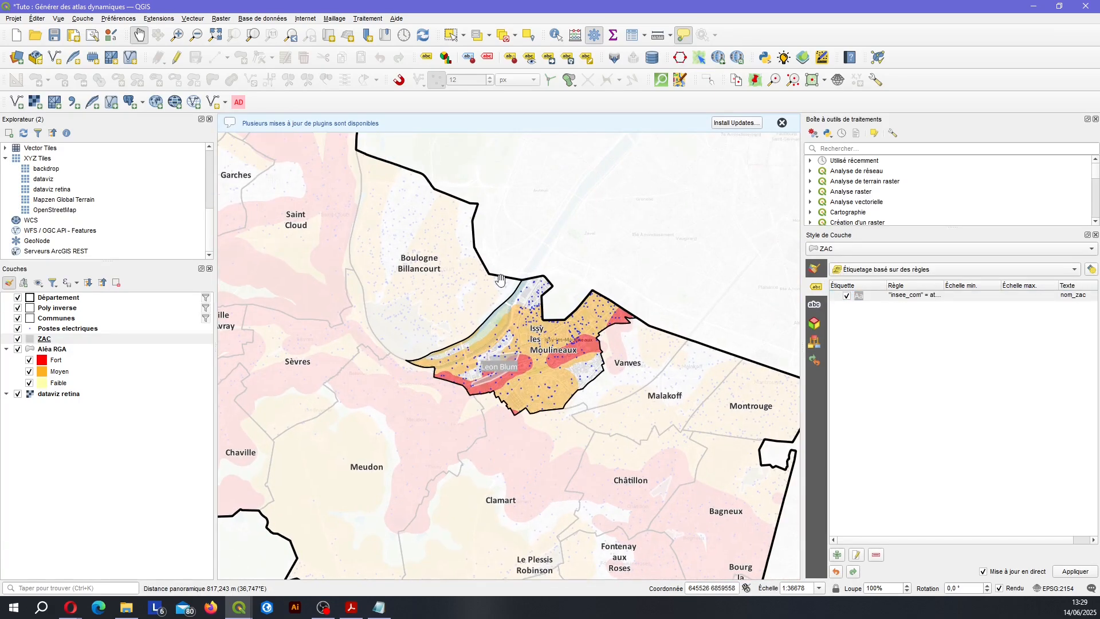
key(alt+Tab)
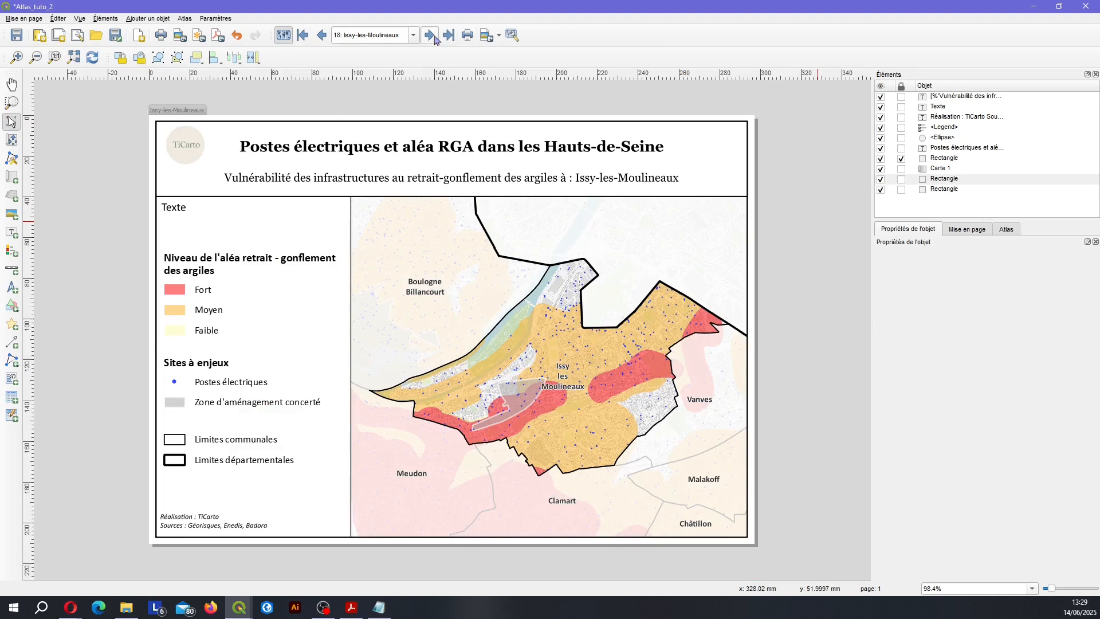
click(431, 37)
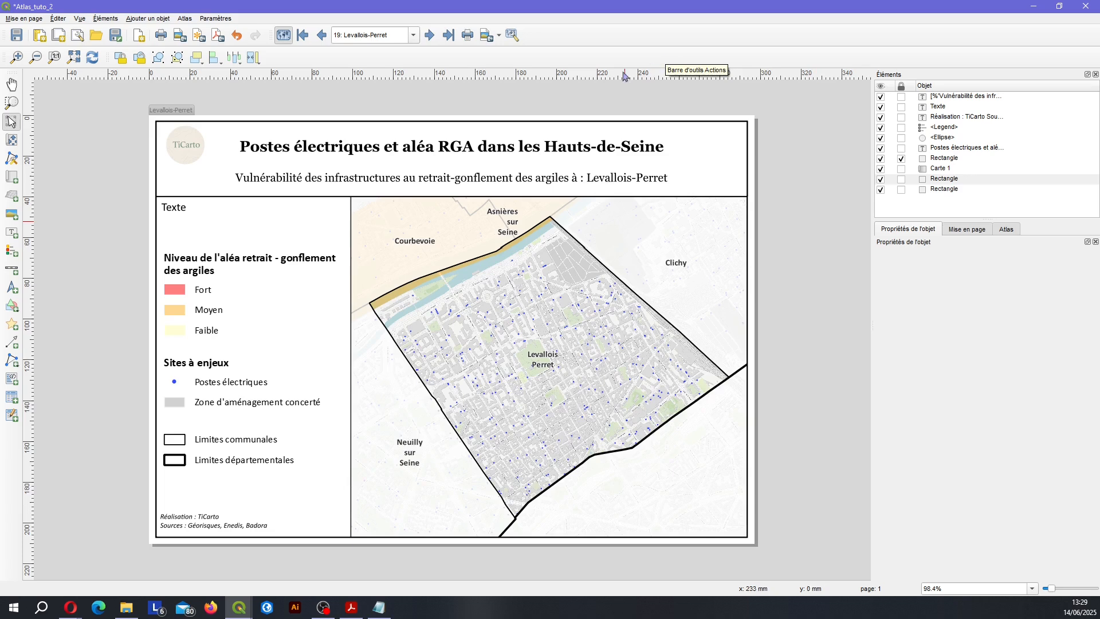
click(430, 36)
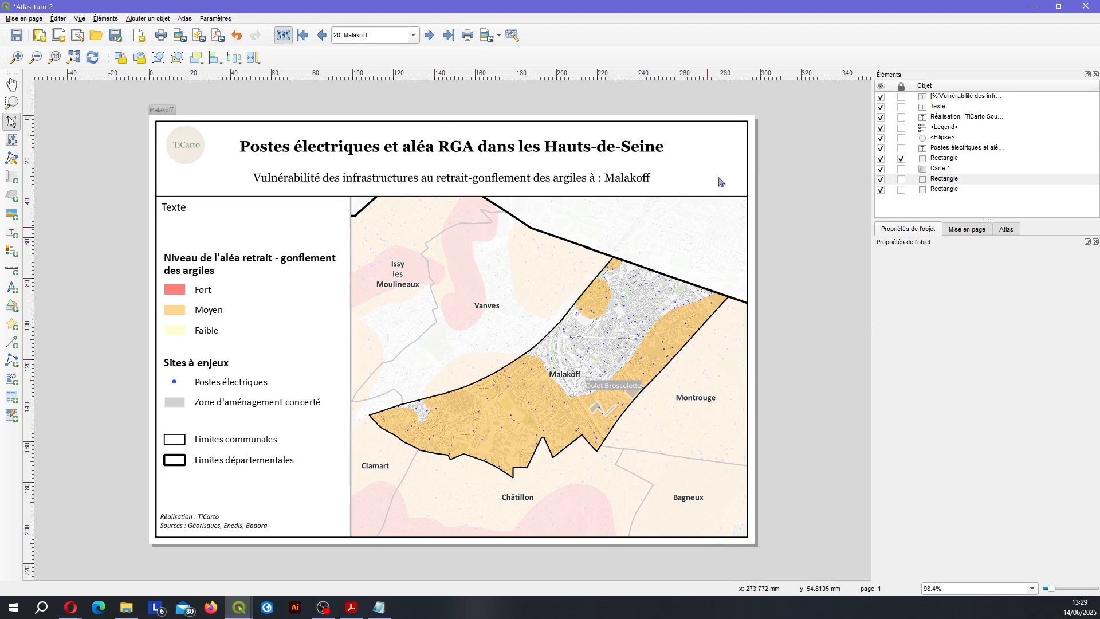
Inspect the ZAC label within Malakoff up close on the main map and save the project
click(1035, 7)
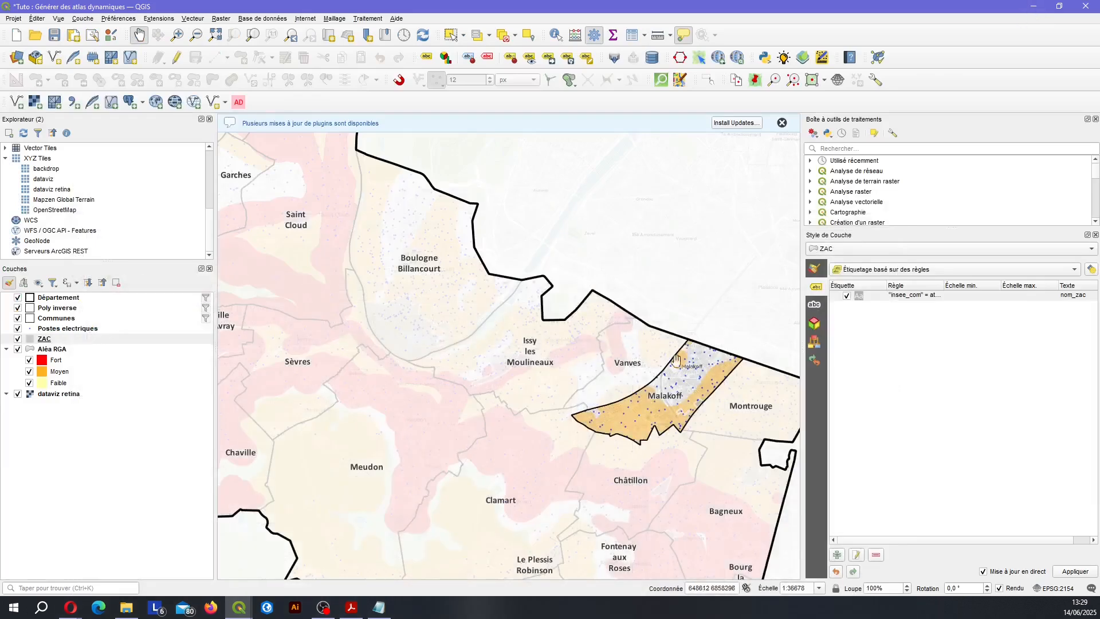
scroll(706, 394, up, 3)
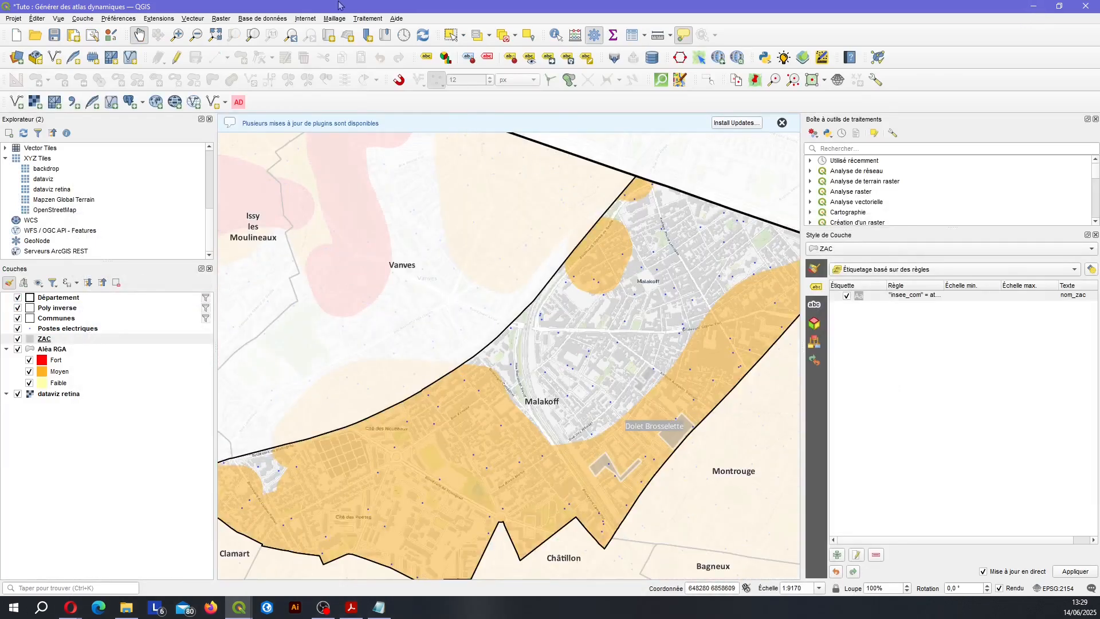
key(ctrl+s)
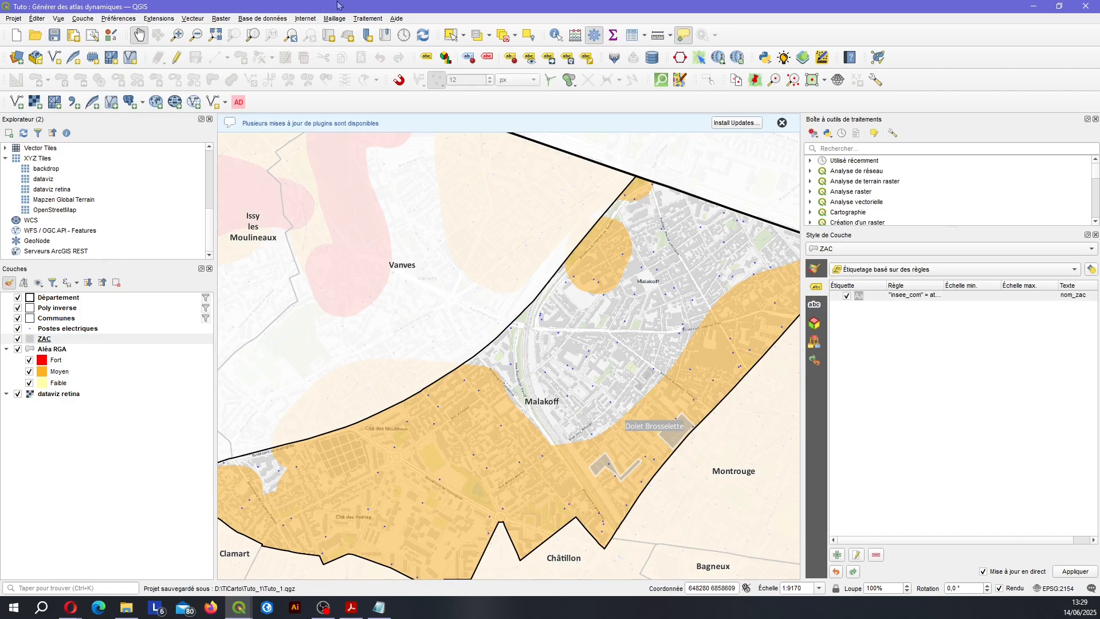
In the print layout, clear the placeholder text of the label above the legend and open its expression builder
click(1034, 6)
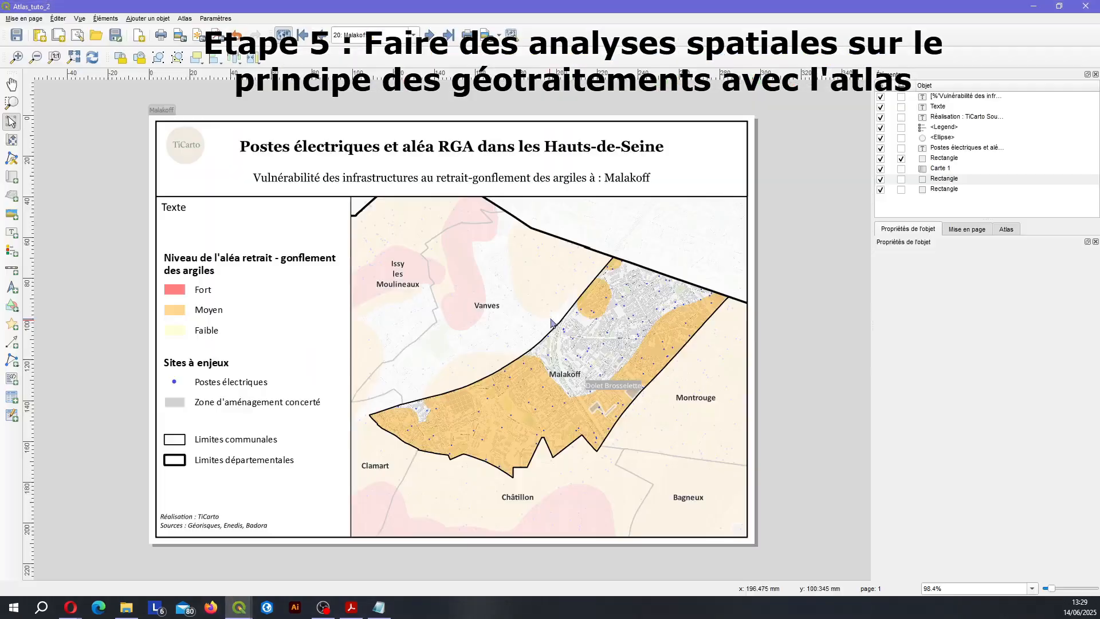
click(210, 210)
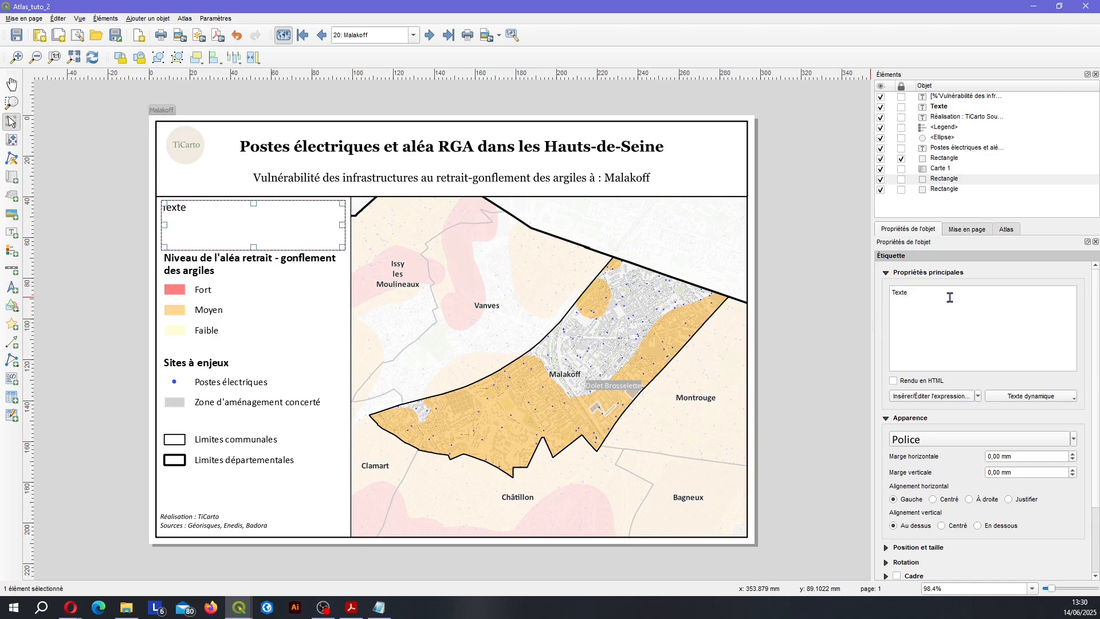
double_click(892, 298)
key(BackSpace)
click(927, 396)
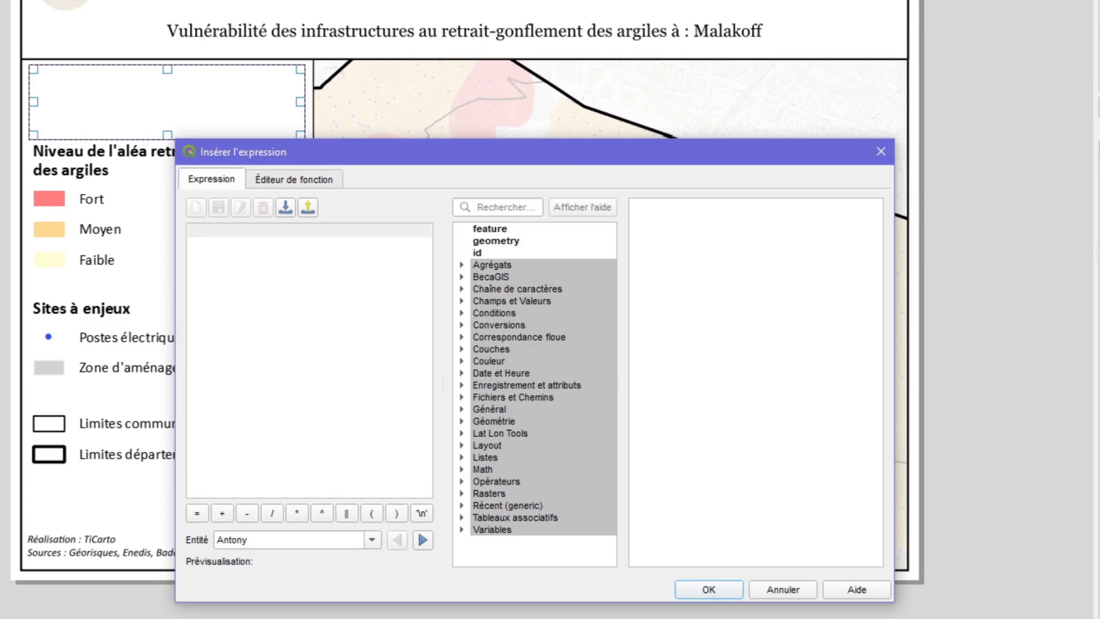
key(alt+Tab)
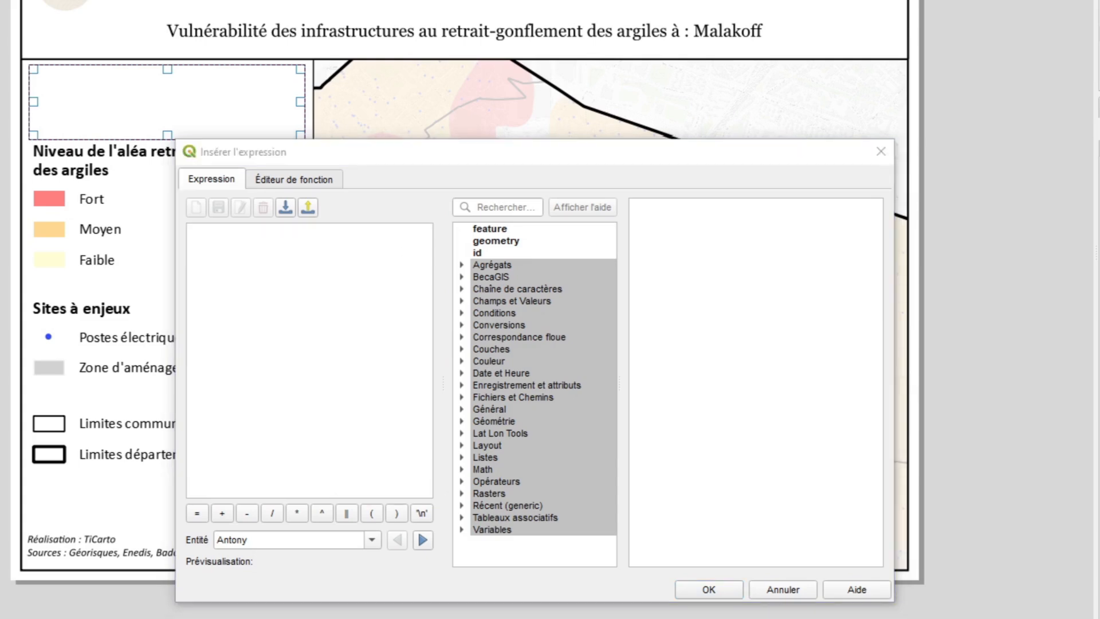
key(alt+Tab)
Start the label expression with the text 'Exposition des ' followed by the concatenation operator ||
text('E)
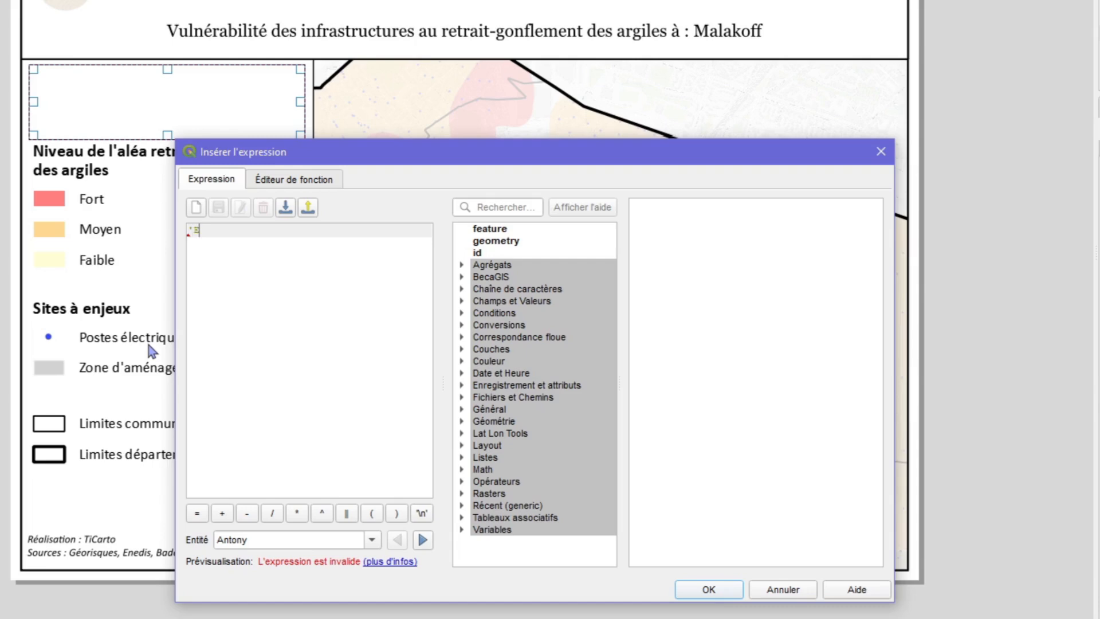
text(xposition des ')
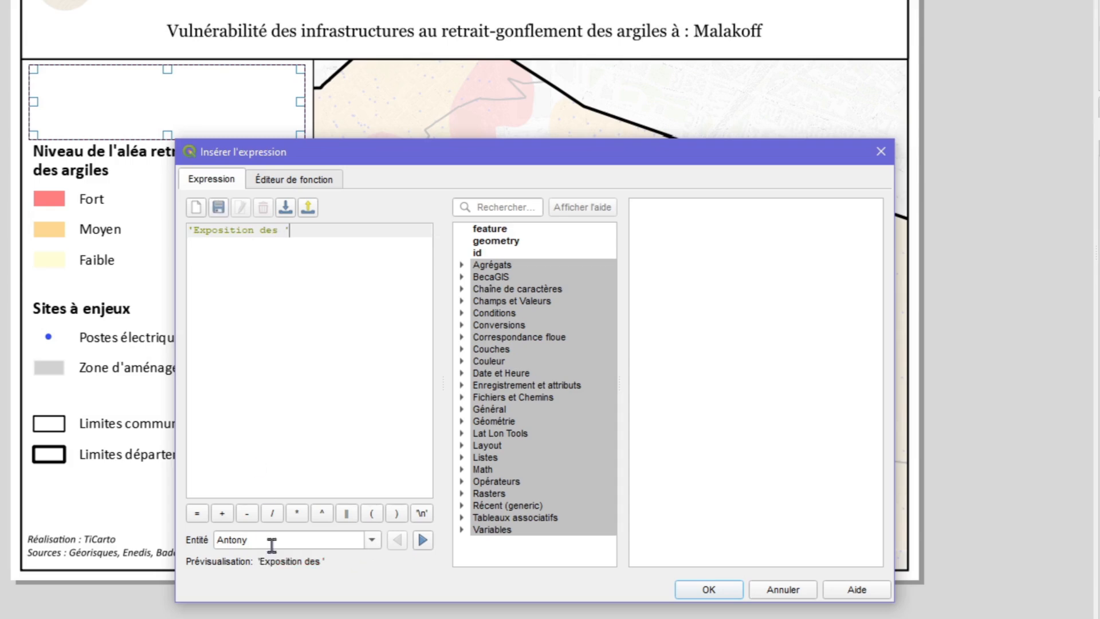
click(346, 513)
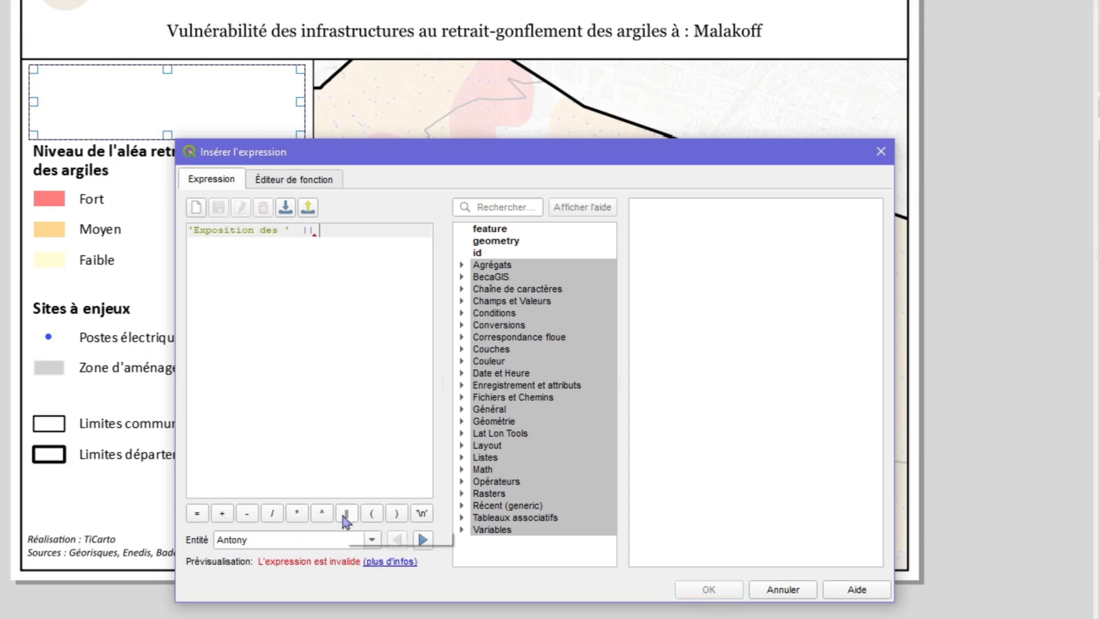
text(')
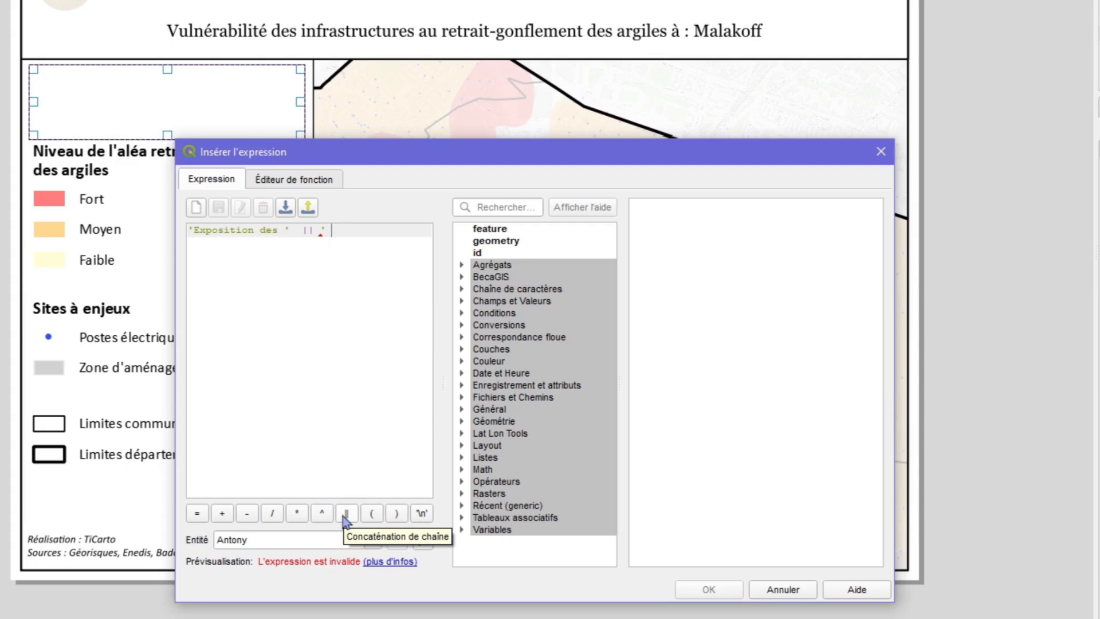
key(BackSpace)
key(Return)
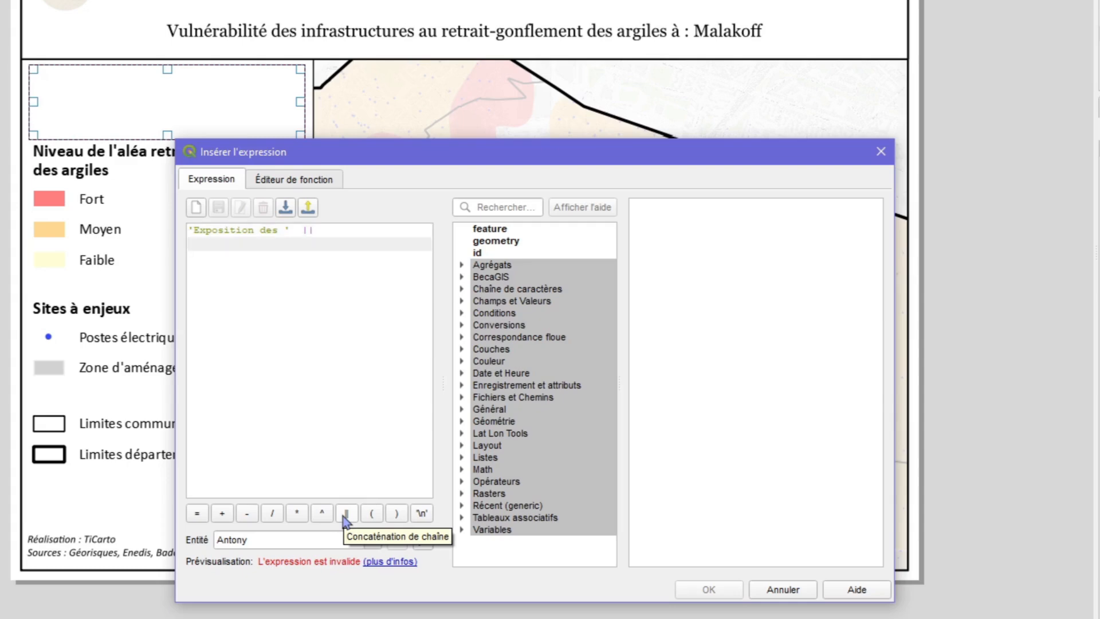
Add an aggregate() function to the expression, with its layer argument set to 'Postes electriques'
text(ag)
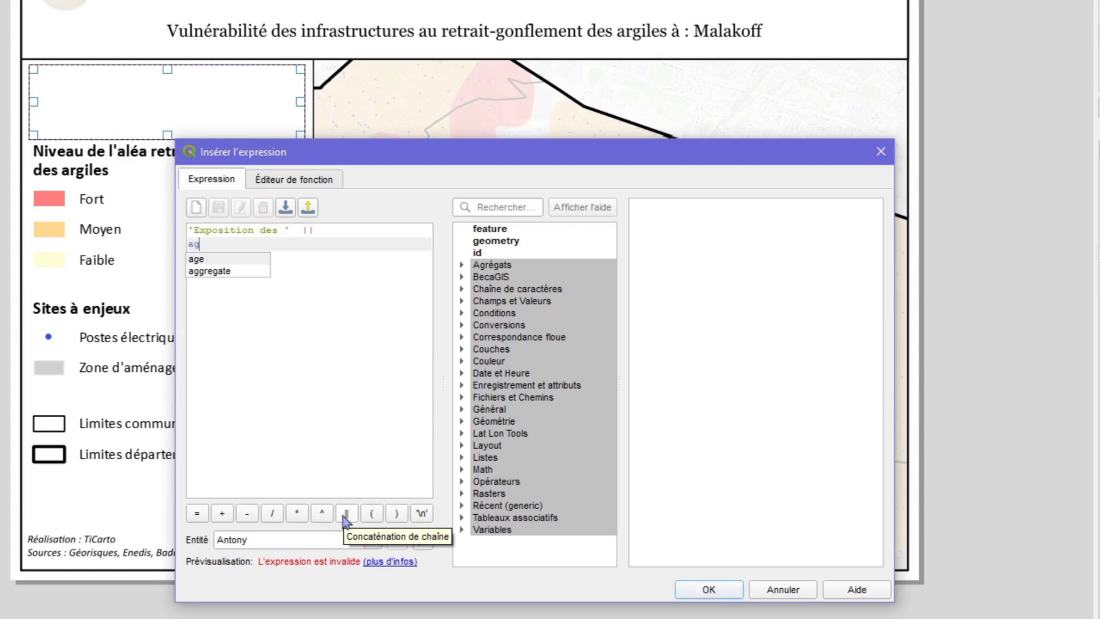
text(gregate()
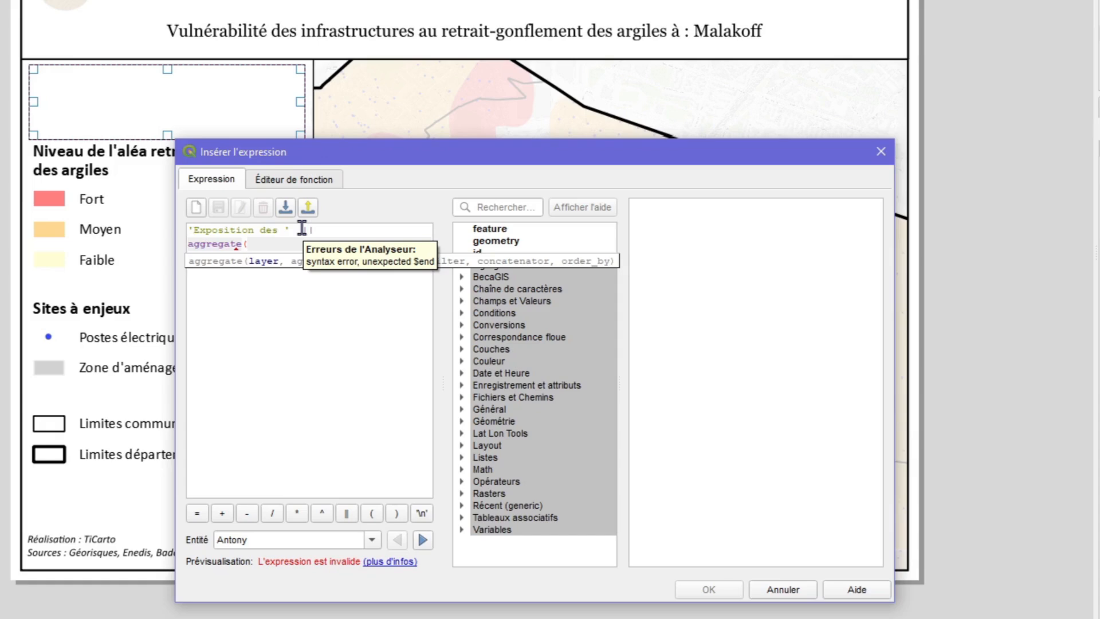
key(Return)
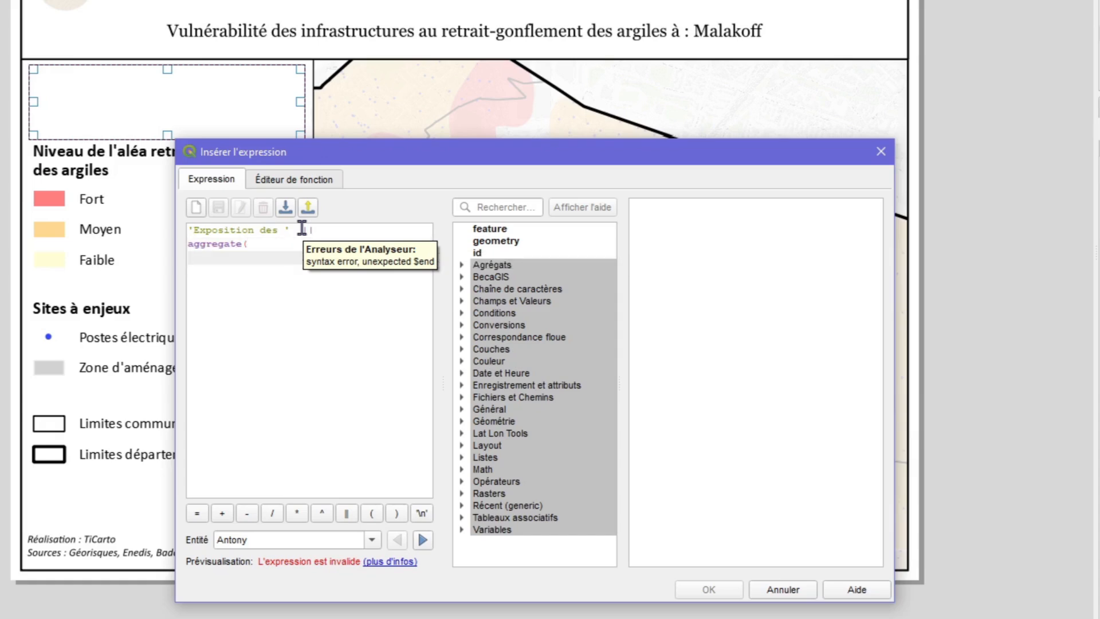
text(layer )
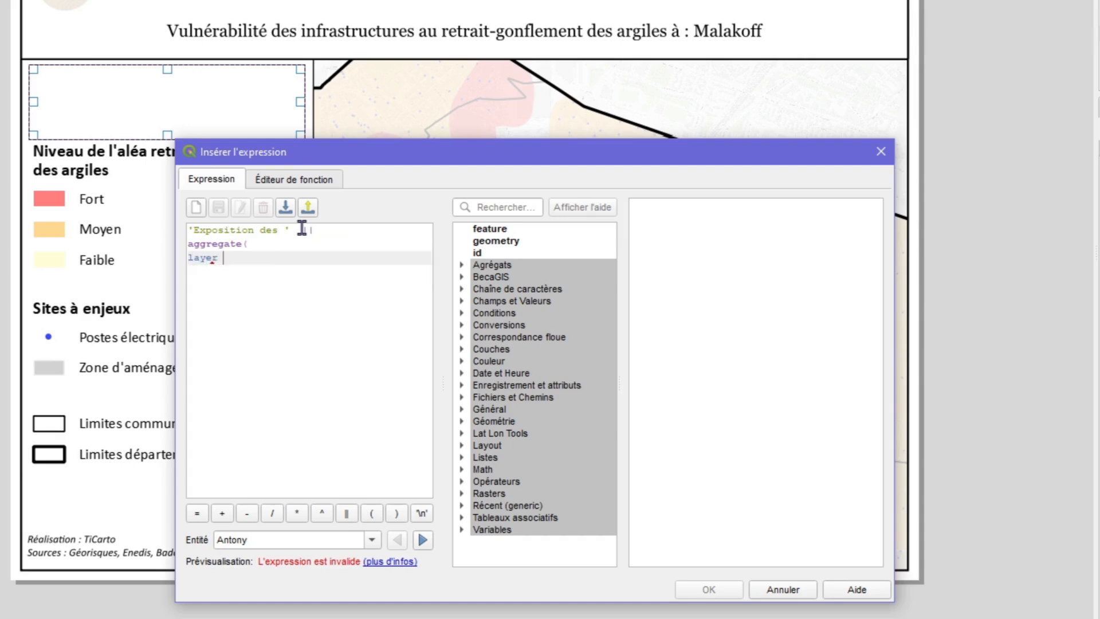
text(:= 'Postes electriques',)
key(Return)
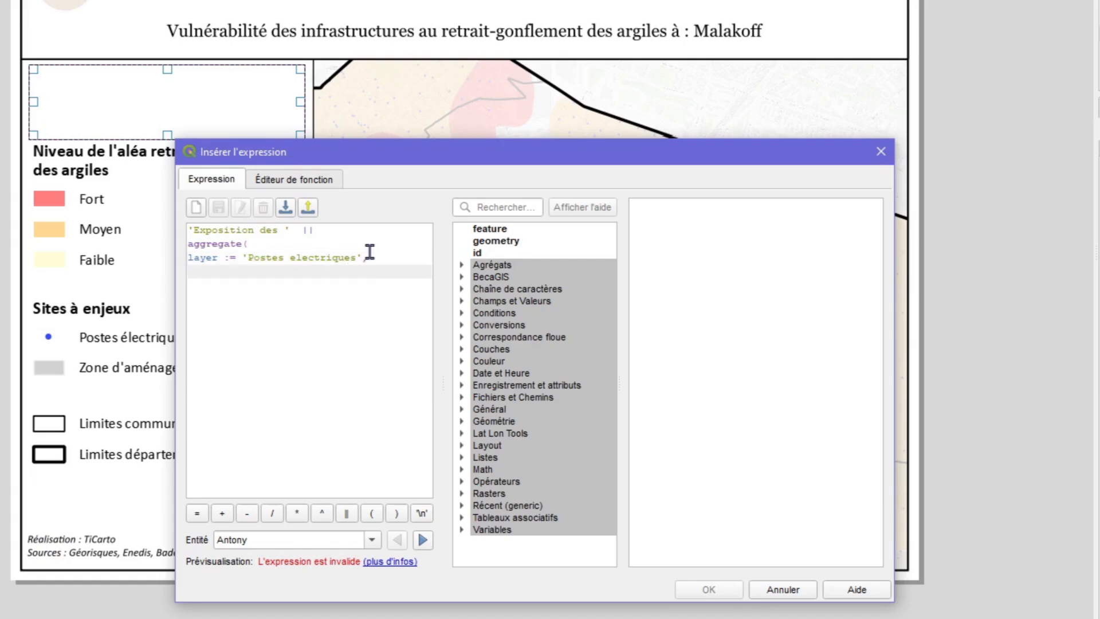
Set the aggregate type to 'count' and the aggregated expression to the field "x"
text(aggregate)
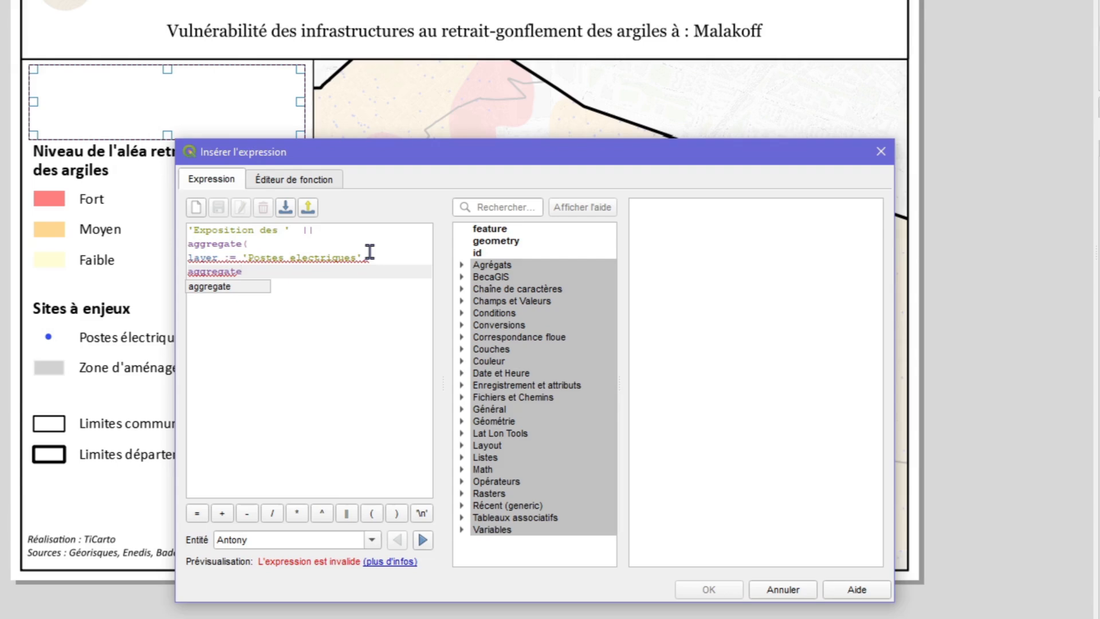
text( := )
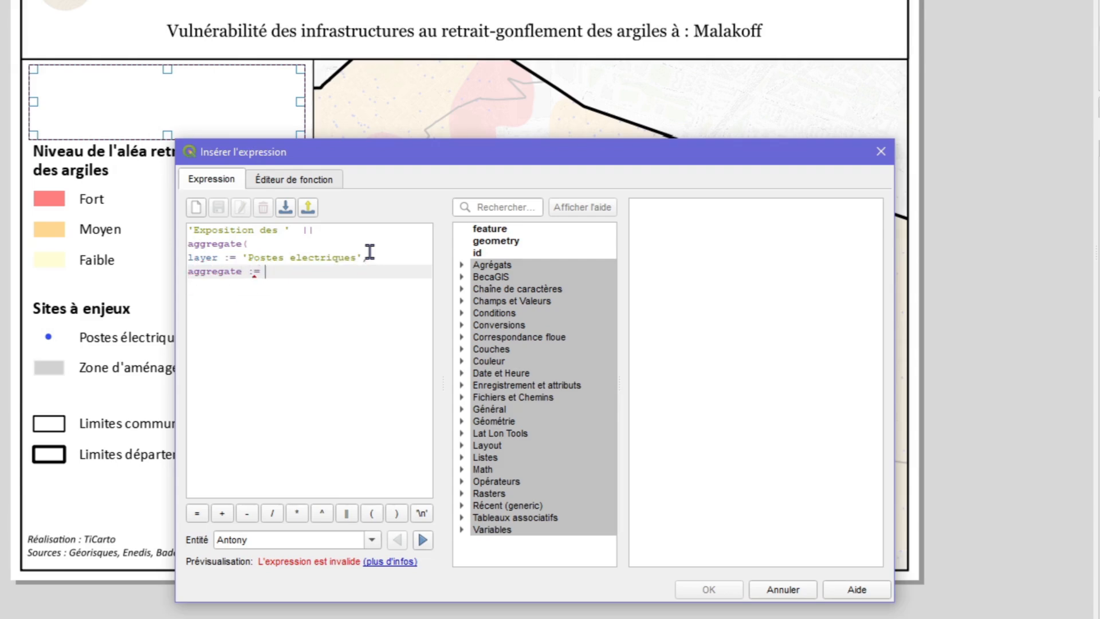
text('count',)
key(Return)
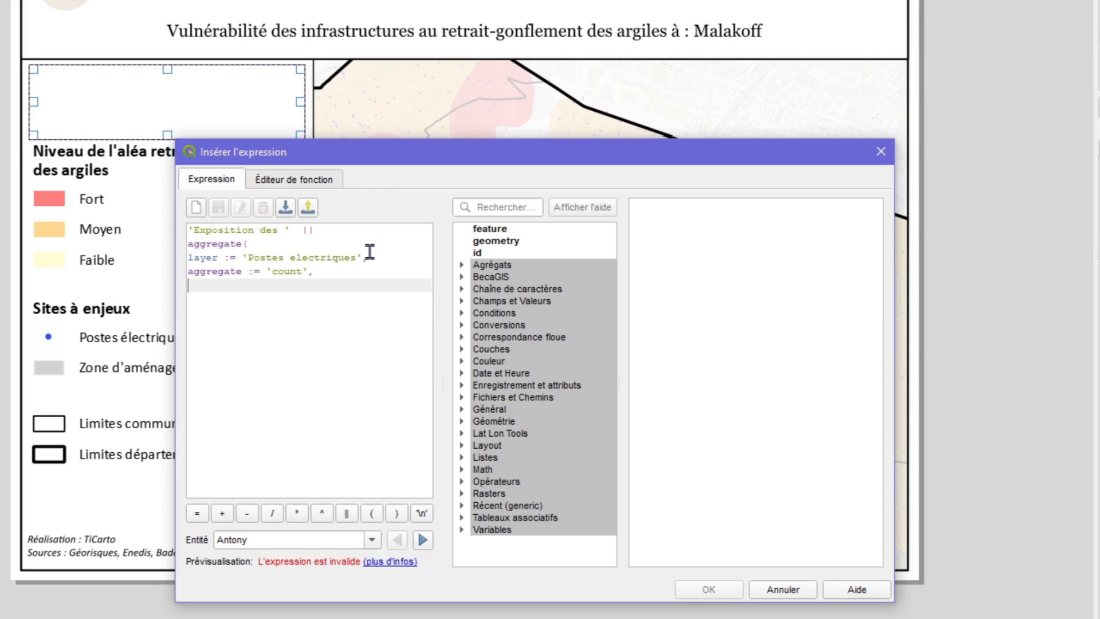
text(expression )
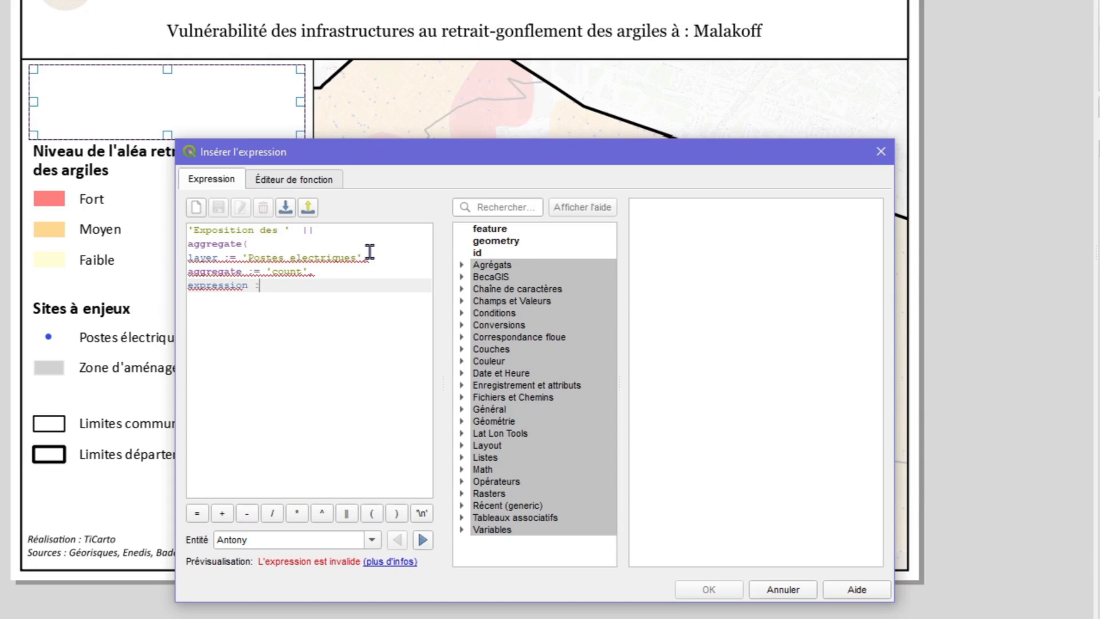
text(:= ")
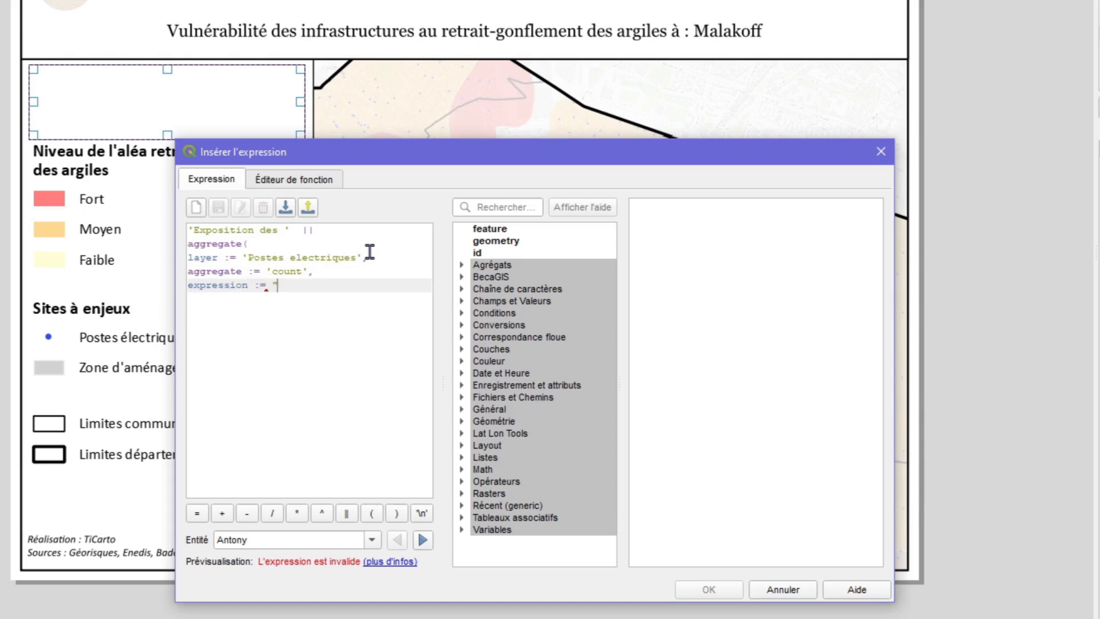
text(x",)
key(Return)
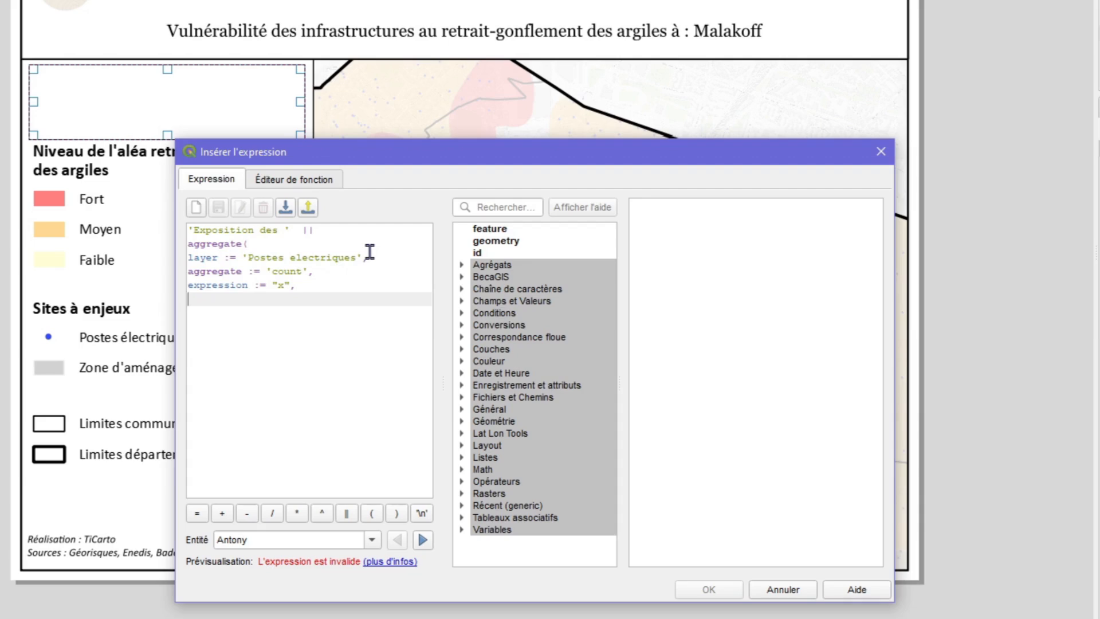
click(292, 283)
text(, )
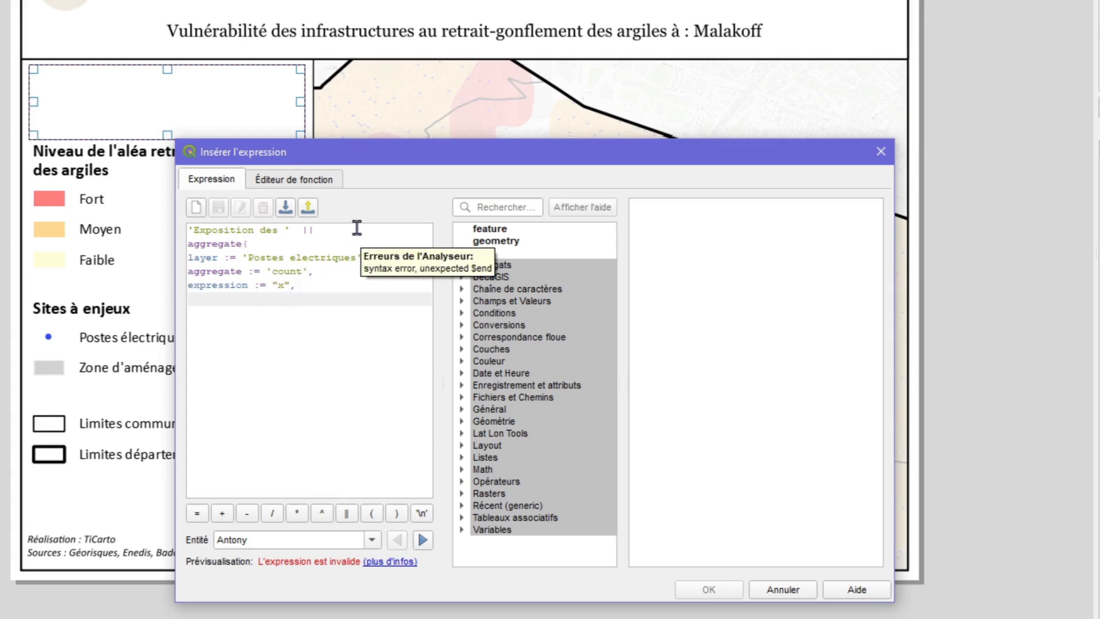
text(filter :)
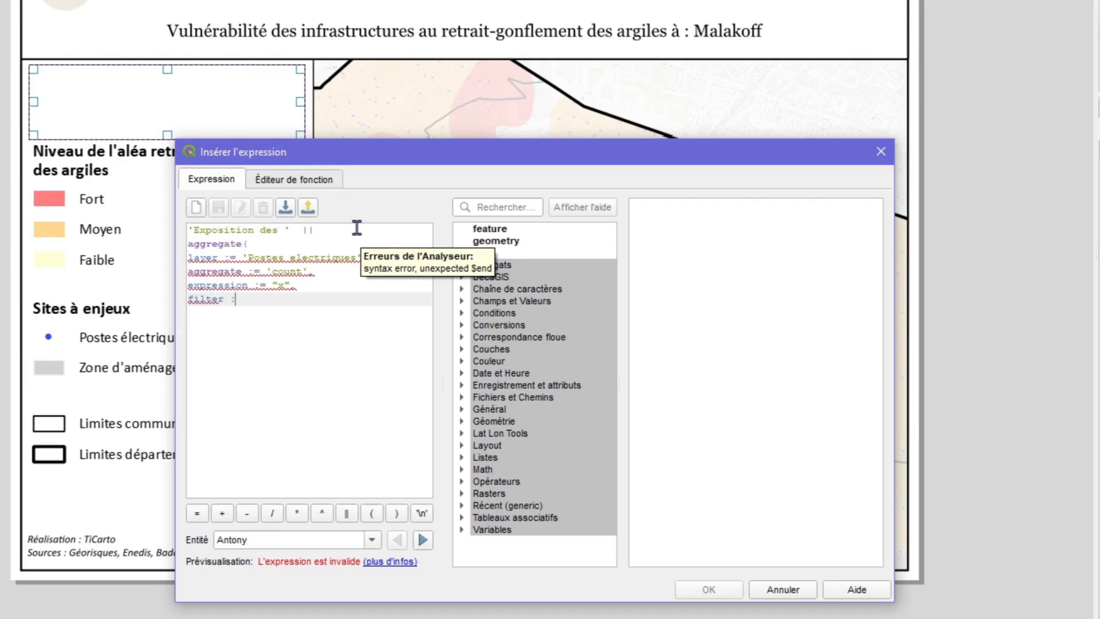
text(= intersects)
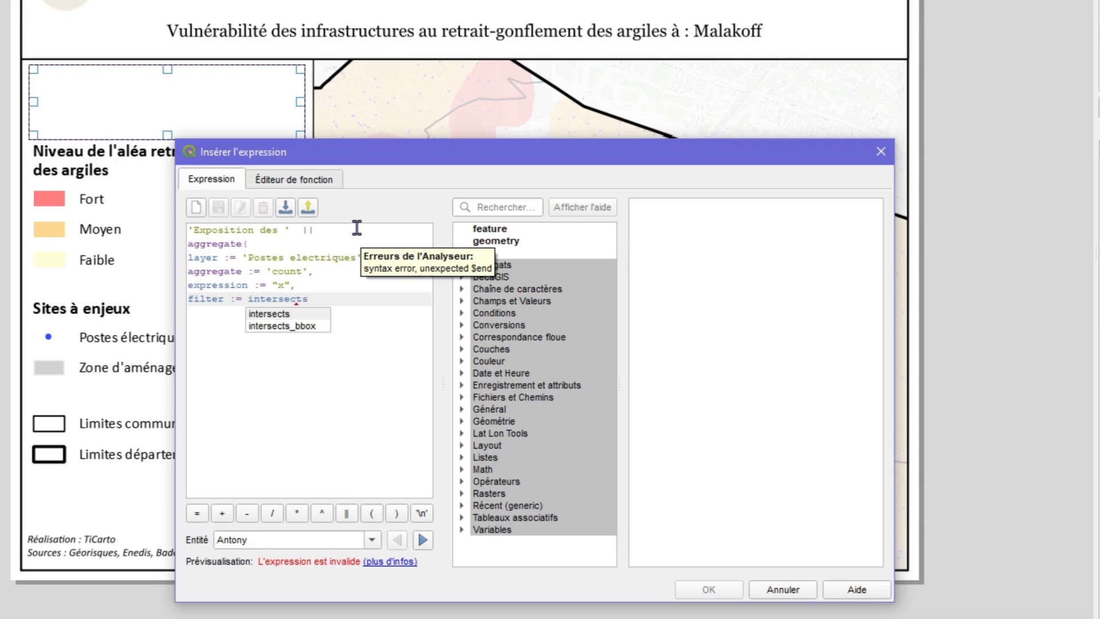
text((@atlas)
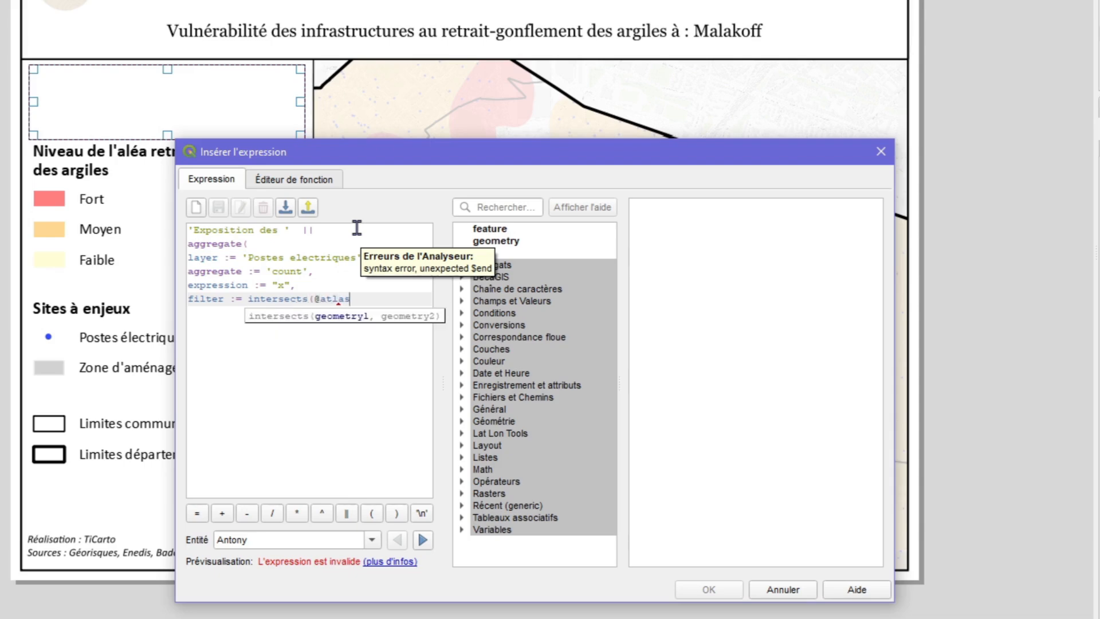
text(_geom)
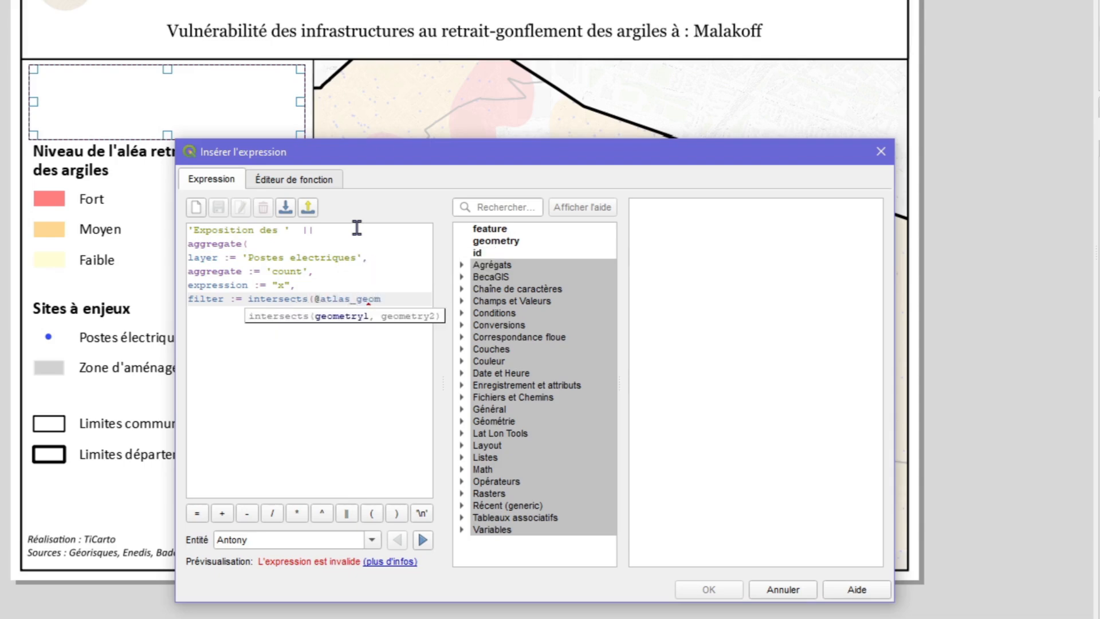
text(etry, )
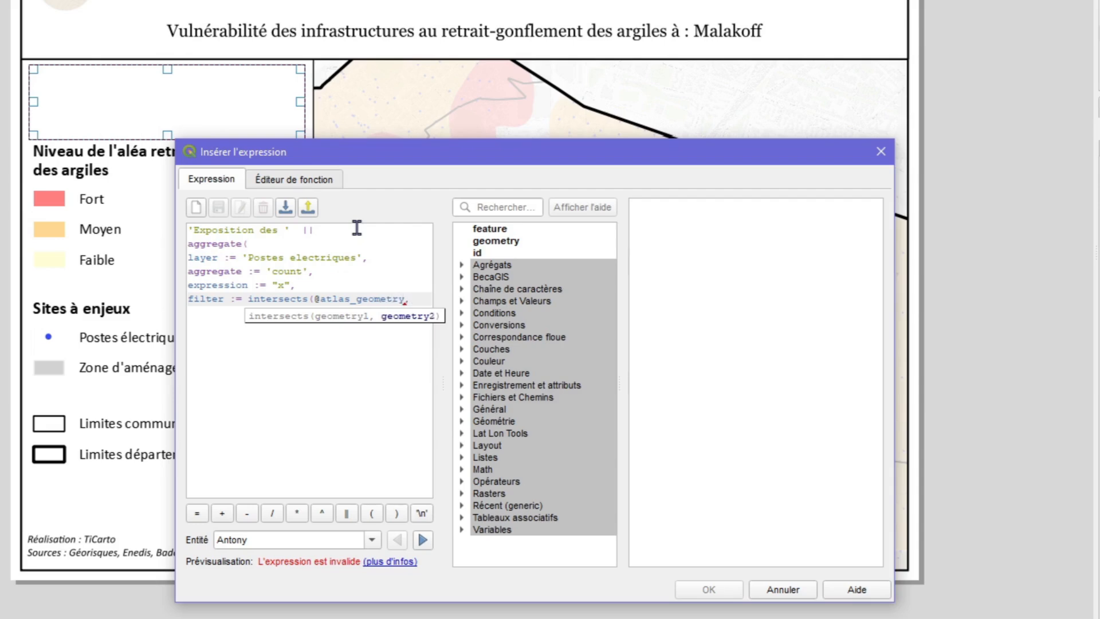
text($geom)
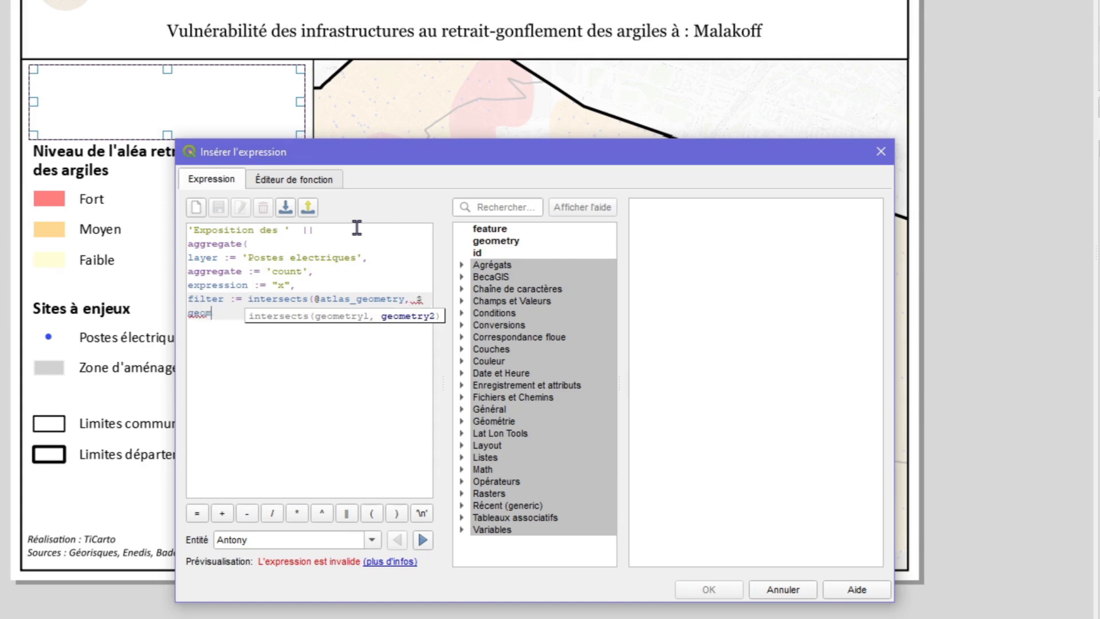
text(etry))
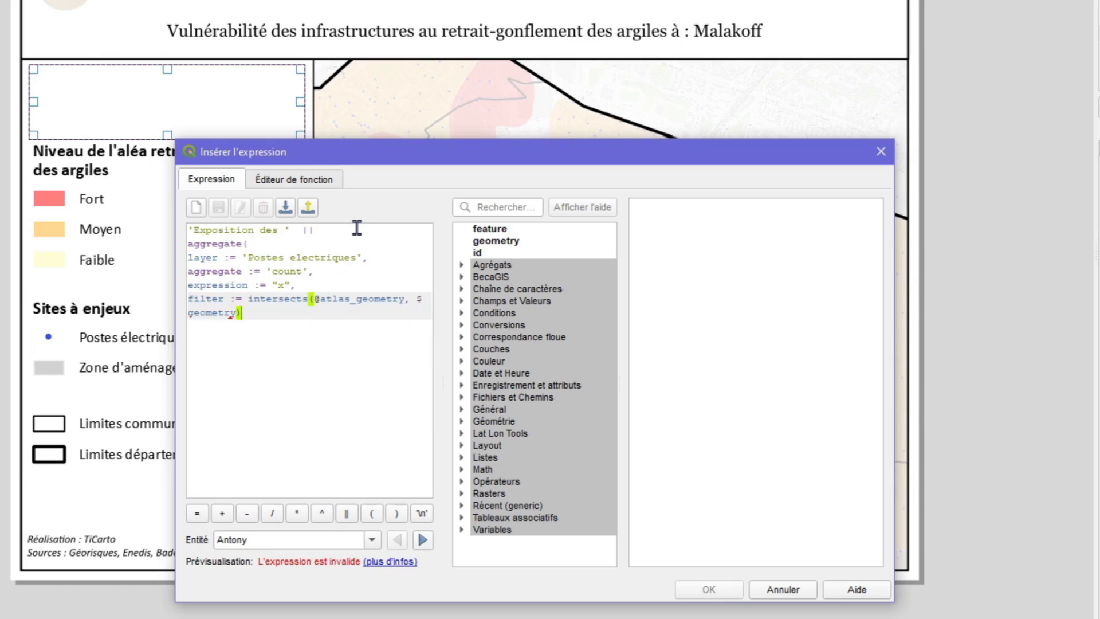
text())
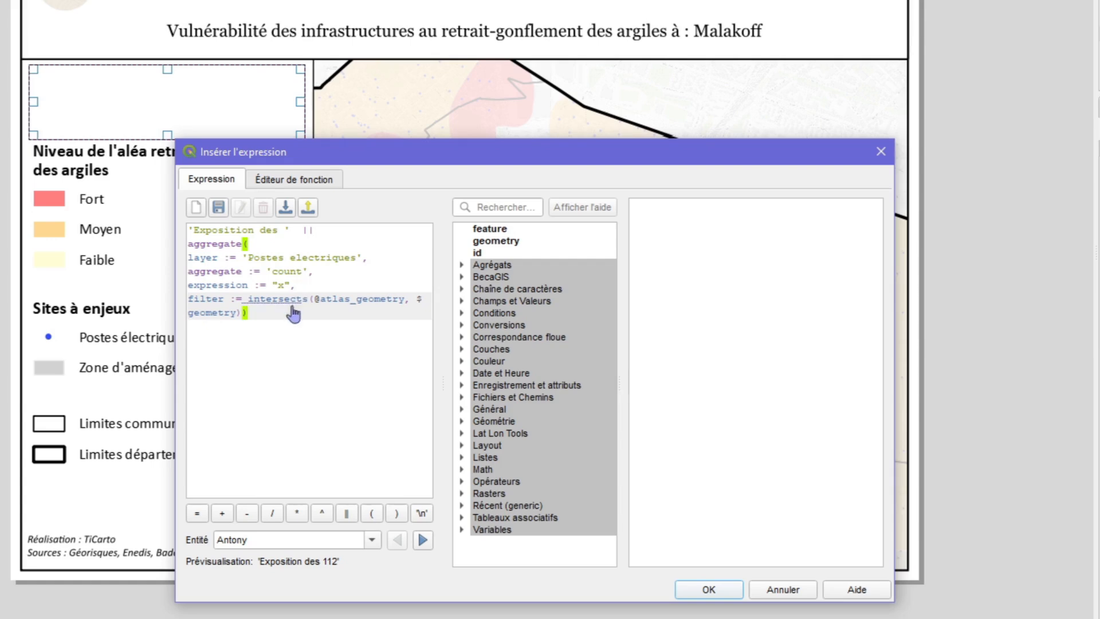
On a new line after the aggregate, concatenate the text ' postes électriques présents dans la commune de : ' with ||
key(Return)
key(Return)
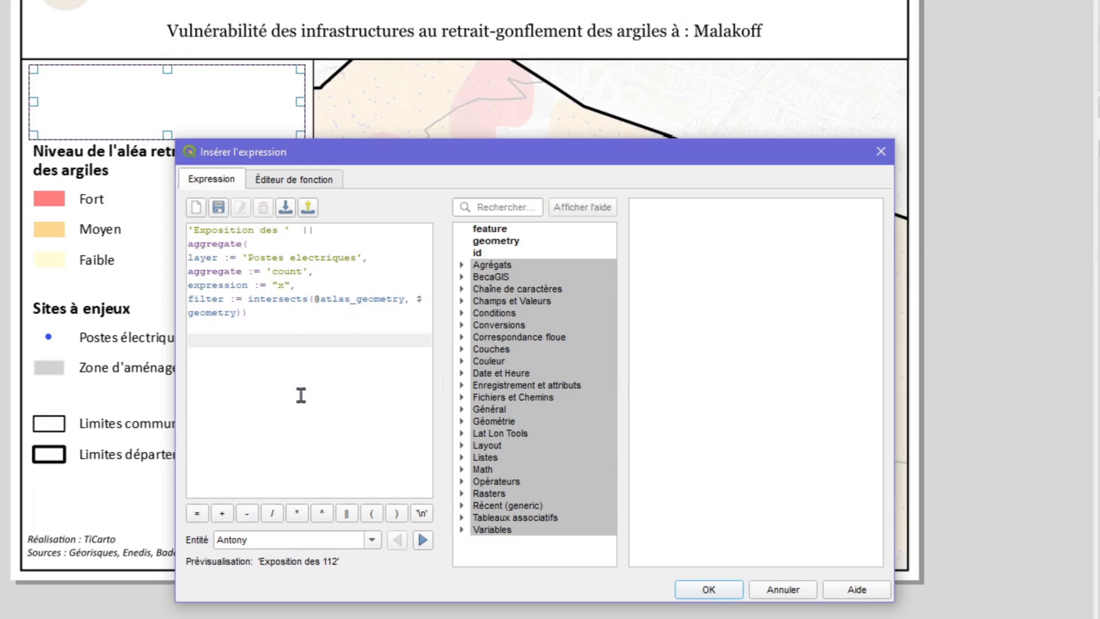
click(275, 325)
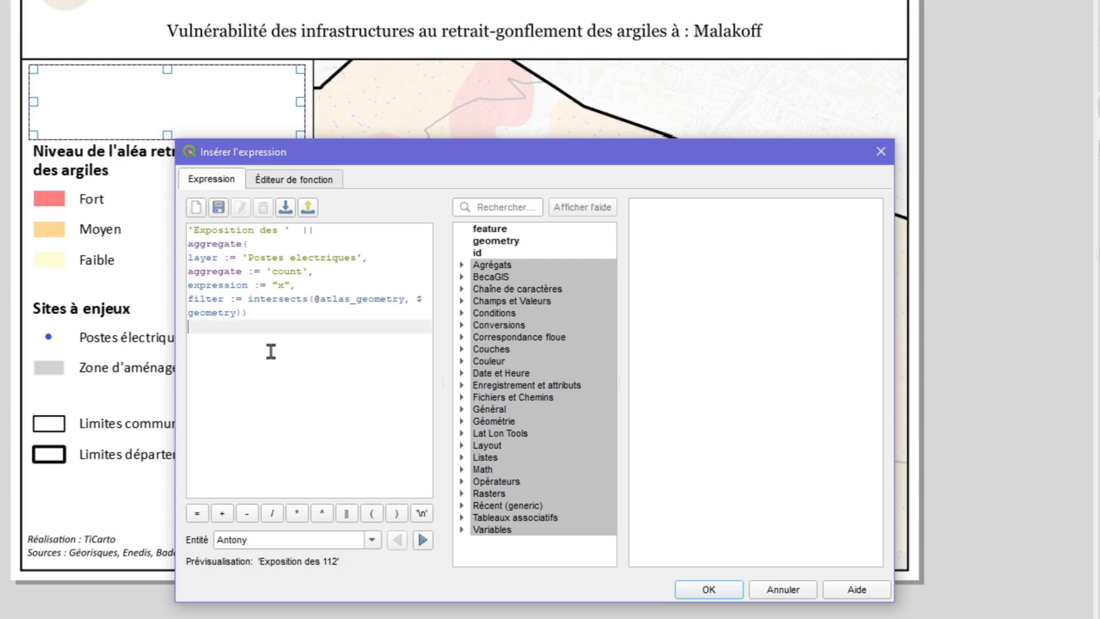
click(346, 514)
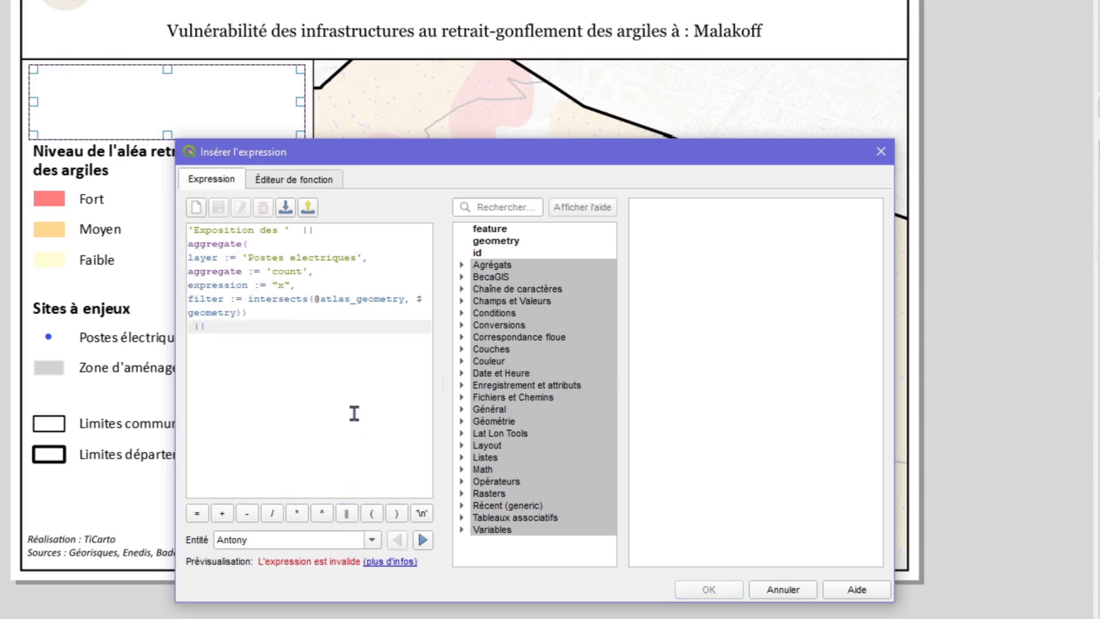
text(')
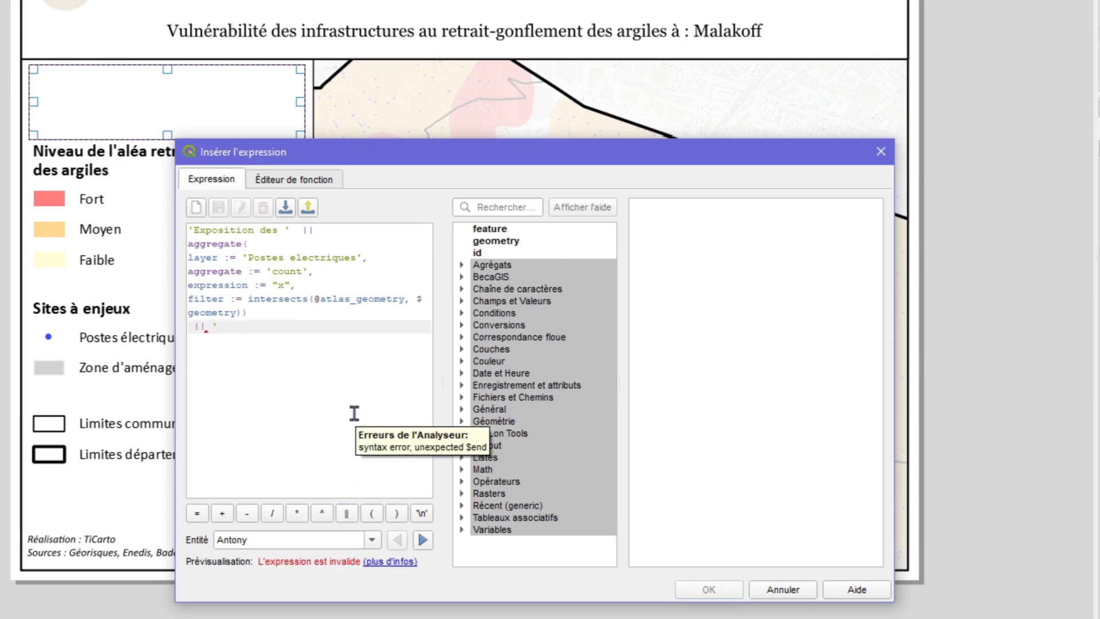
text( postes électriques présents dans )
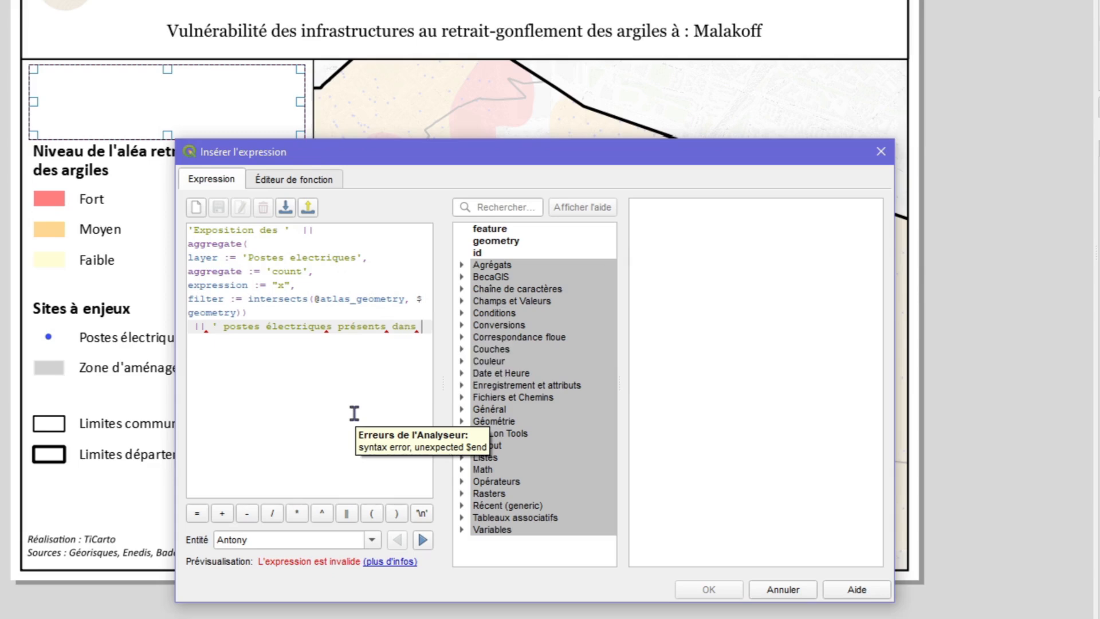
text(la commune de )
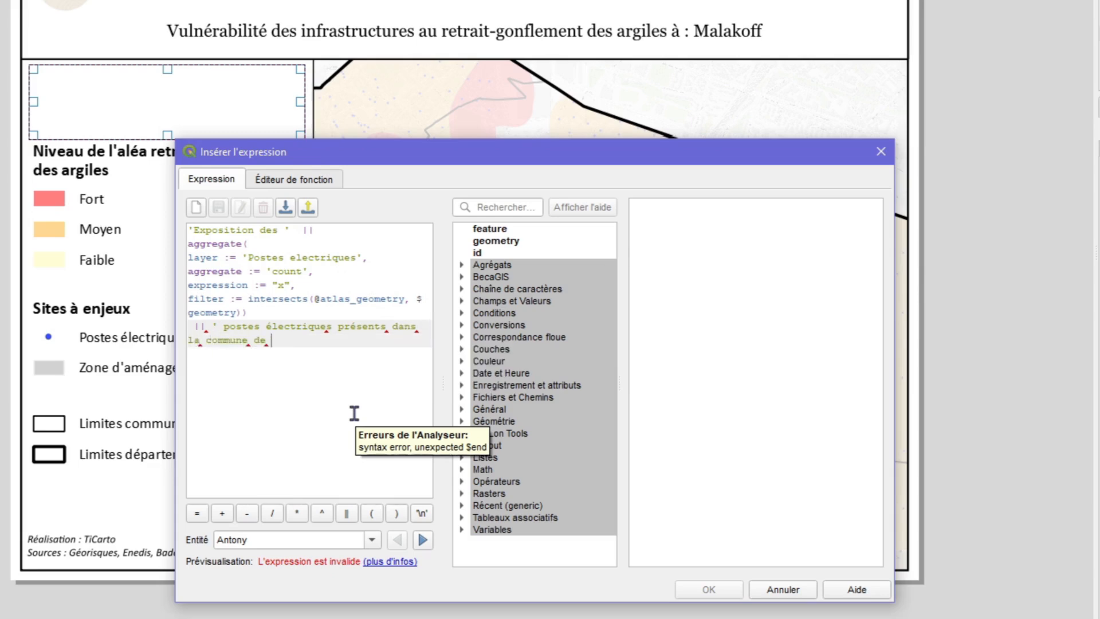
text(:)
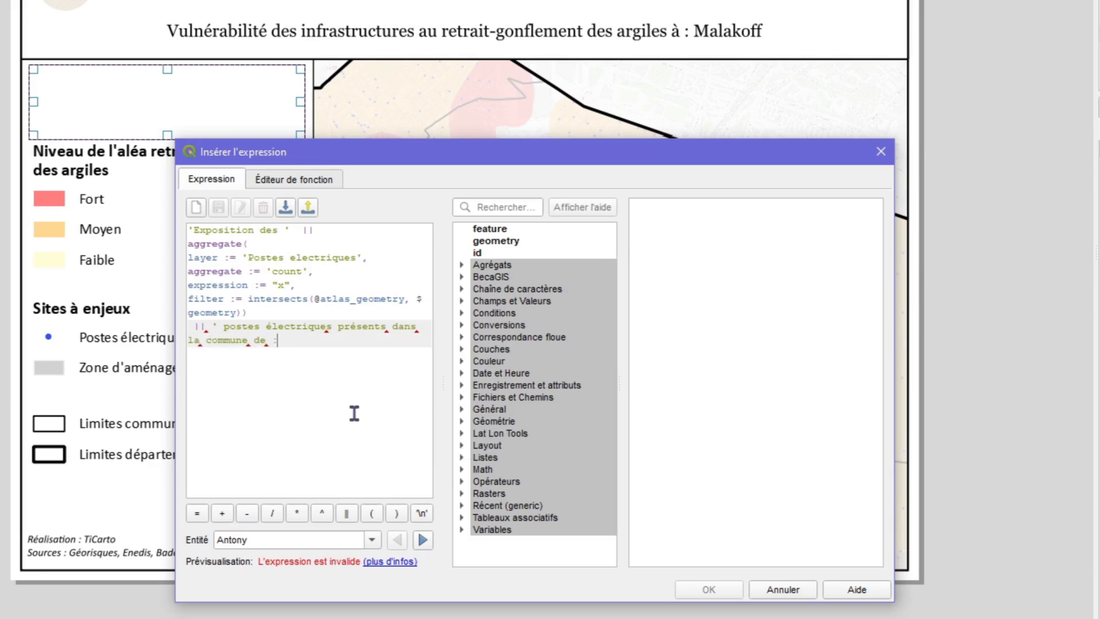
text( ')
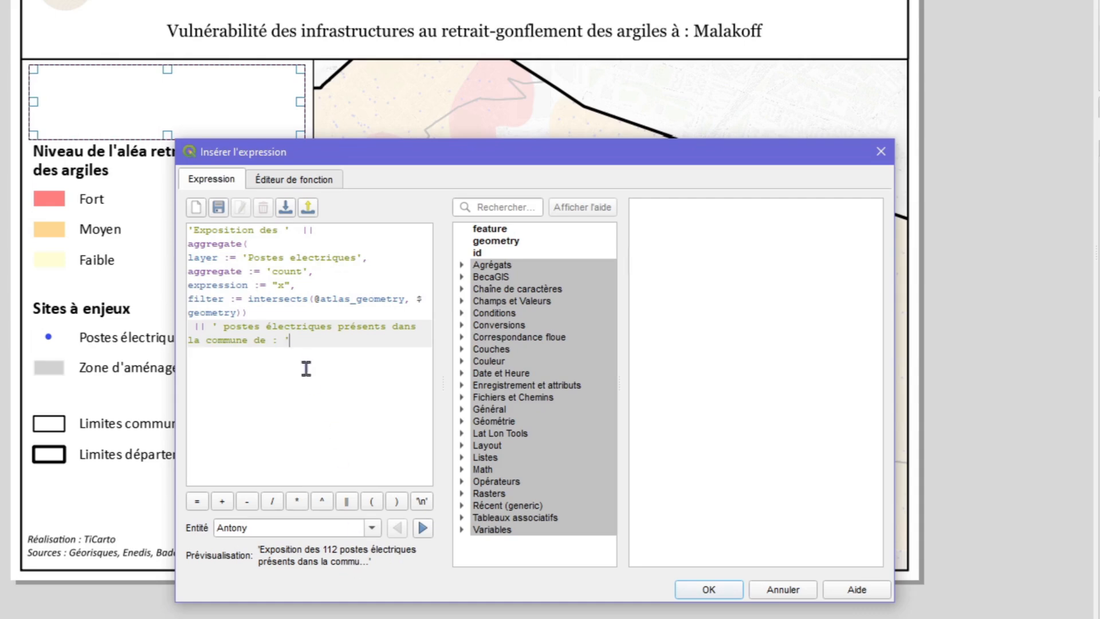
click(346, 502)
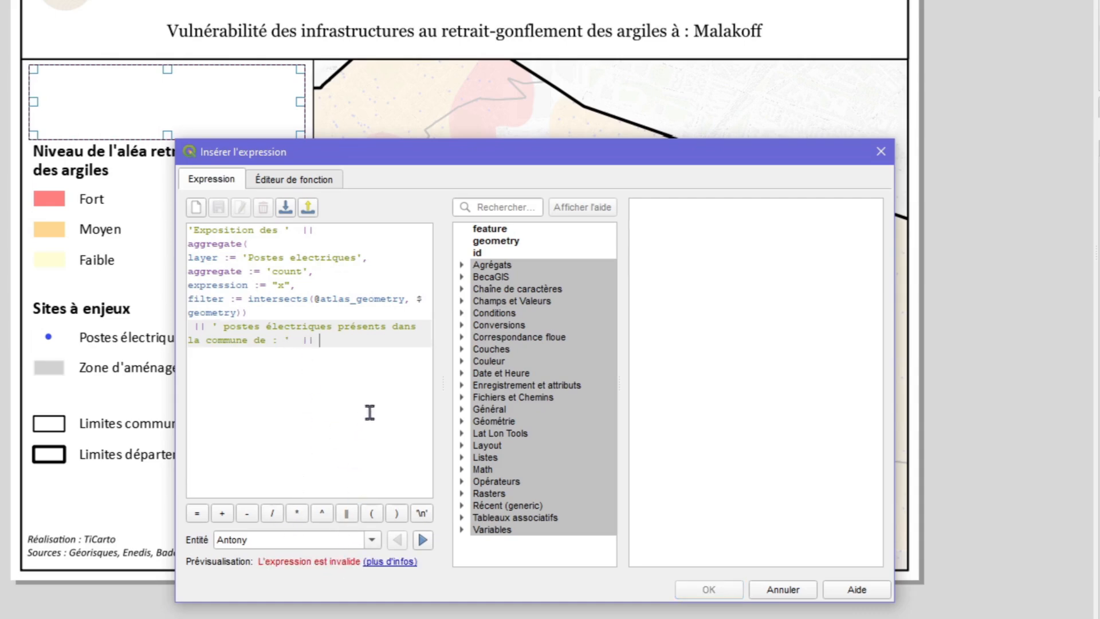
text(@)
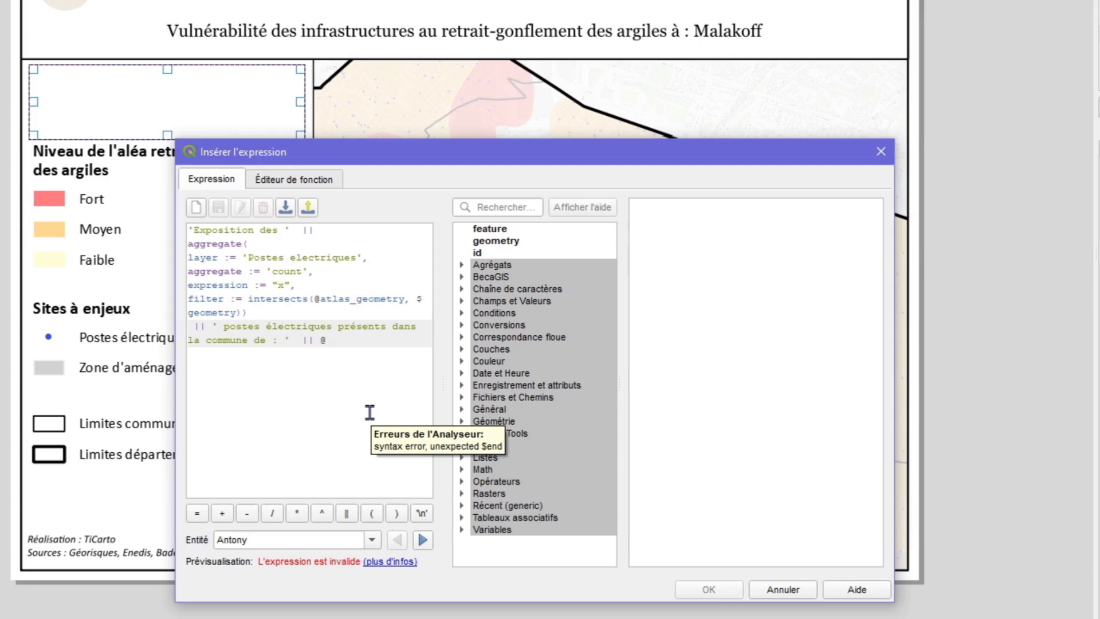
key(BackSpace)
text(attribu)
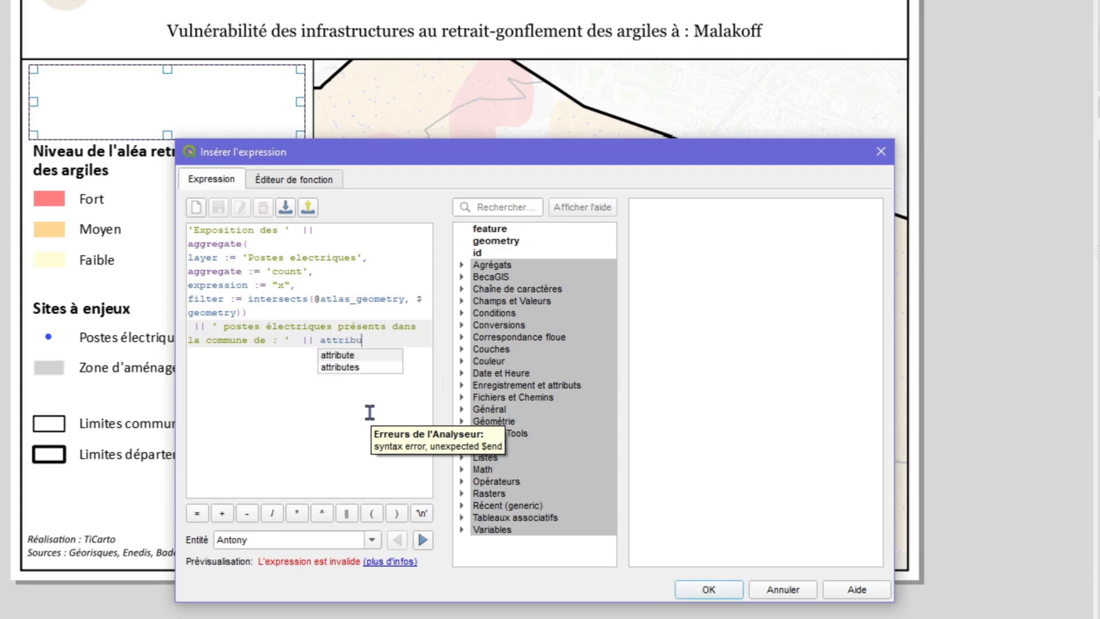
text(te(@)
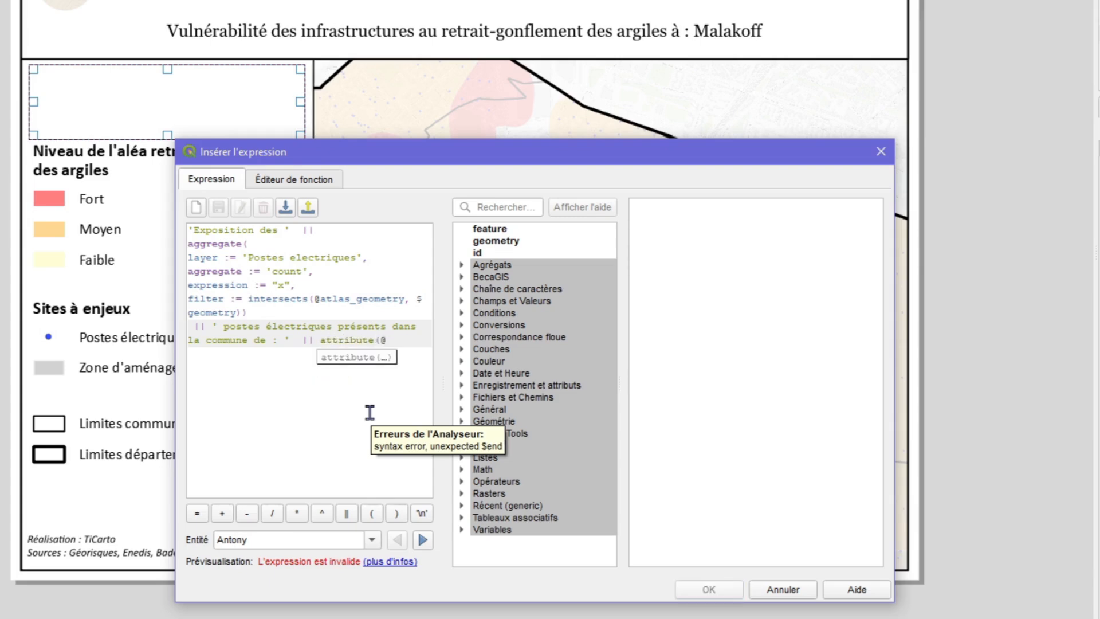
text(atlas_feature)
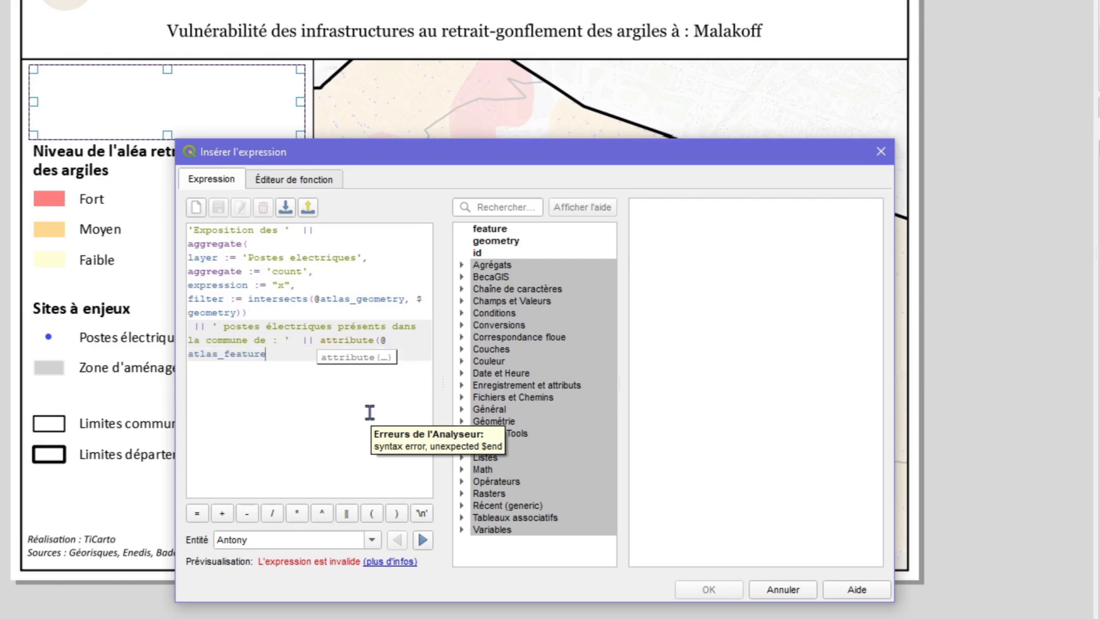
text(, 'NOM')
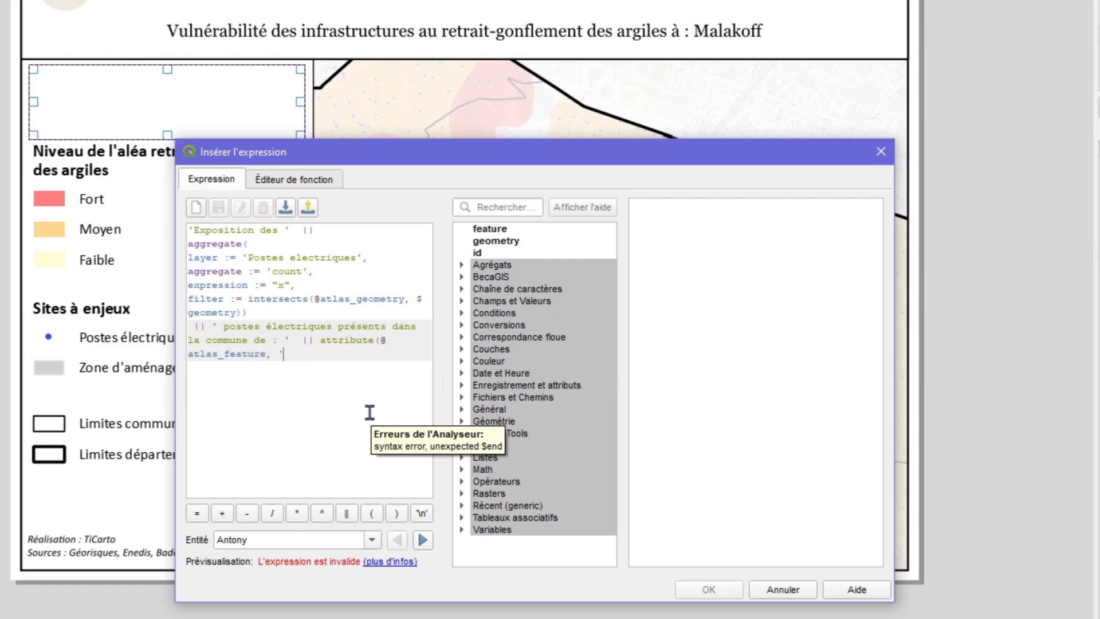
text())
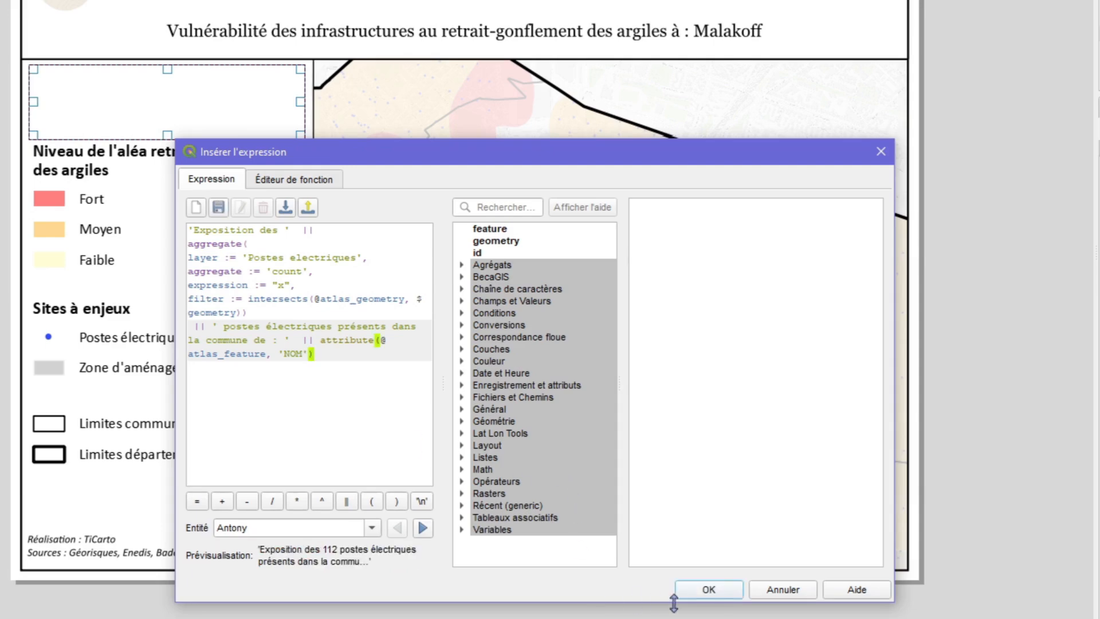
Insert the finished expression into the label and preview it on the Bourg-la-Reine and Châtenay-Malabry atlas pages
click(709, 589)
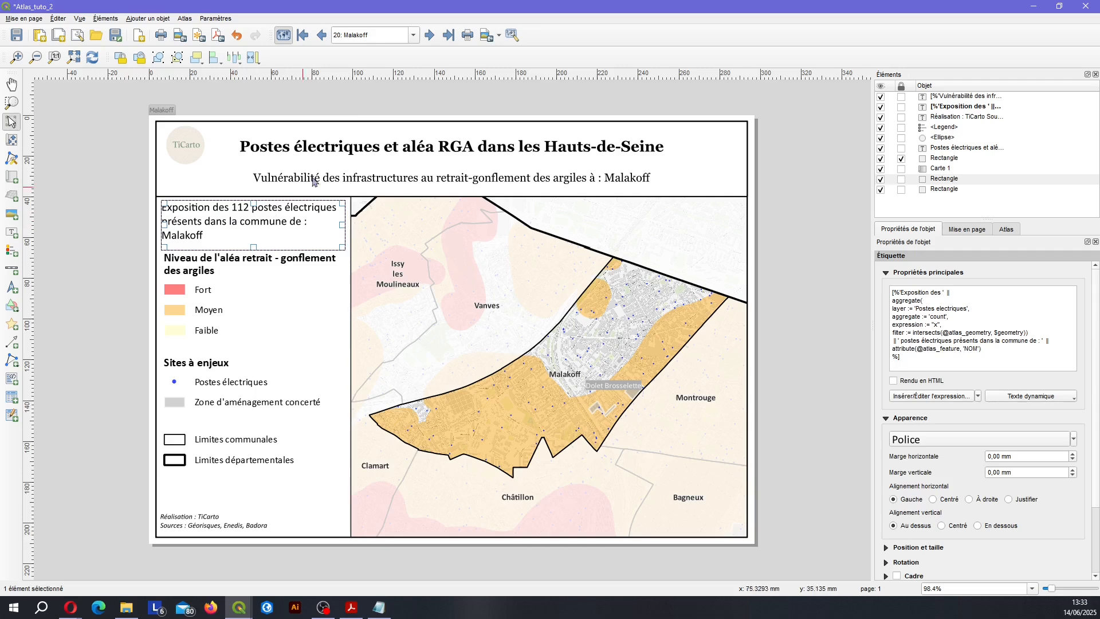
click(413, 35)
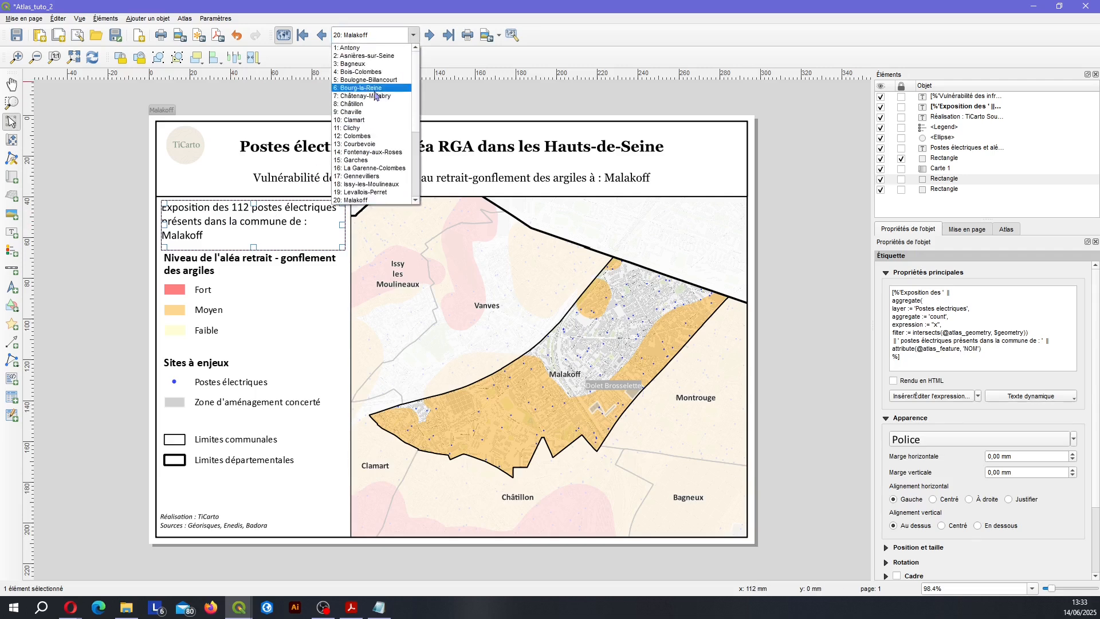
click(374, 90)
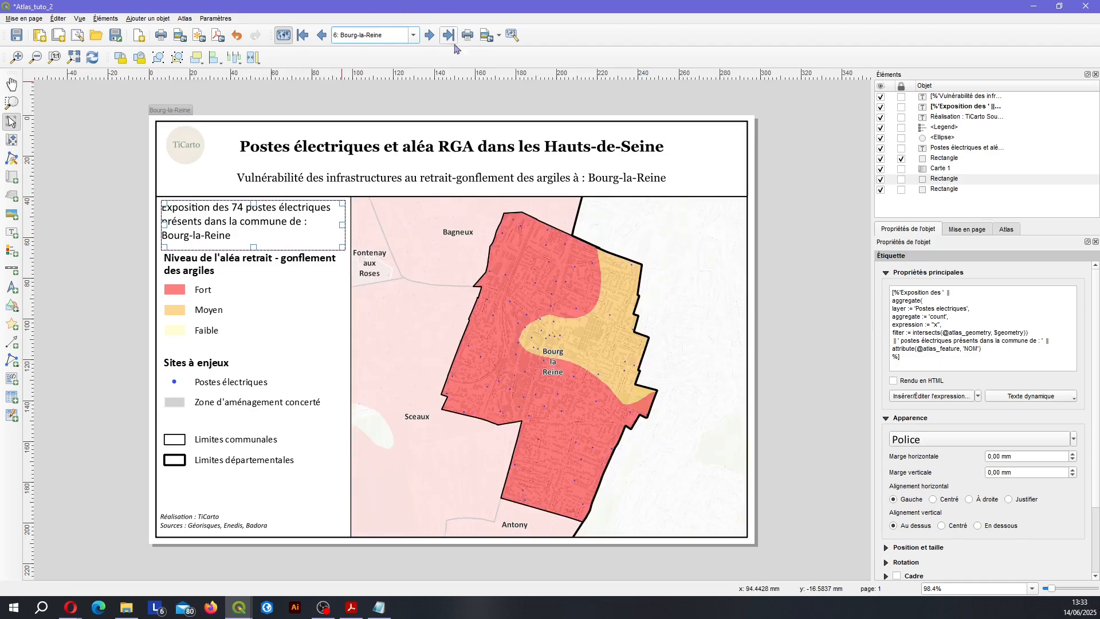
click(429, 35)
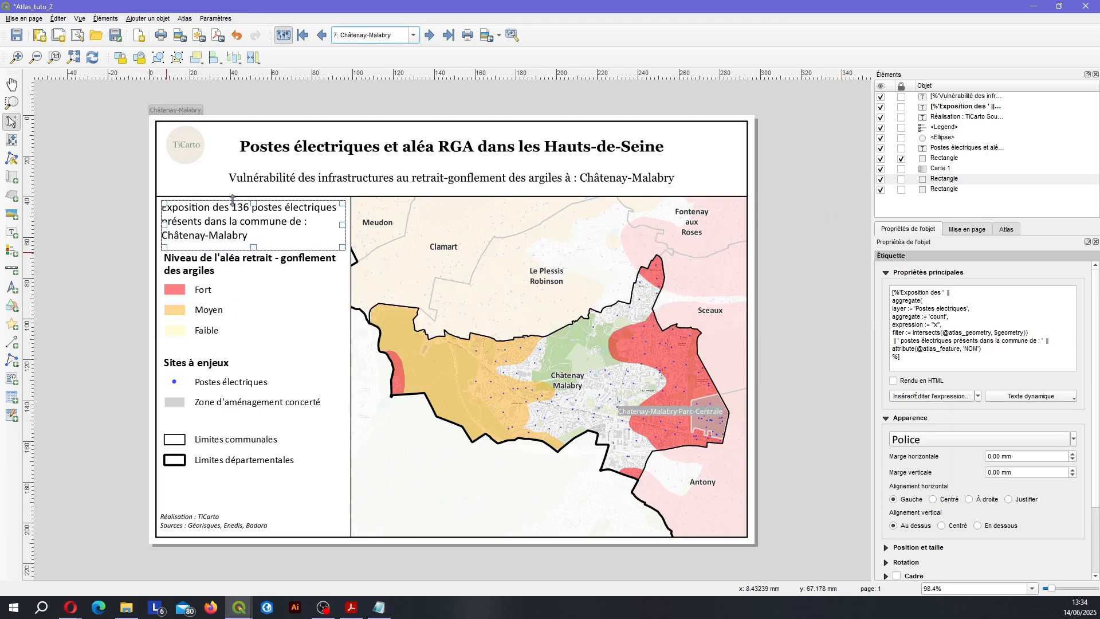
Save the layout and review the aggregate part of the expression in the label's main properties
key(ctrl+s)
right_click(227, 220)
click(995, 354)
drag(951, 357, 900, 299)
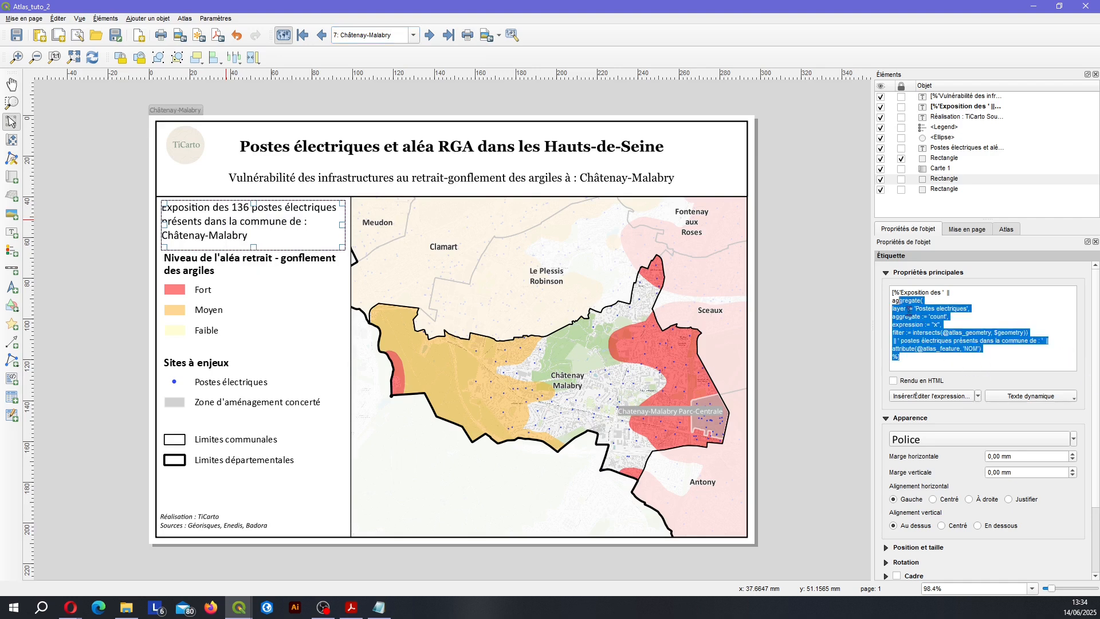
click(964, 358)
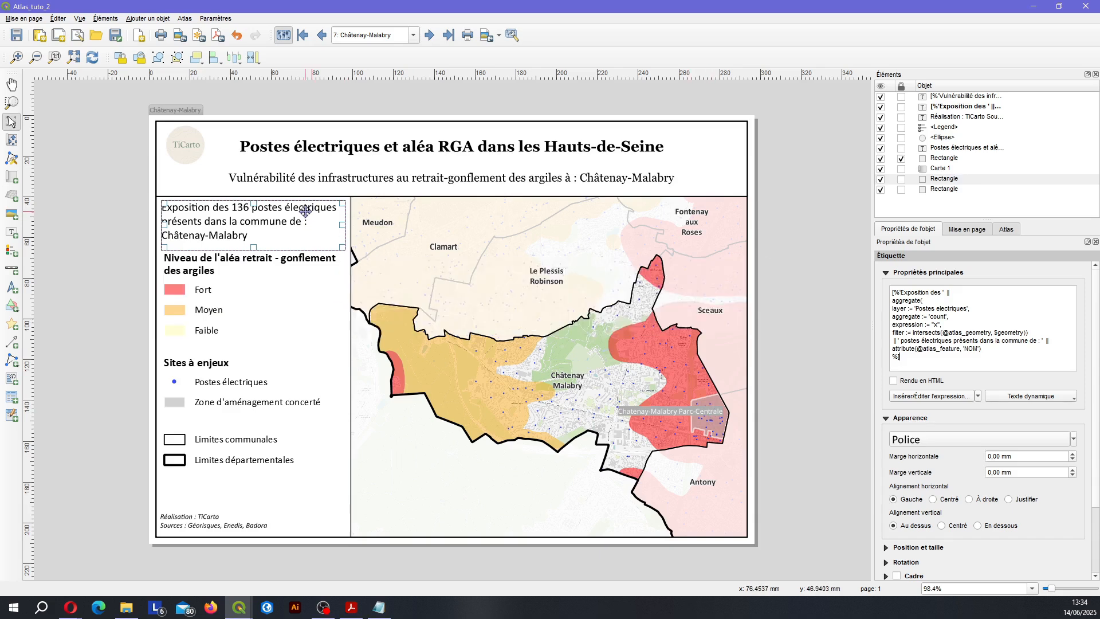
Restrict the legend to features inside the current atlas feature and preview the La Garenne-Colombes page
click(259, 299)
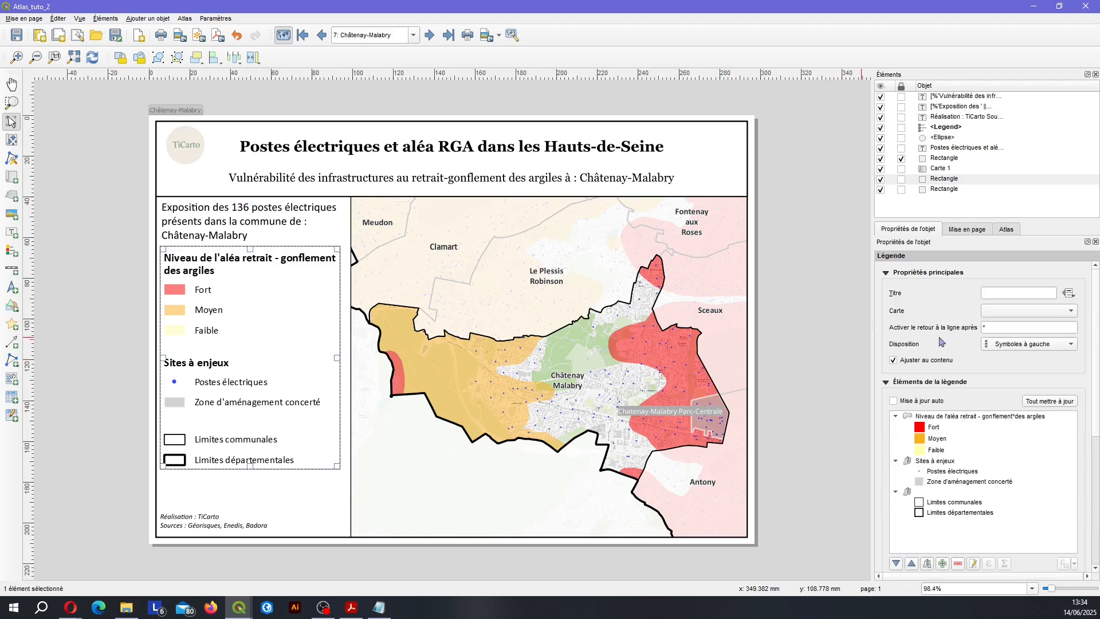
scroll(1063, 458, down, 3)
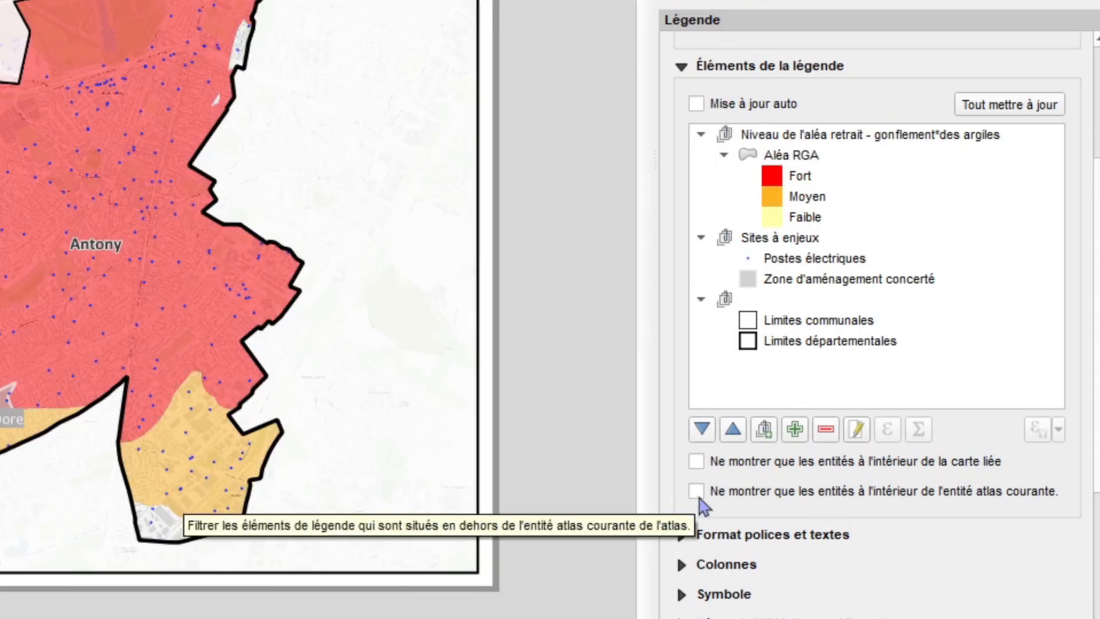
click(697, 491)
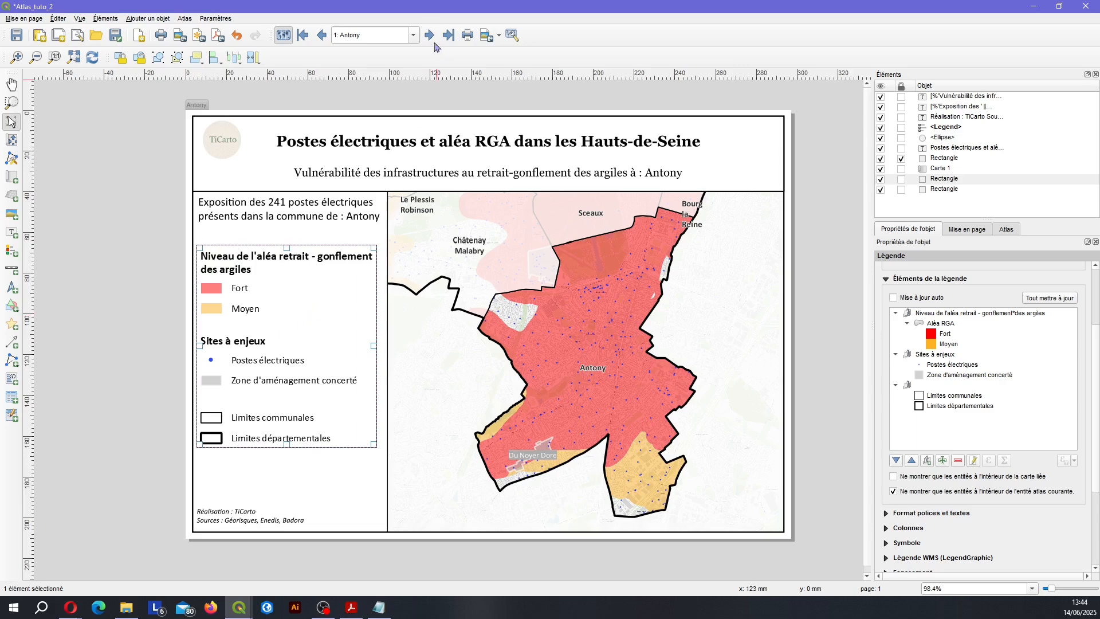
click(414, 36)
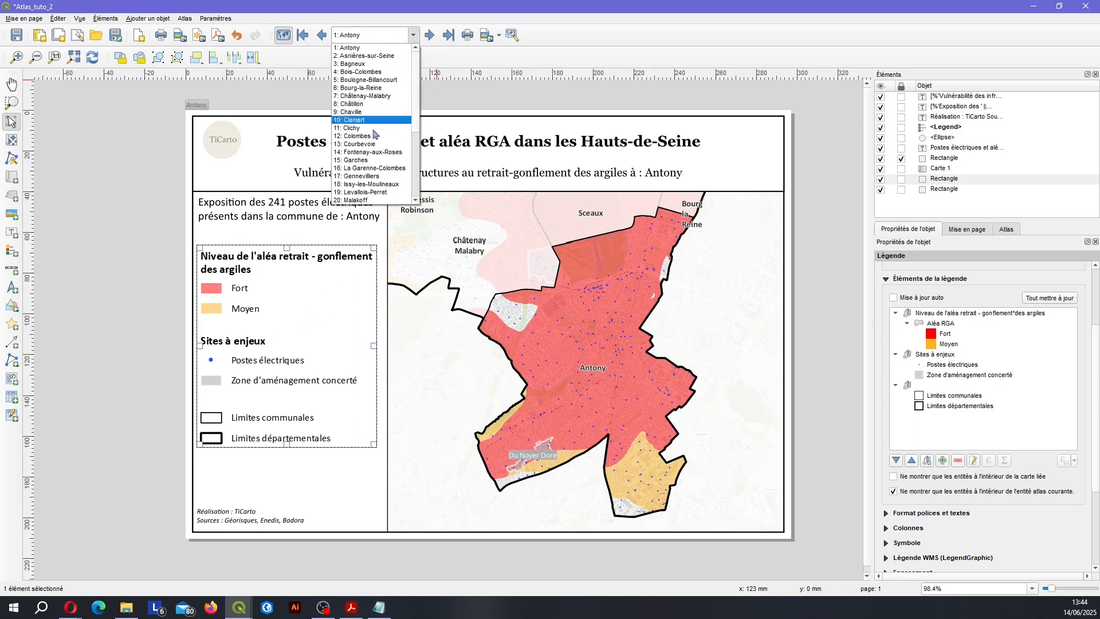
click(375, 168)
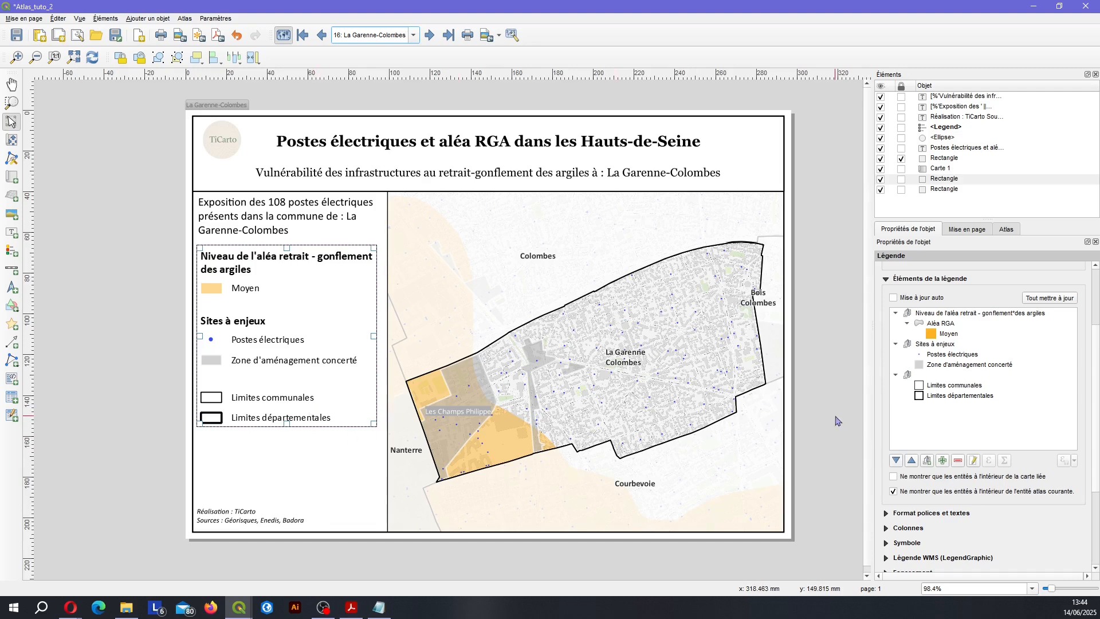
Render the 'Exposition des' label as HTML and wrap the substation count and 'postes électriques' in <b> and </b> tags
click(256, 206)
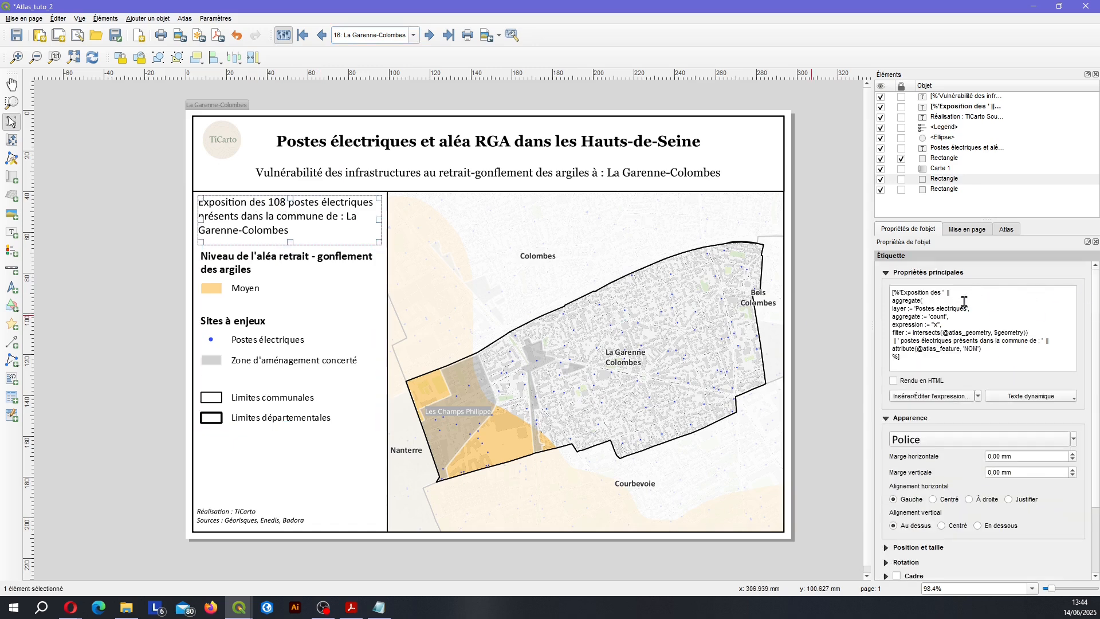
click(932, 382)
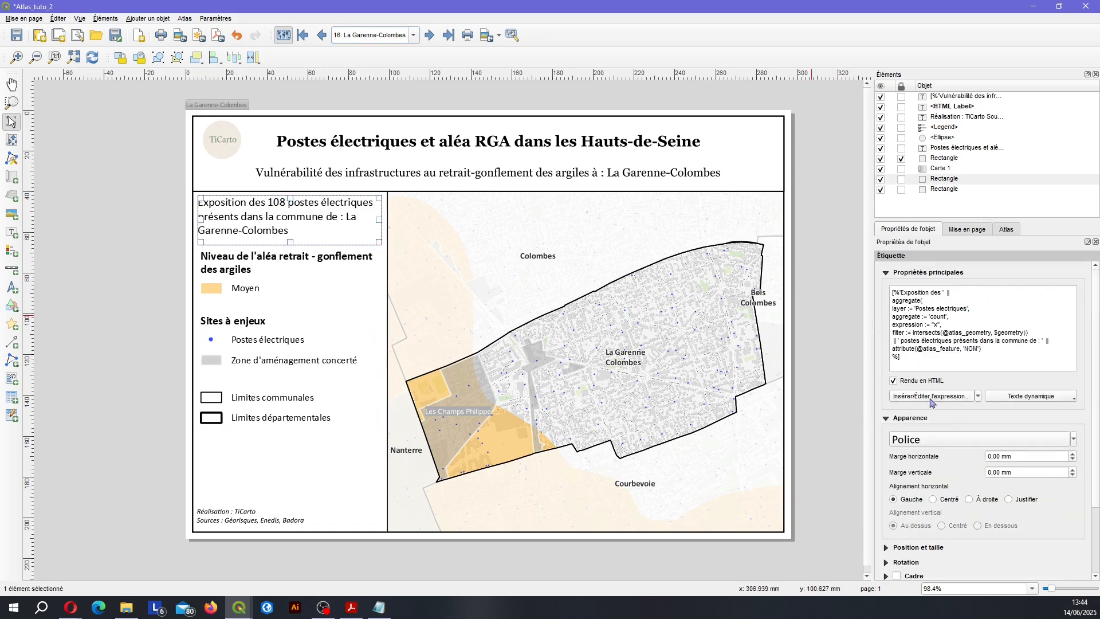
click(943, 293)
text(<b>)
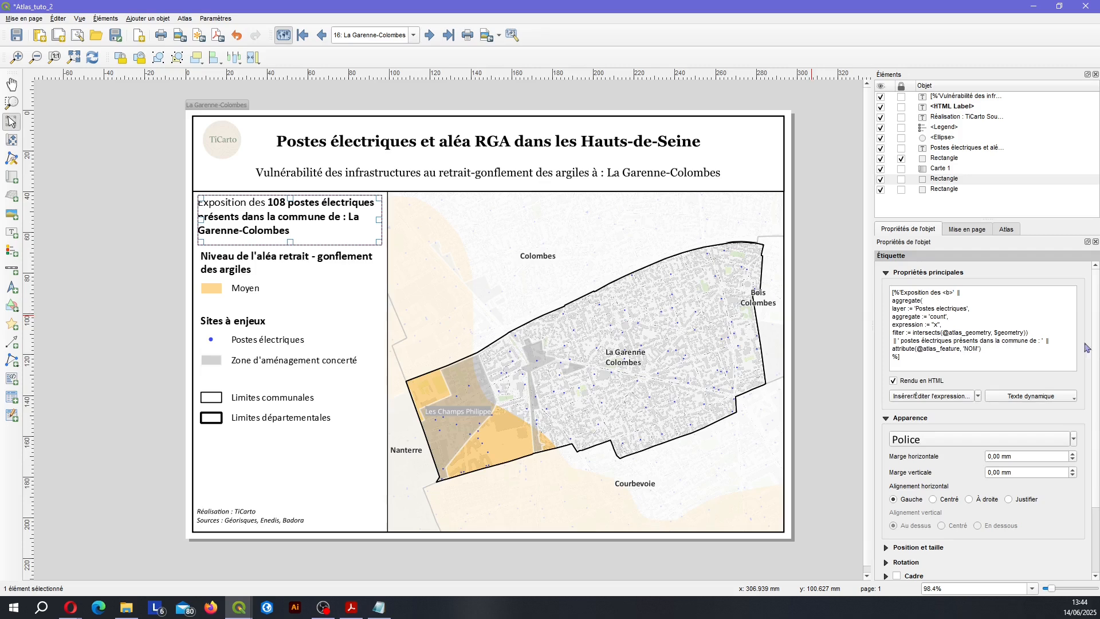
text(<)
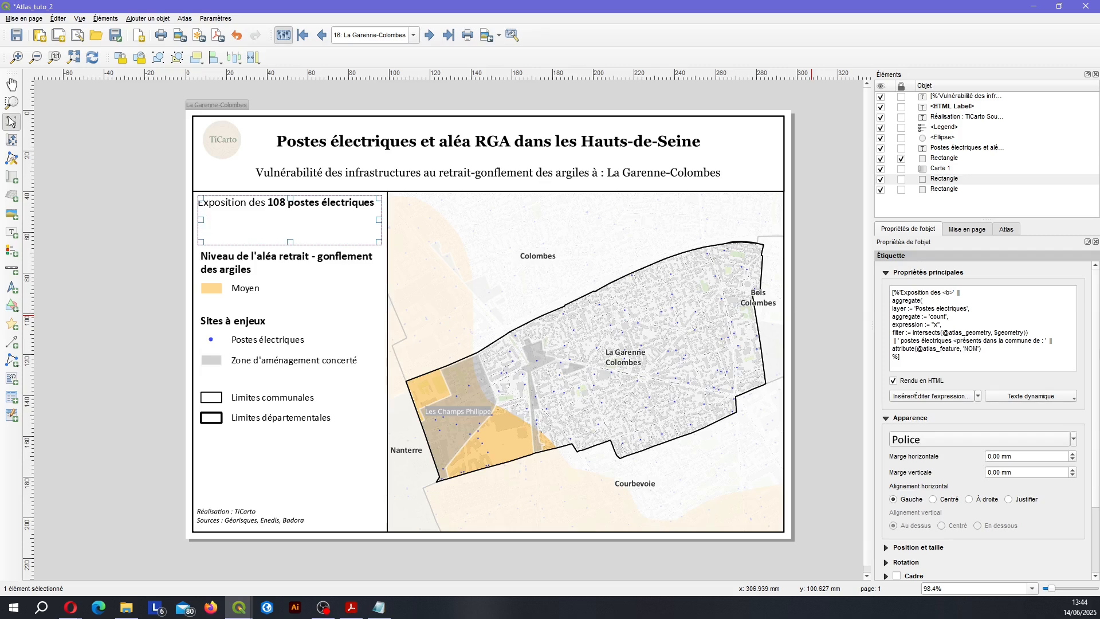
text(/b>)
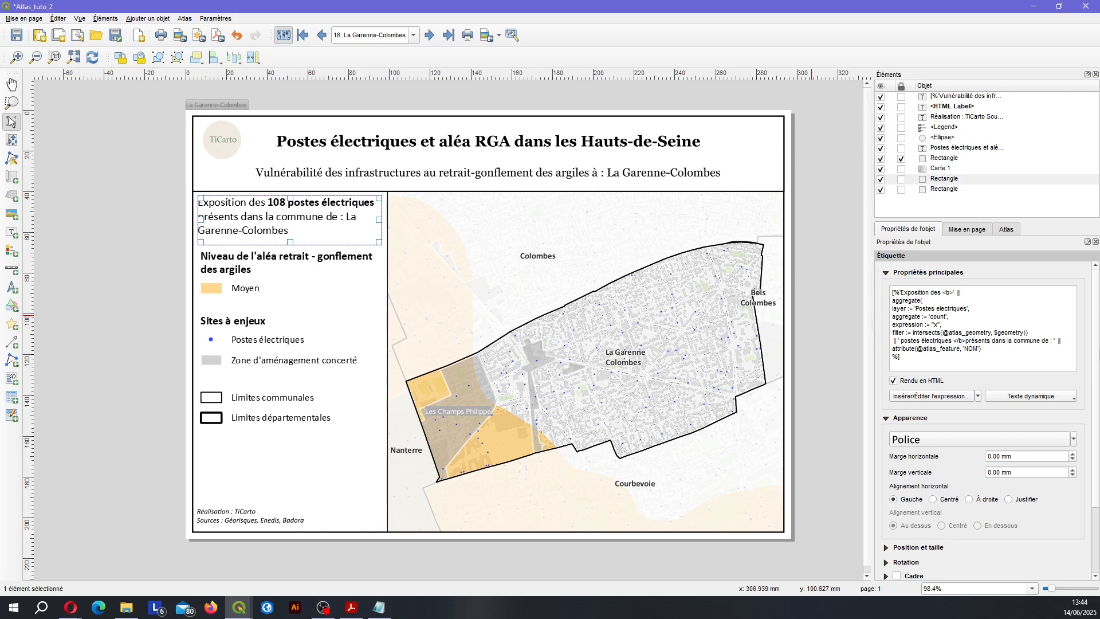
Render the subtitle label as HTML and add a <b> tag before the commune name to make it bold
click(721, 181)
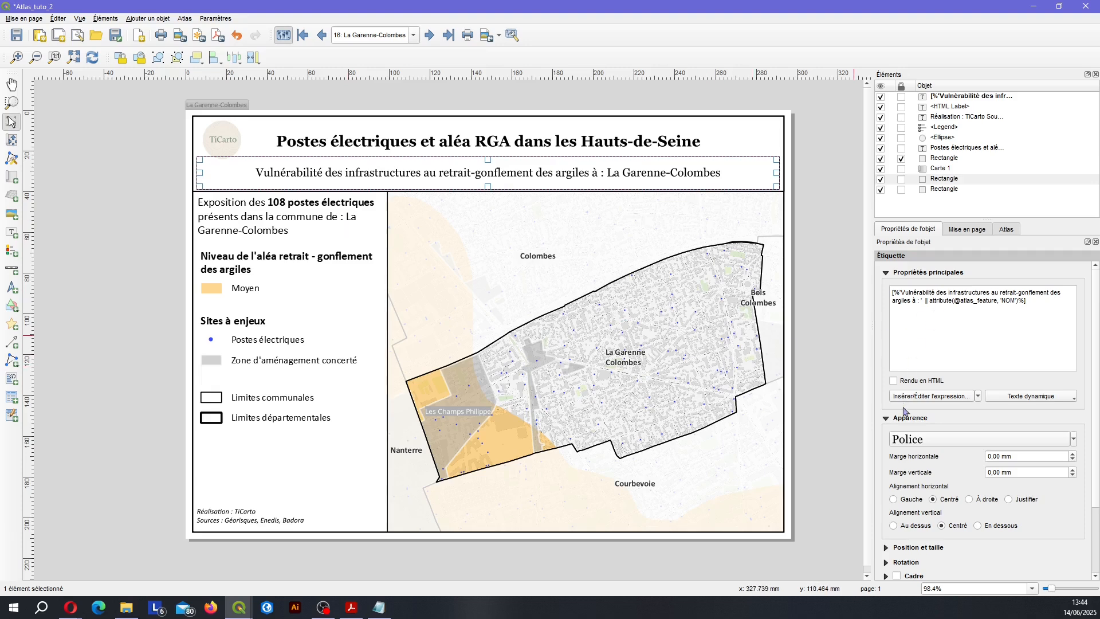
click(894, 381)
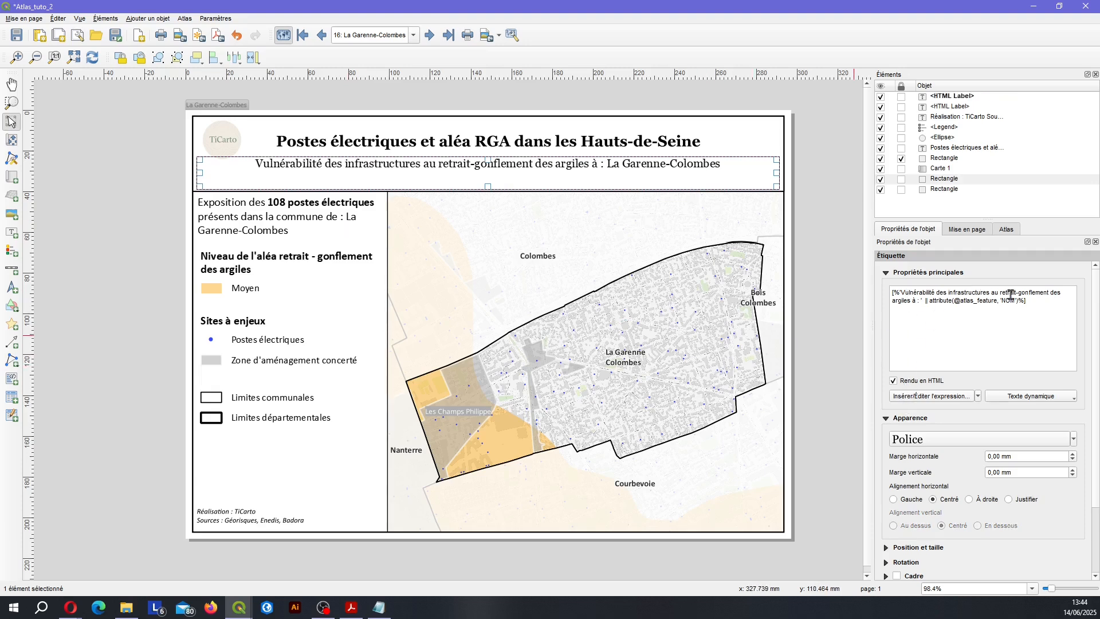
text(<b>)
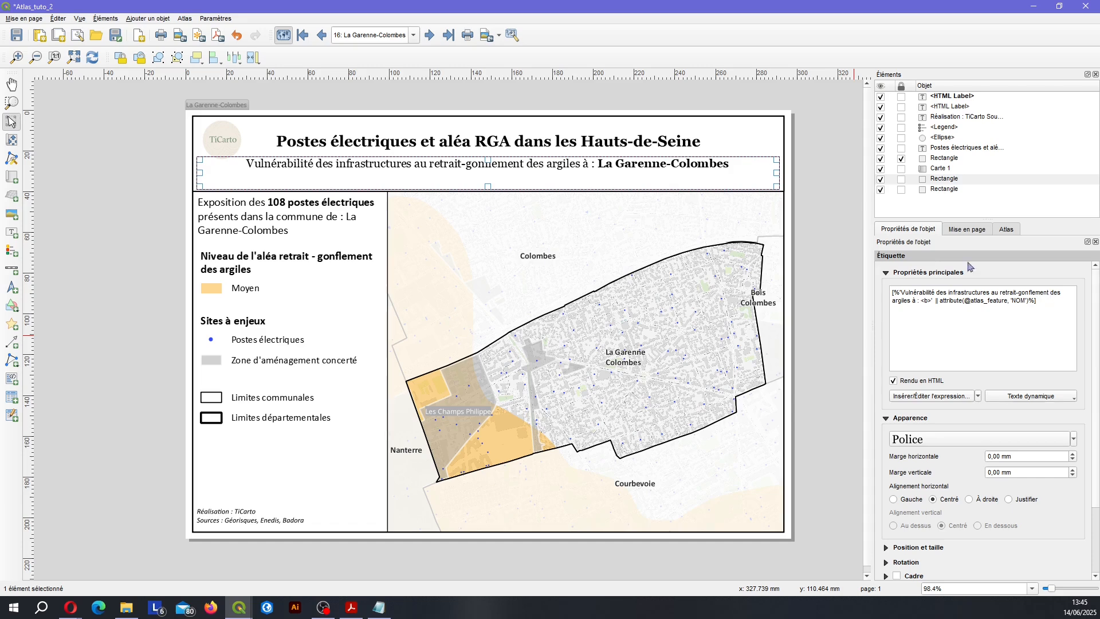
click(829, 260)
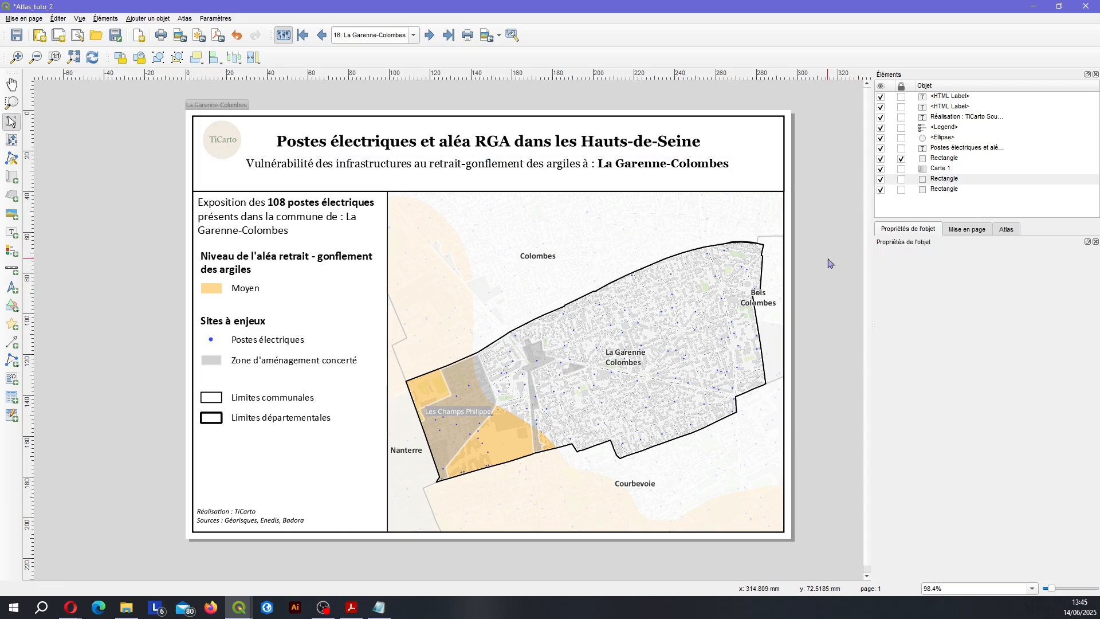
Preview the Gennevilliers and Montrouge atlas pages to check the bold text and filtered legend
click(430, 35)
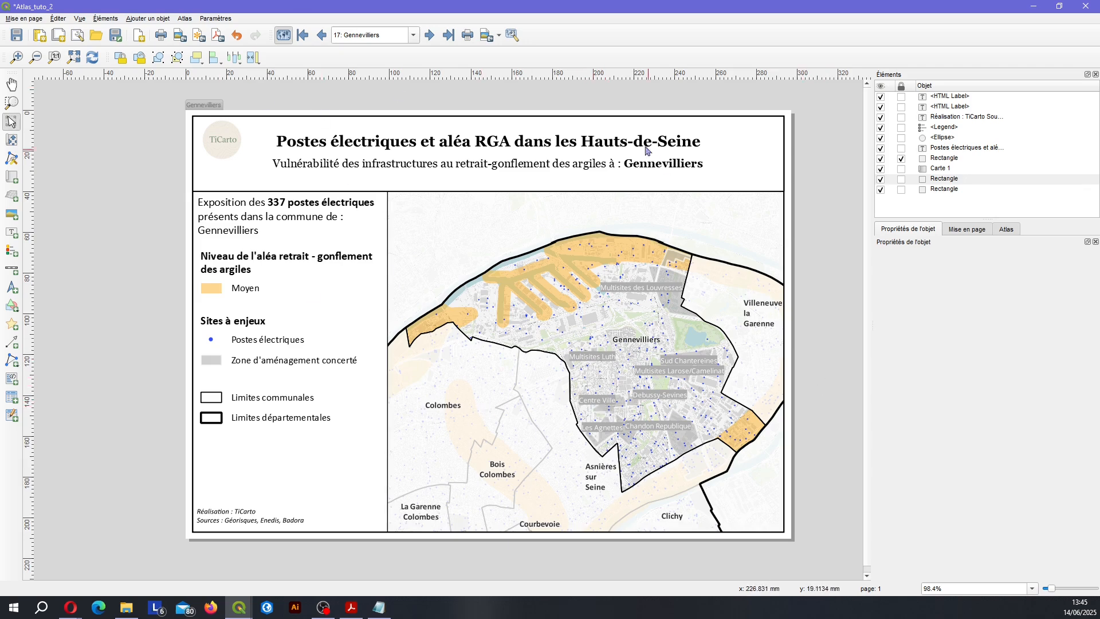
click(412, 36)
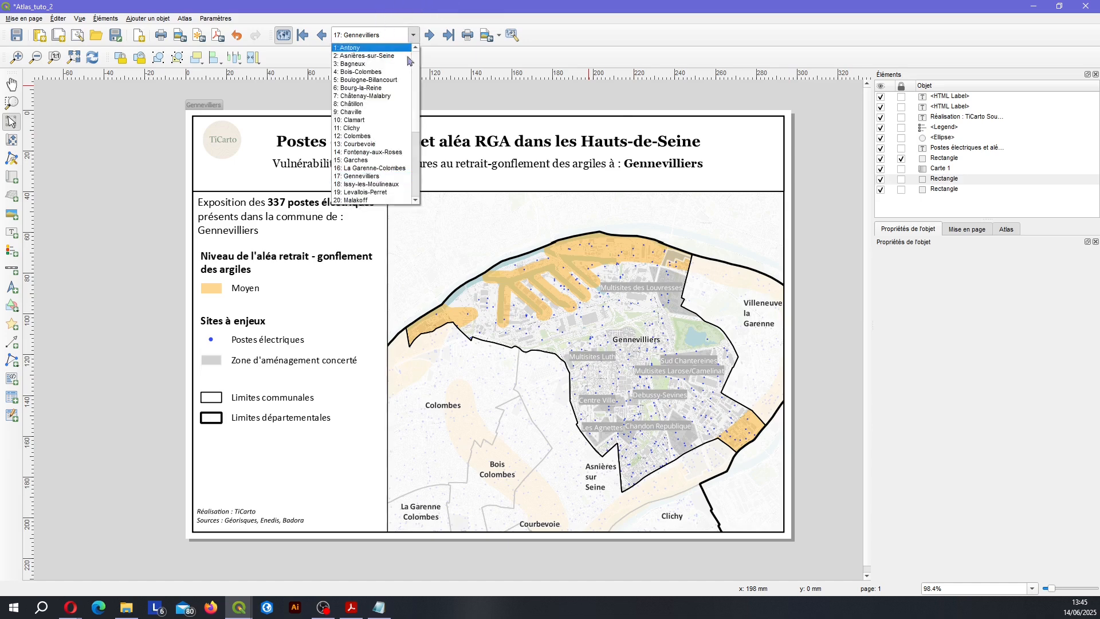
scroll(365, 185, down, 2)
click(365, 182)
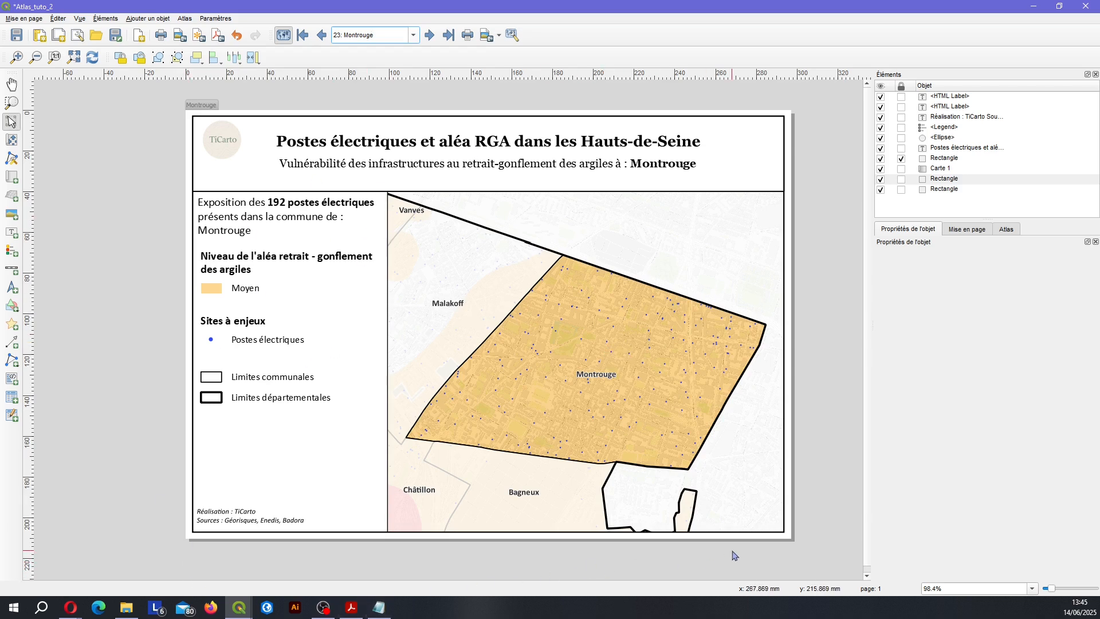
Export the whole atlas as a PDF named Atlas_tuto_2.pdf in the Atlas folder
click(499, 35)
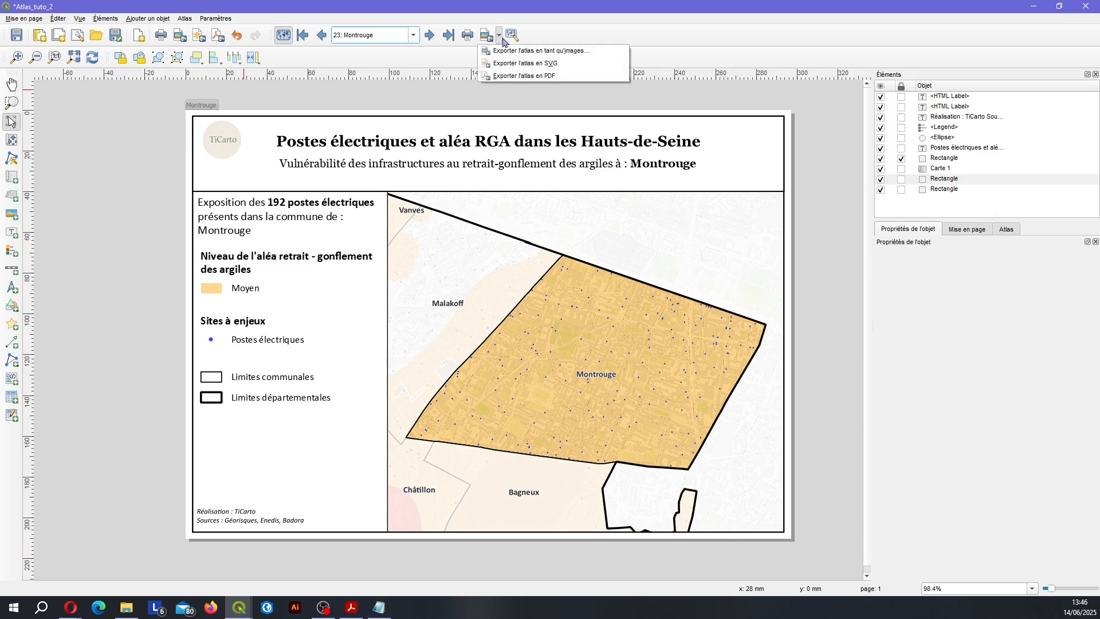
click(503, 77)
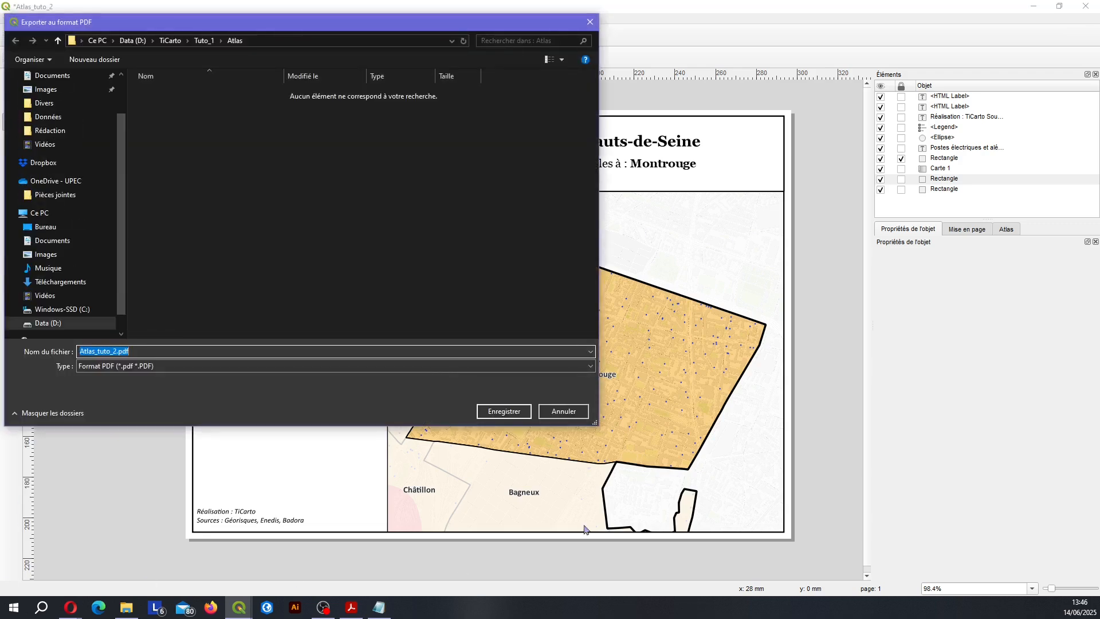
click(479, 411)
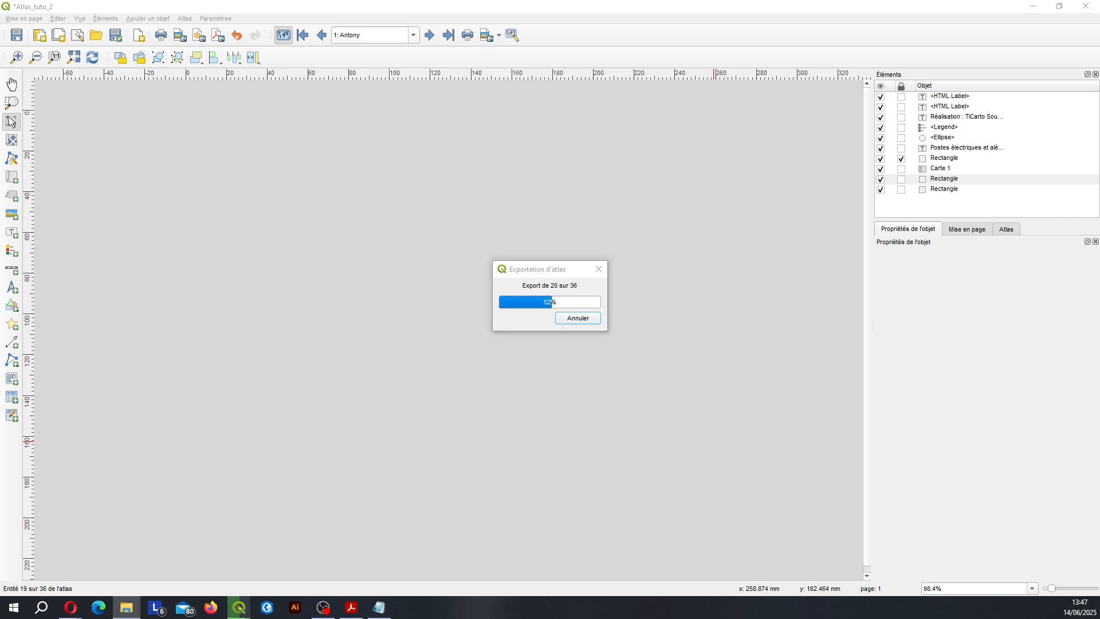
Open the exported Atlas_tuto_2.pdf from the Atlas folder in File Explorer and examine its commune pages through Châtillon
drag(1099, 7, 859, 2)
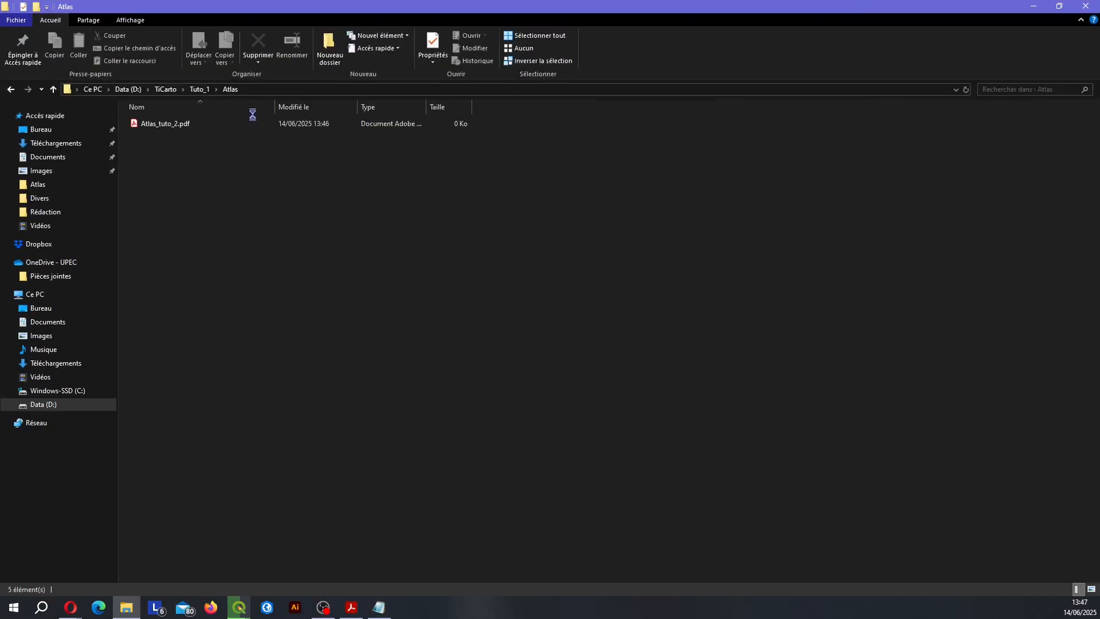
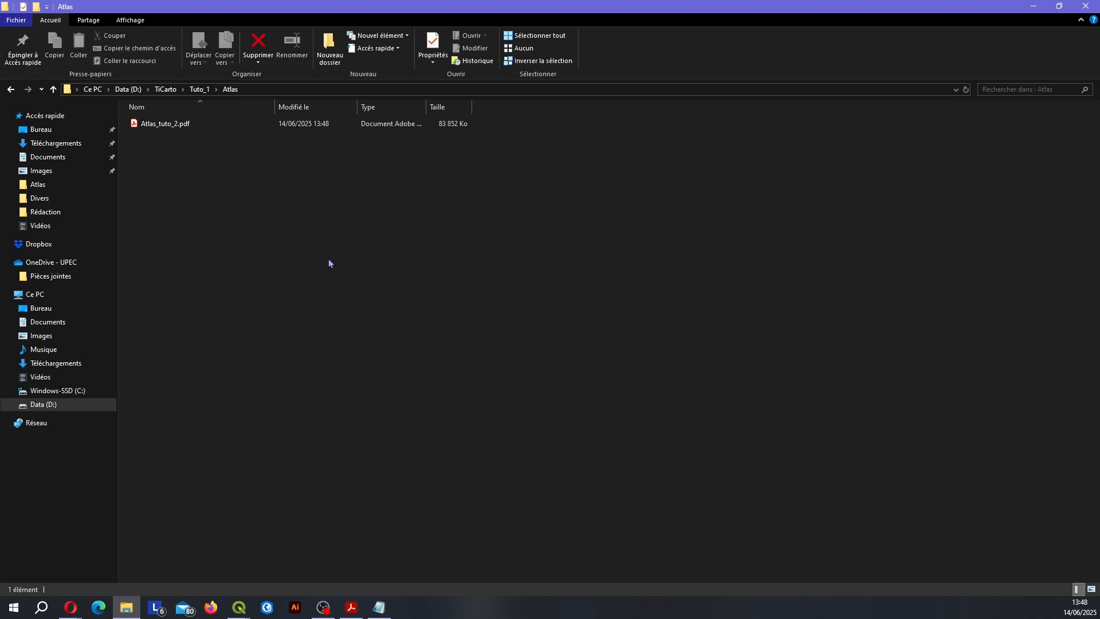
double_click(427, 123)
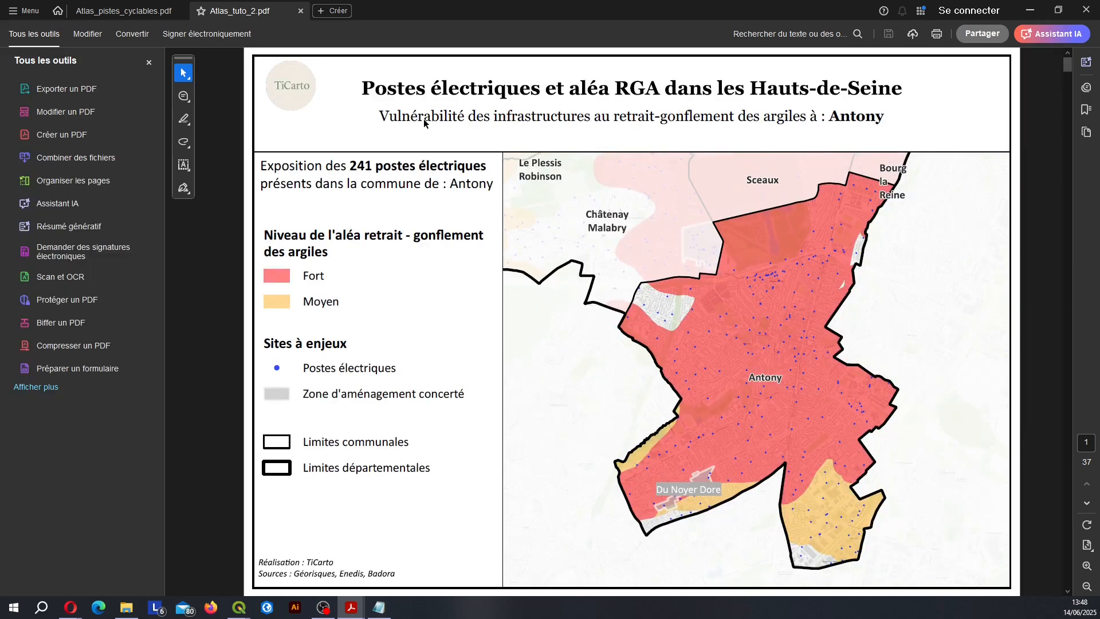
scroll(455, 223, down, 2)
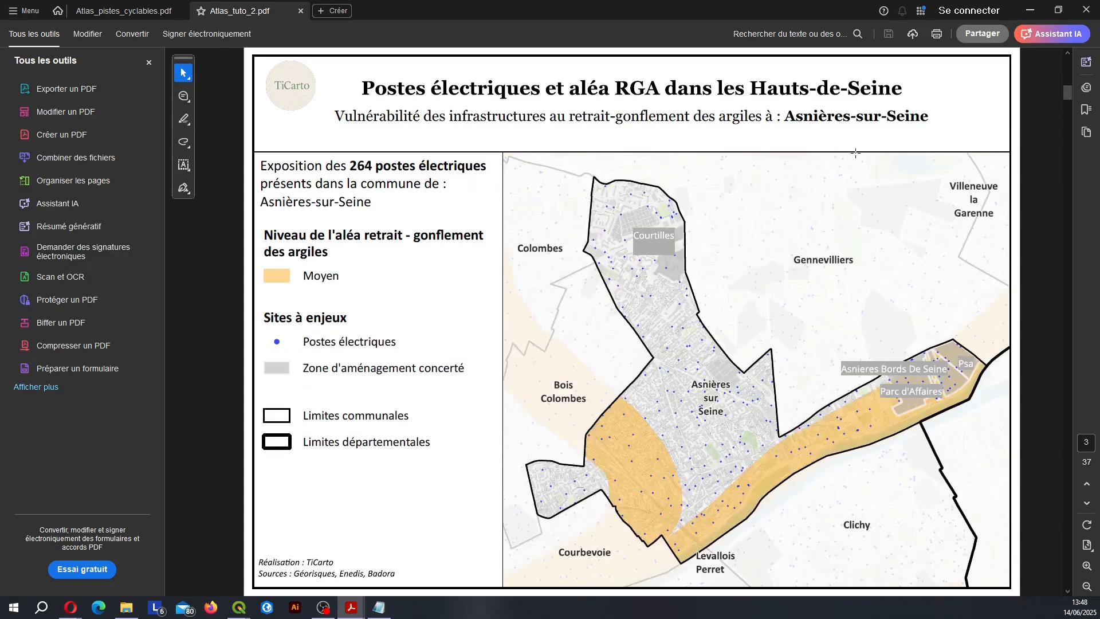
scroll(857, 152, down, 1)
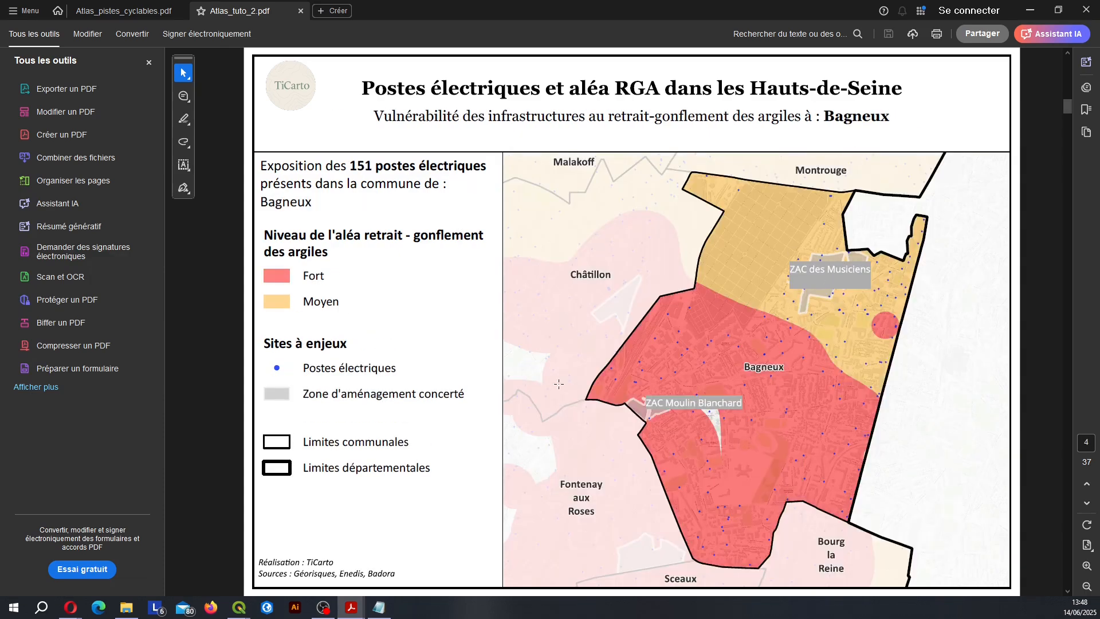
scroll(568, 187, down, 1)
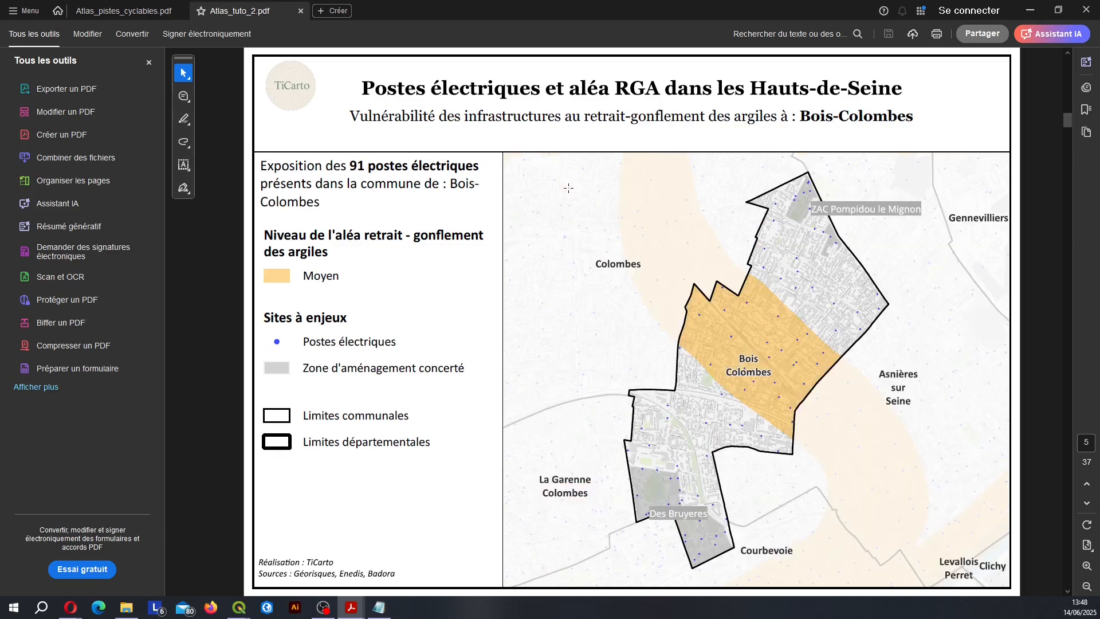
scroll(568, 188, down, 2)
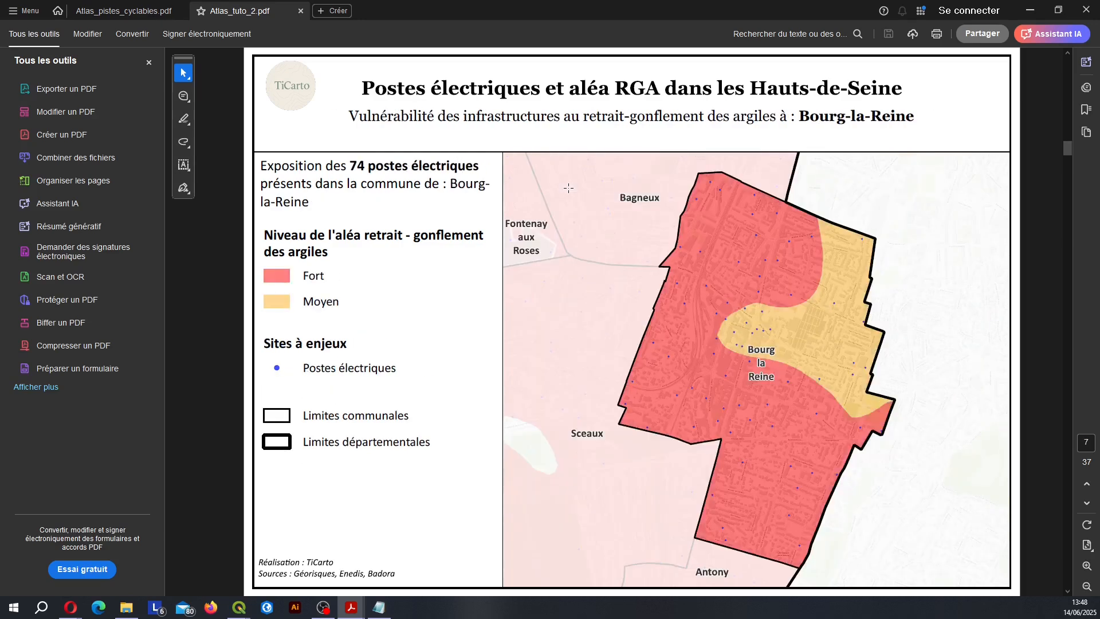
scroll(568, 188, down, 1)
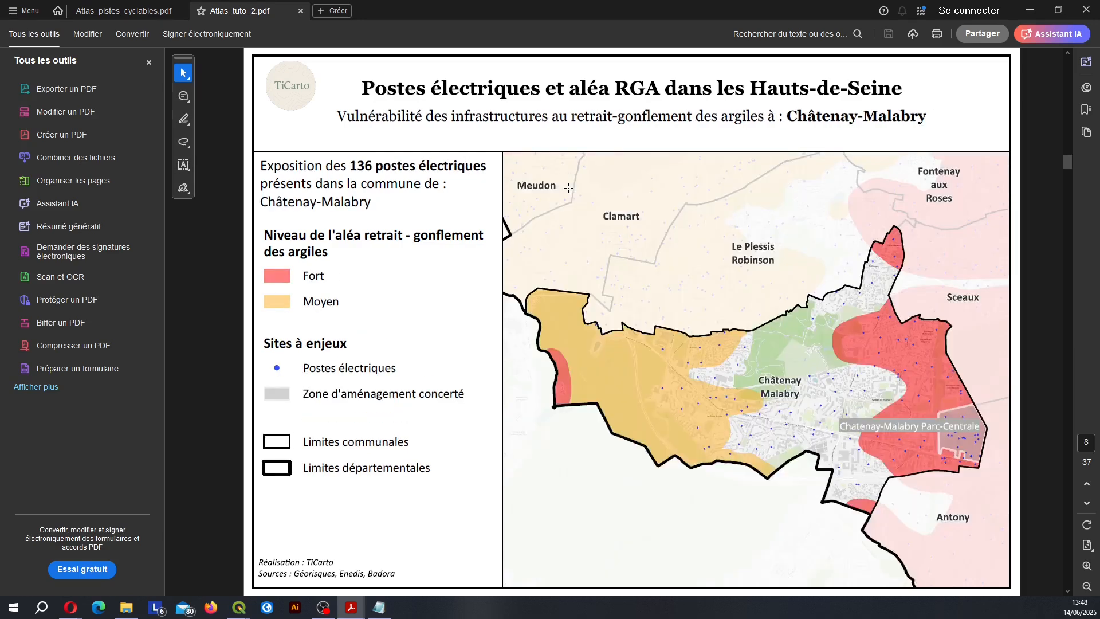
scroll(564, 191, down, 1)
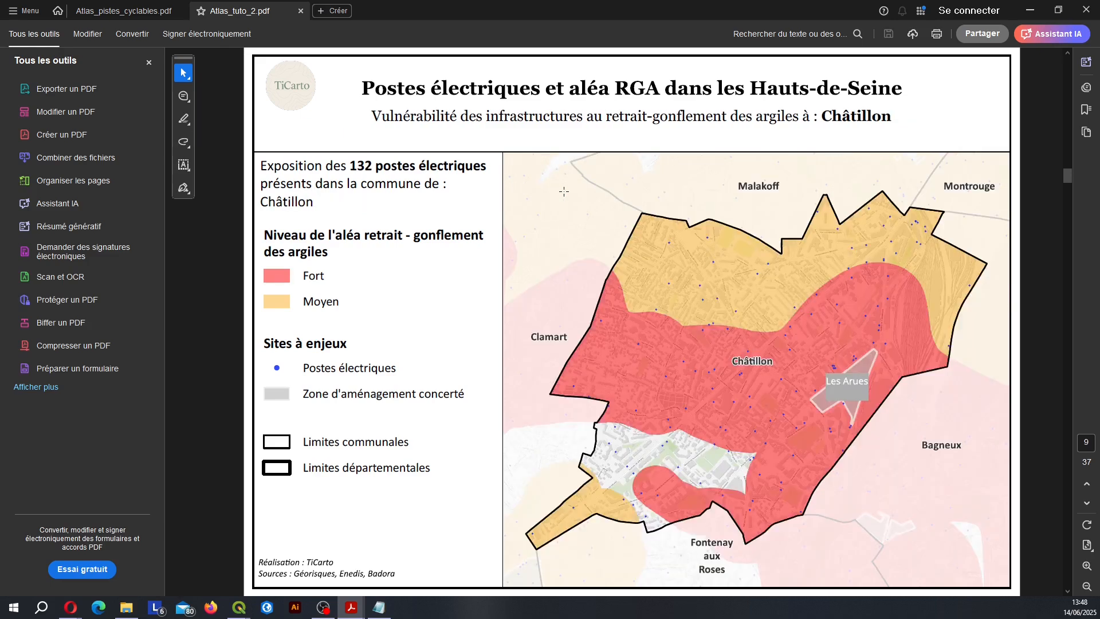
Examine the commune pages of the exported atlas PDF from Chaville through Ville-d'Avray, checking each page's subtitle, substation text, filtered legend and masked map
scroll(563, 192, down, 1)
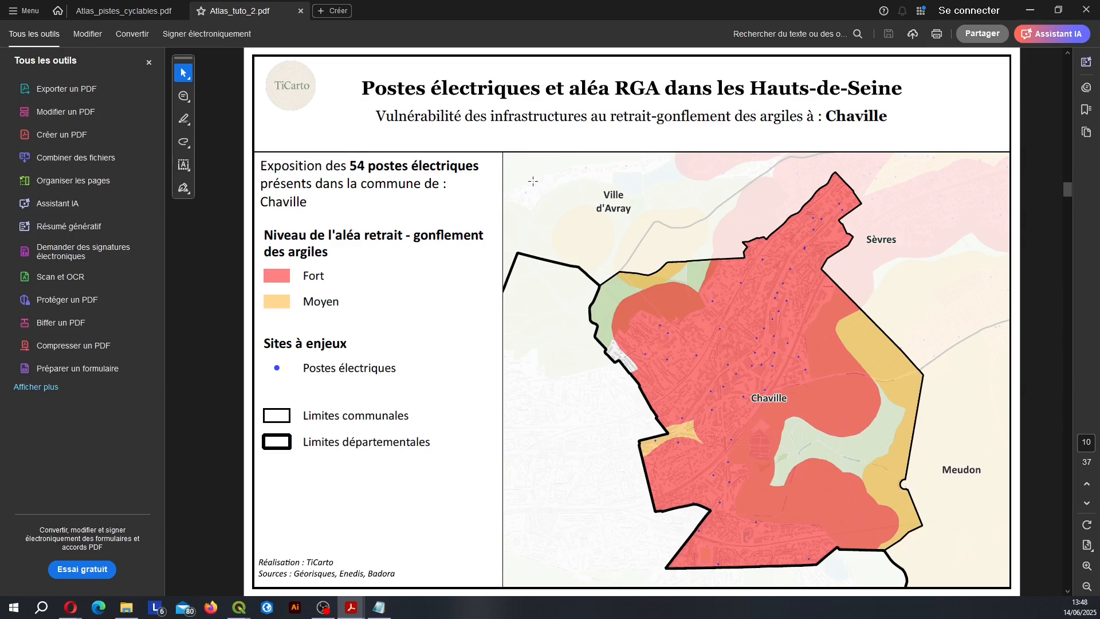
scroll(528, 184, down, 1)
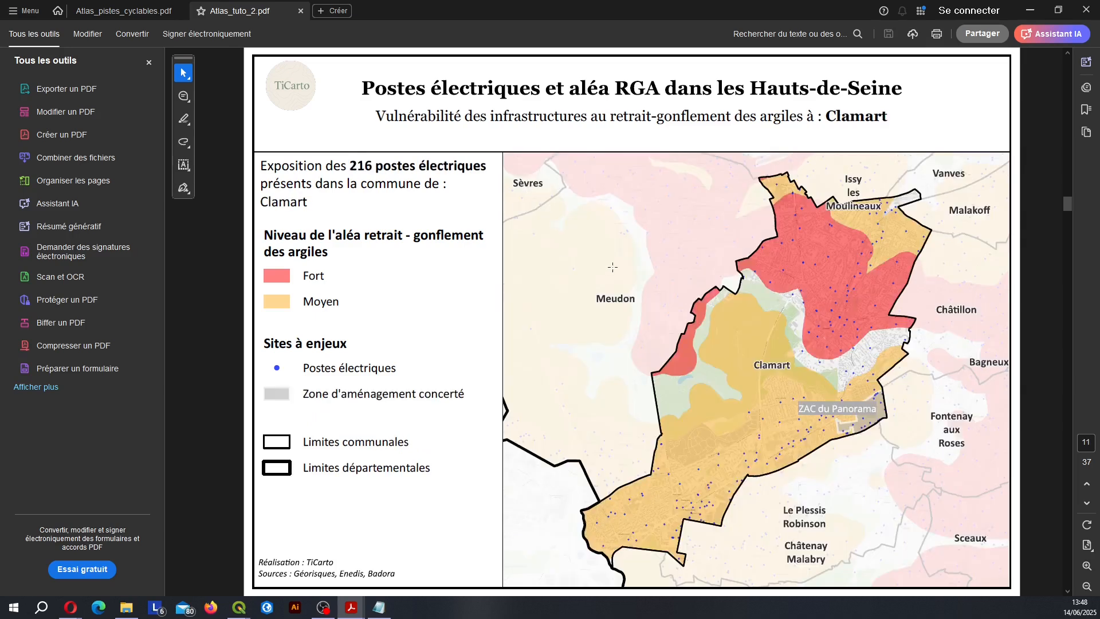
scroll(613, 266, down, 1)
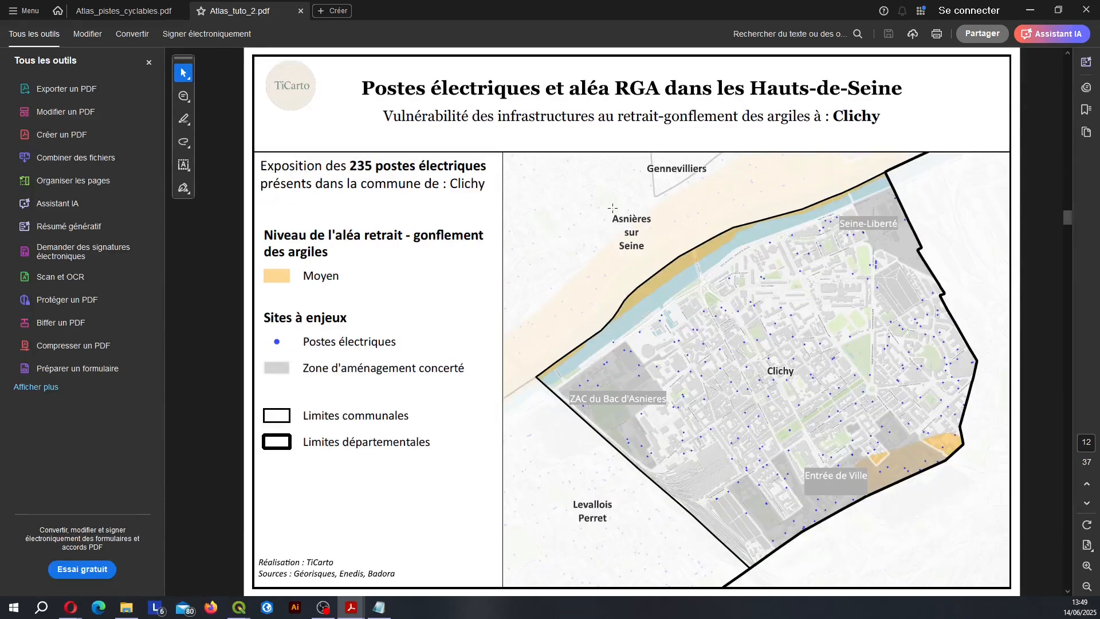
scroll(613, 208, down, 1)
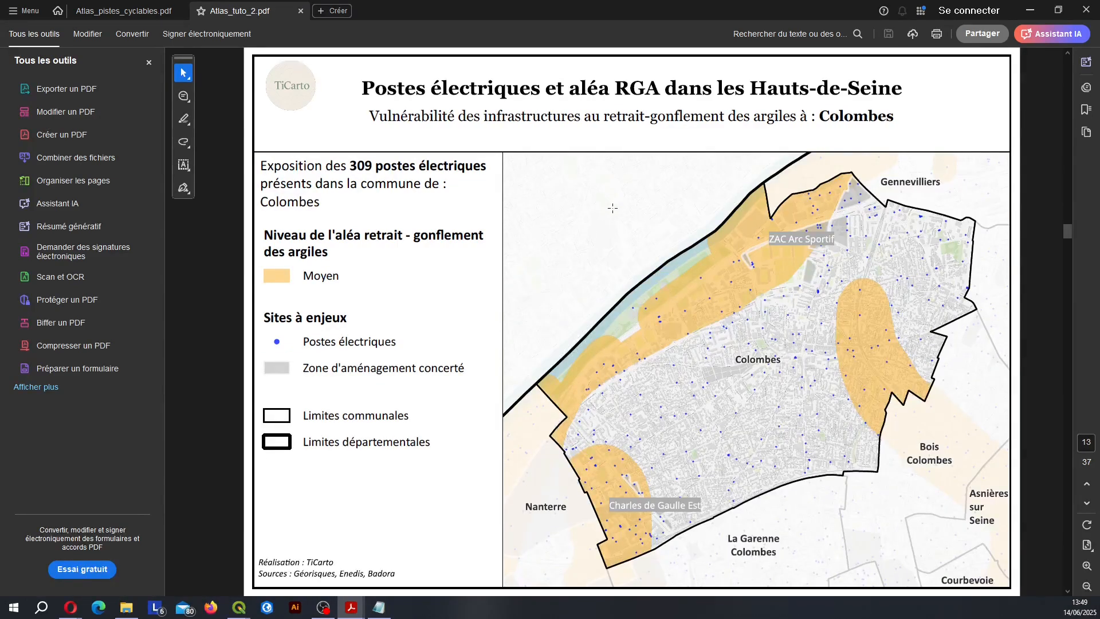
scroll(612, 208, down, 1)
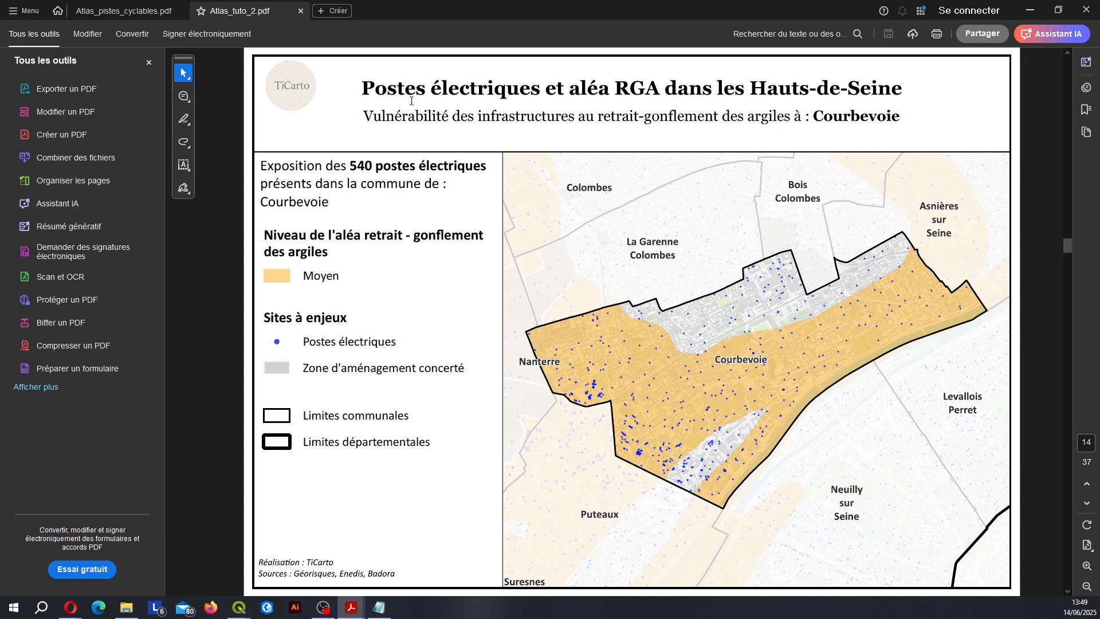
scroll(402, 119, down, 1)
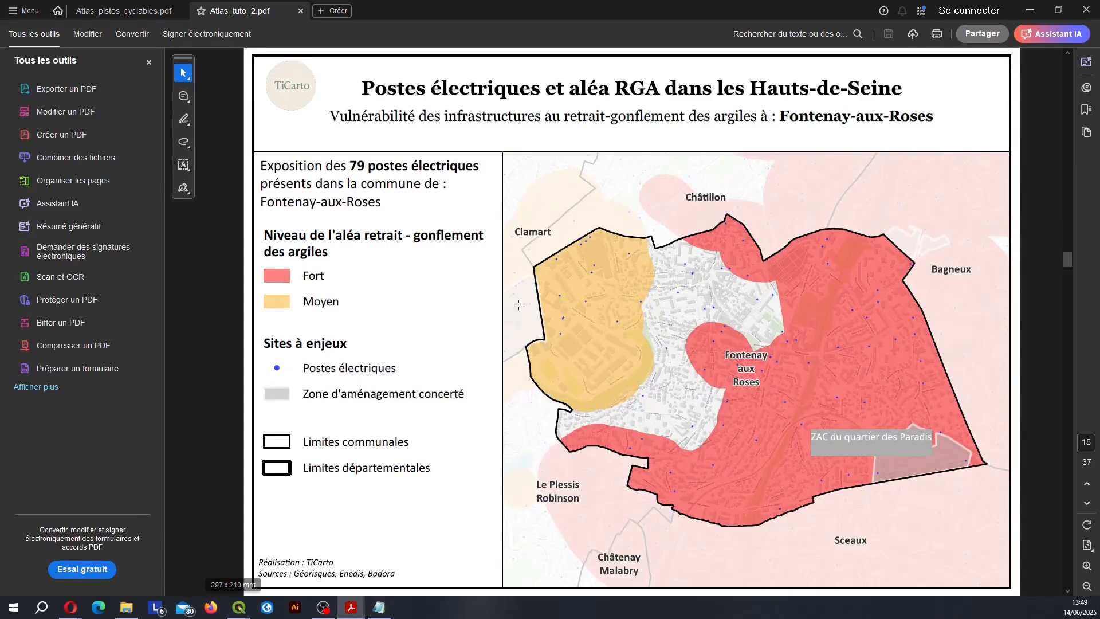
scroll(508, 306, down, 1)
scroll(507, 306, down, 1)
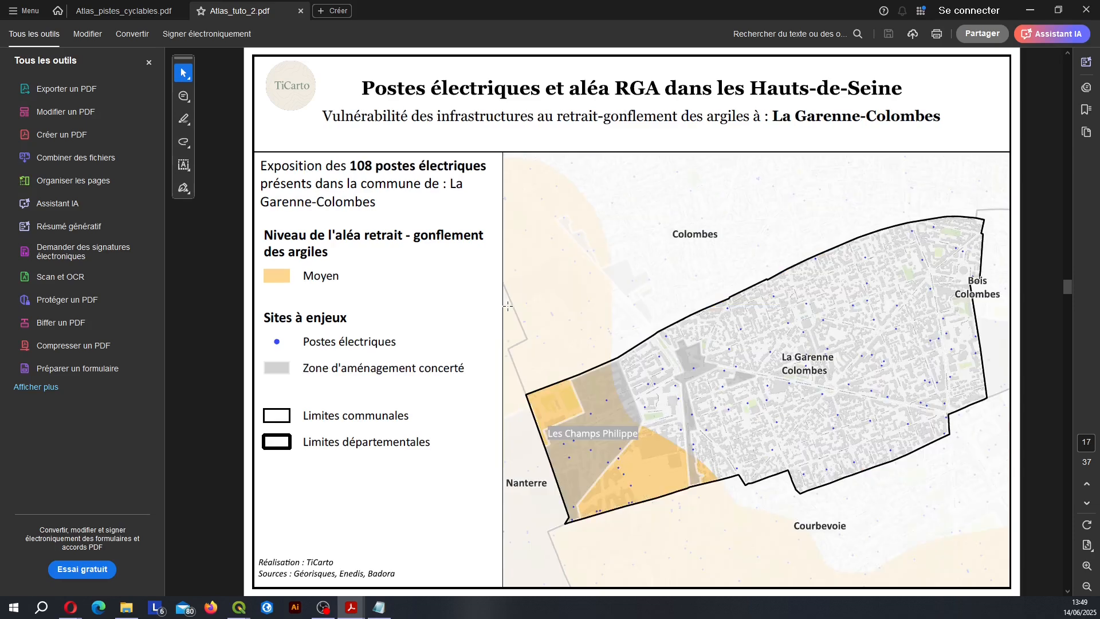
scroll(530, 266, down, 1)
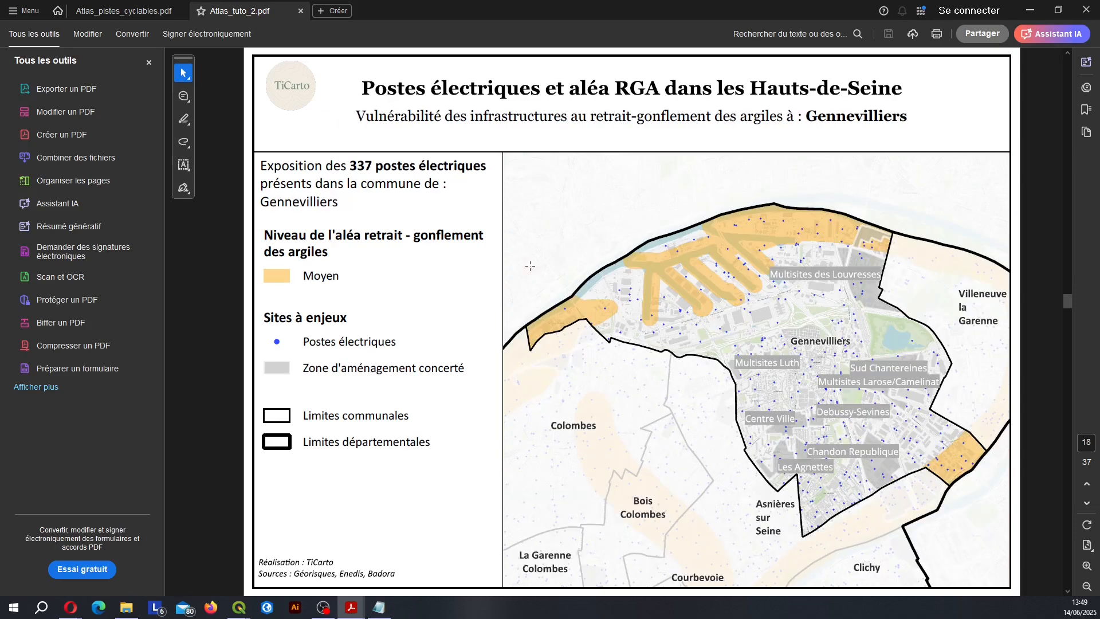
scroll(529, 266, down, 1)
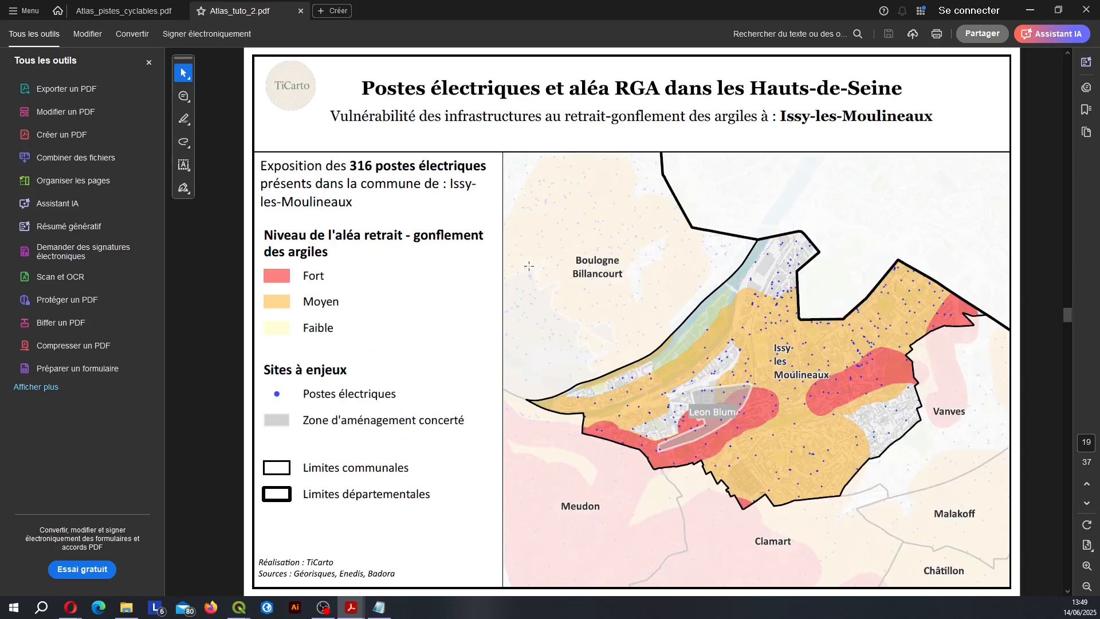
scroll(529, 265, down, 1)
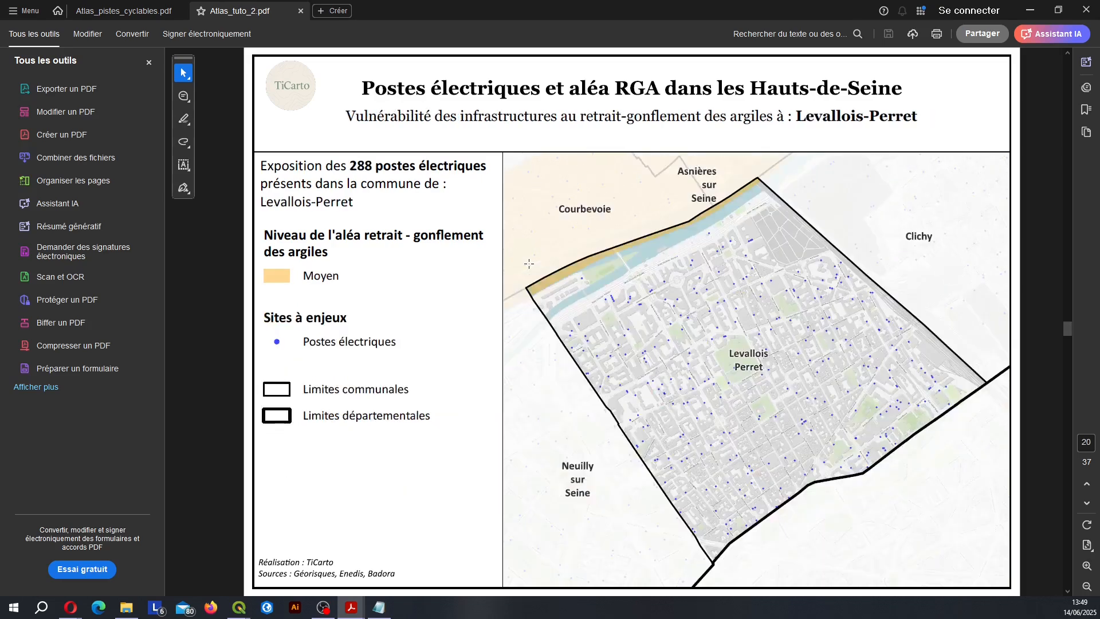
scroll(528, 264, down, 1)
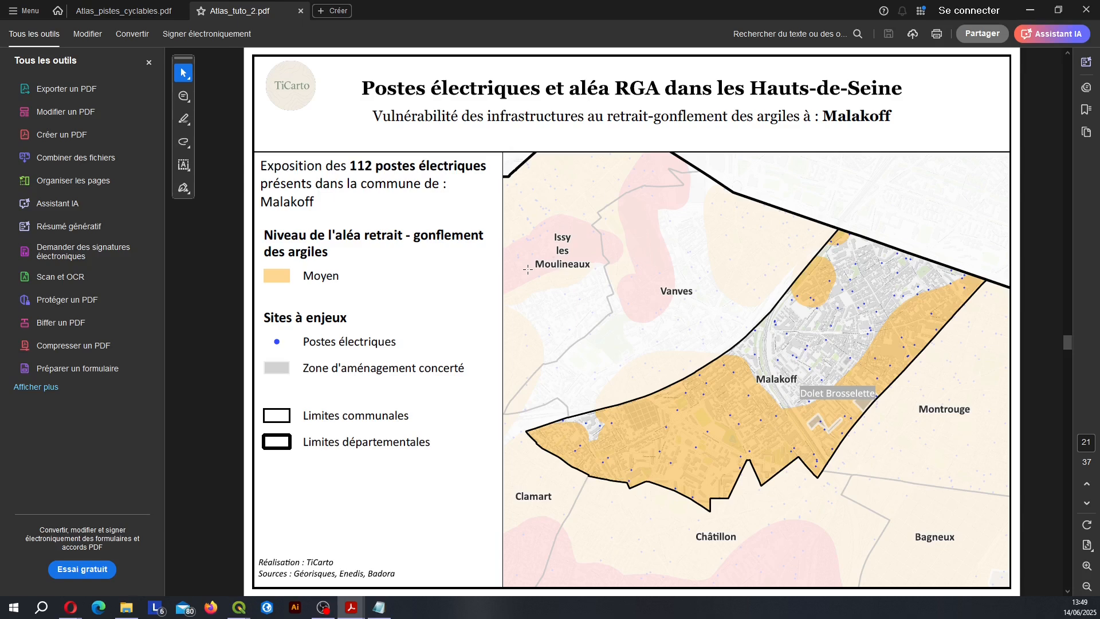
scroll(528, 269, down, 2)
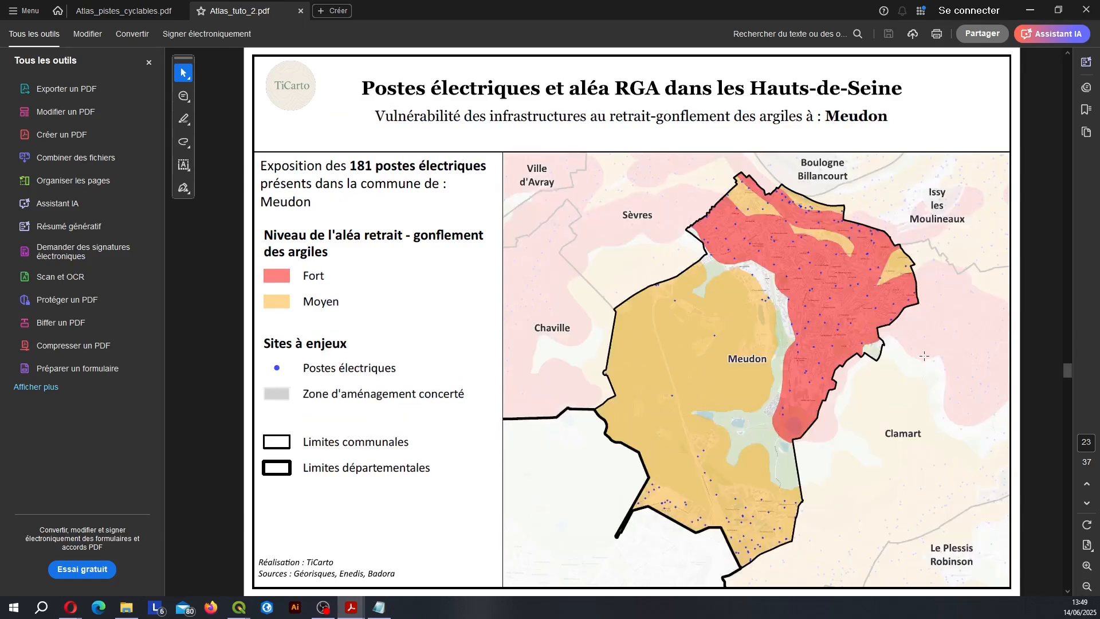
scroll(691, 370, down, 1)
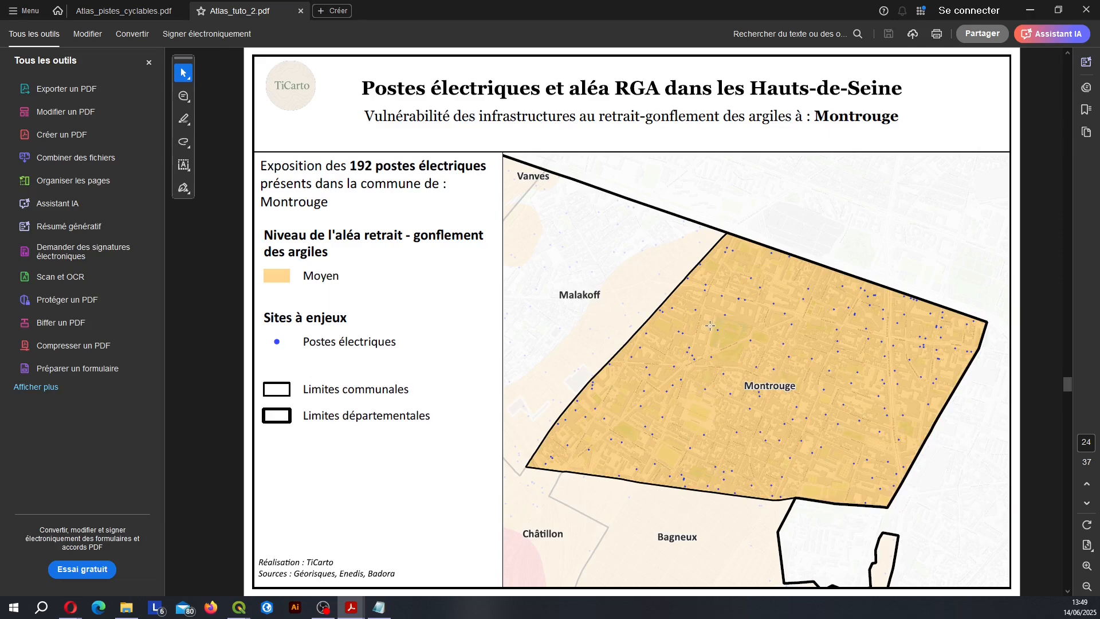
scroll(710, 325, down, 1)
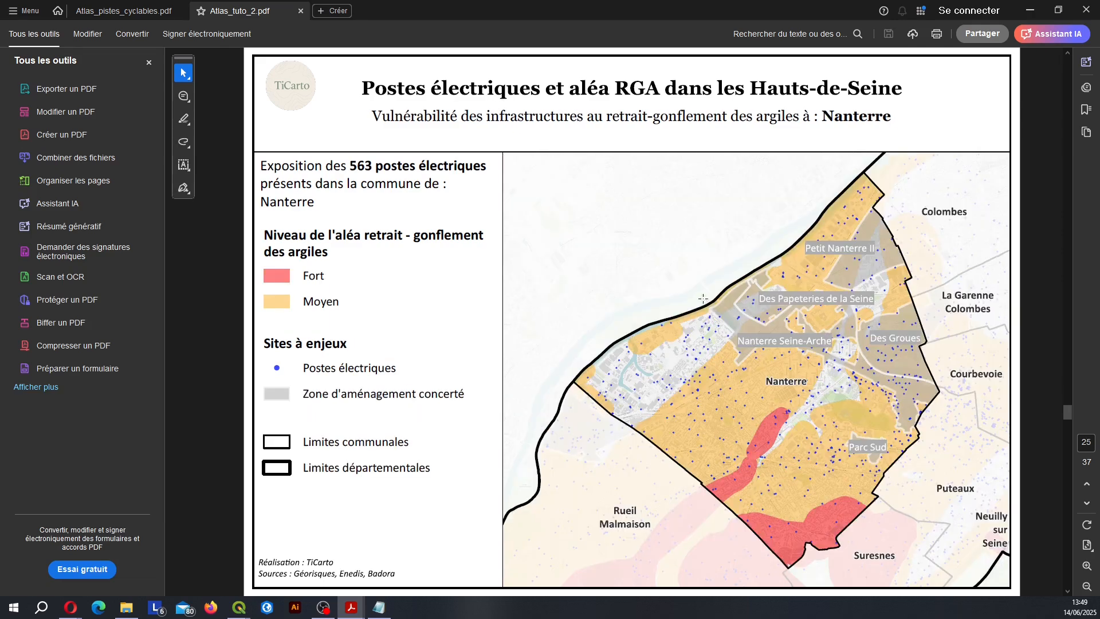
scroll(703, 299, down, 1)
scroll(702, 297, down, 1)
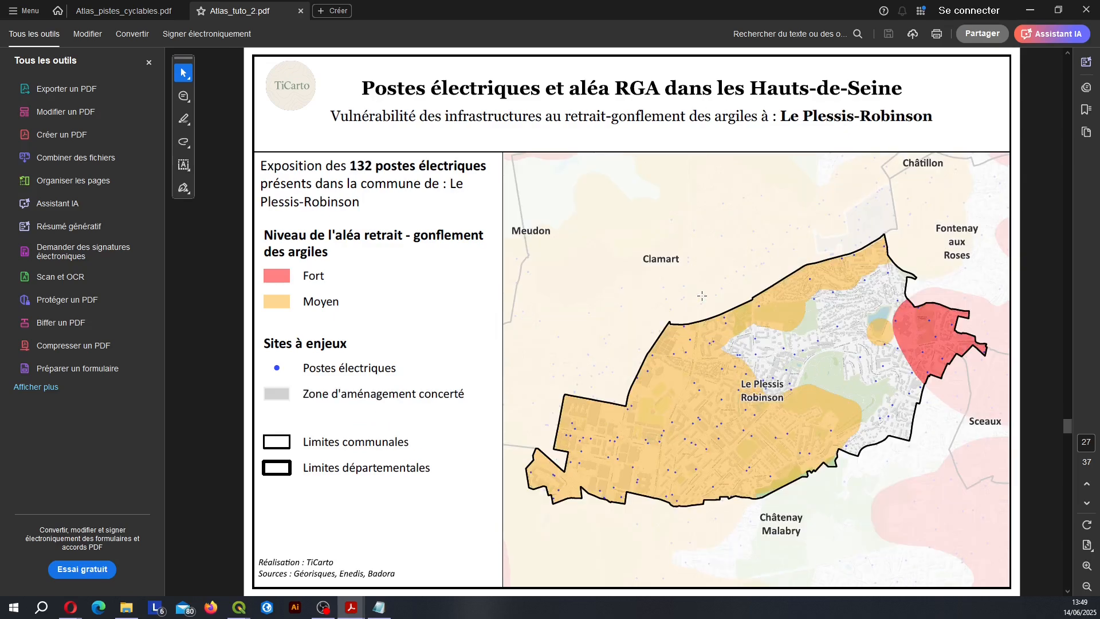
scroll(701, 296, down, 1)
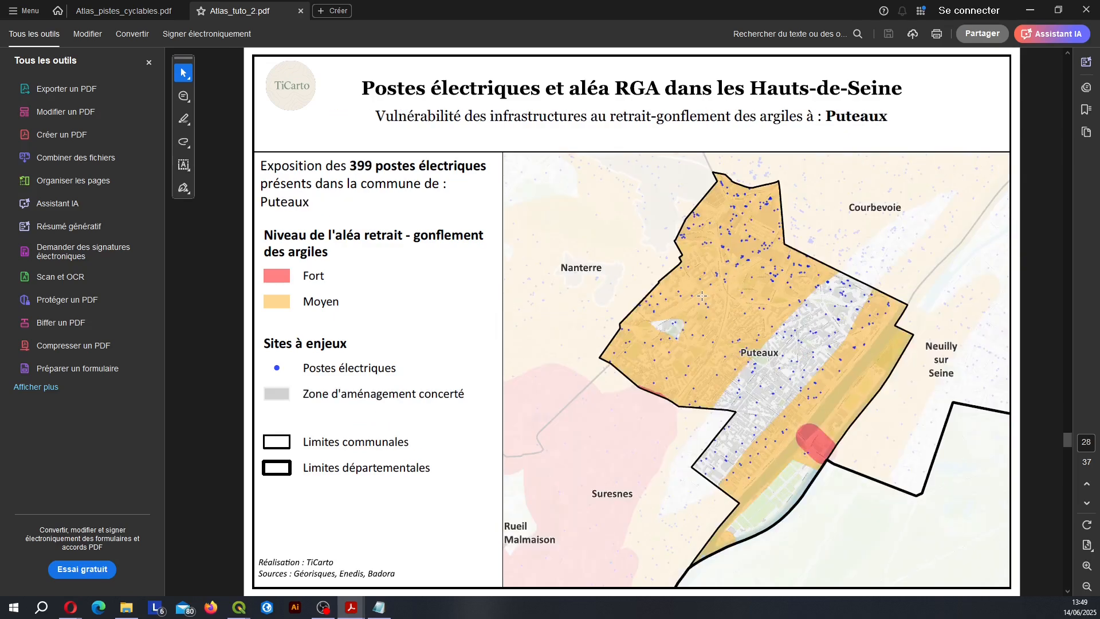
scroll(702, 296, down, 1)
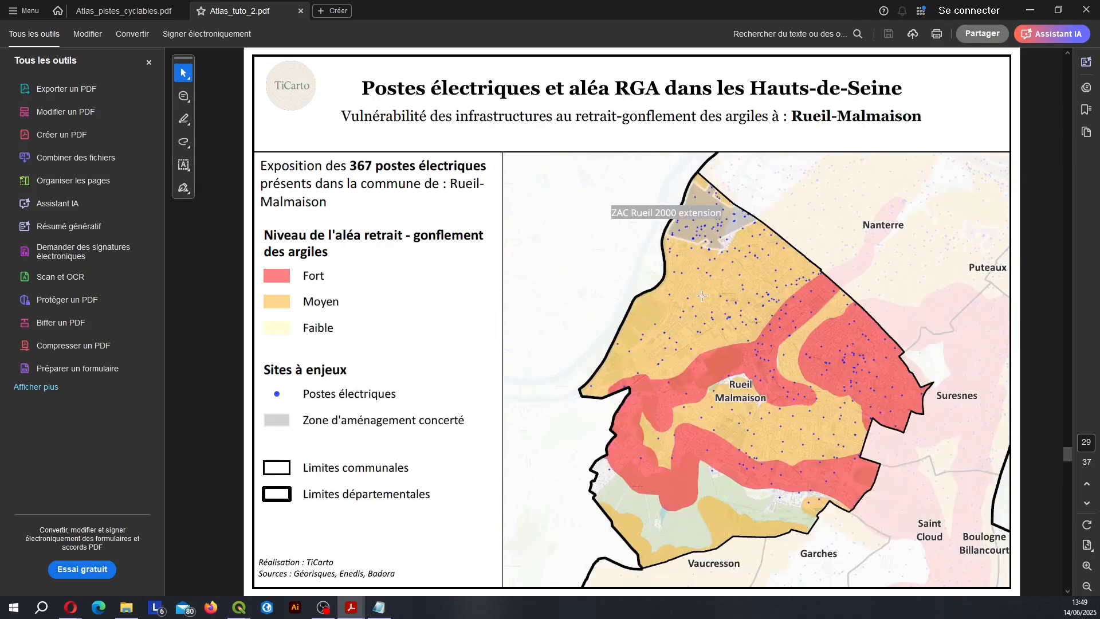
scroll(702, 295, down, 1)
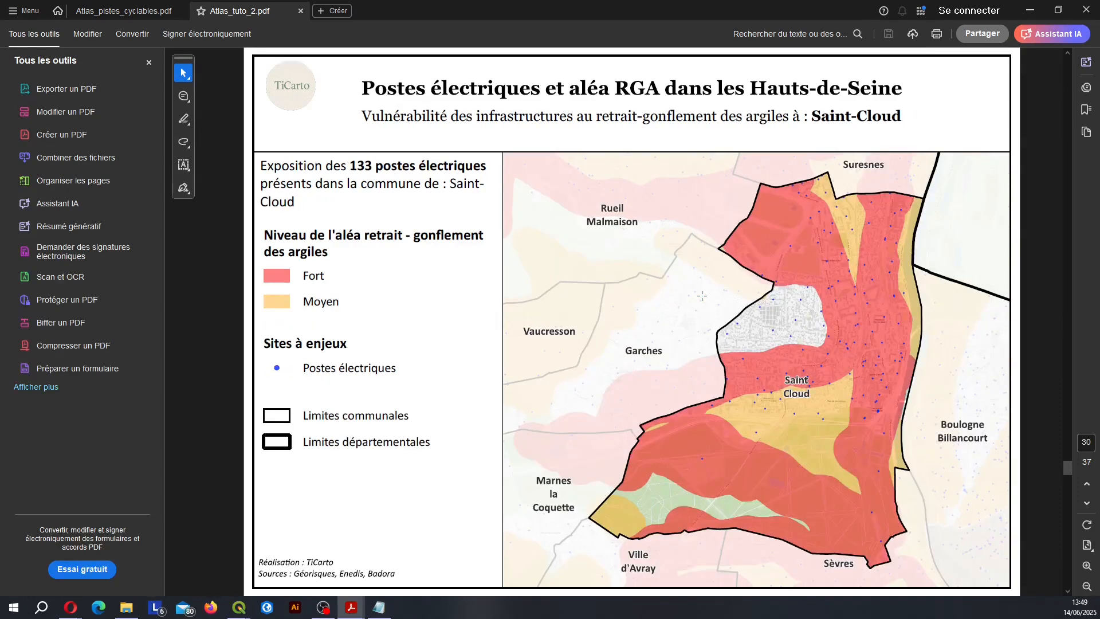
scroll(702, 296, down, 1)
scroll(702, 295, down, 1)
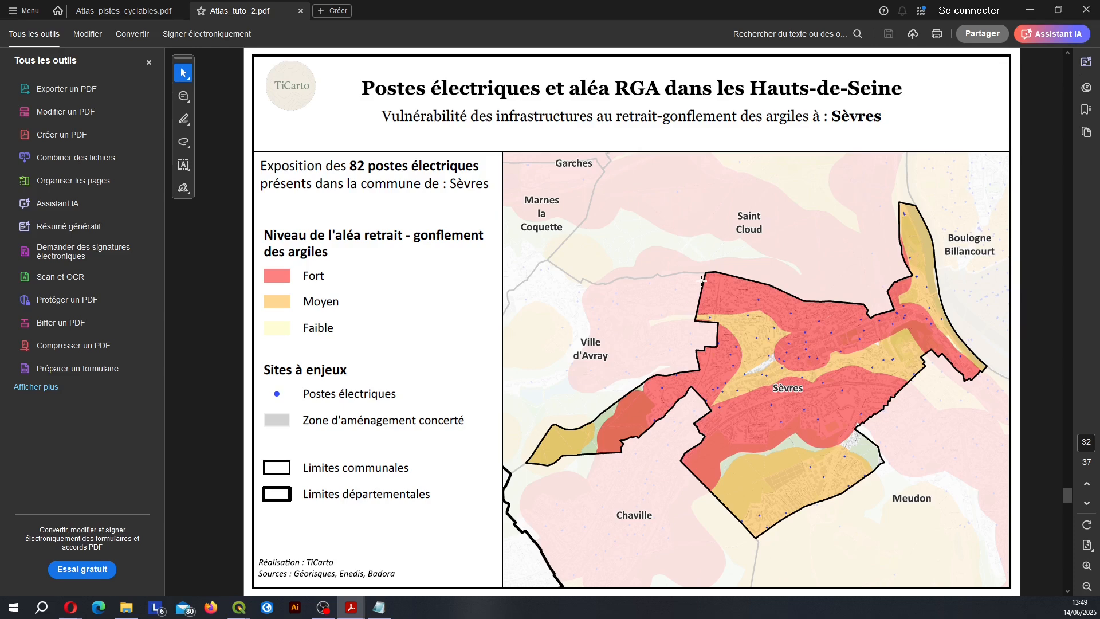
scroll(608, 426, down, 1)
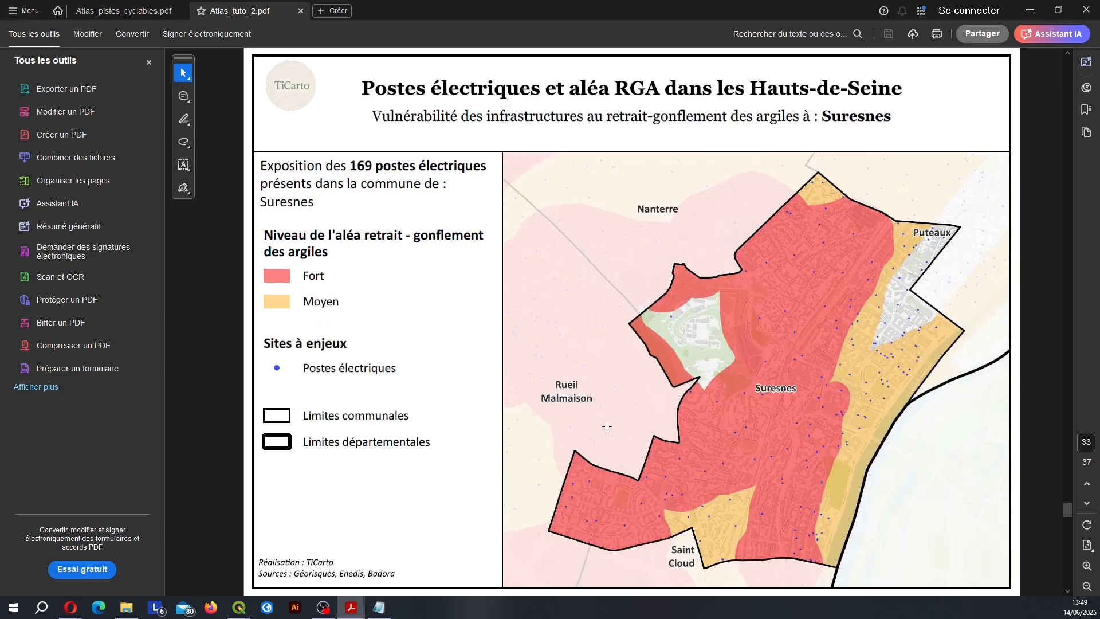
scroll(608, 409, down, 1)
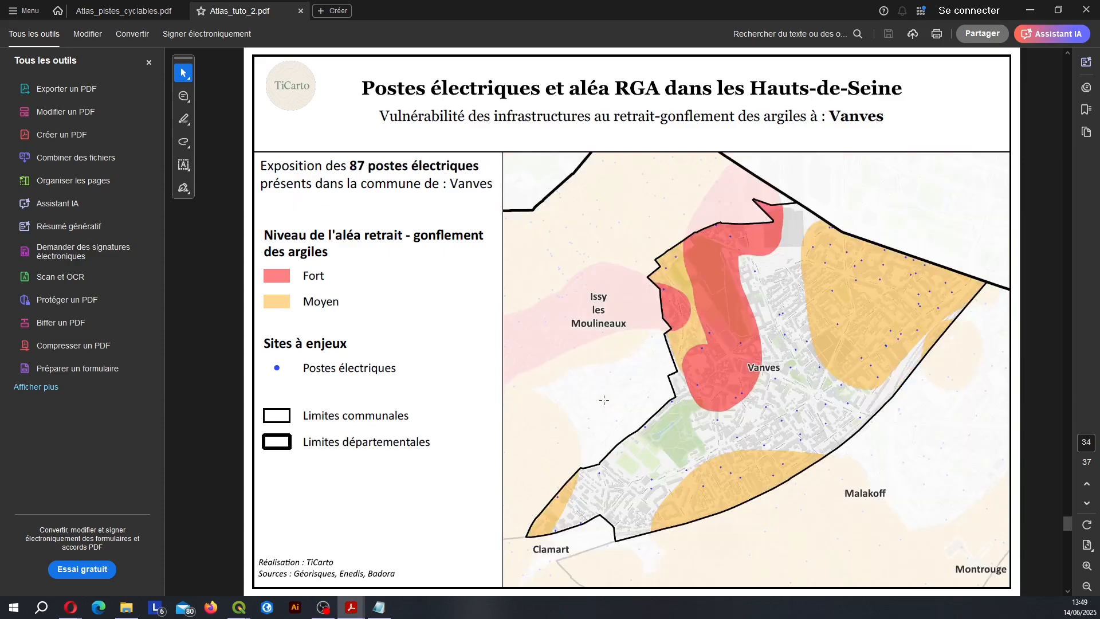
scroll(600, 400, down, 1)
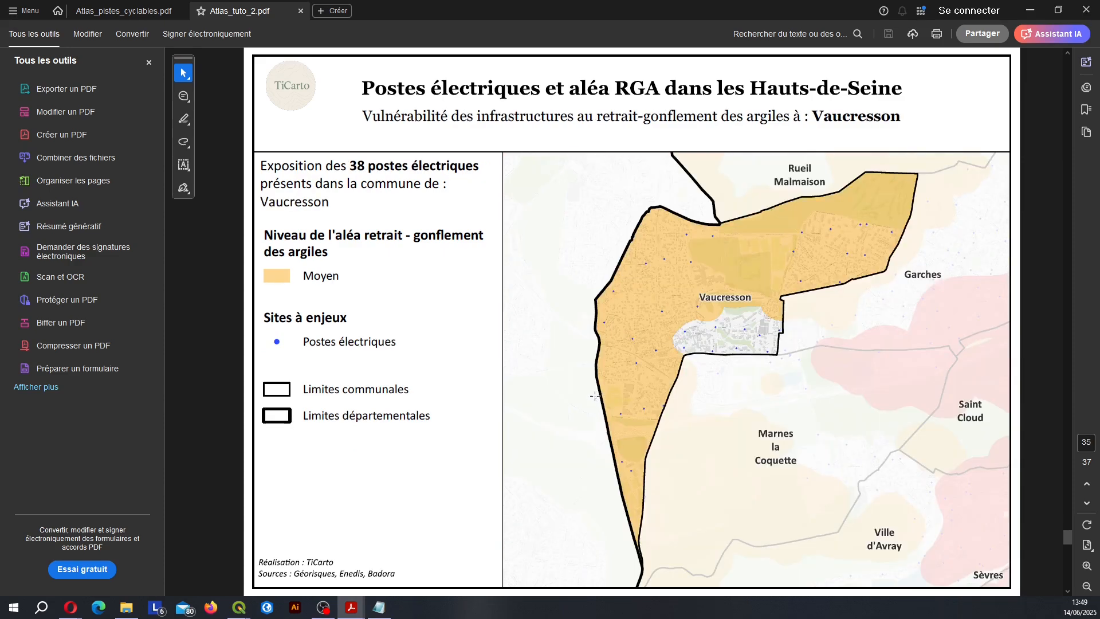
scroll(576, 404, down, 1)
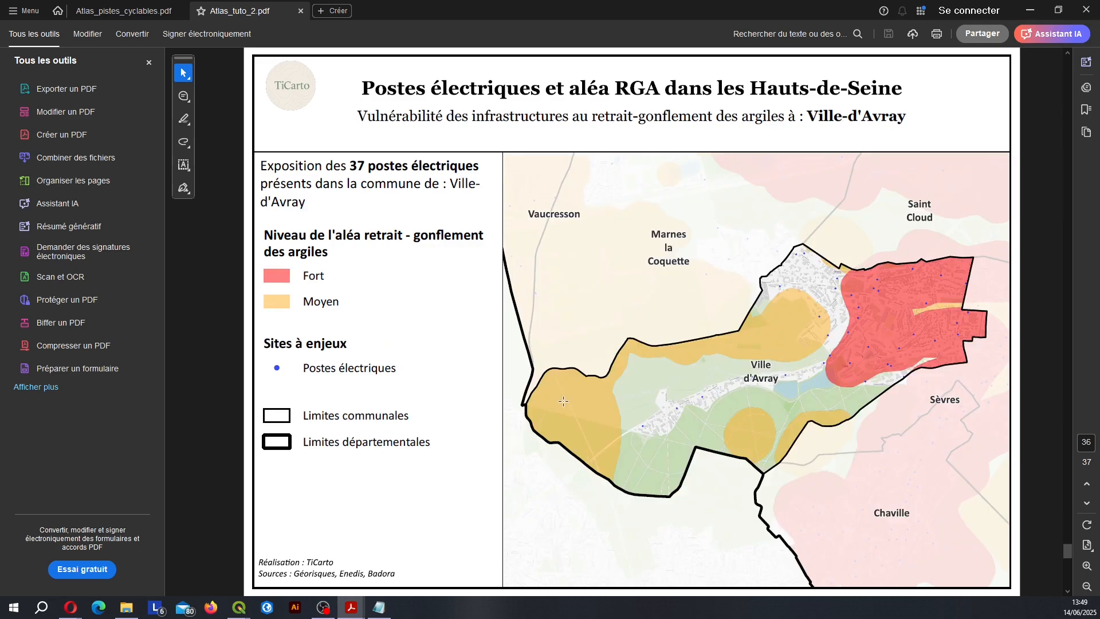